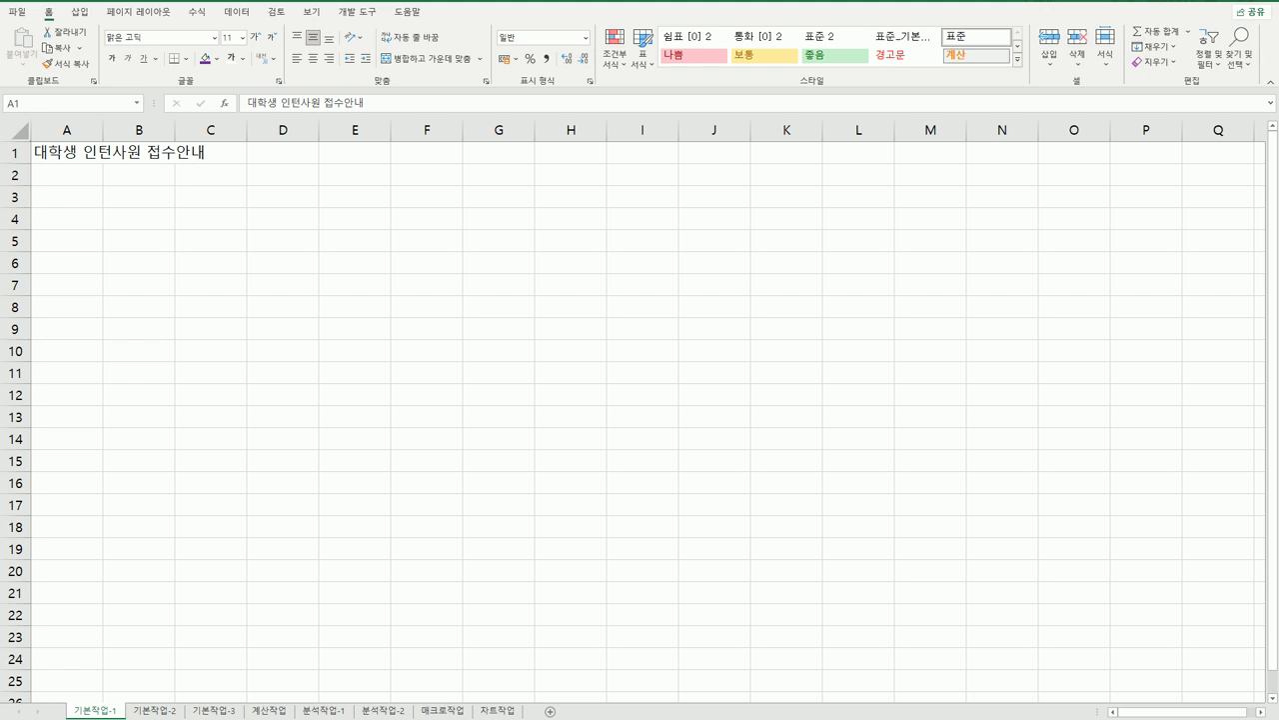
click(210, 338)
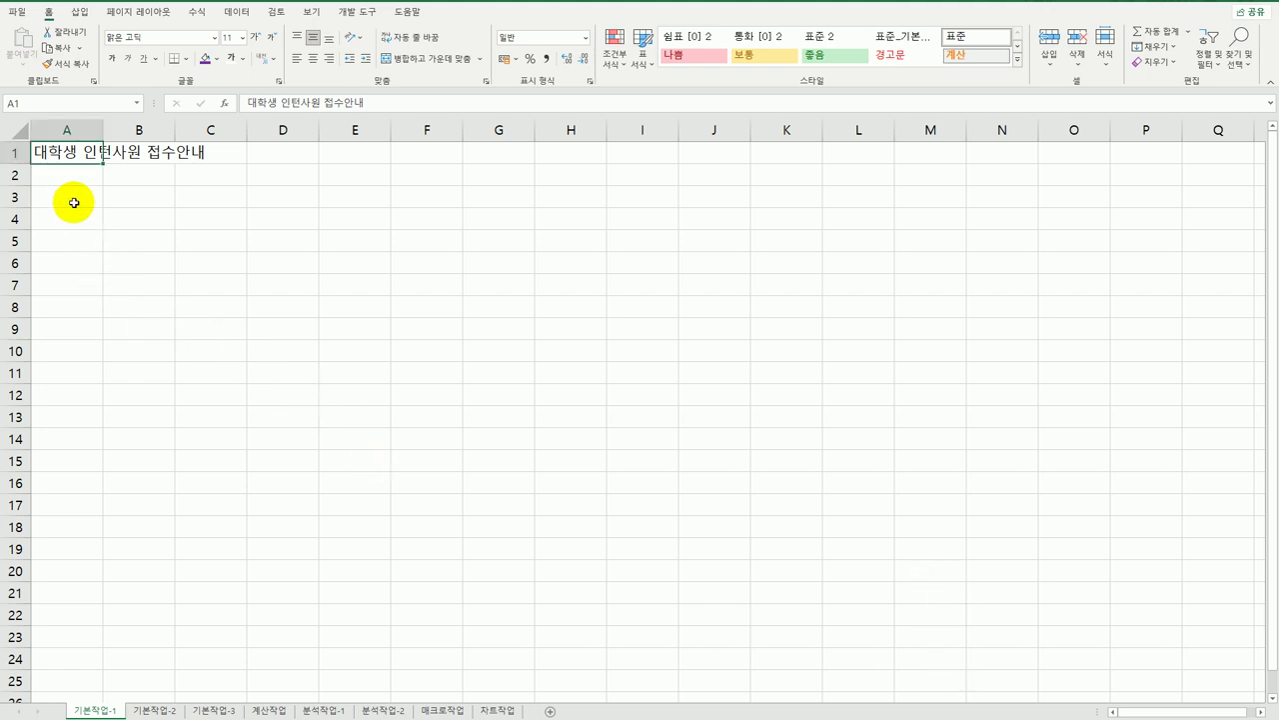
drag(73, 200, 507, 357)
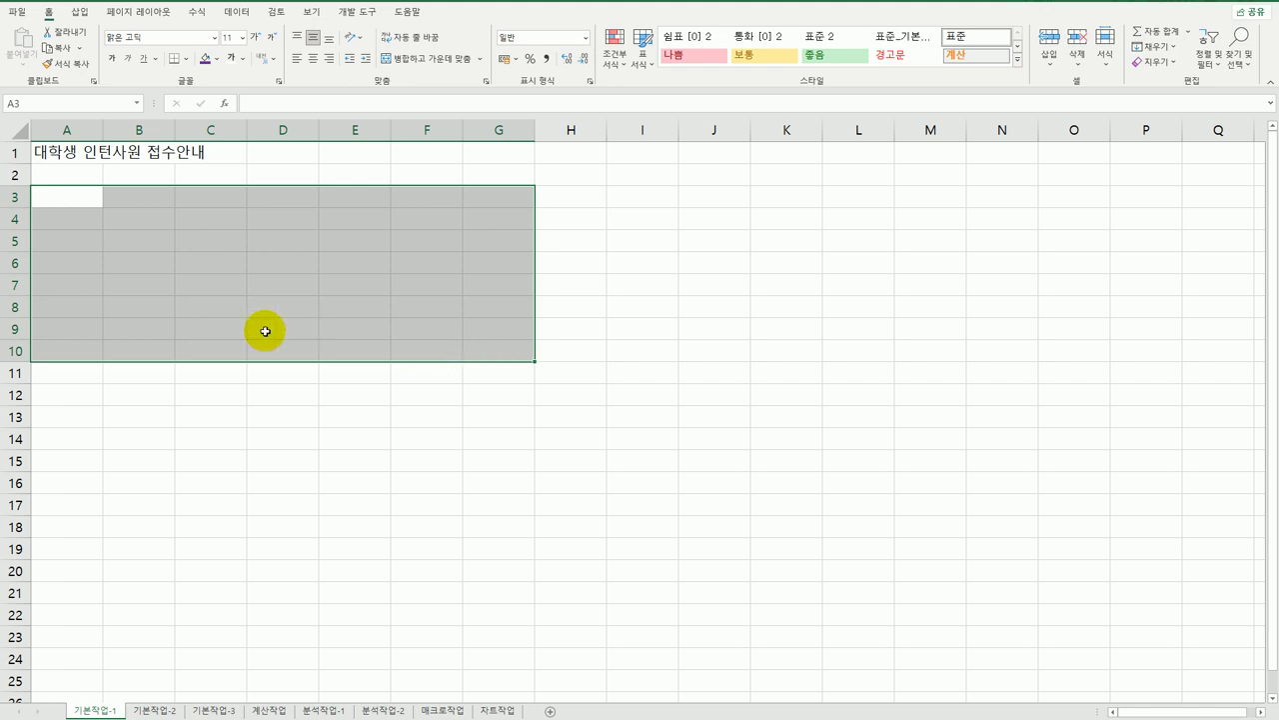
click(72, 205)
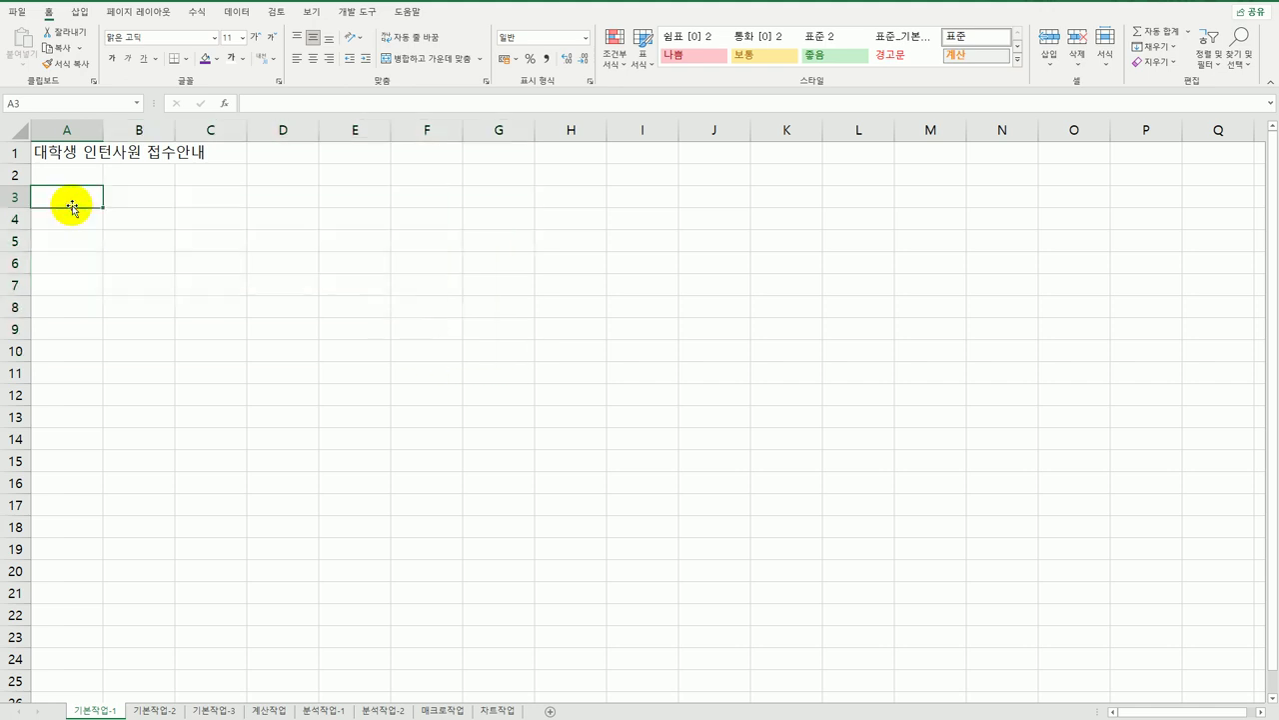
Step: On sheet 기본작업-2, merge and center the title across A1:G1
click(161, 713)
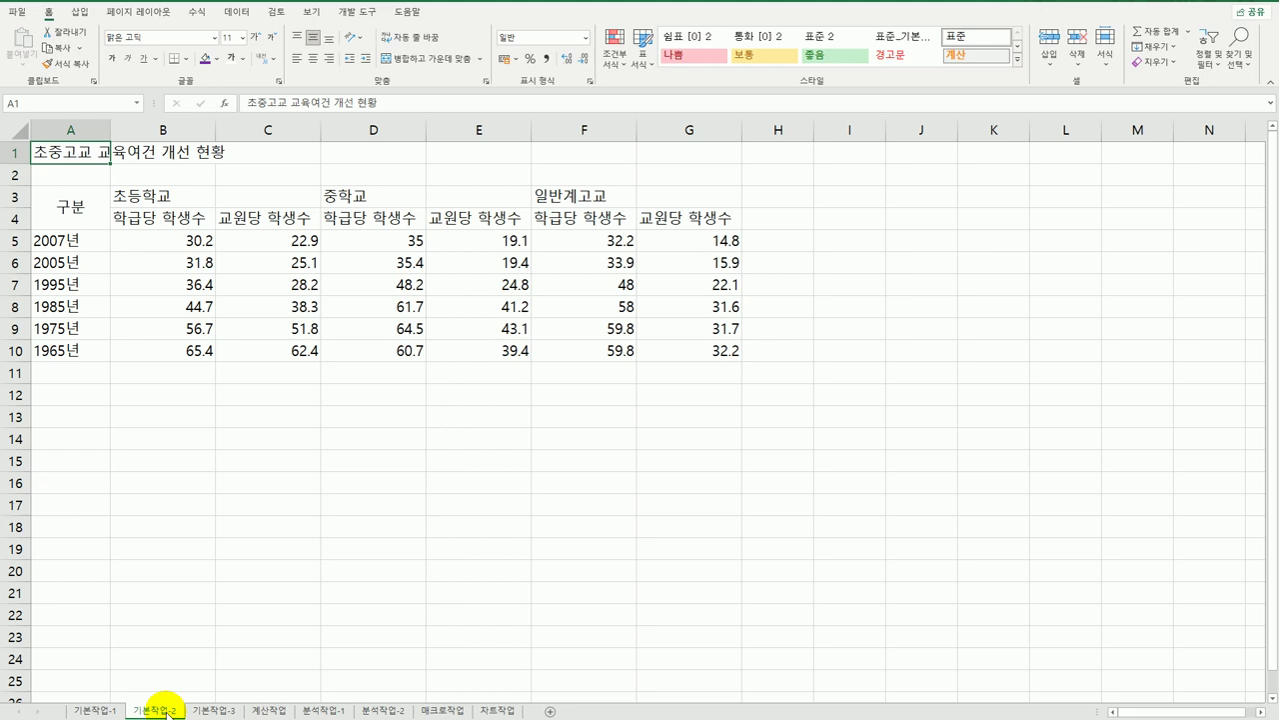
drag(100, 153, 663, 151)
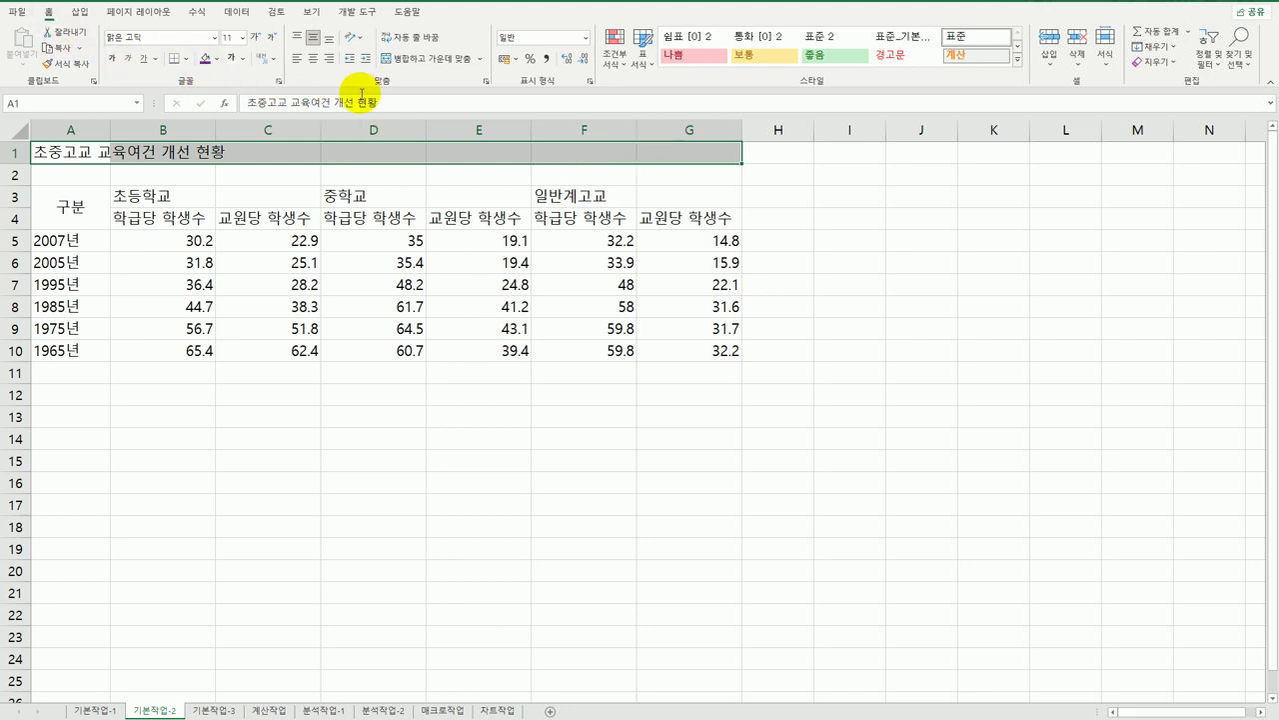
click(413, 63)
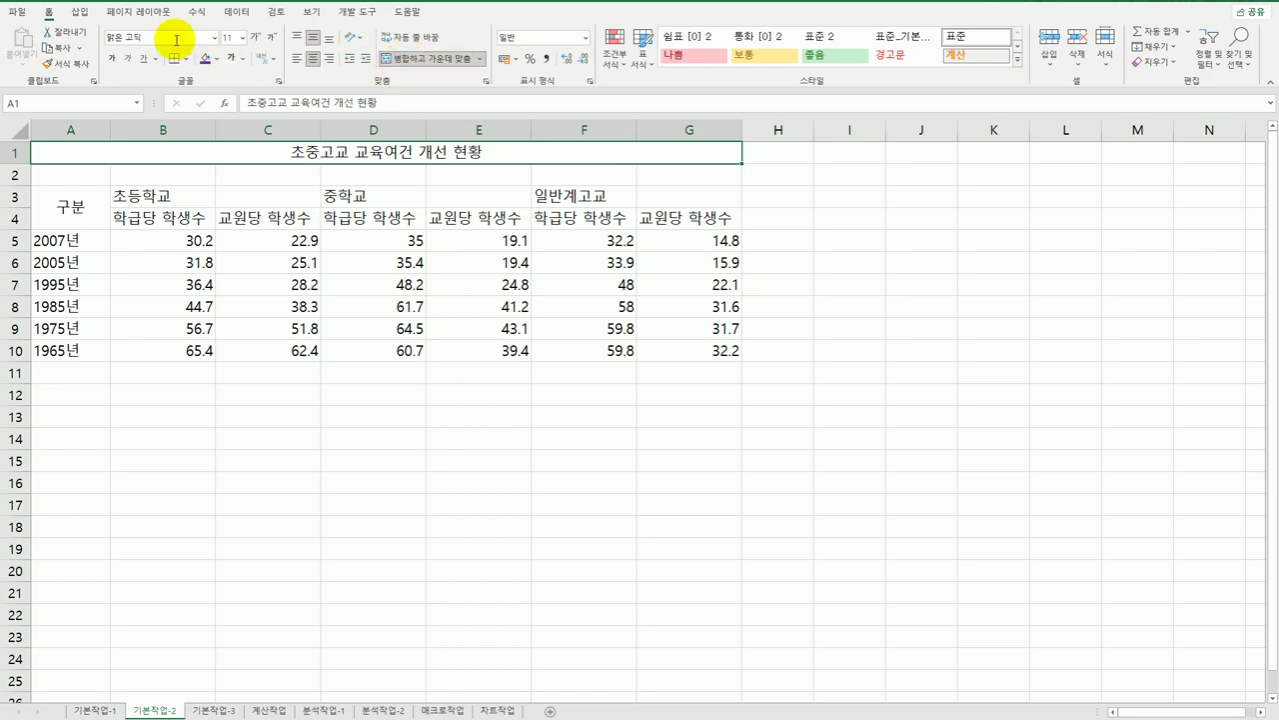
Step: Format the merged title in row 1 as 궁서체, size 17, bold and underlined
click(215, 43)
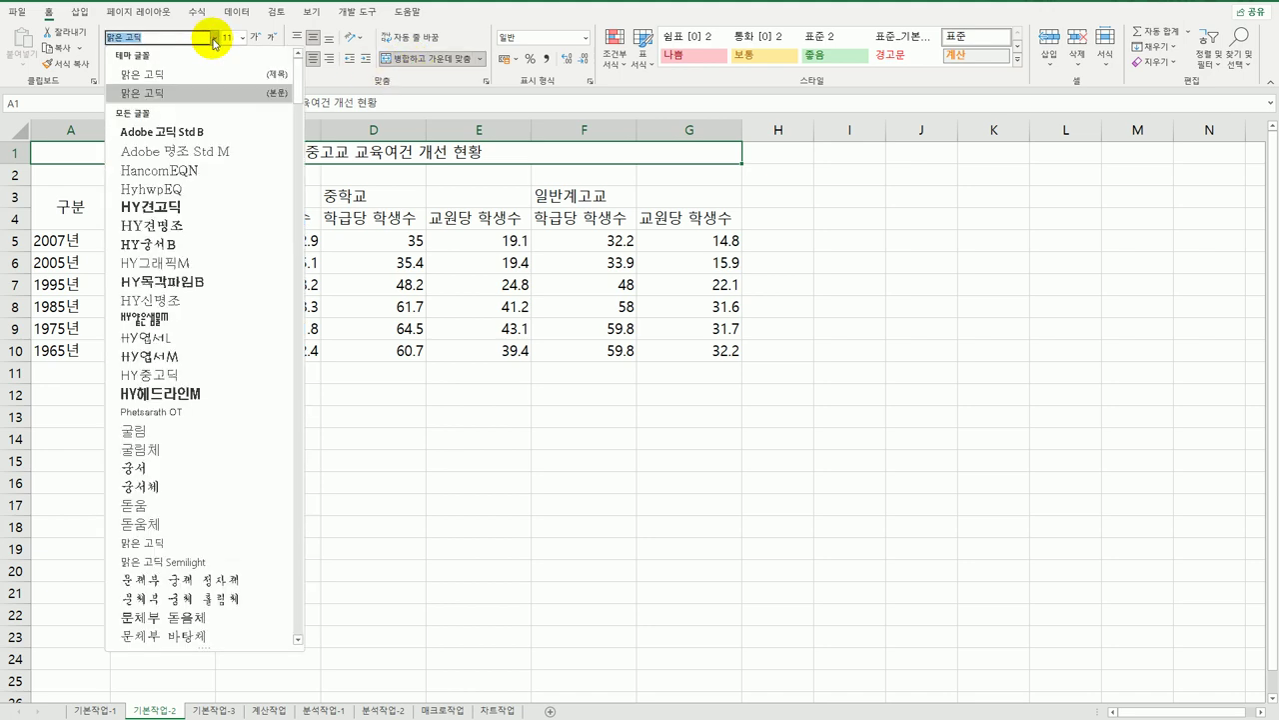
click(169, 488)
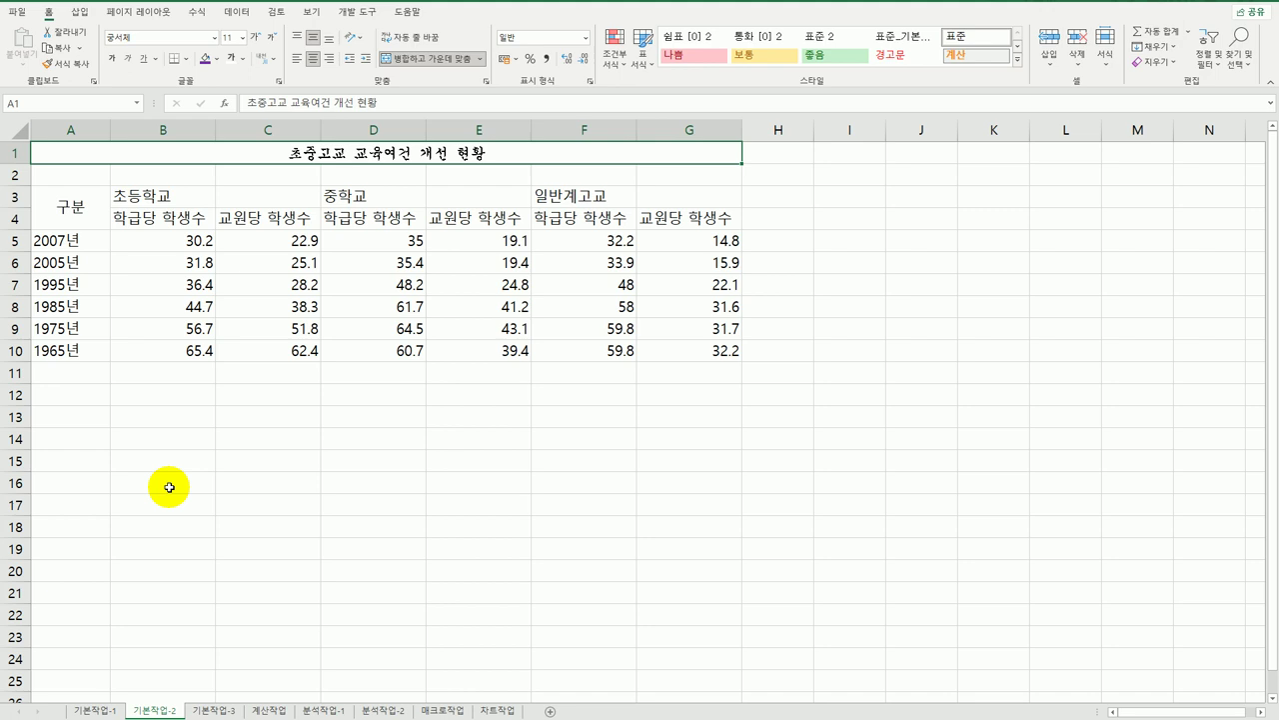
click(232, 37)
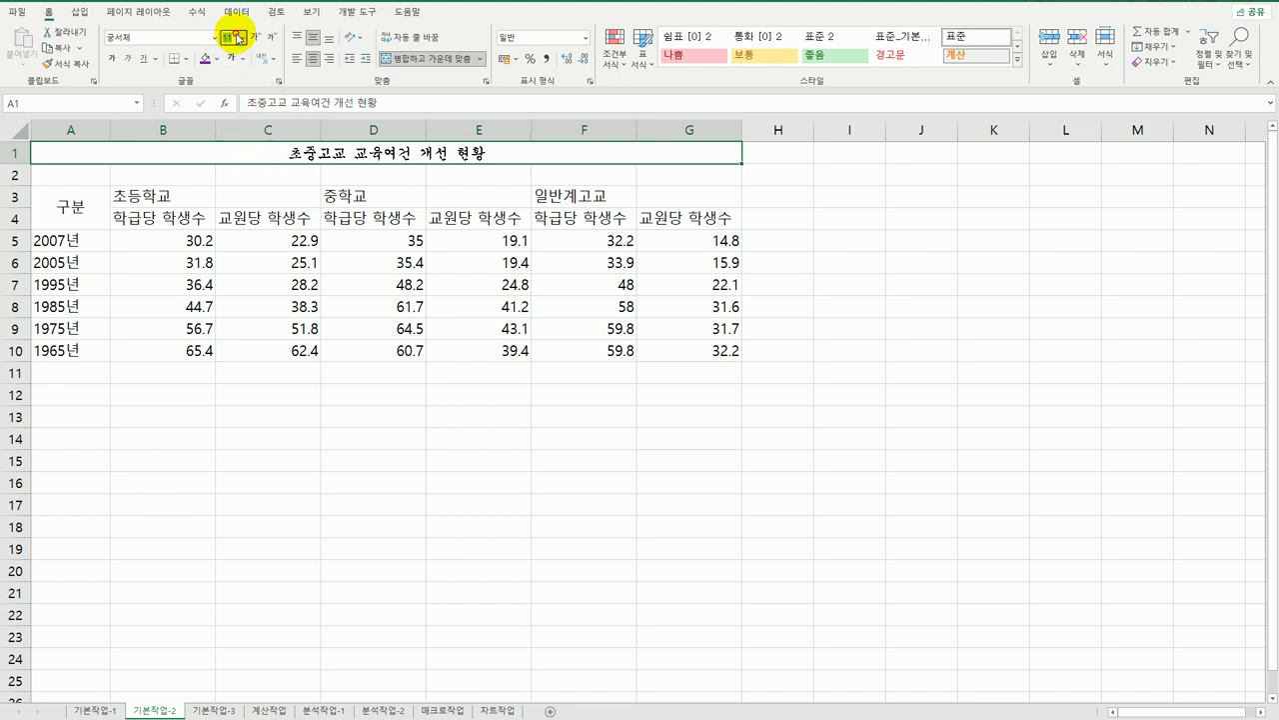
text(17)
key(Return)
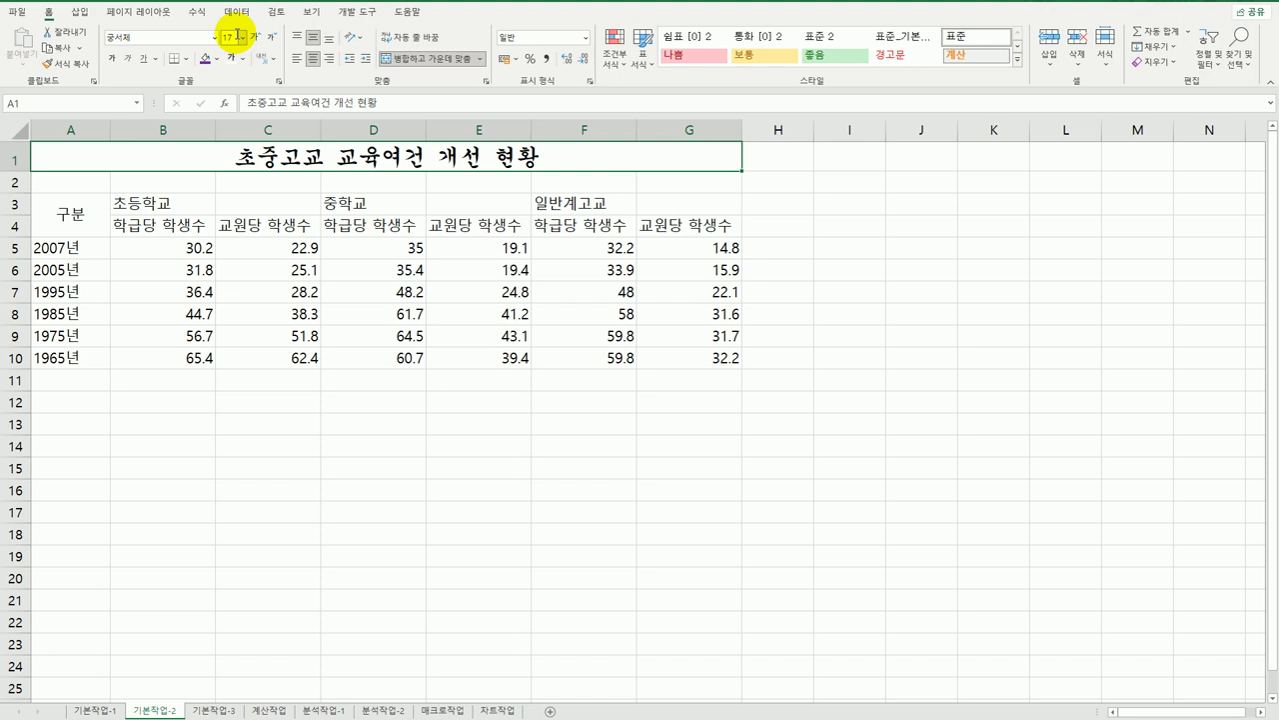
click(114, 60)
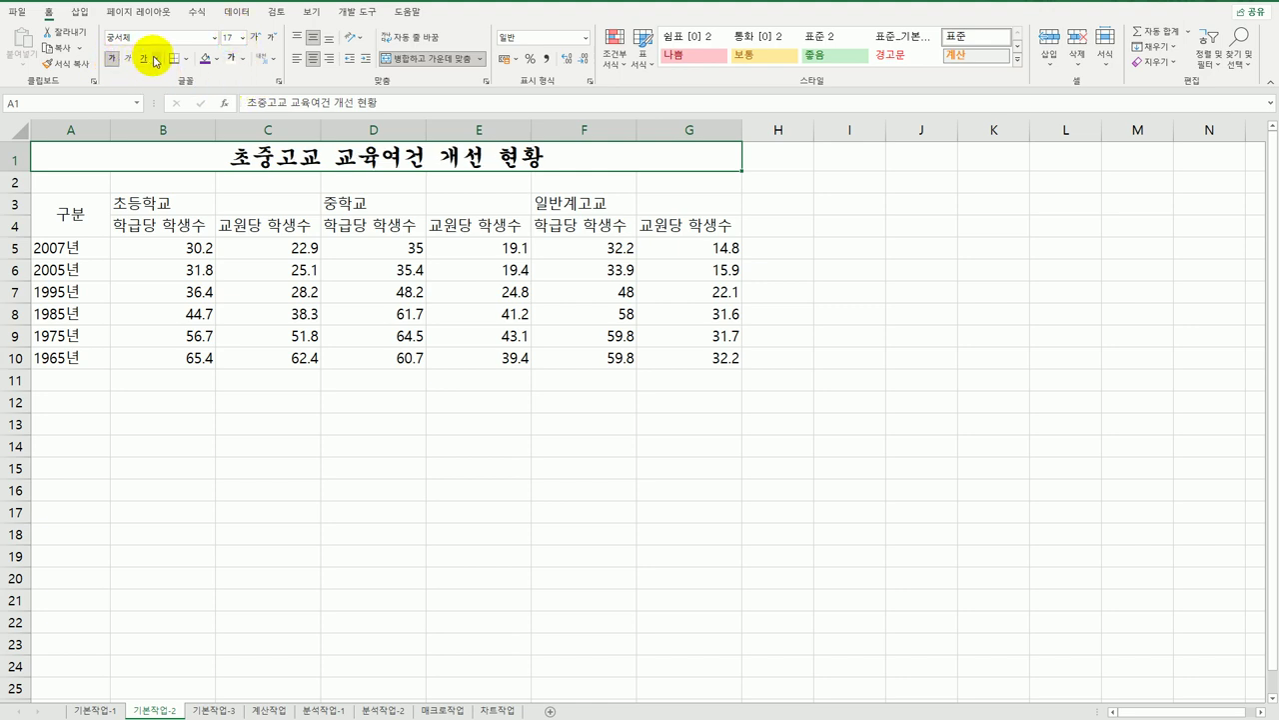
click(143, 59)
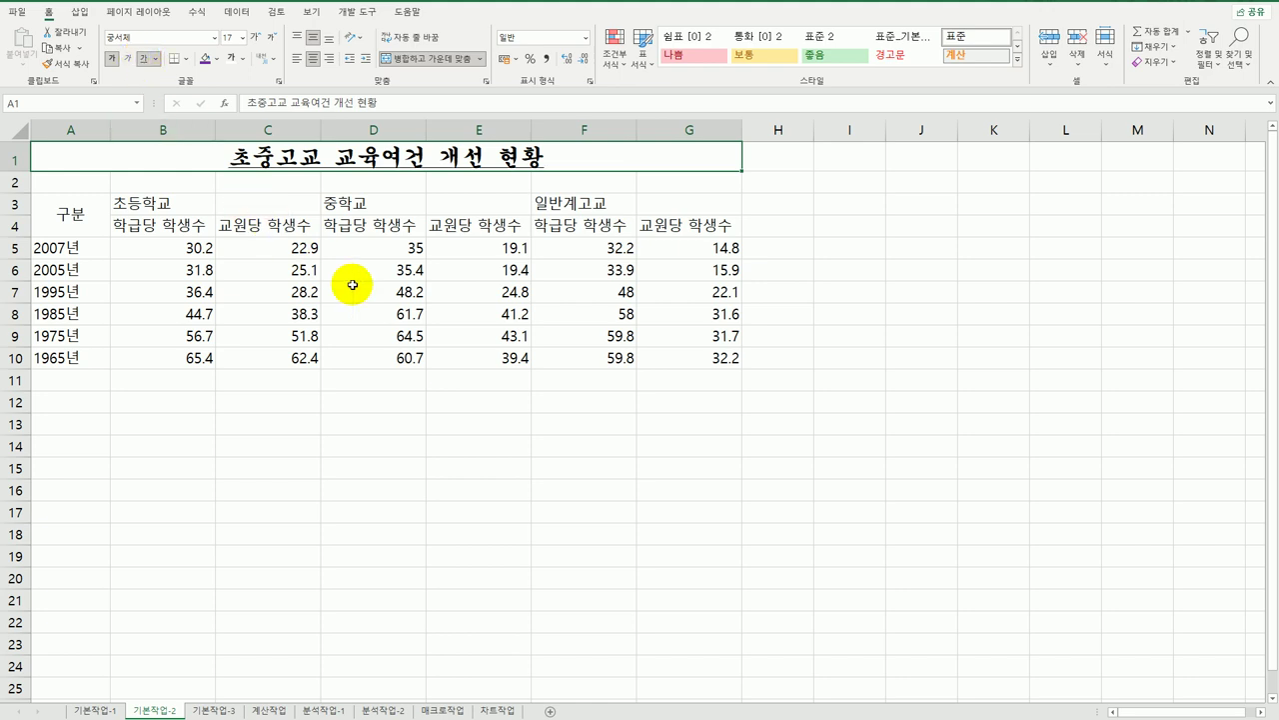
click(500, 407)
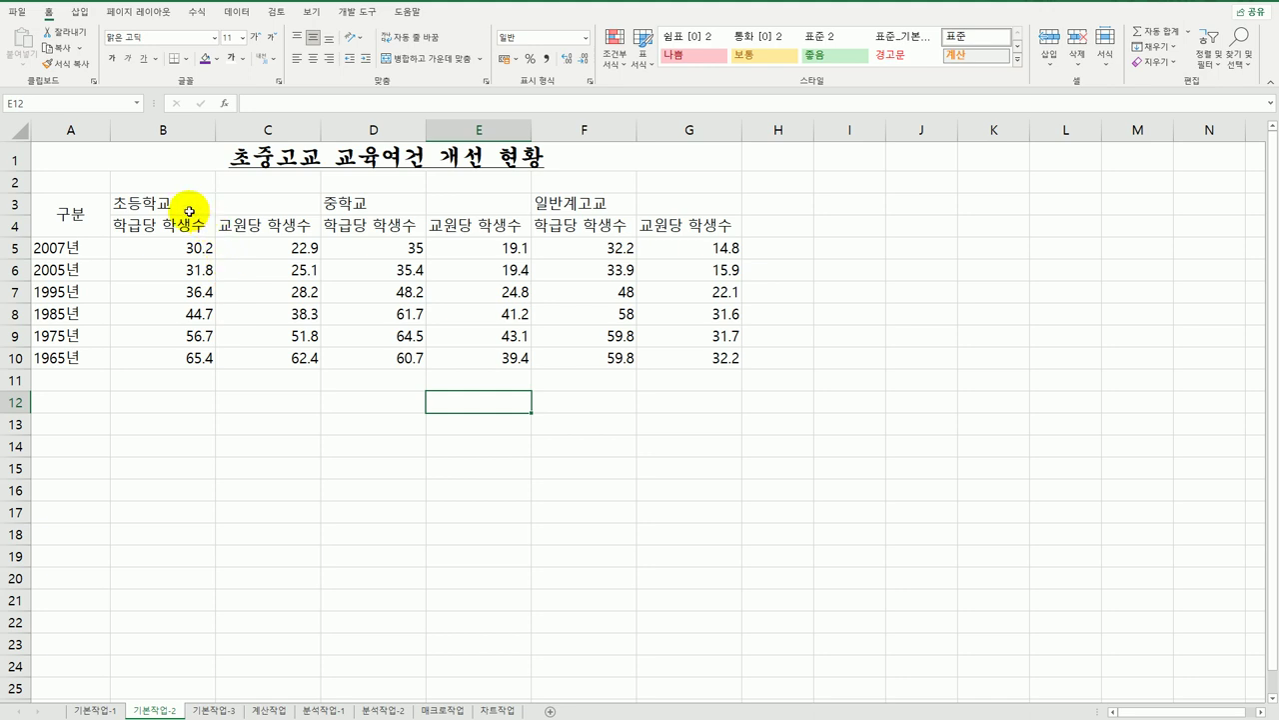
Step: Merge and center each school-level heading across B3:C3, D3:E3 and F3:G3
drag(188, 206, 260, 208)
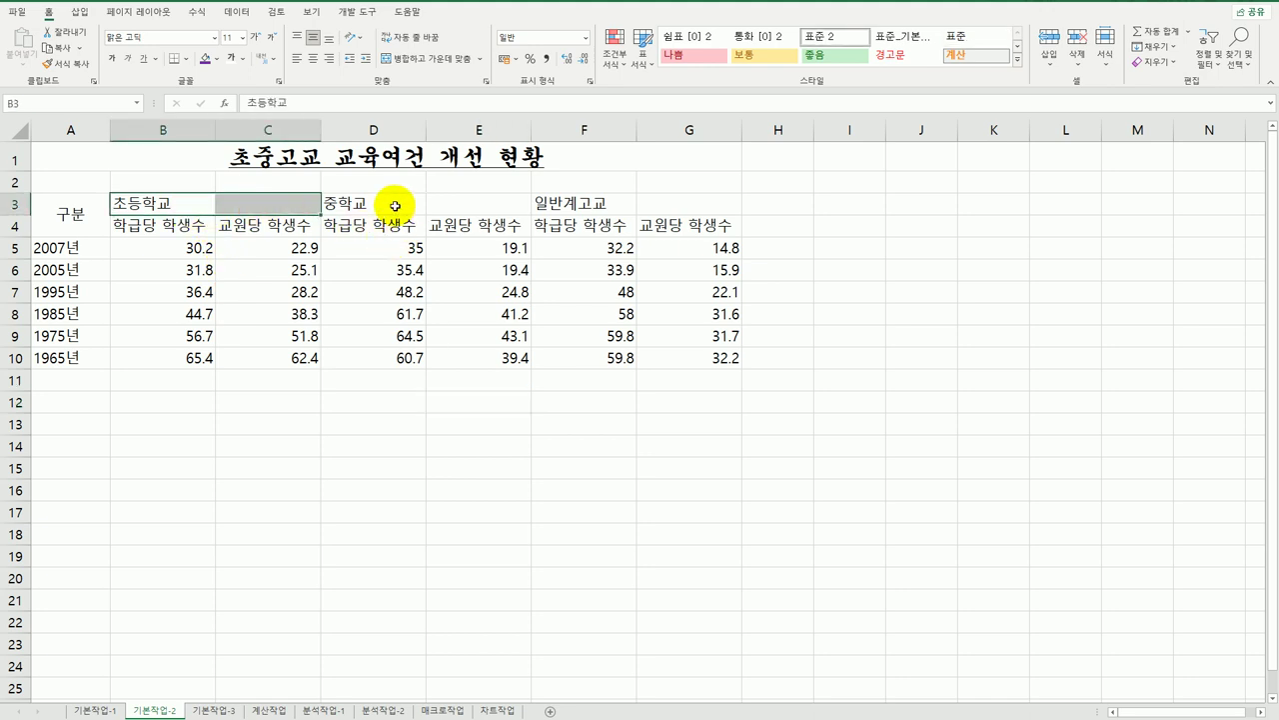
ctrl+drag(395, 206, 457, 206)
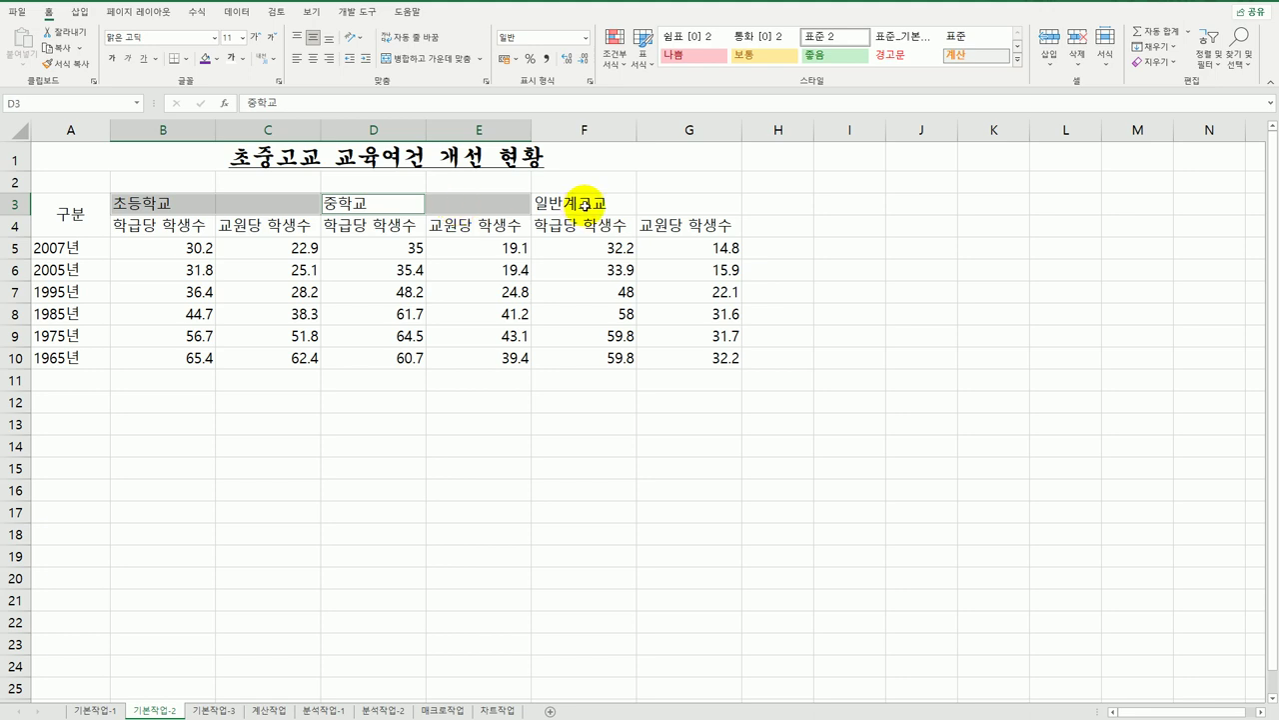
ctrl+drag(585, 204, 664, 205)
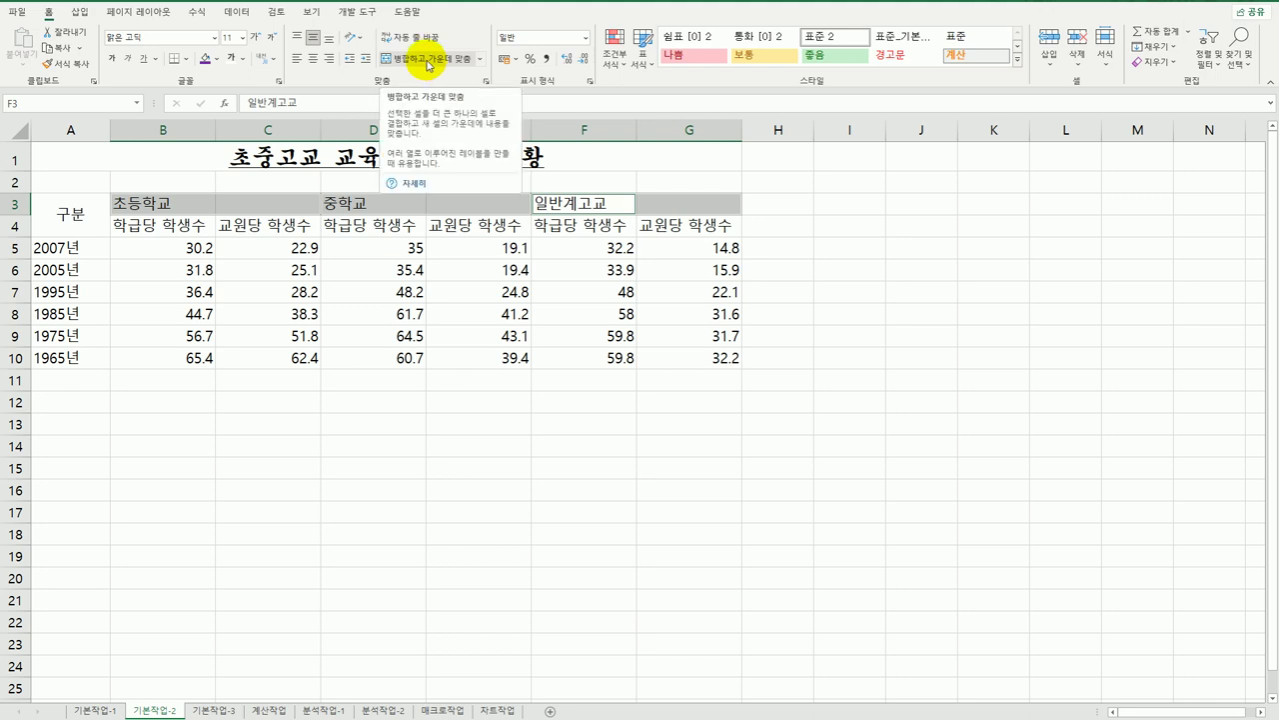
click(429, 65)
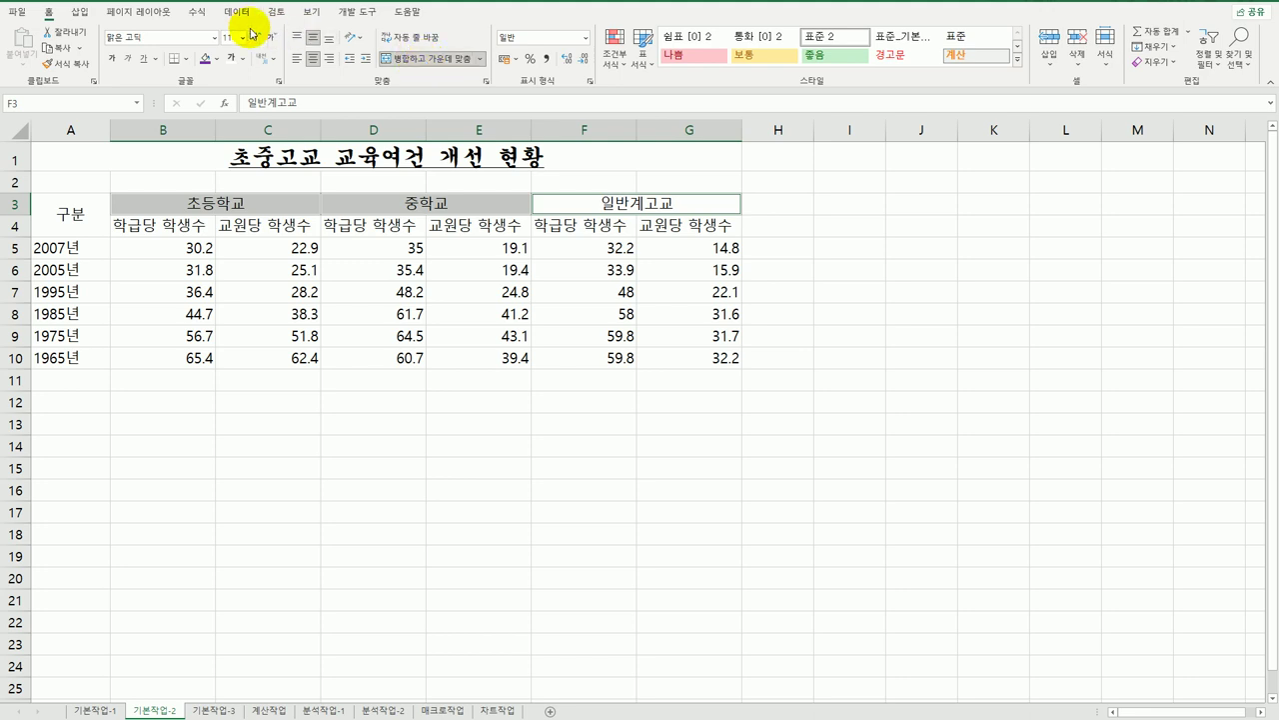
Step: Set the three merged headings in row 3 to the 굴림체 font at size 12
click(214, 37)
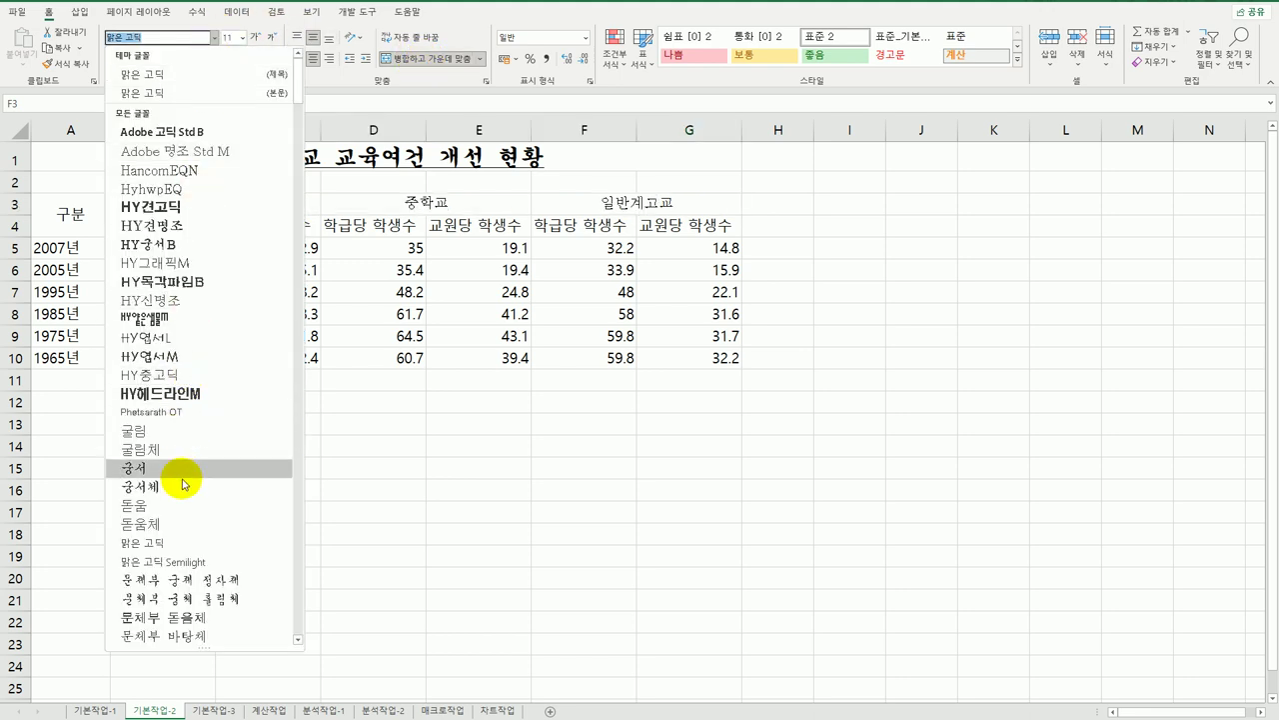
click(185, 449)
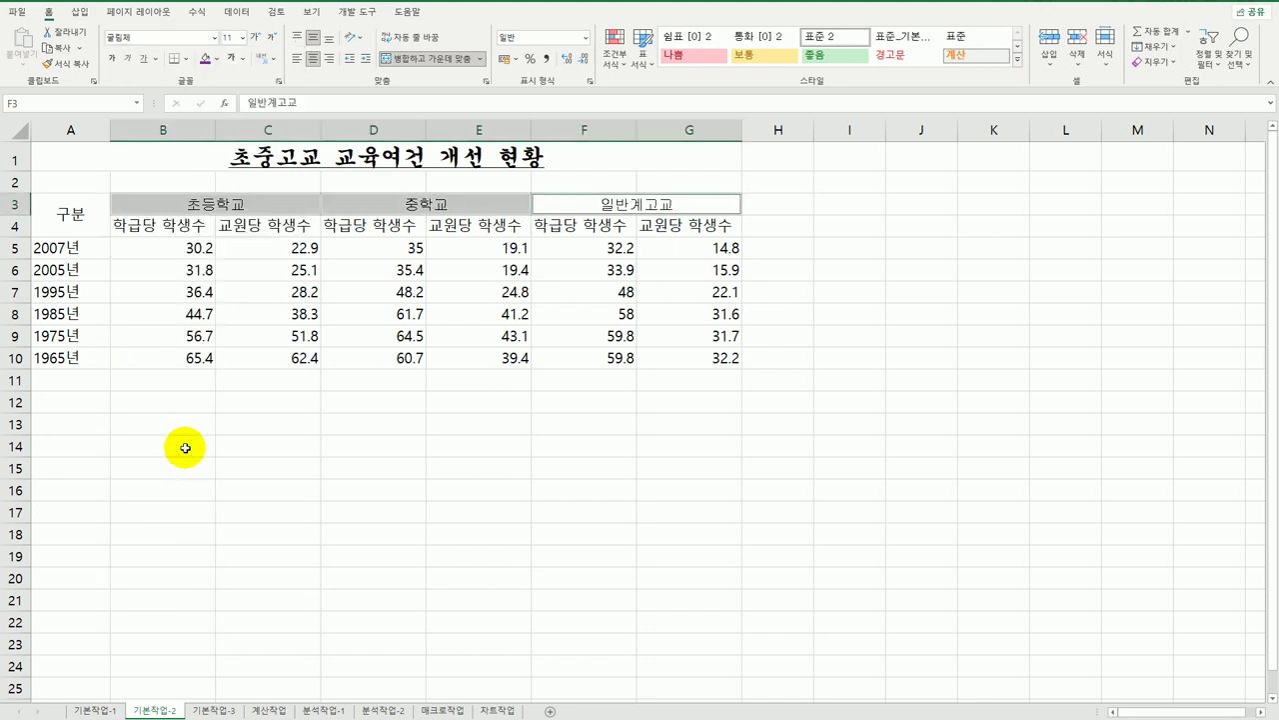
click(256, 39)
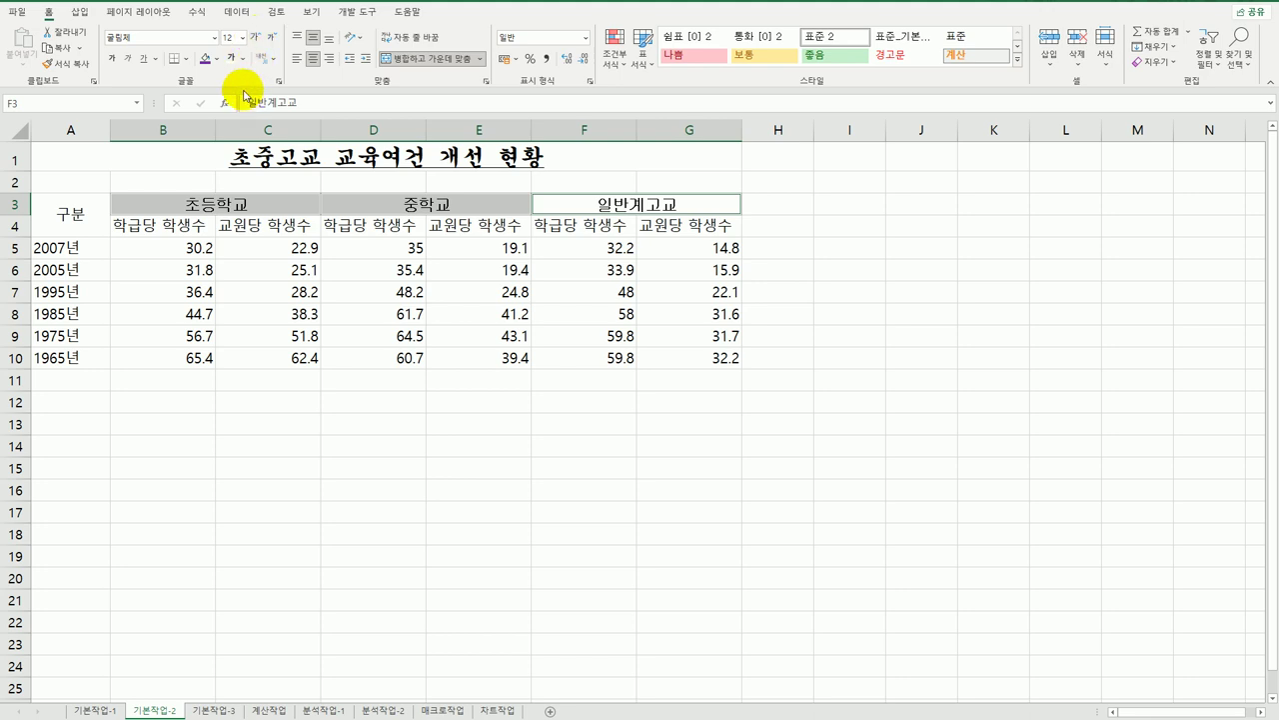
Step: Give the merged headings in row 3 the standard blue font color and the standard yellow fill
click(242, 60)
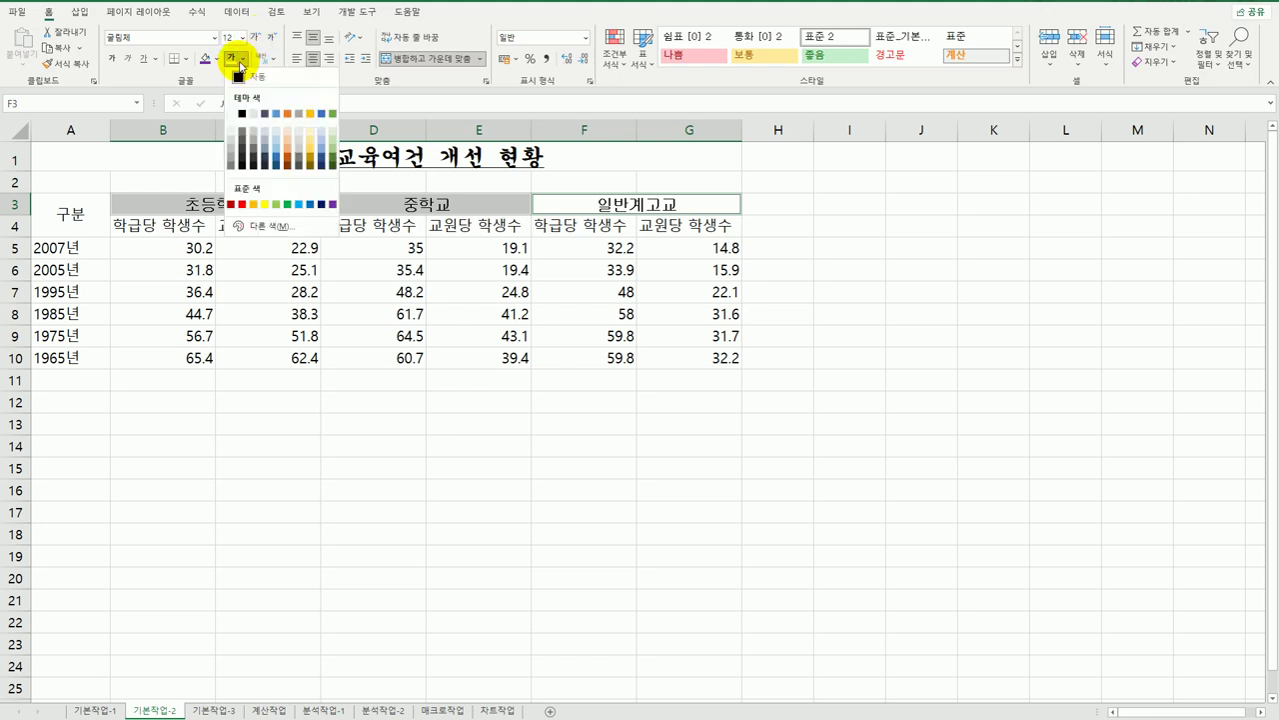
click(311, 204)
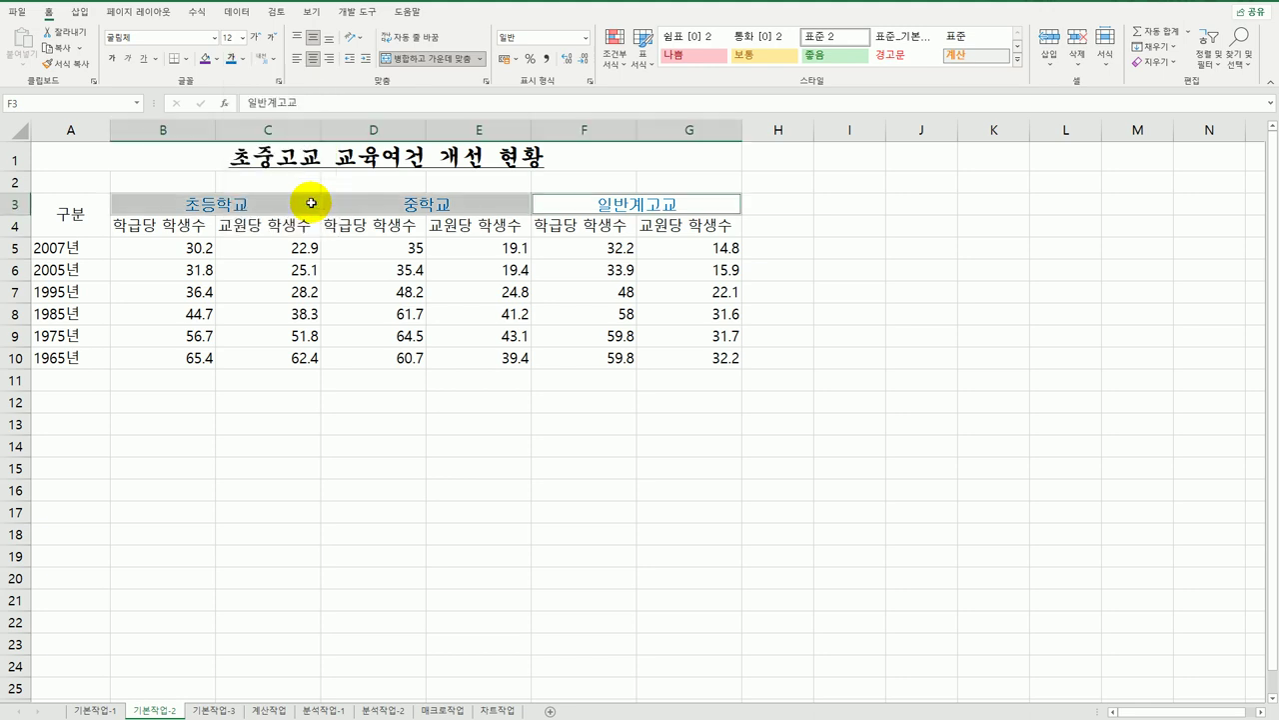
click(215, 59)
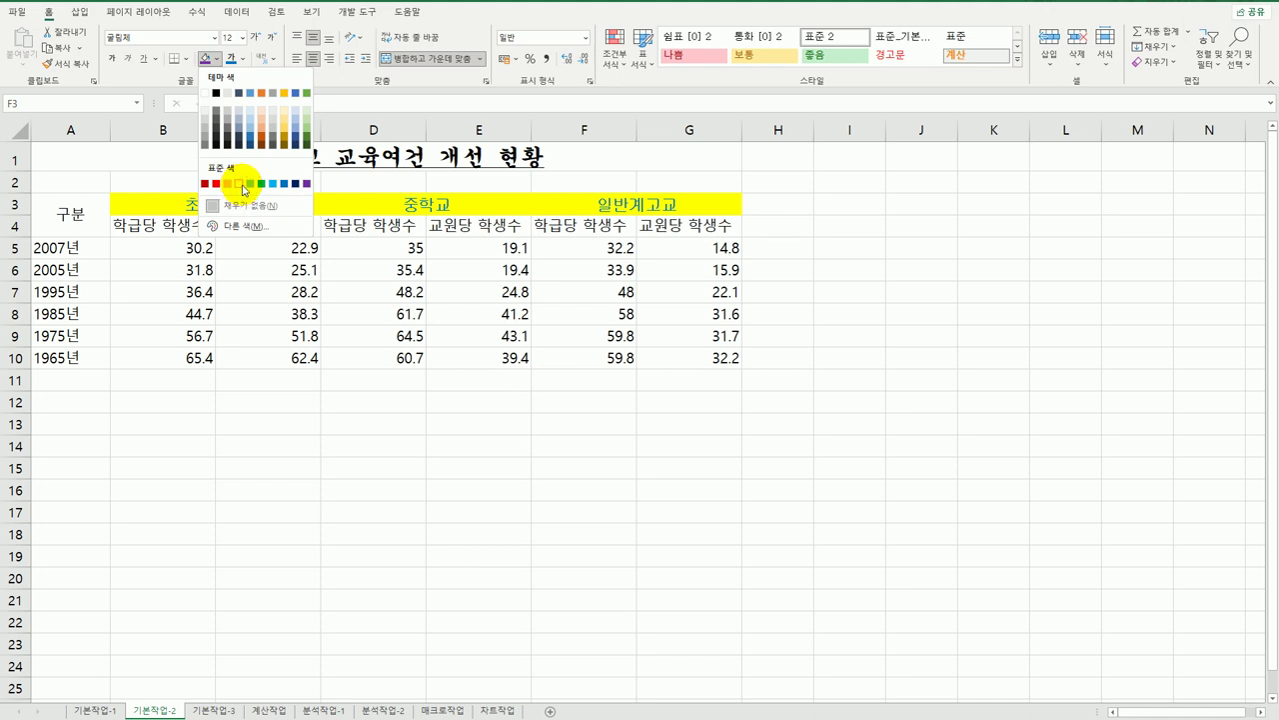
click(242, 186)
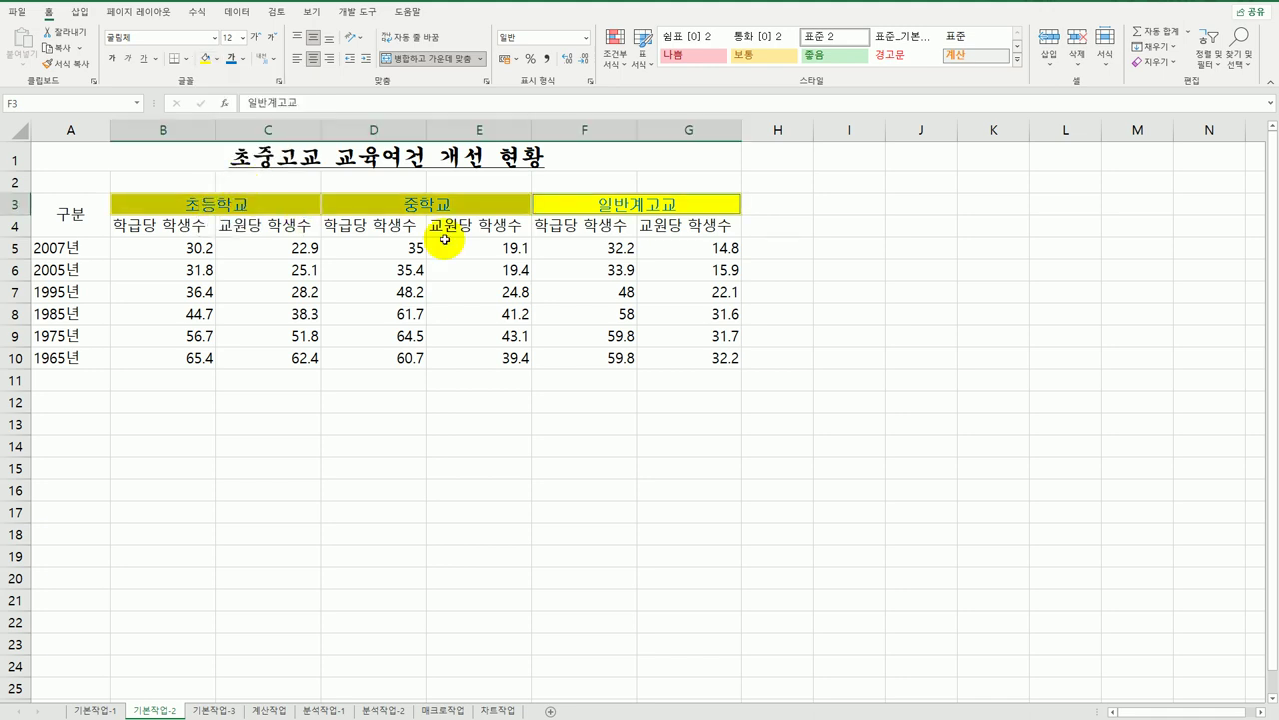
click(870, 337)
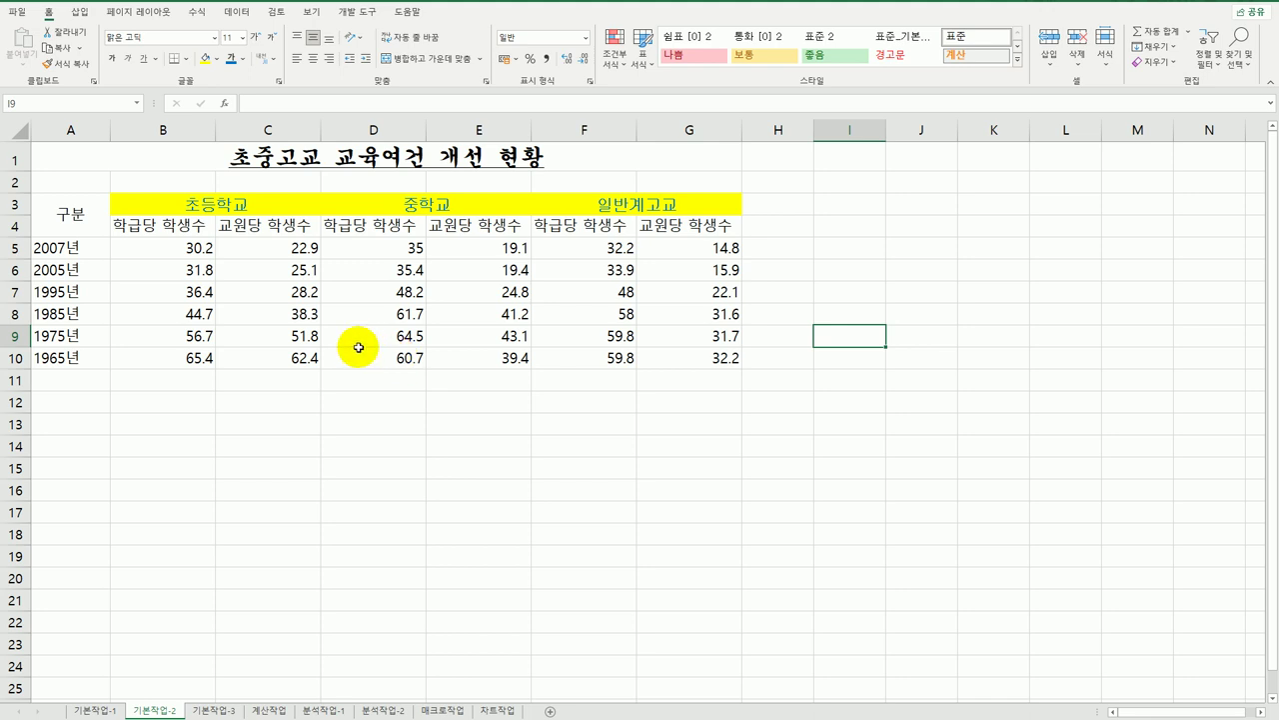
Step: Apply the custom number format G/표준"명" to the student figures in B5:G10
drag(170, 248, 666, 351)
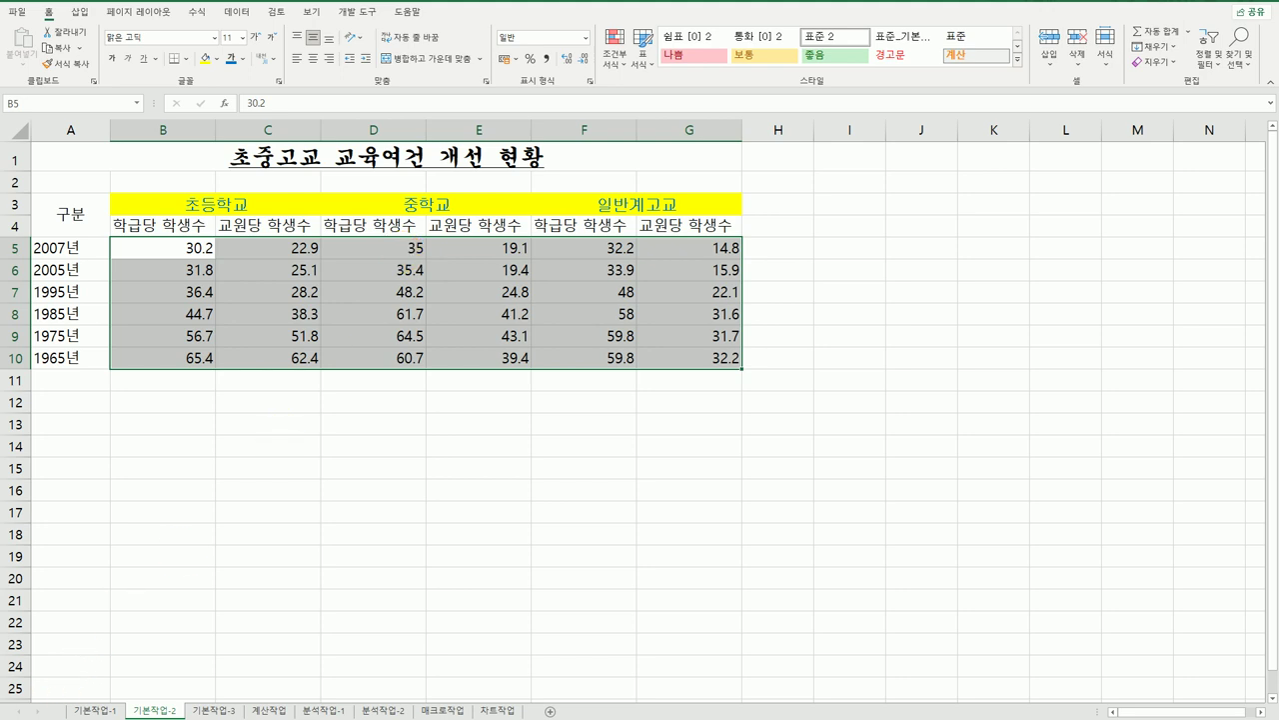
right_click(193, 254)
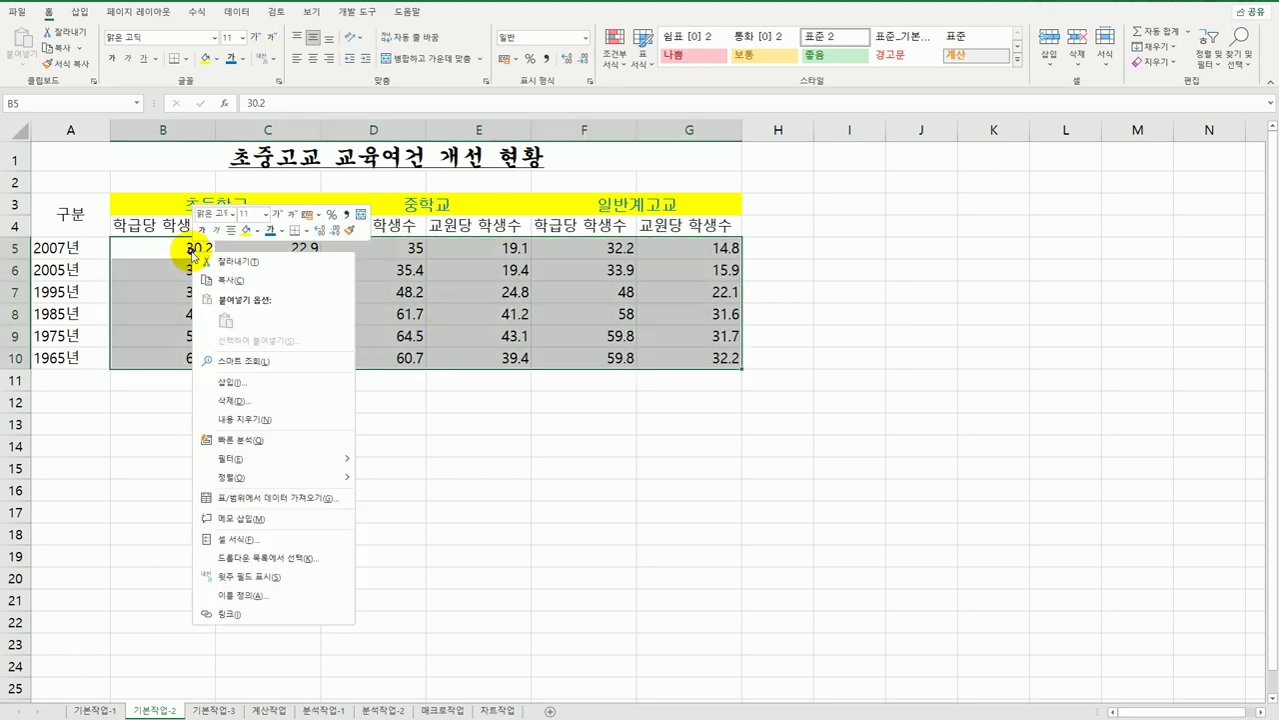
click(300, 538)
drag(315, 360, 1013, 166)
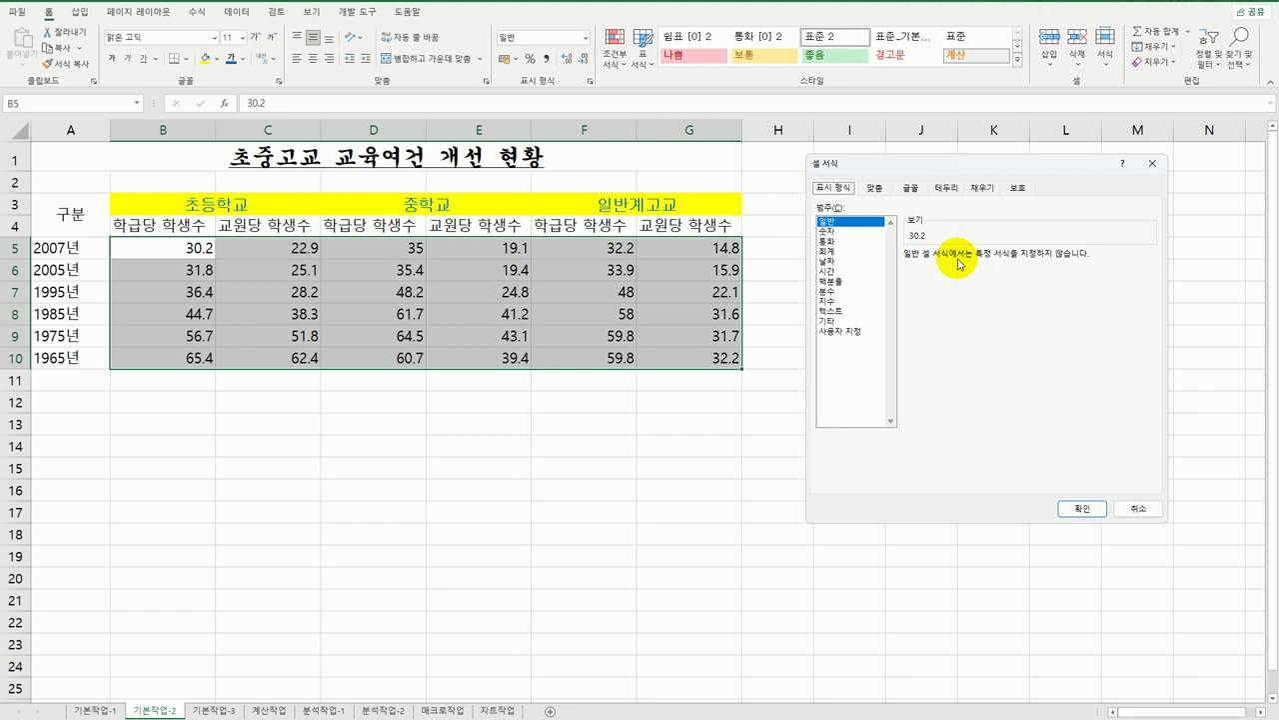
click(849, 331)
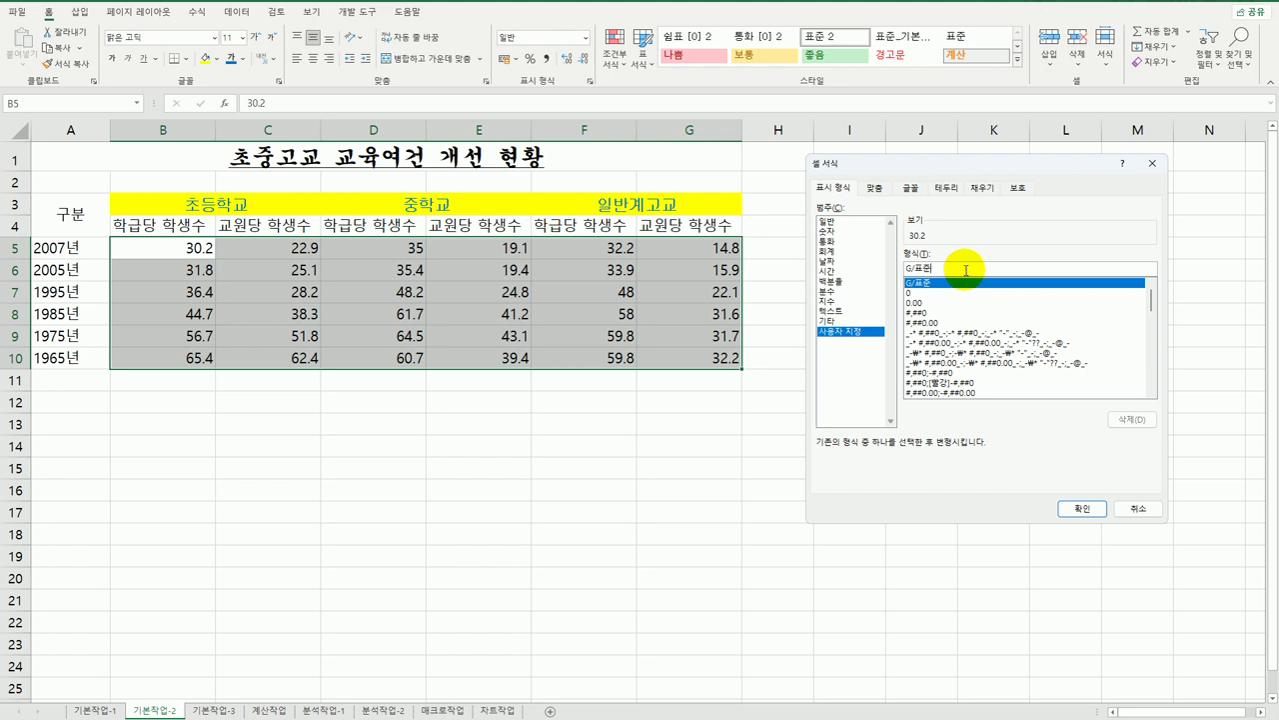
click(966, 270)
text(")
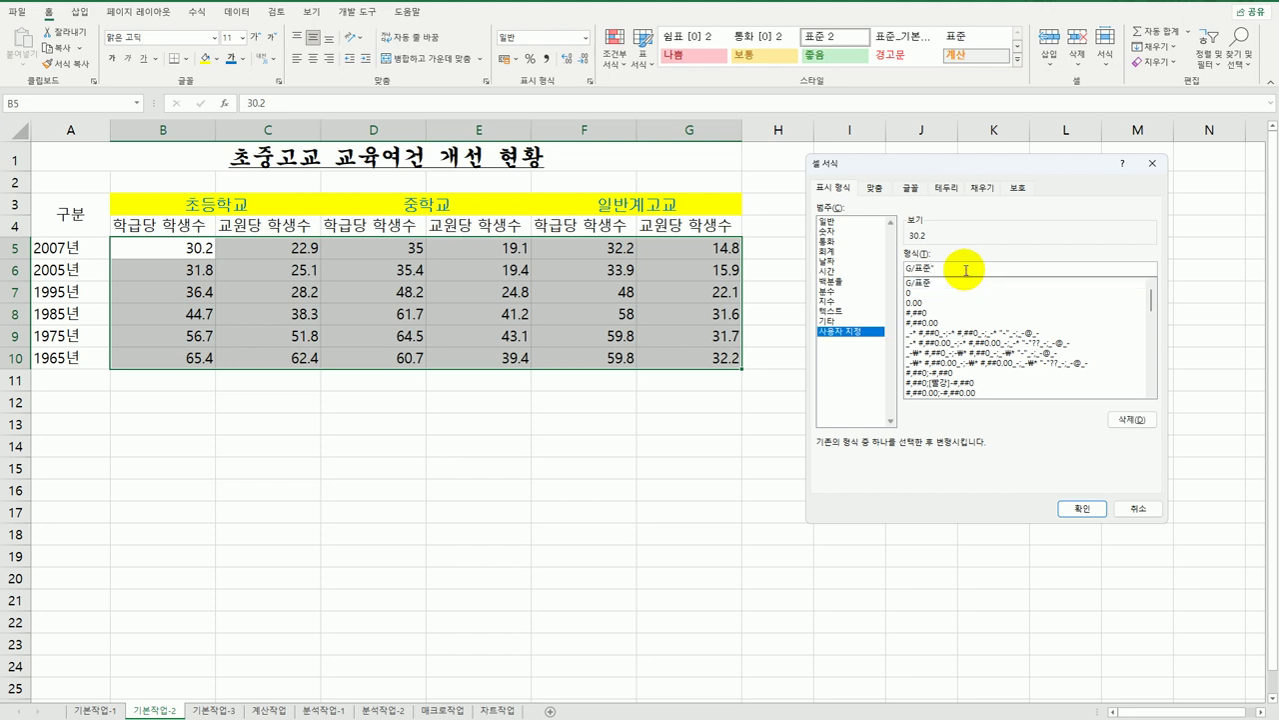
text(명")
click(1082, 507)
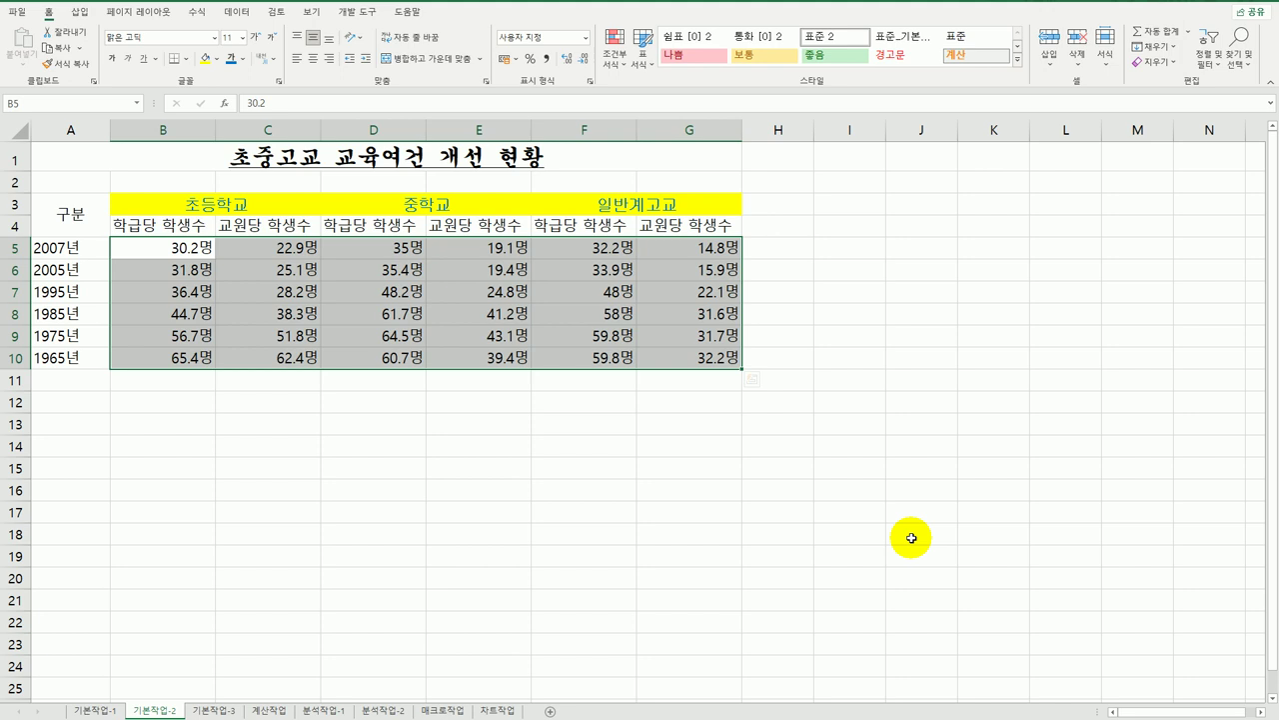
Step: Insert a note on cell B10 whose only text is "초등학교 교원당 최고학생 수", replacing the default author line
click(187, 357)
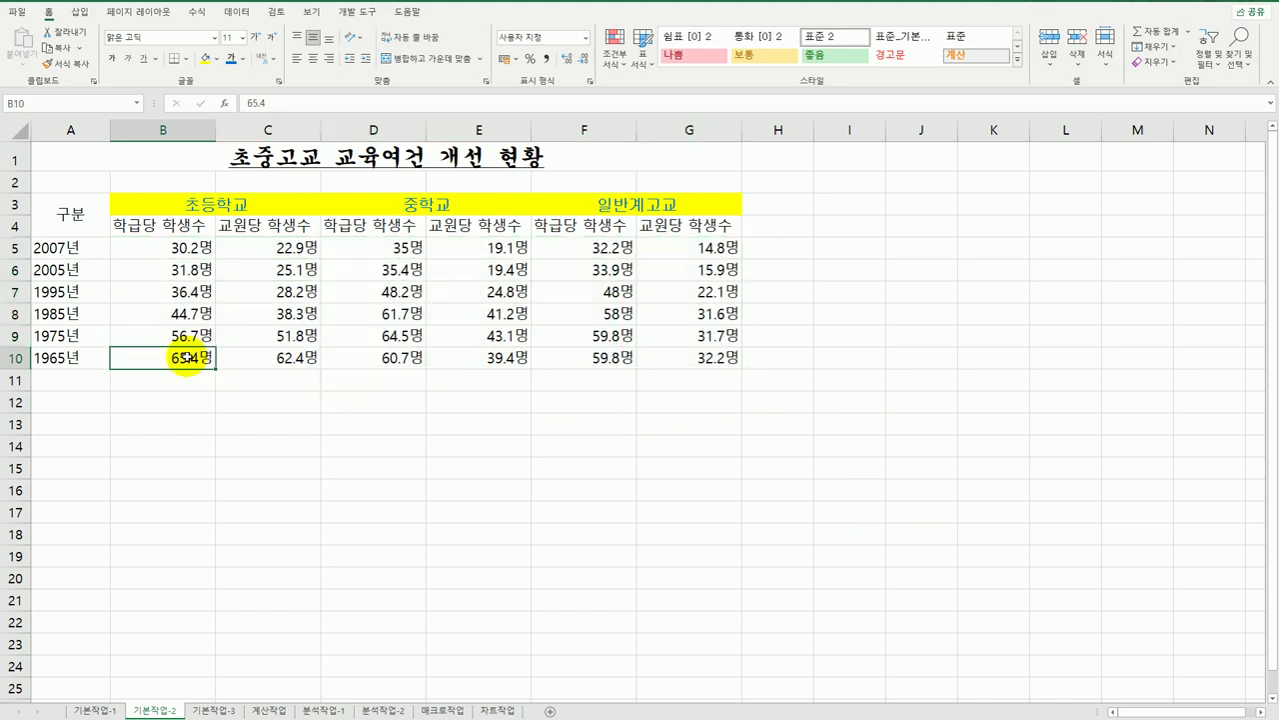
right_click(187, 357)
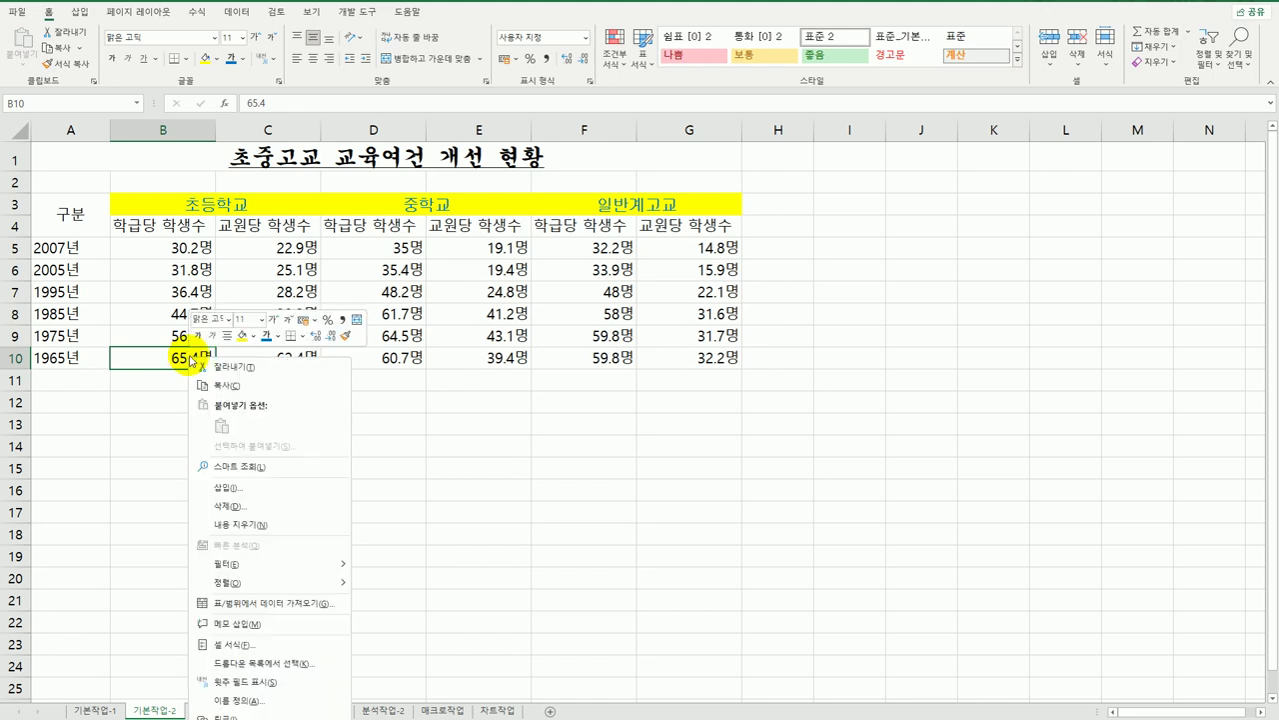
click(313, 623)
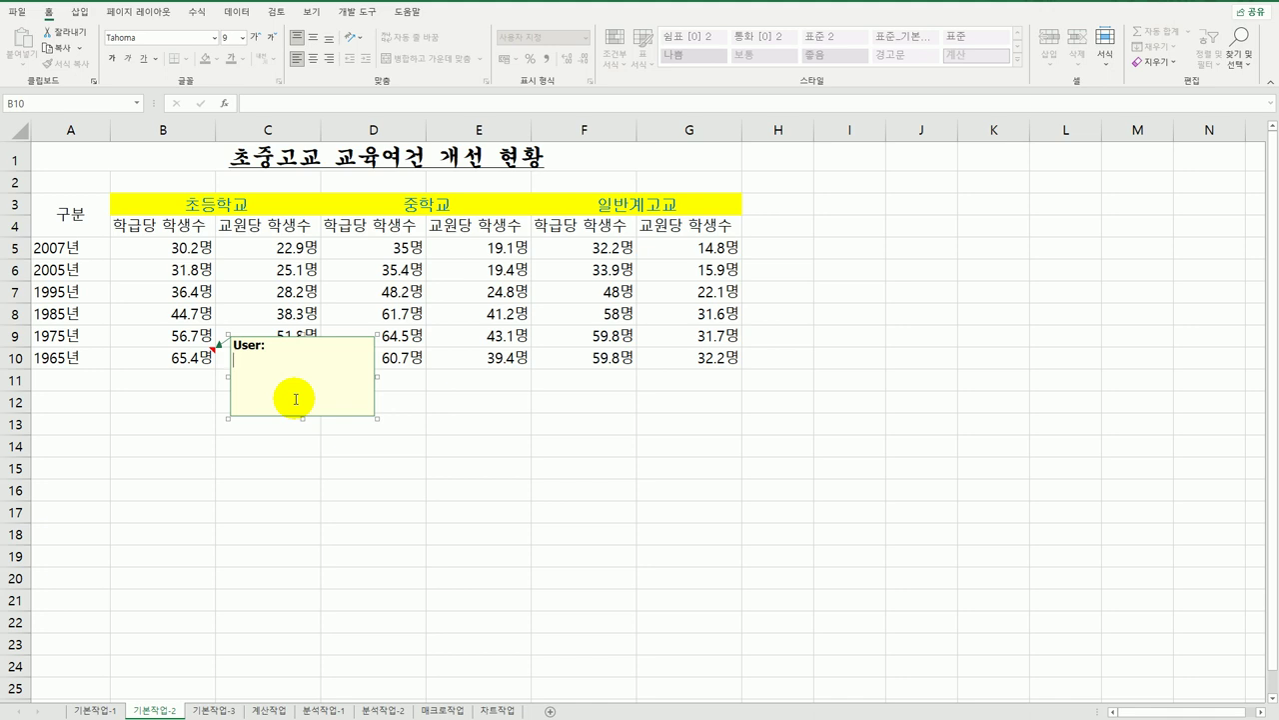
key(ctrl+a)
text(초등학교)
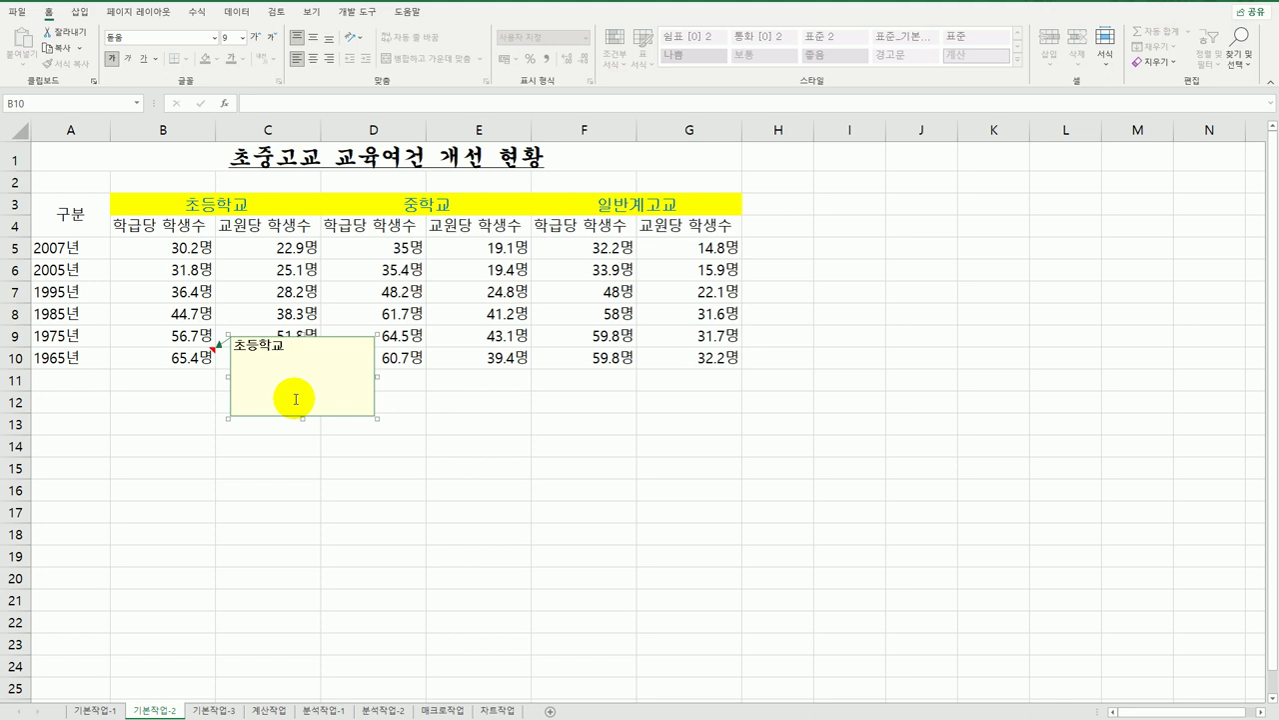
text( 교원당 최고학생)
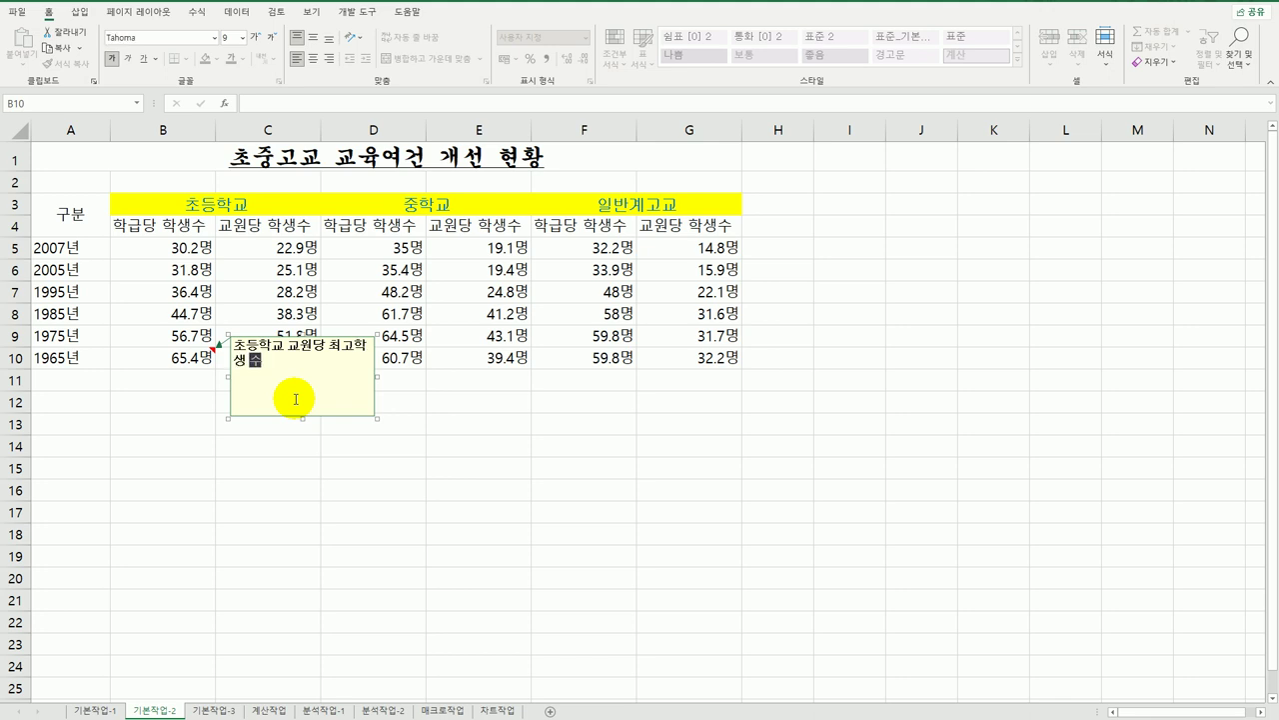
text( 수)
Step: Set the note on cell B10 to be always shown on the sheet
click(192, 357)
right_click(183, 357)
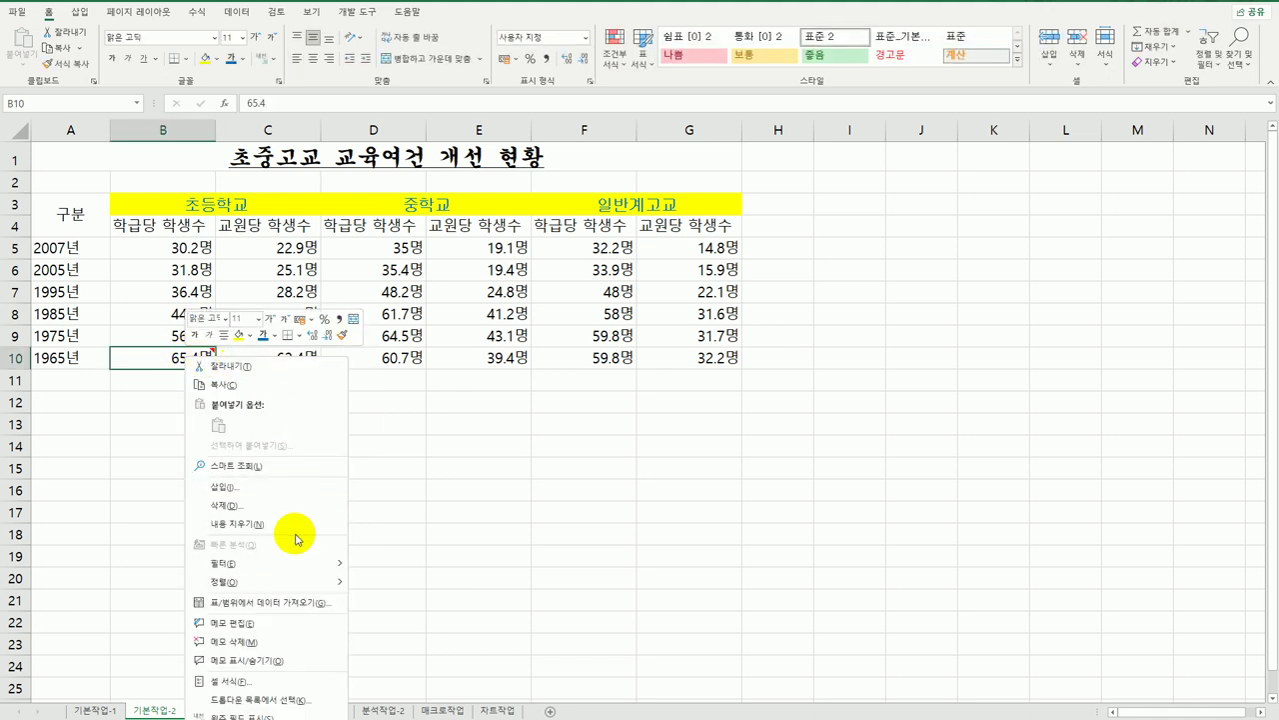
click(306, 659)
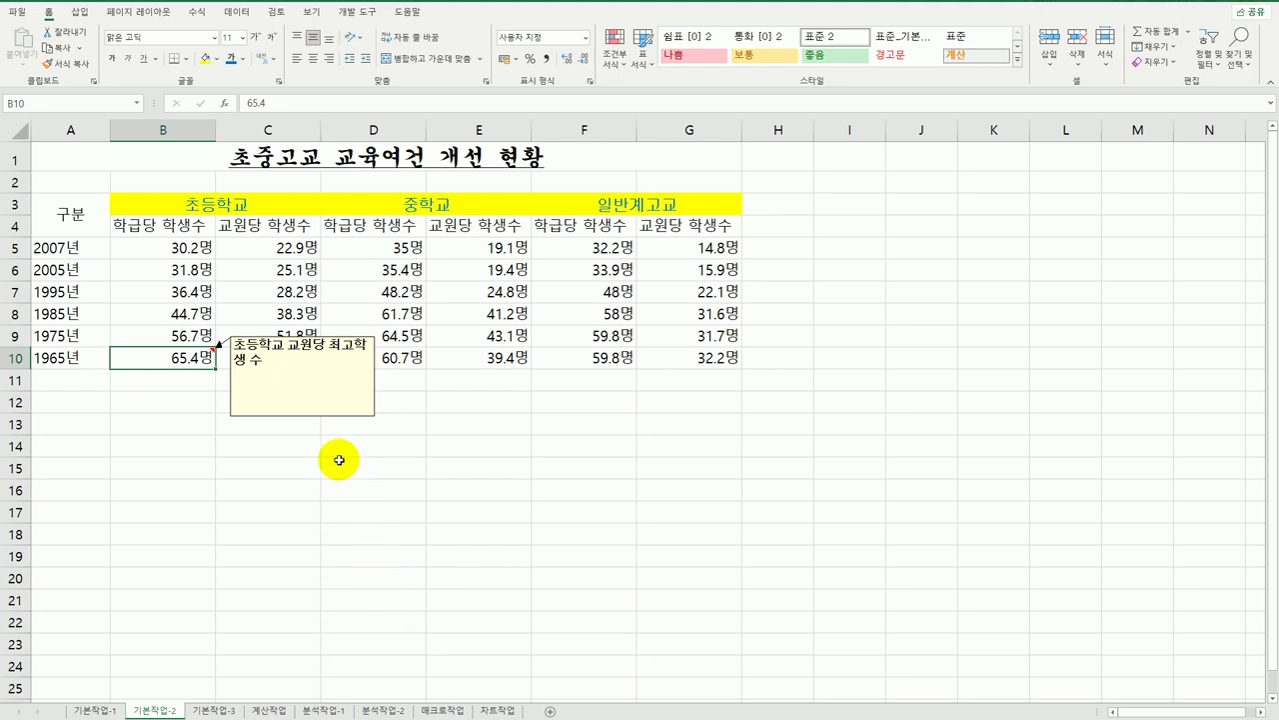
click(279, 364)
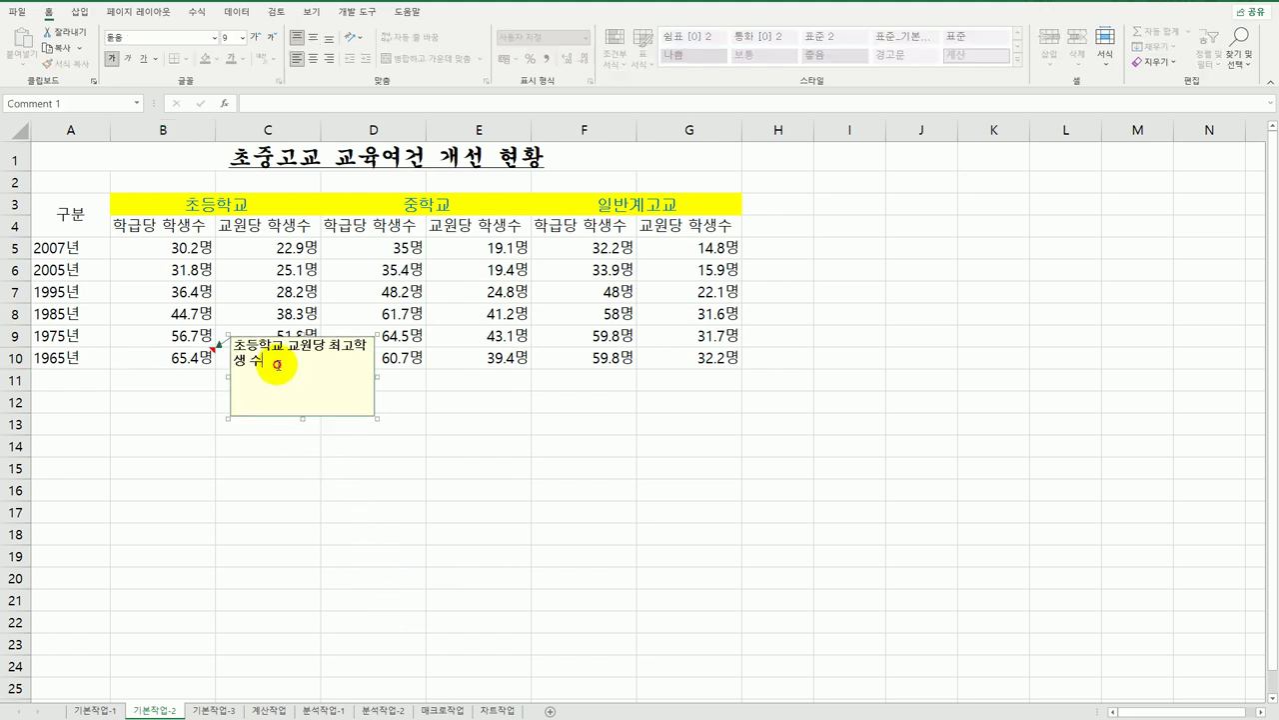
right_click(280, 363)
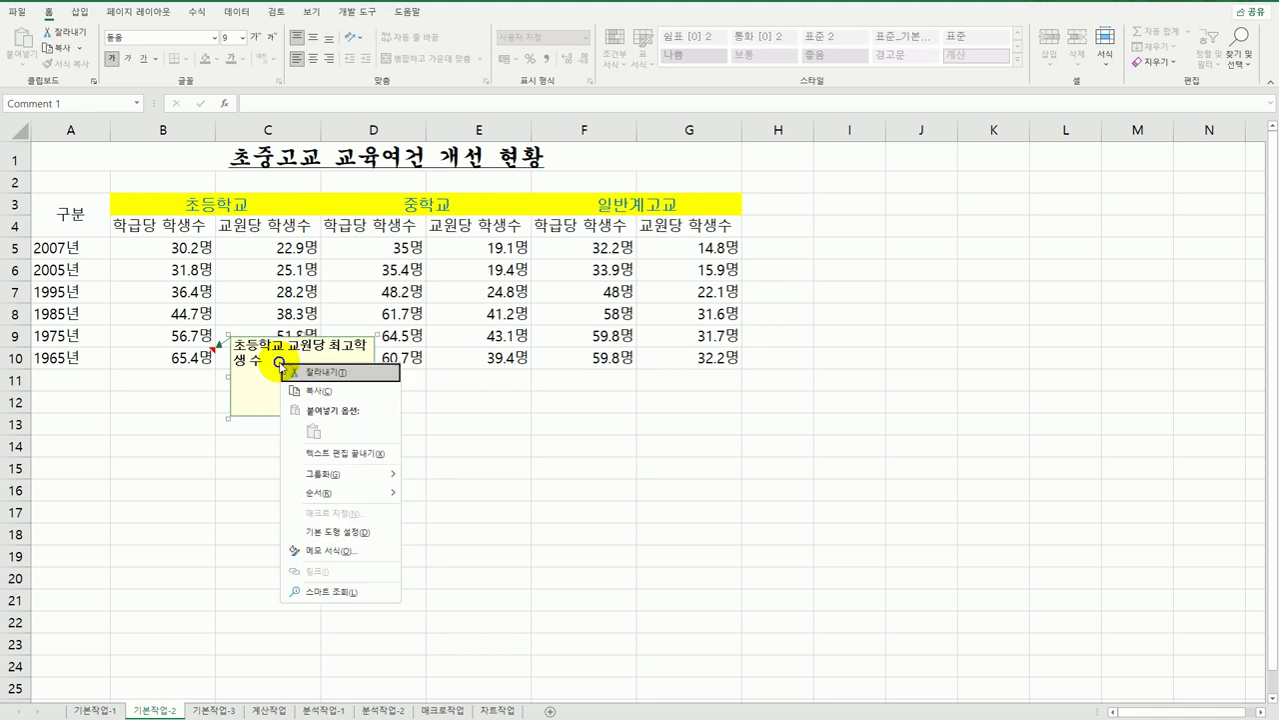
click(344, 551)
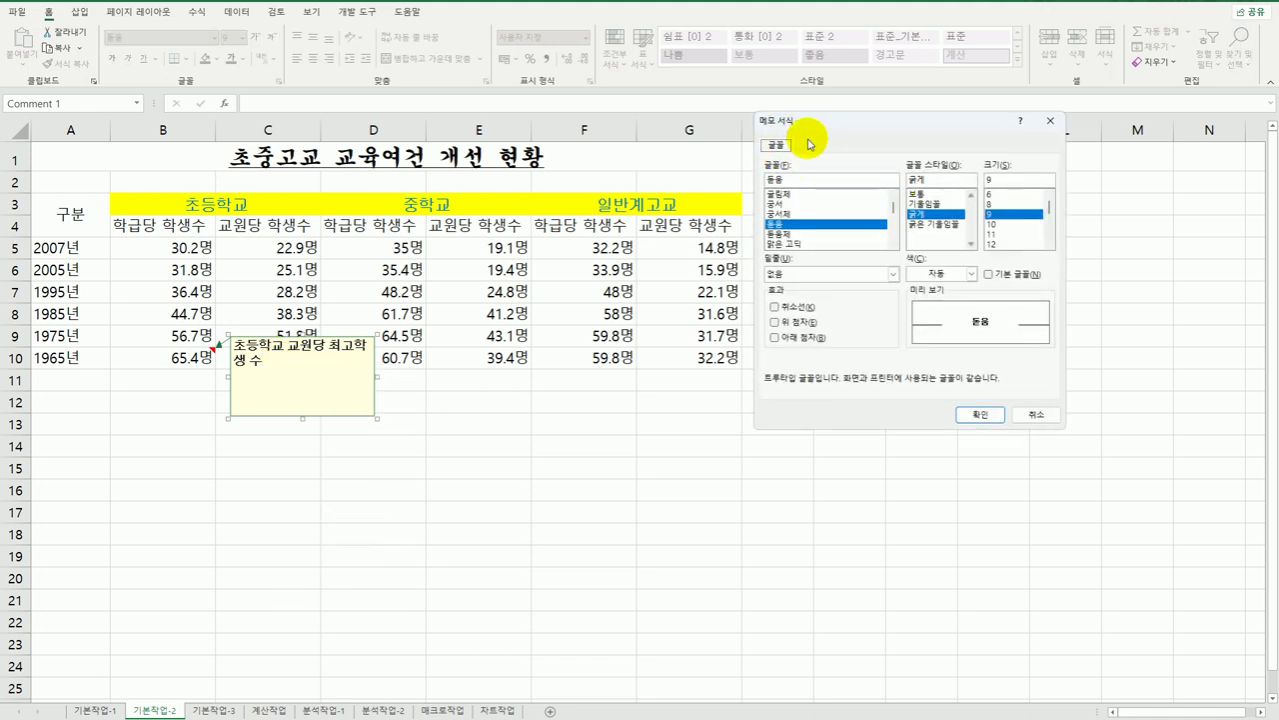
click(1051, 122)
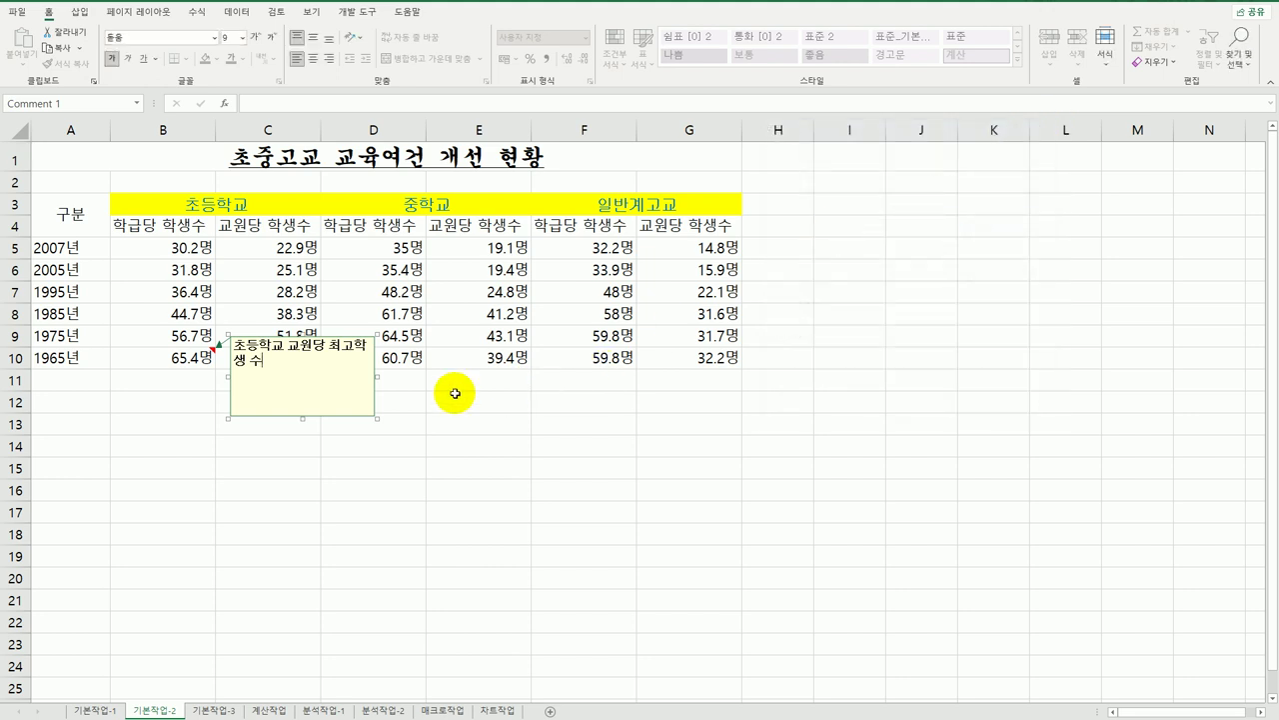
Step: Turn on automatic sizing (자동 크기) in the alignment format of the B10 note
click(375, 359)
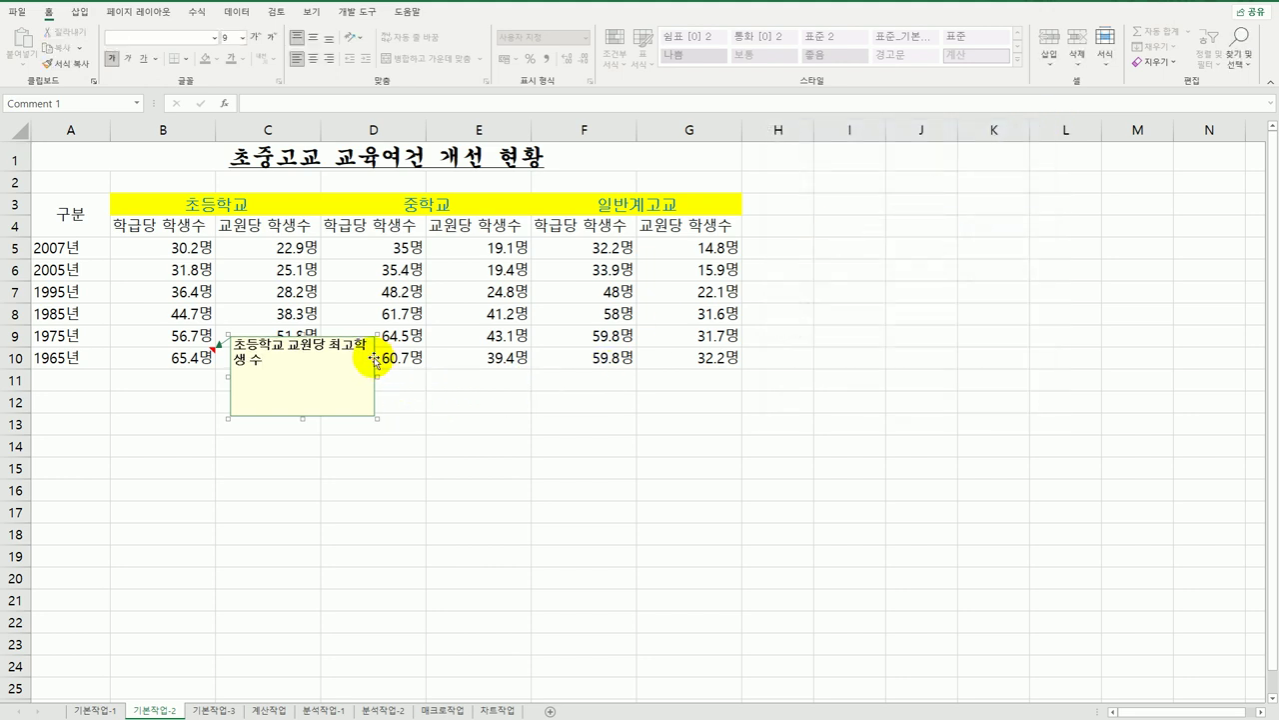
right_click(374, 359)
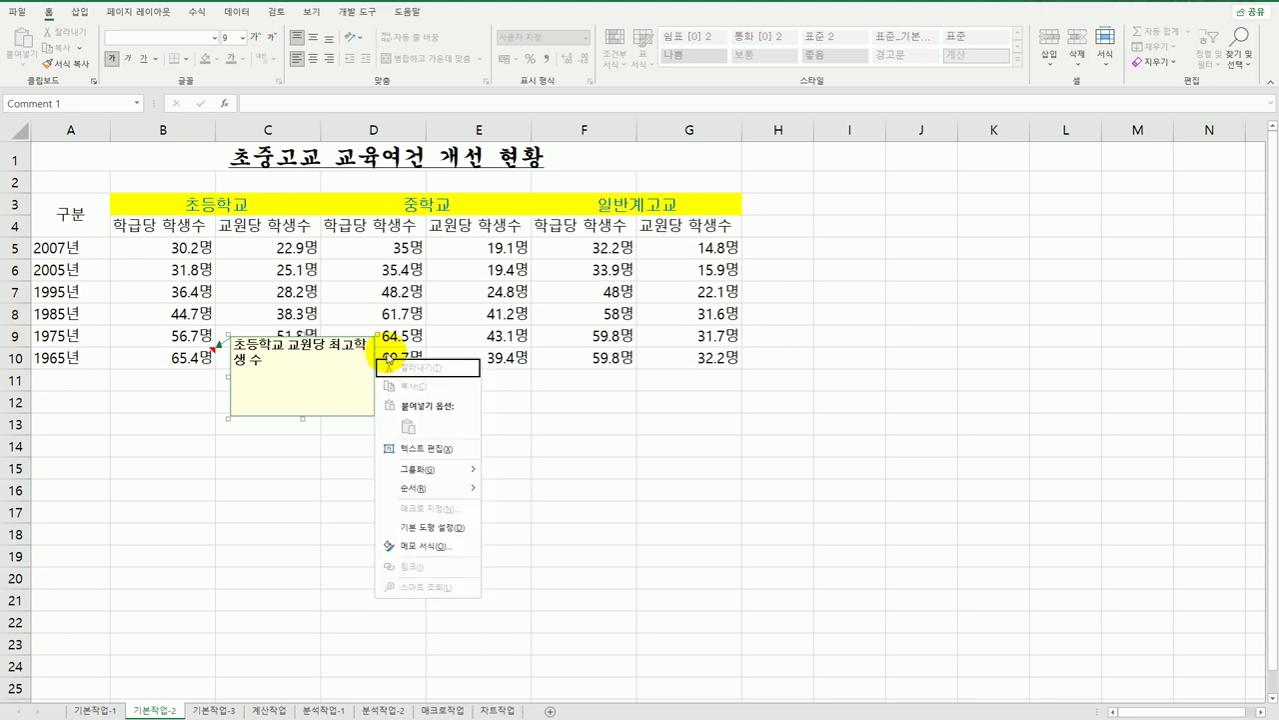
click(443, 548)
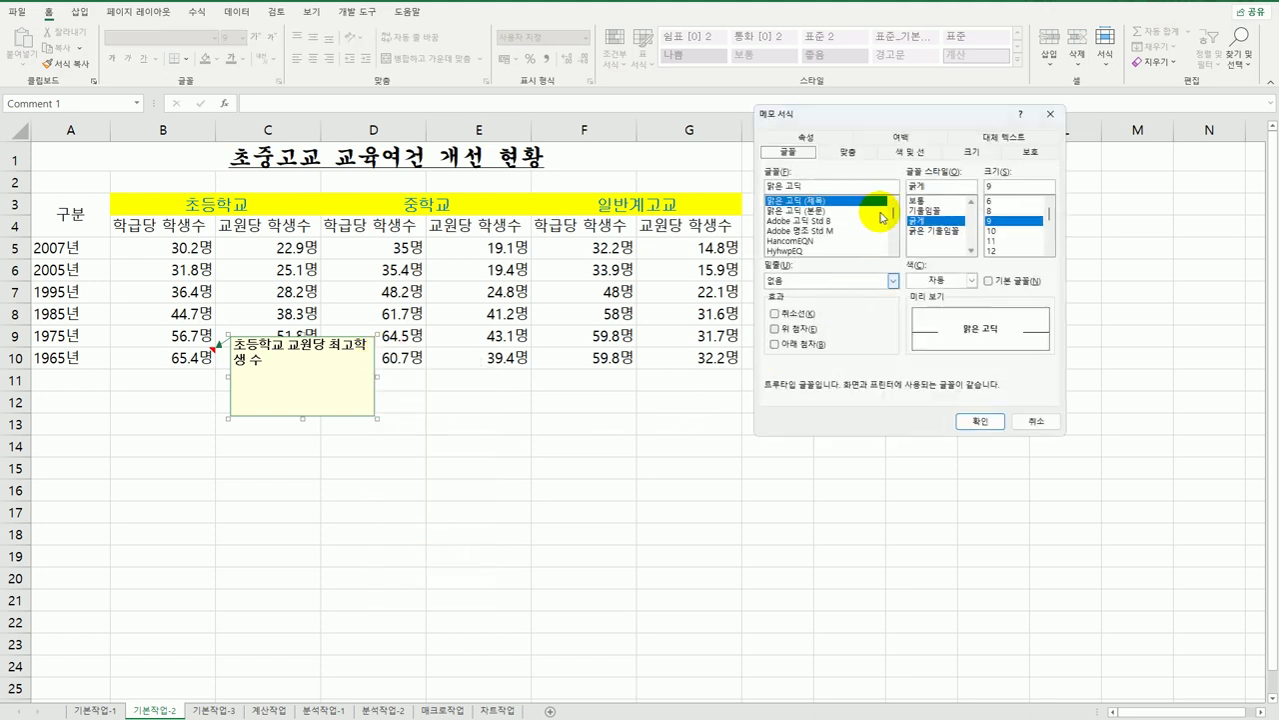
click(861, 158)
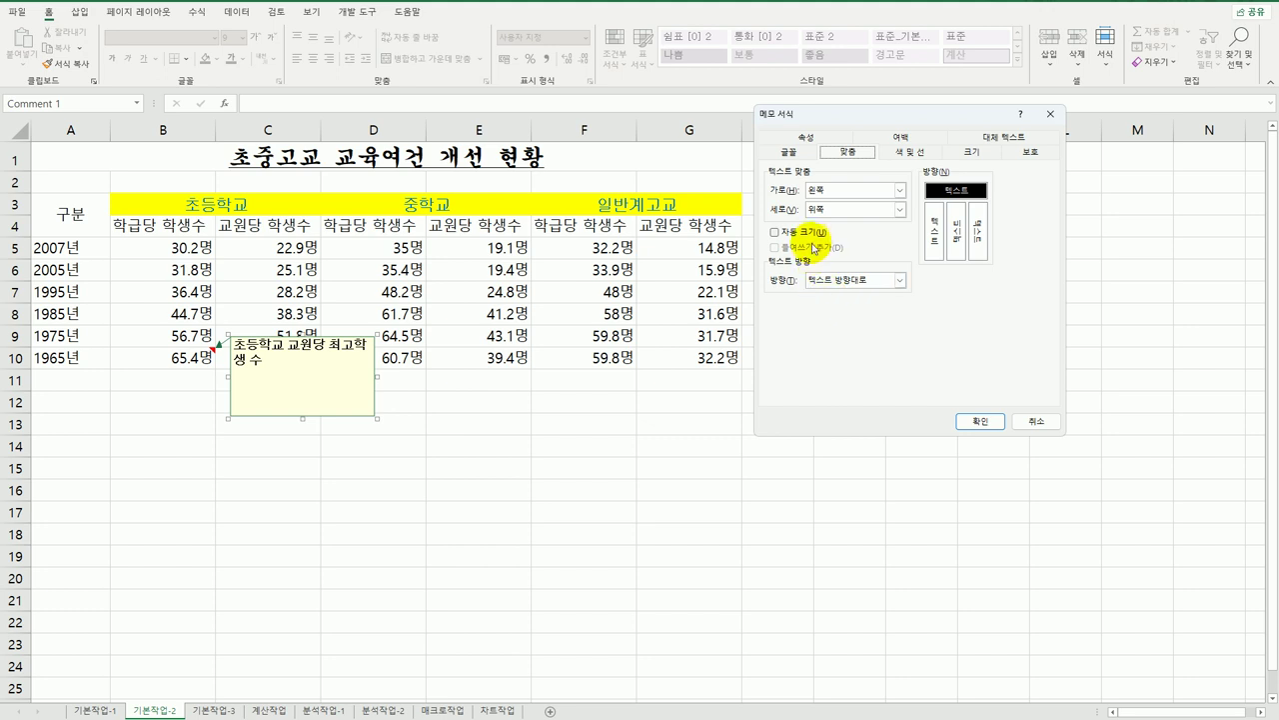
click(812, 236)
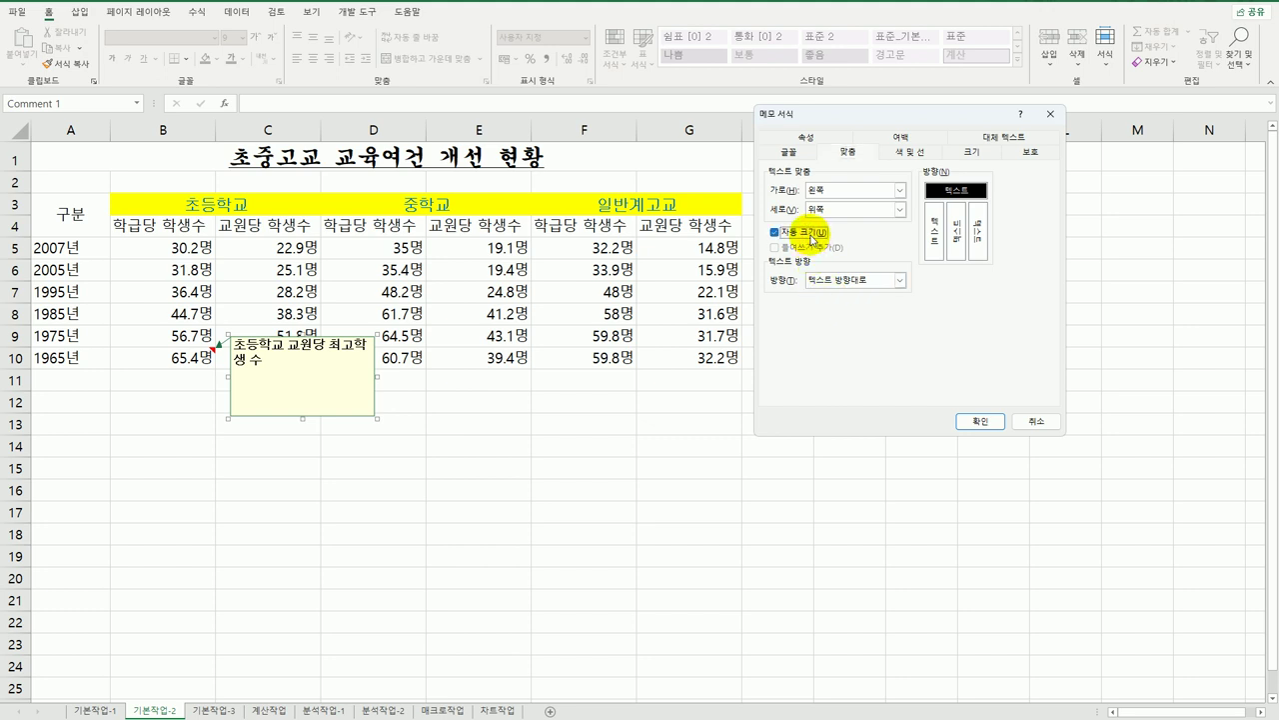
click(982, 421)
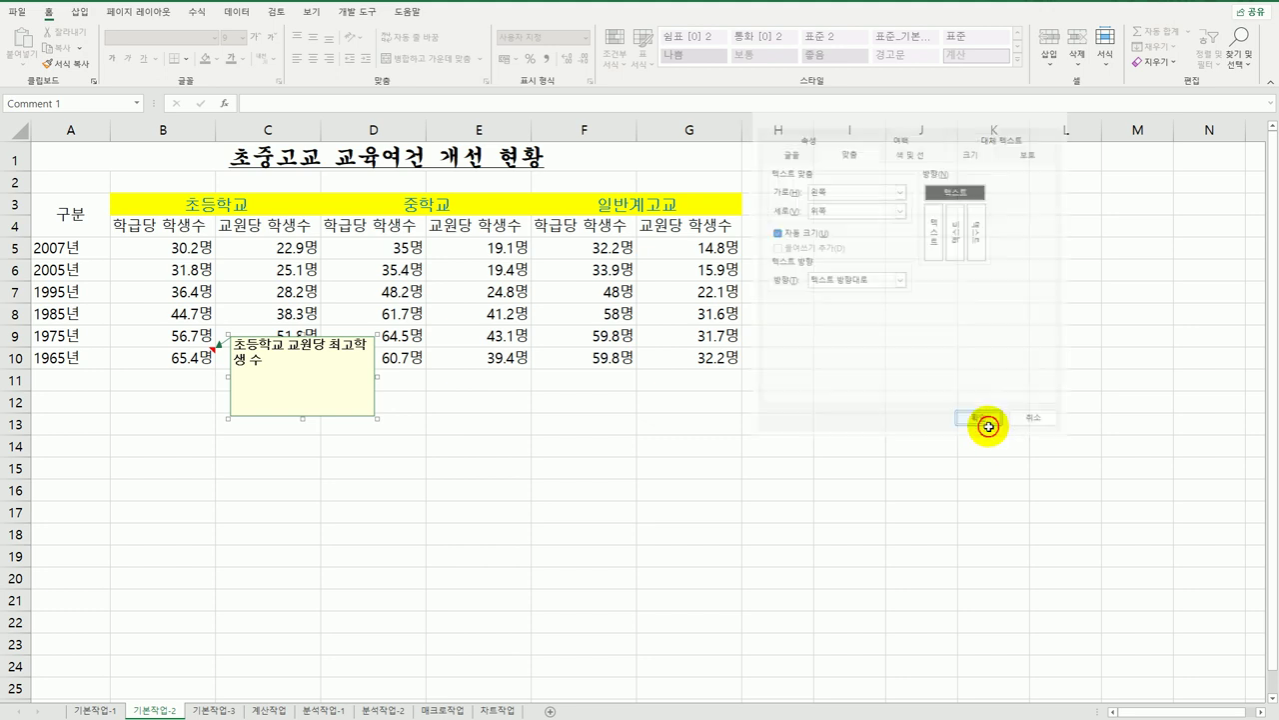
click(758, 533)
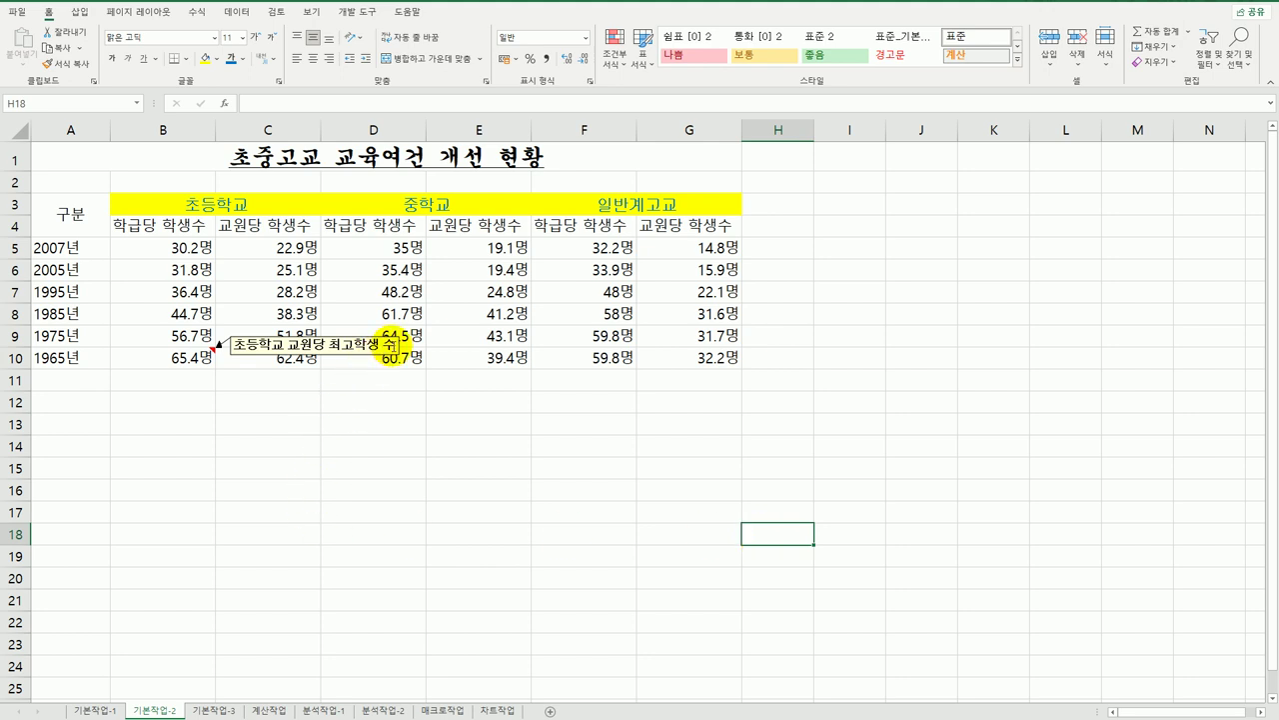
click(390, 345)
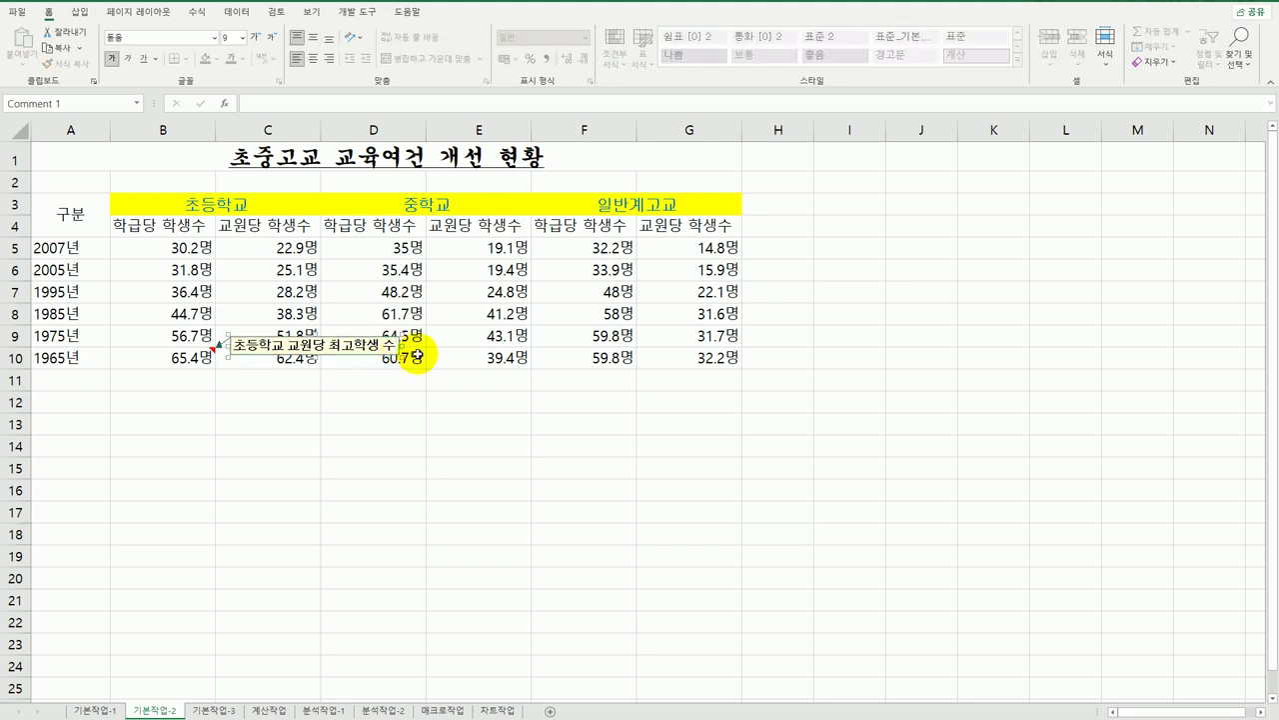
click(440, 439)
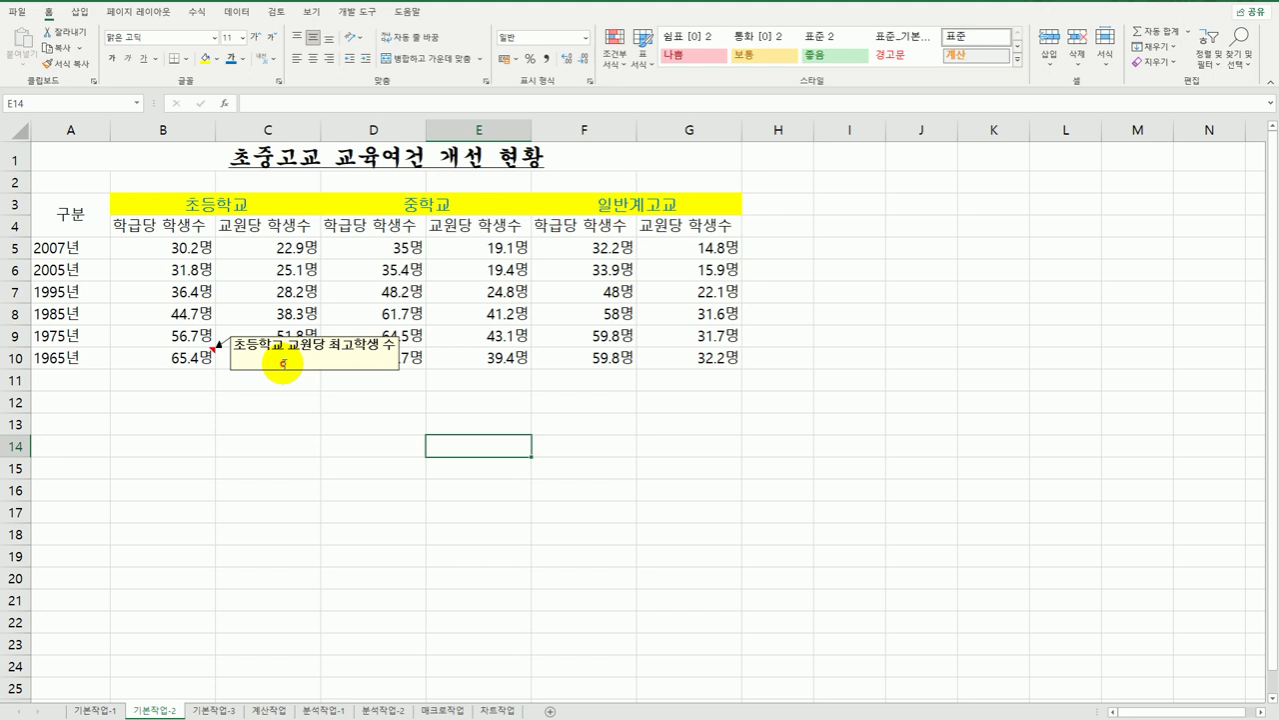
click(283, 364)
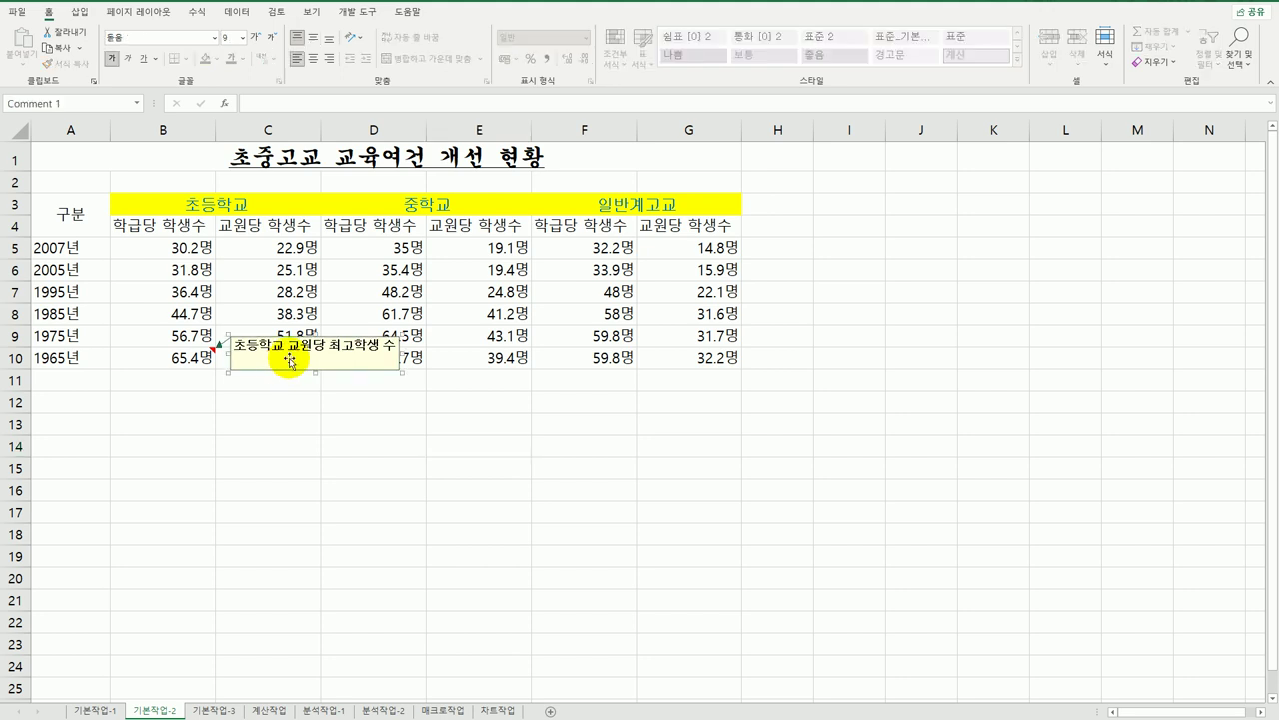
click(418, 457)
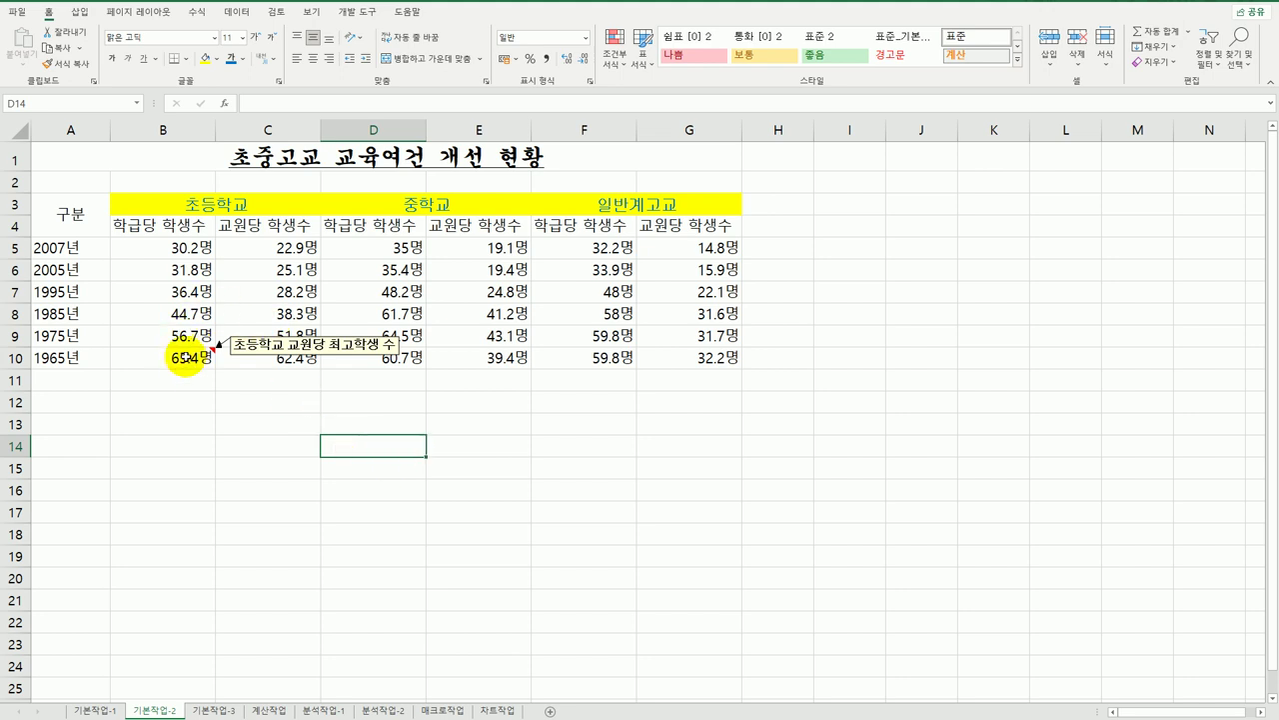
Step: Apply all borders to the table range A3:G10
drag(62, 211, 658, 370)
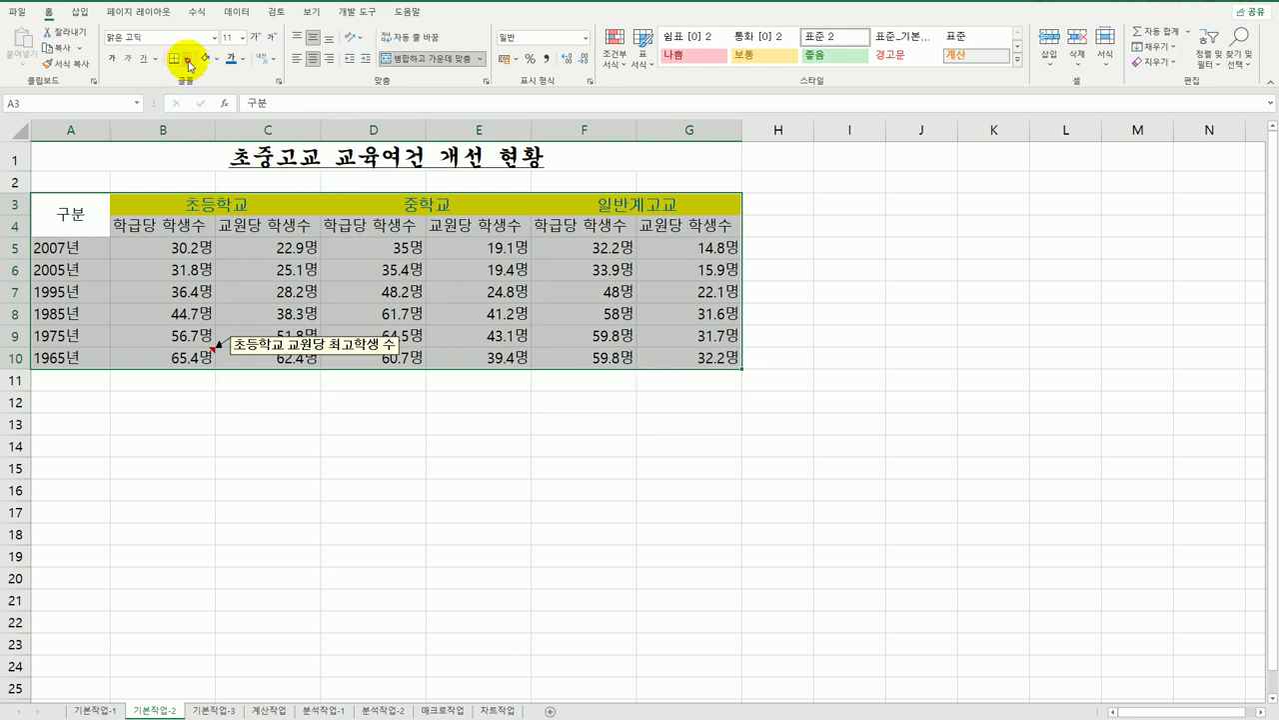
click(186, 58)
click(212, 191)
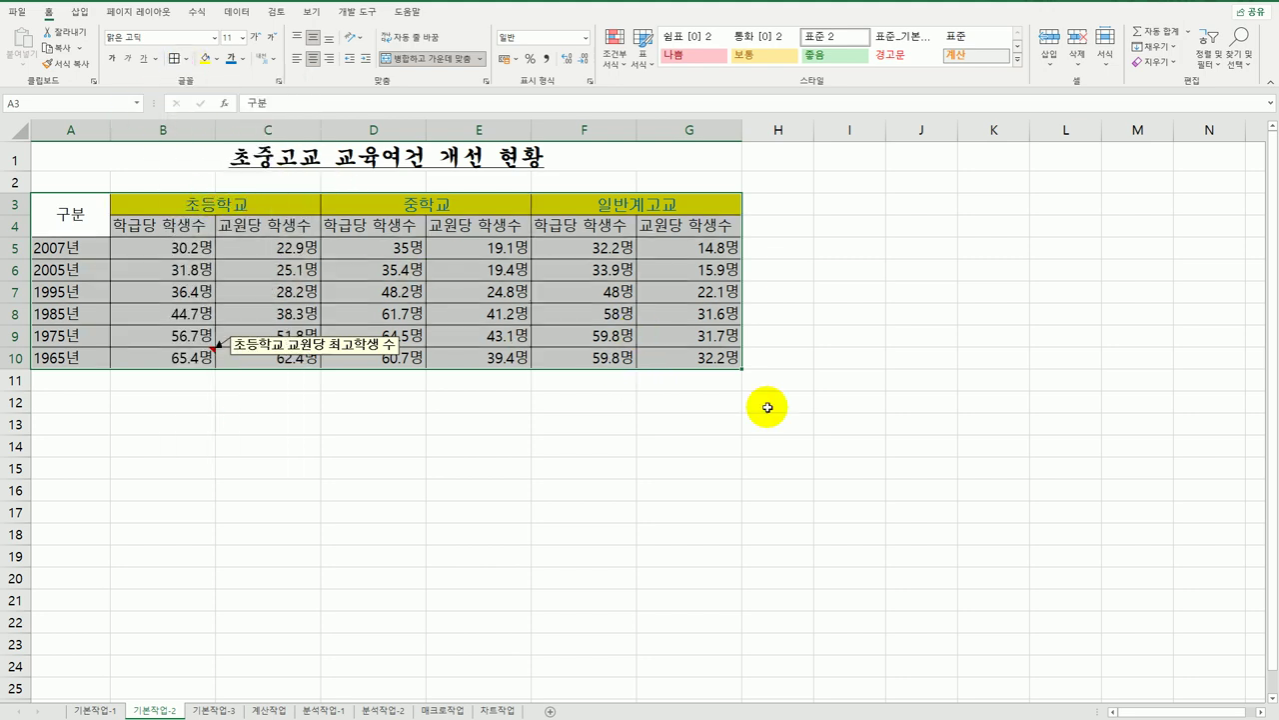
click(850, 459)
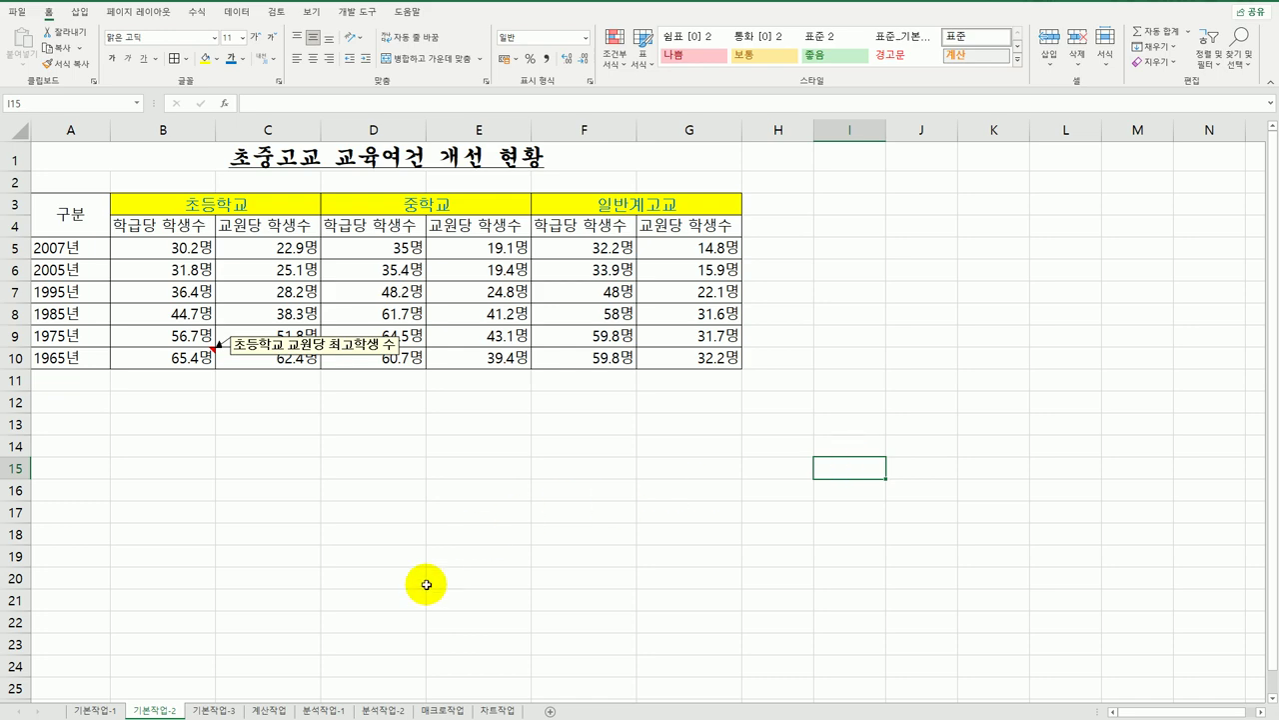
Step: Switch to the 기본작업-3 sheet
click(207, 708)
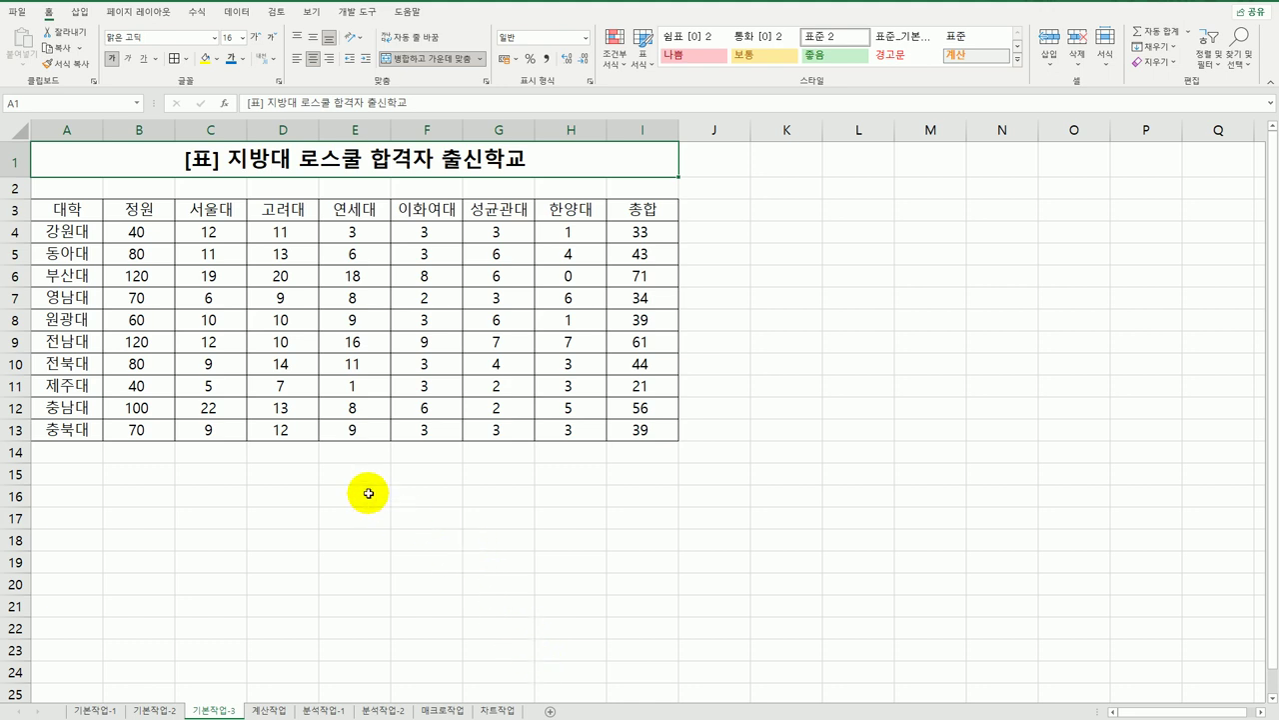
click(58, 231)
drag(58, 231, 661, 436)
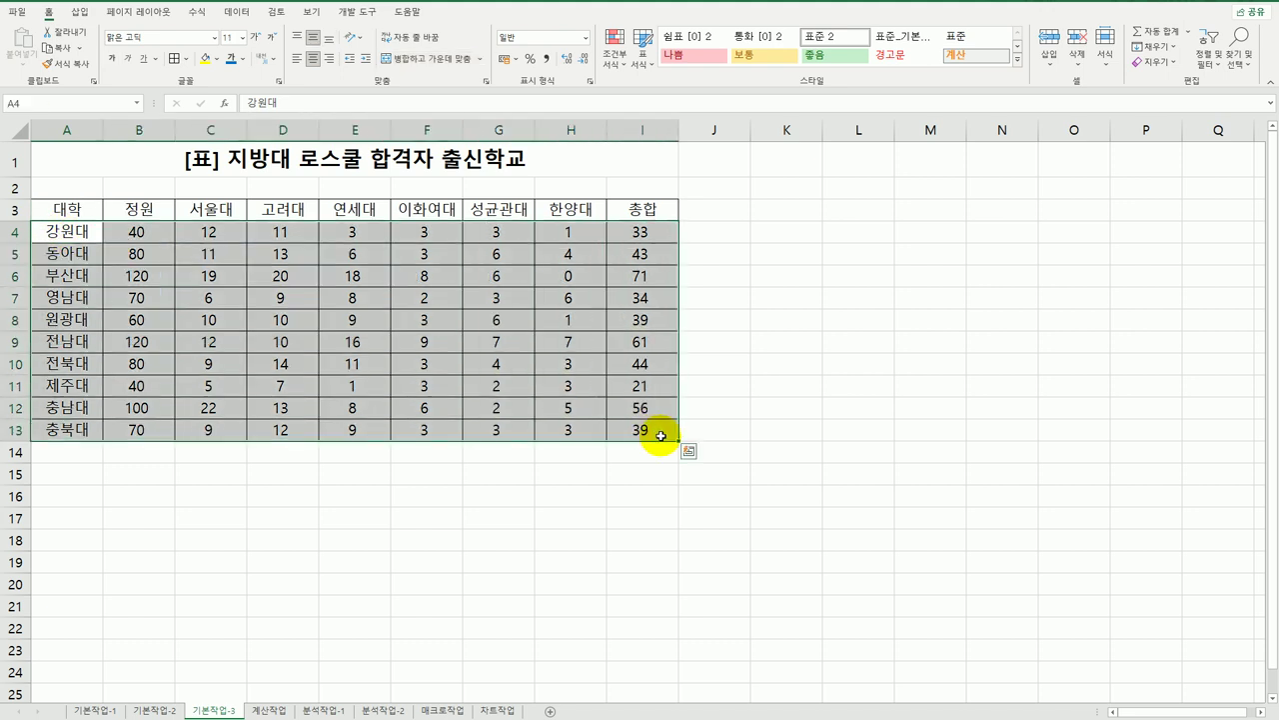
click(811, 448)
click(66, 209)
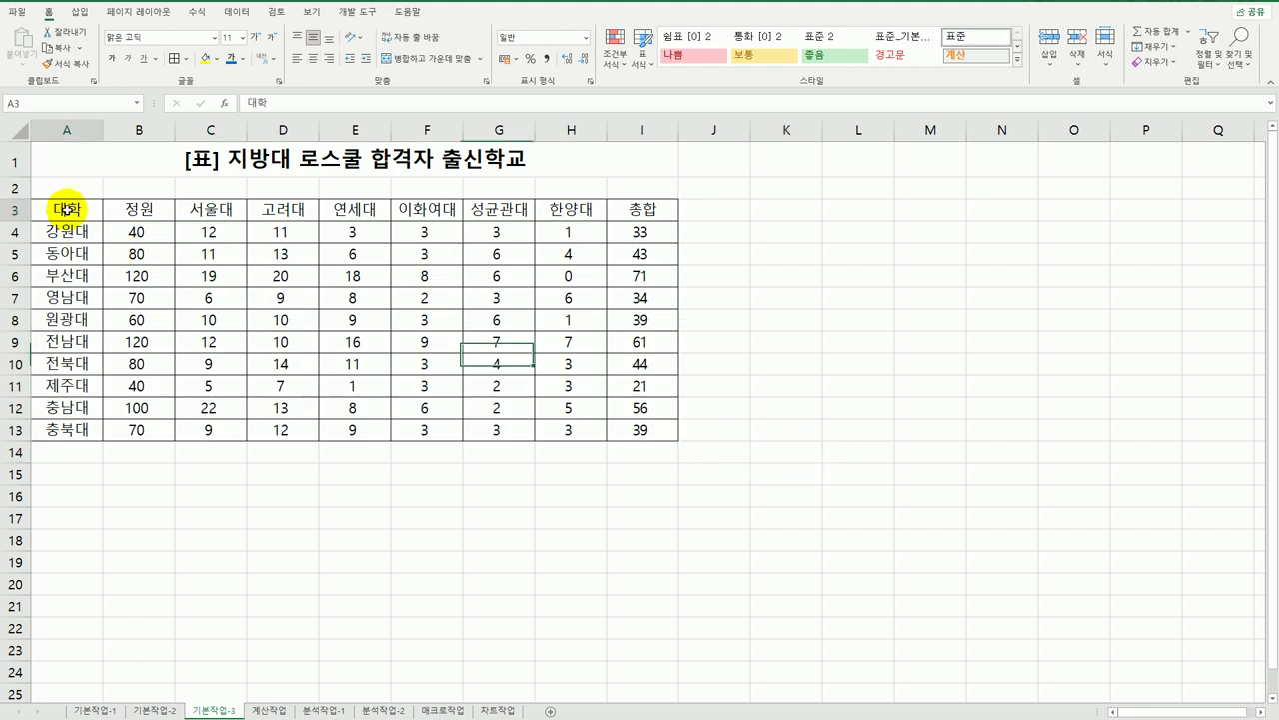
drag(66, 209, 641, 430)
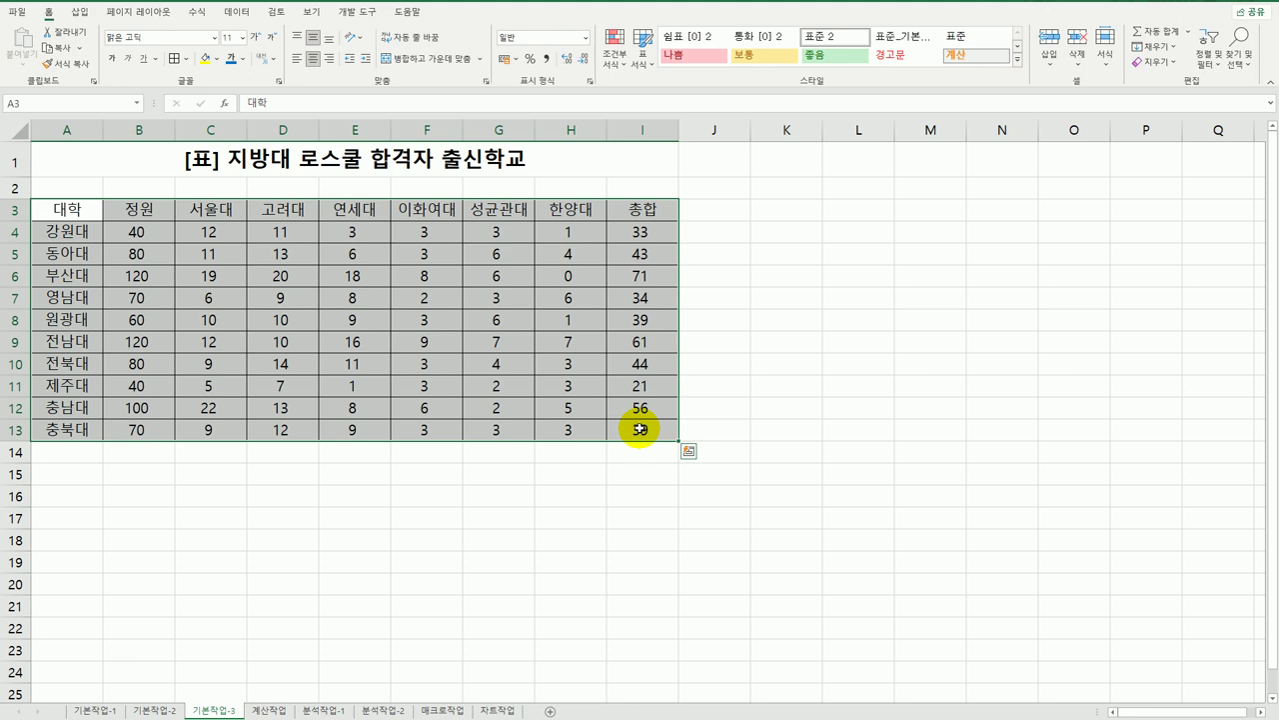
click(736, 410)
Step: Create a new conditional formatting rule for A4:I13 that uses a formula to determine which cells to format
drag(67, 238, 622, 428)
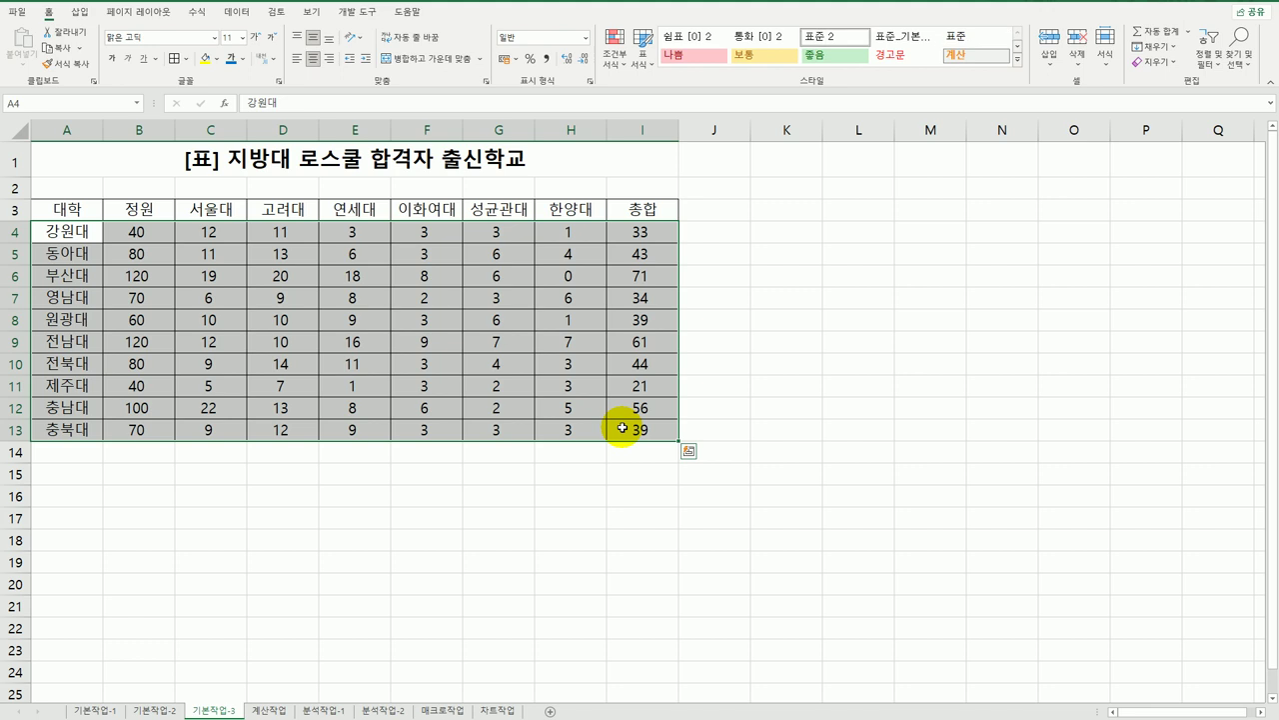
click(617, 68)
click(660, 251)
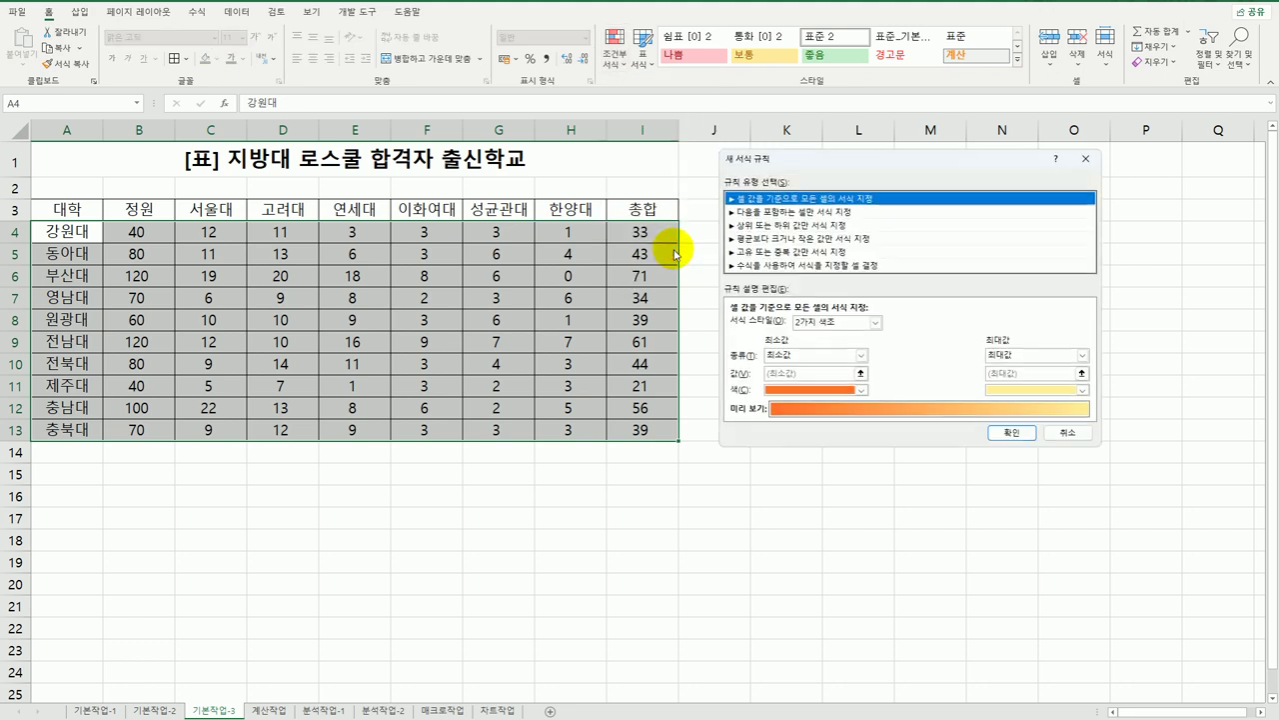
click(809, 266)
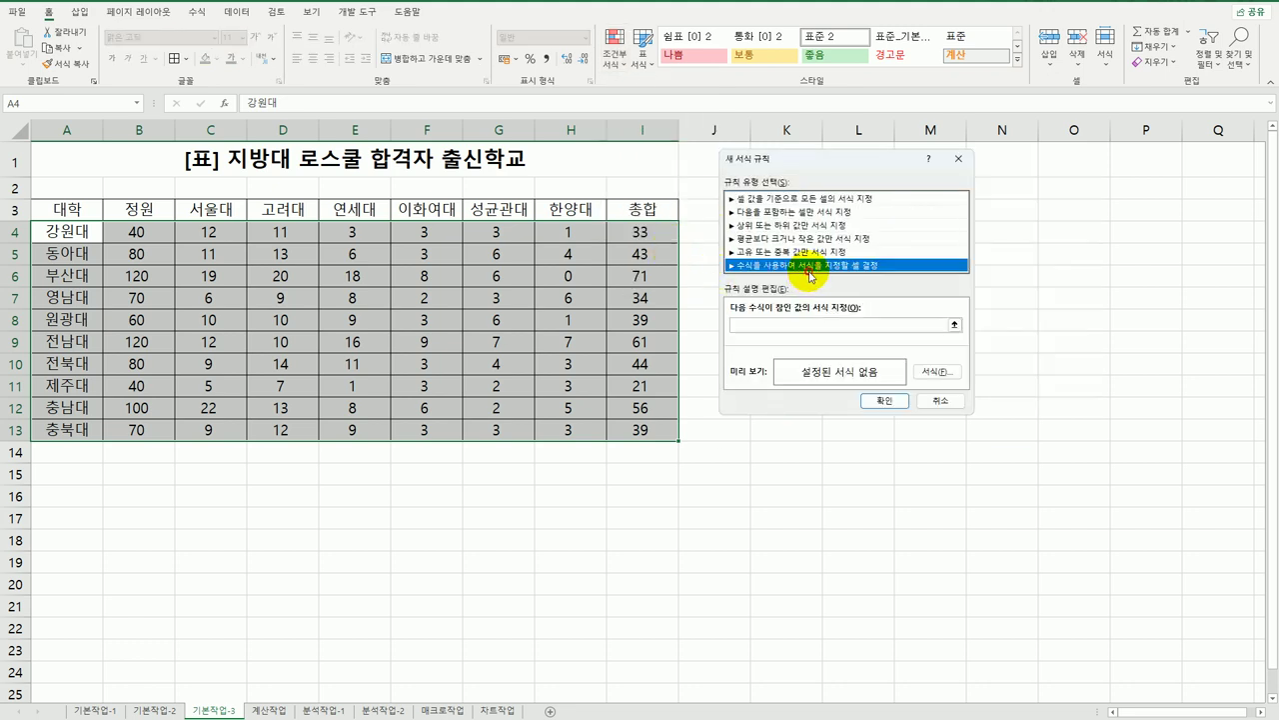
click(793, 326)
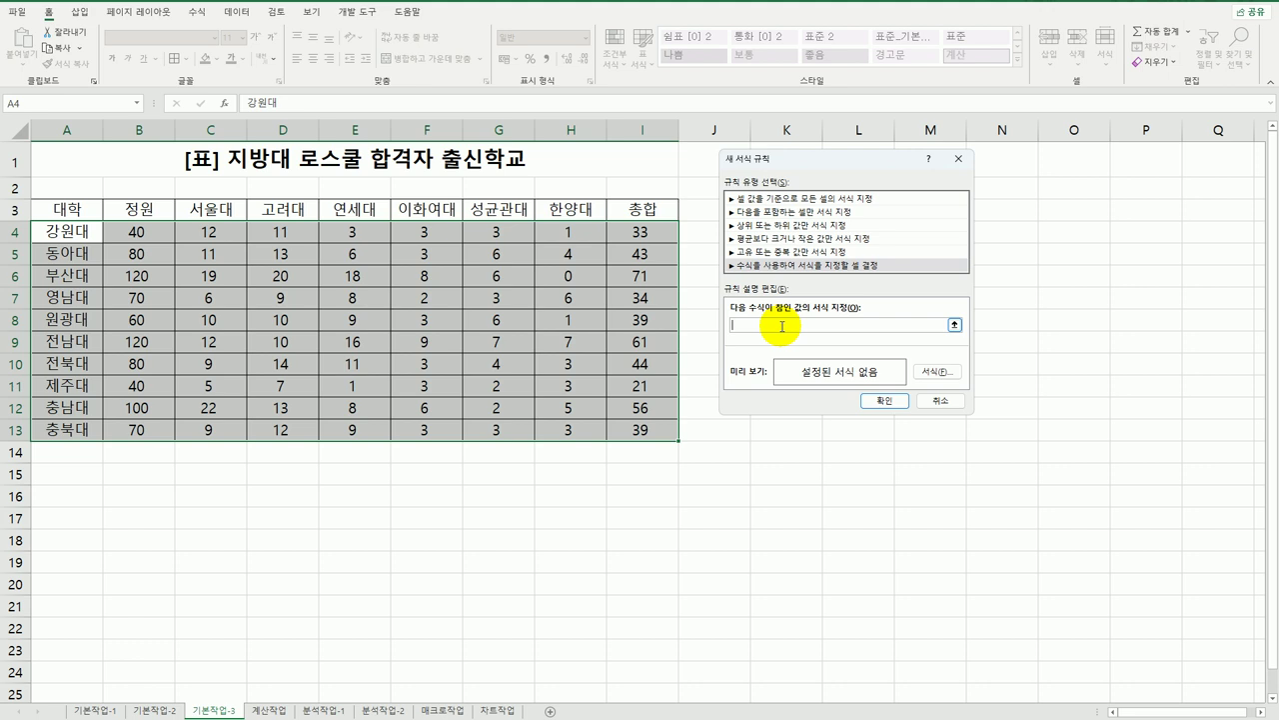
Step: Start the rule formula as an OR function with $I4>=60 as its first condition, locking only the column
text(=)
text(에)
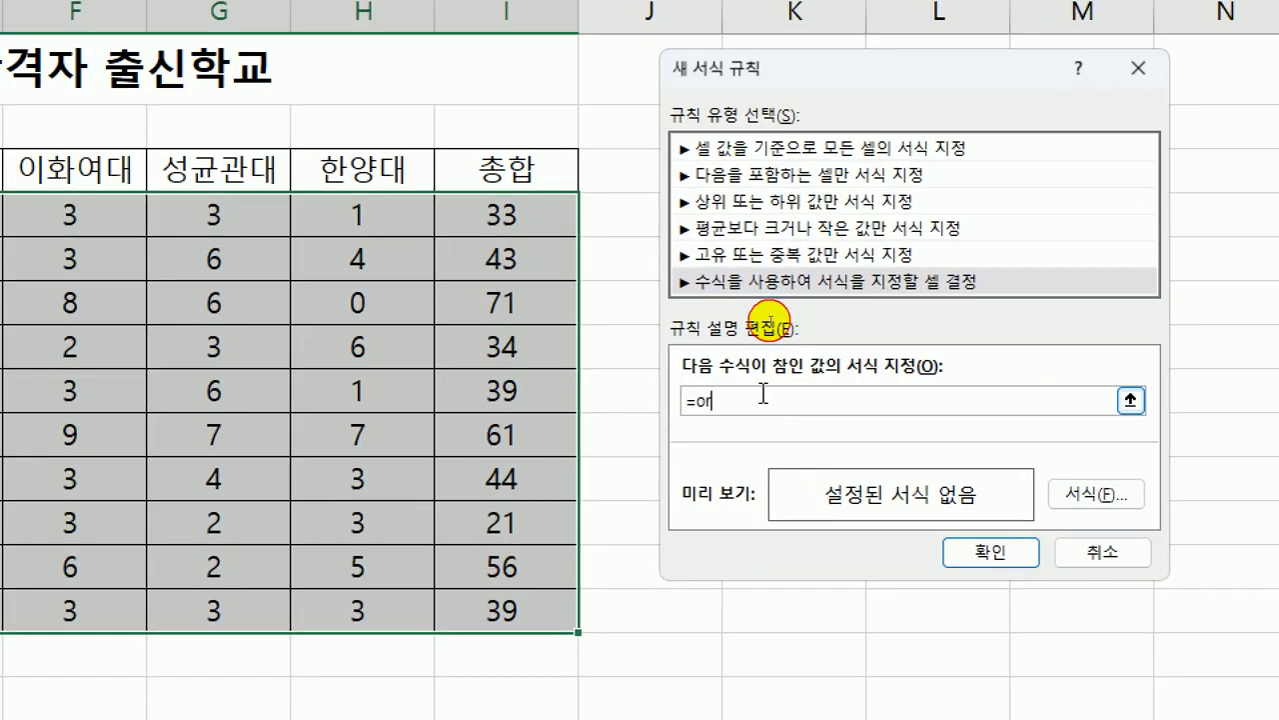
text(()
click(474, 215)
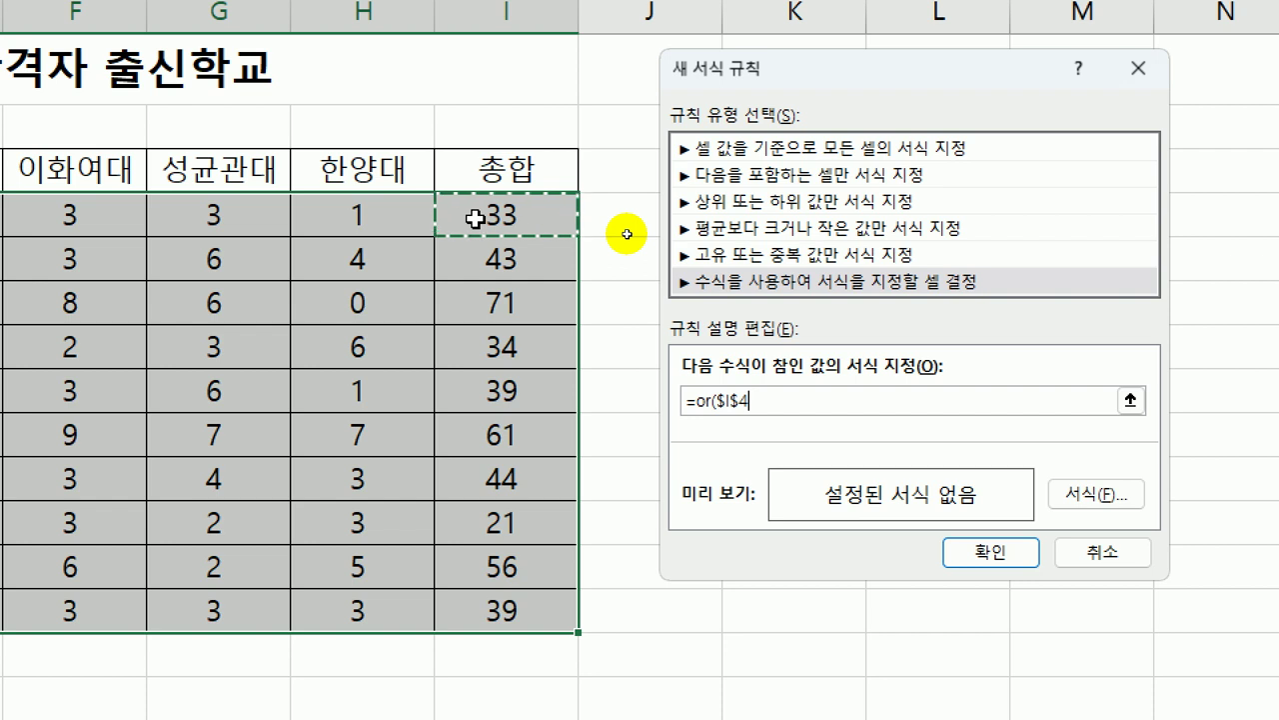
key(F4)
key(F4)
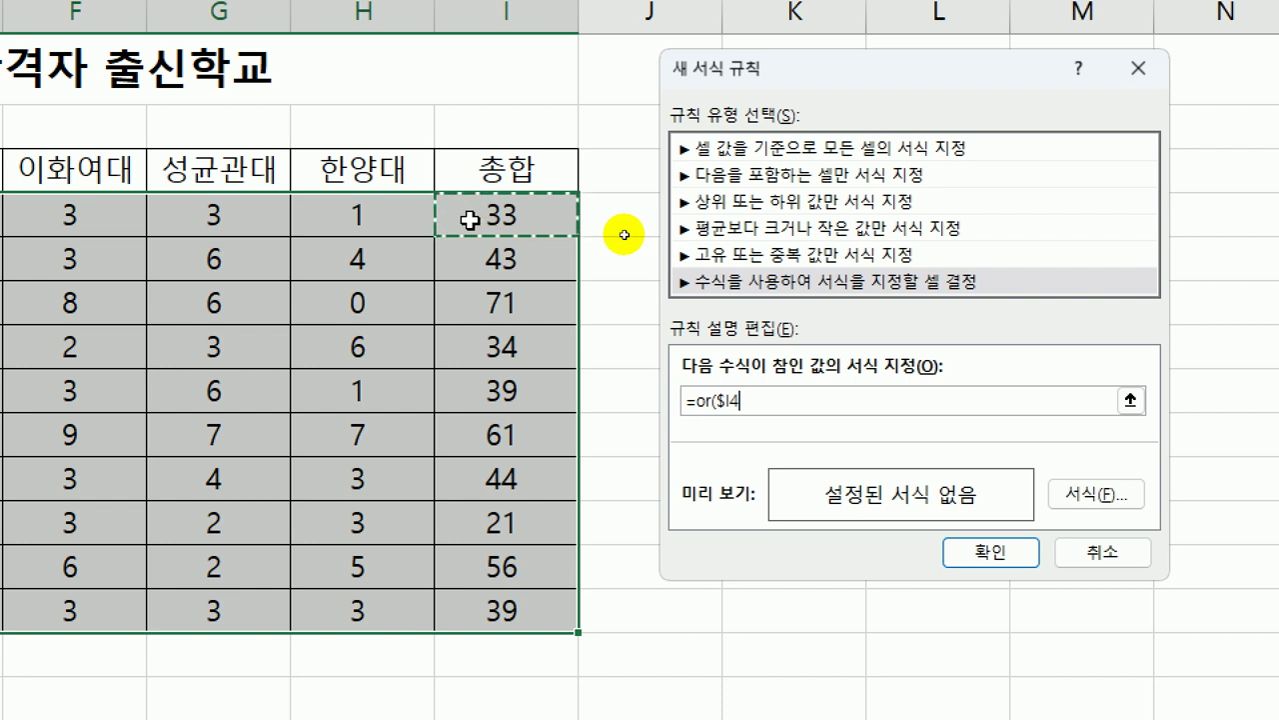
text(>=60)
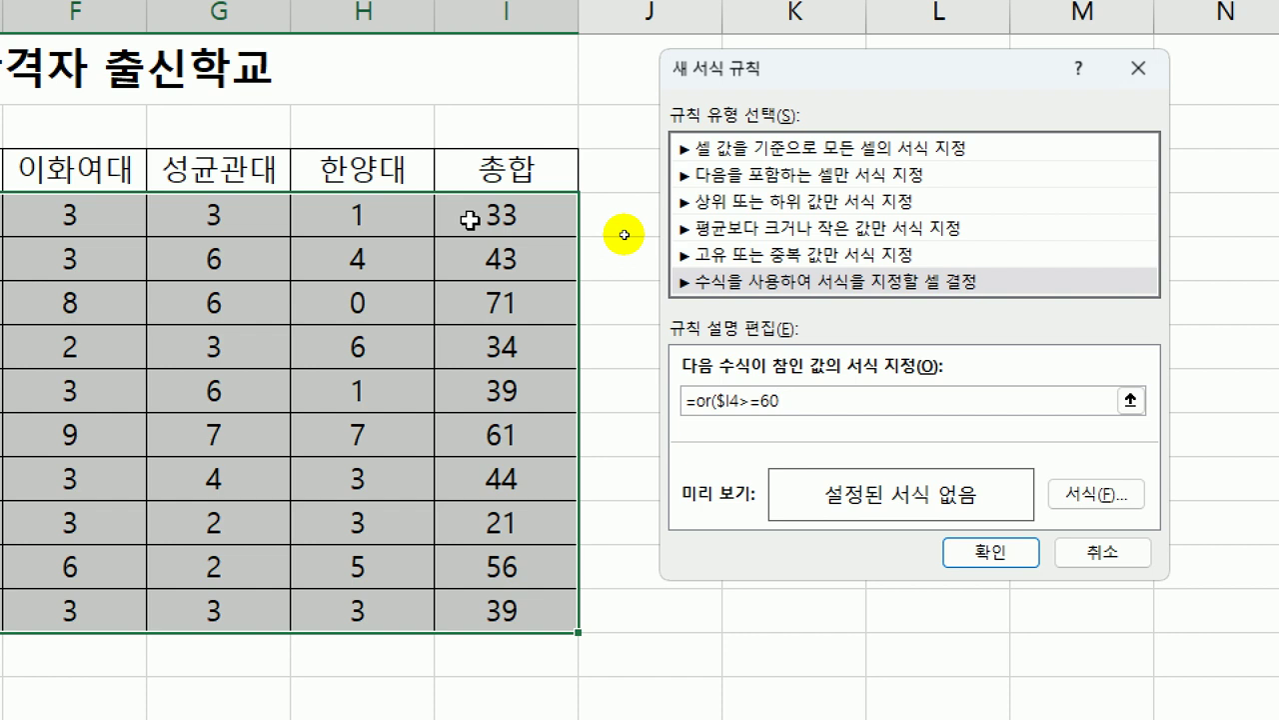
Step: Add $B4>=100 as the second OR condition, locking only the column, and close the formula
text(,)
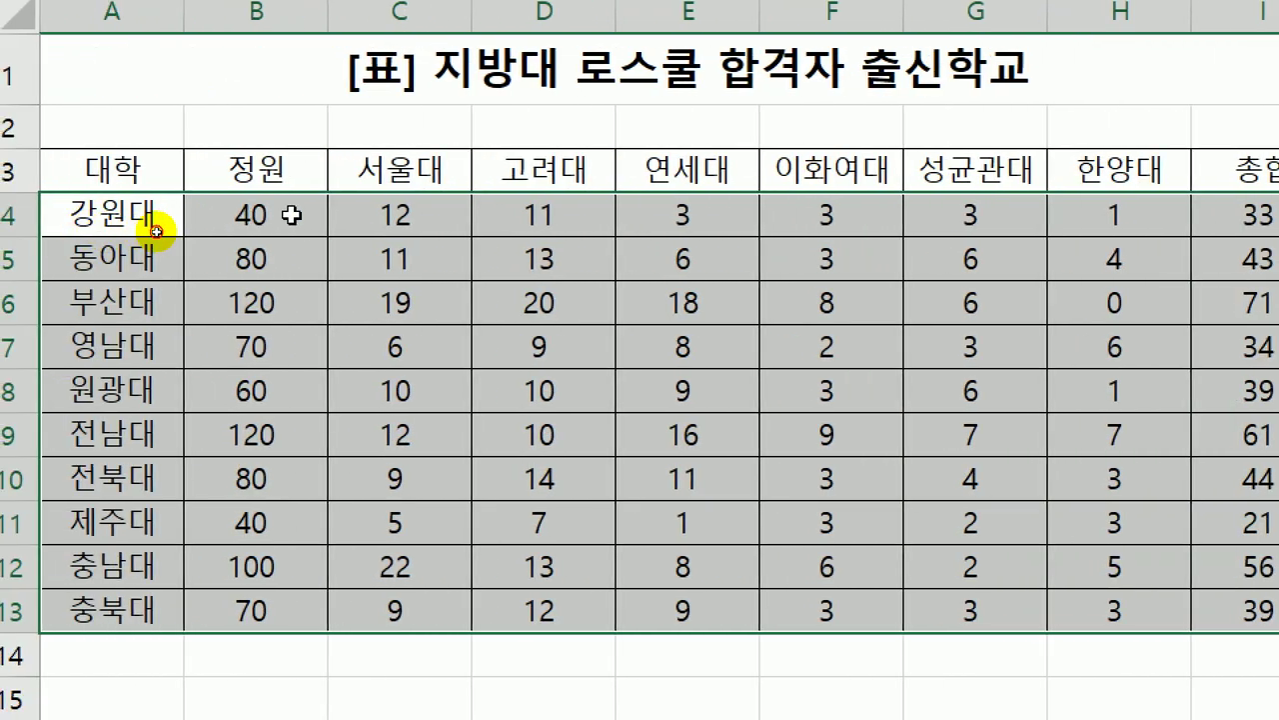
click(285, 214)
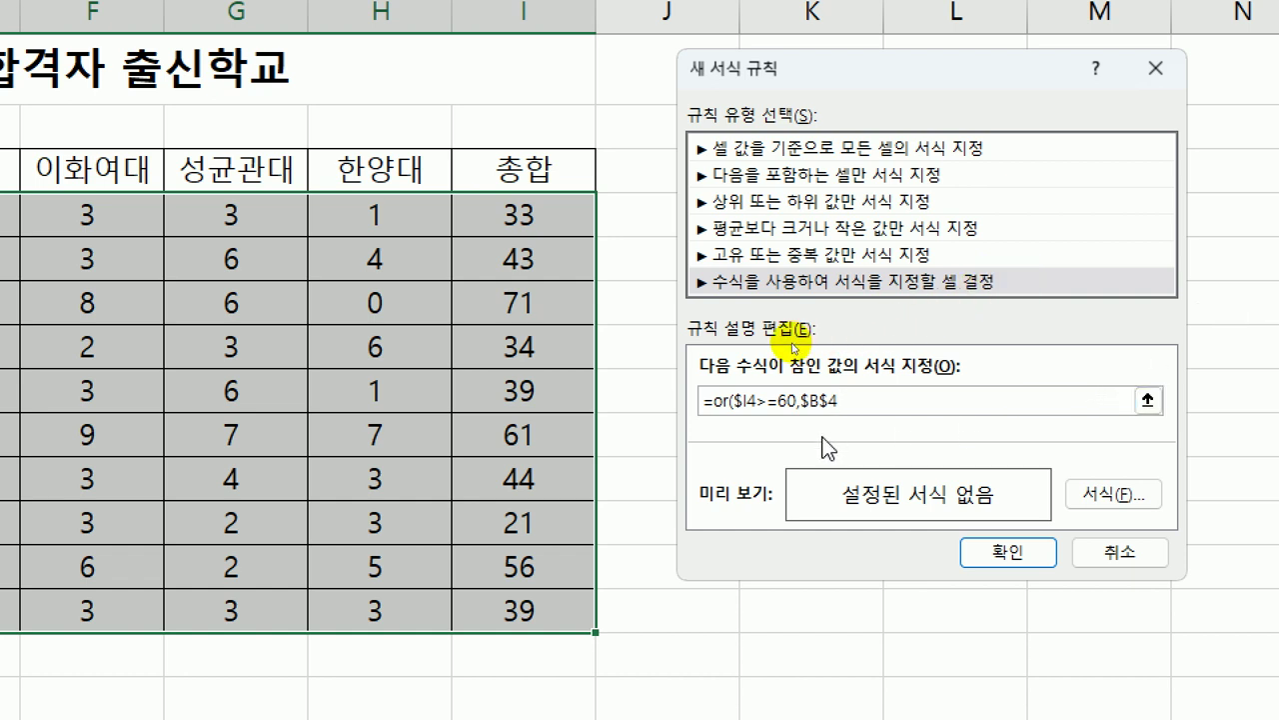
key(F4)
key(F4)
text(>=100)
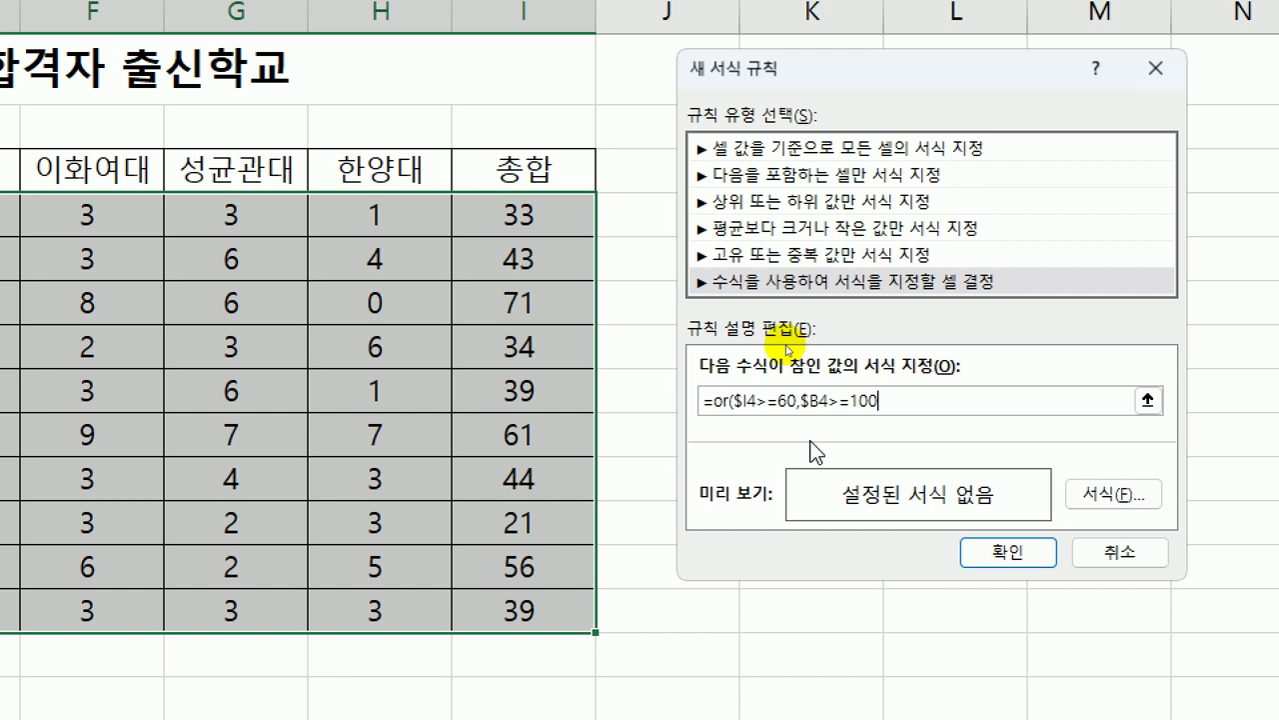
text())
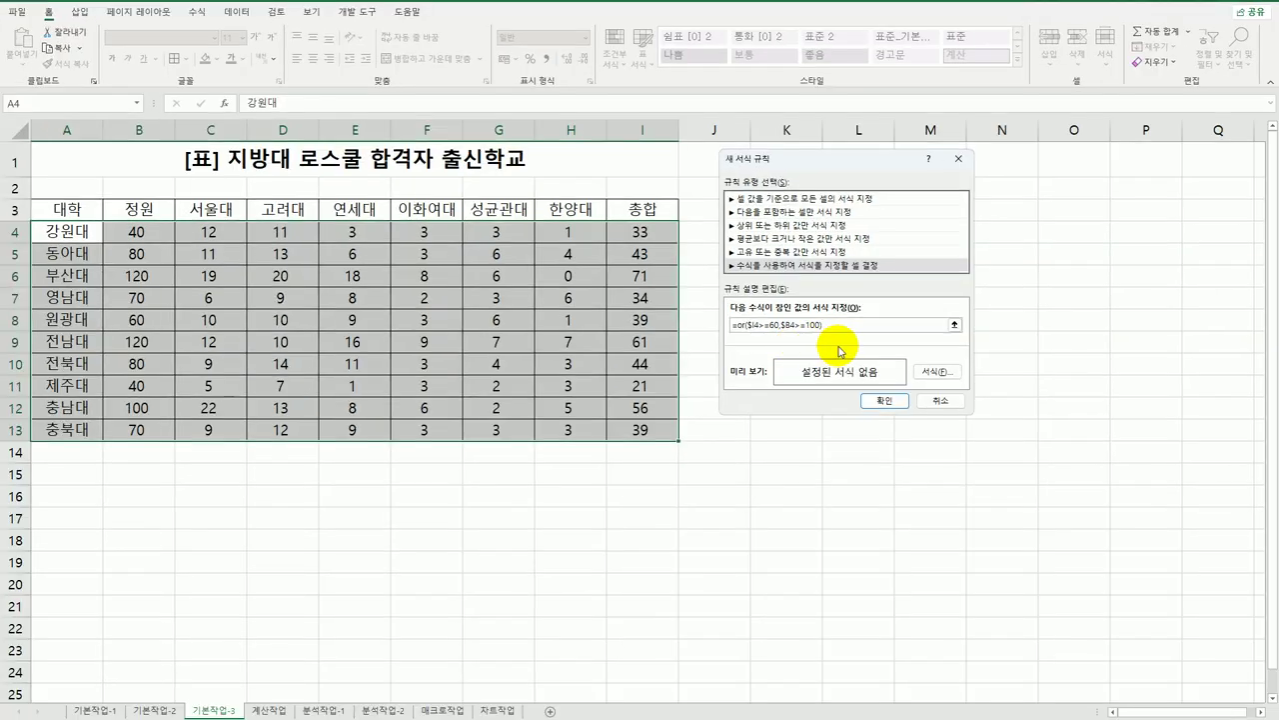
Step: Set the rule's font to bold (굵게) in standard blue and apply the conditional formatting rule
click(932, 372)
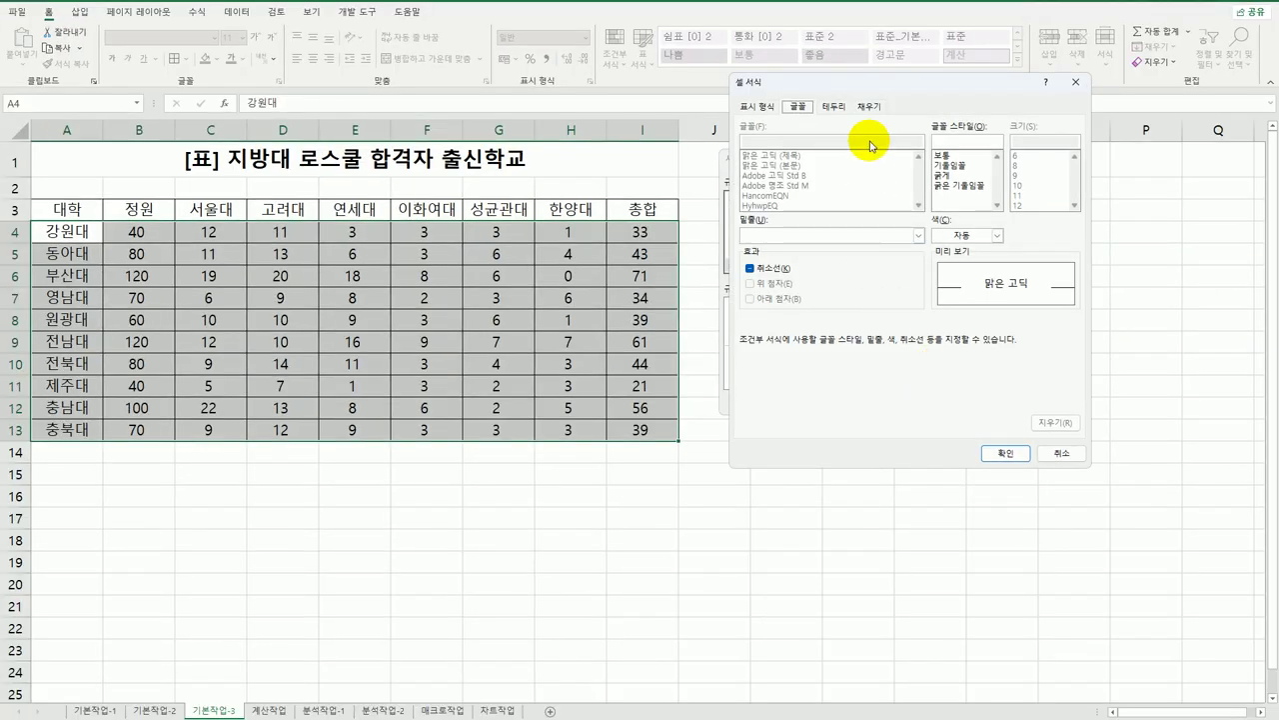
click(997, 237)
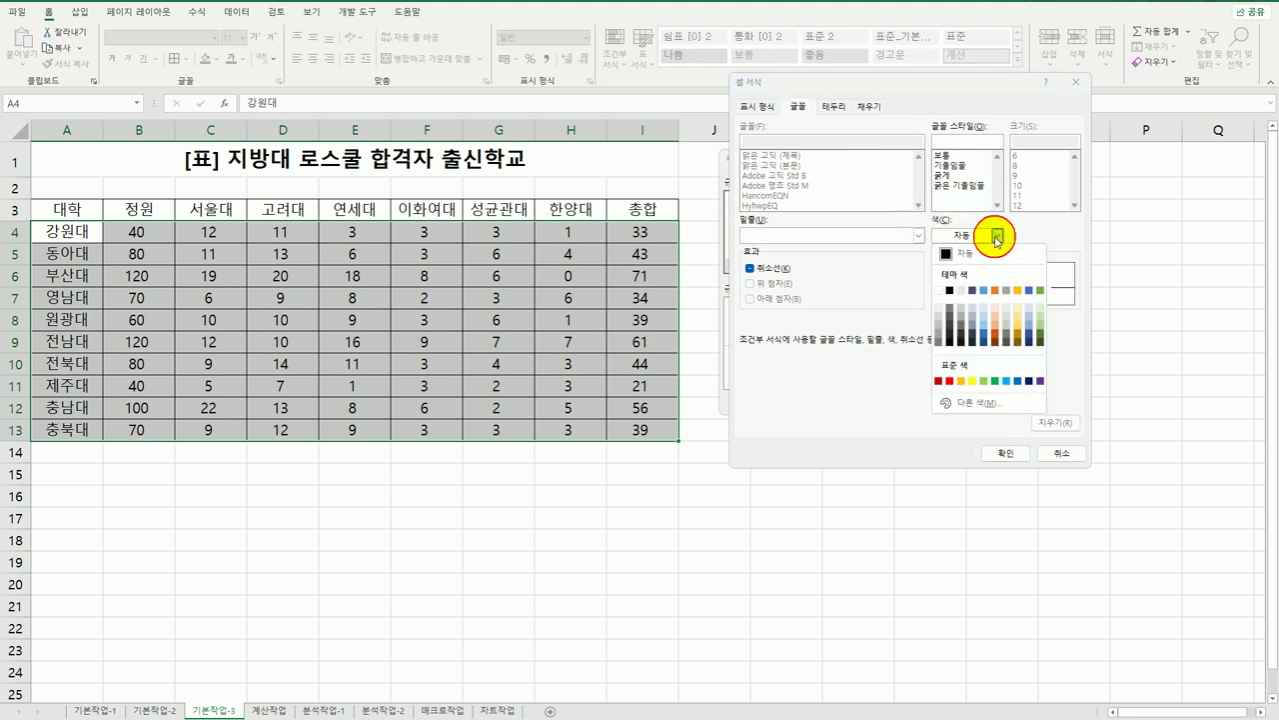
click(1018, 381)
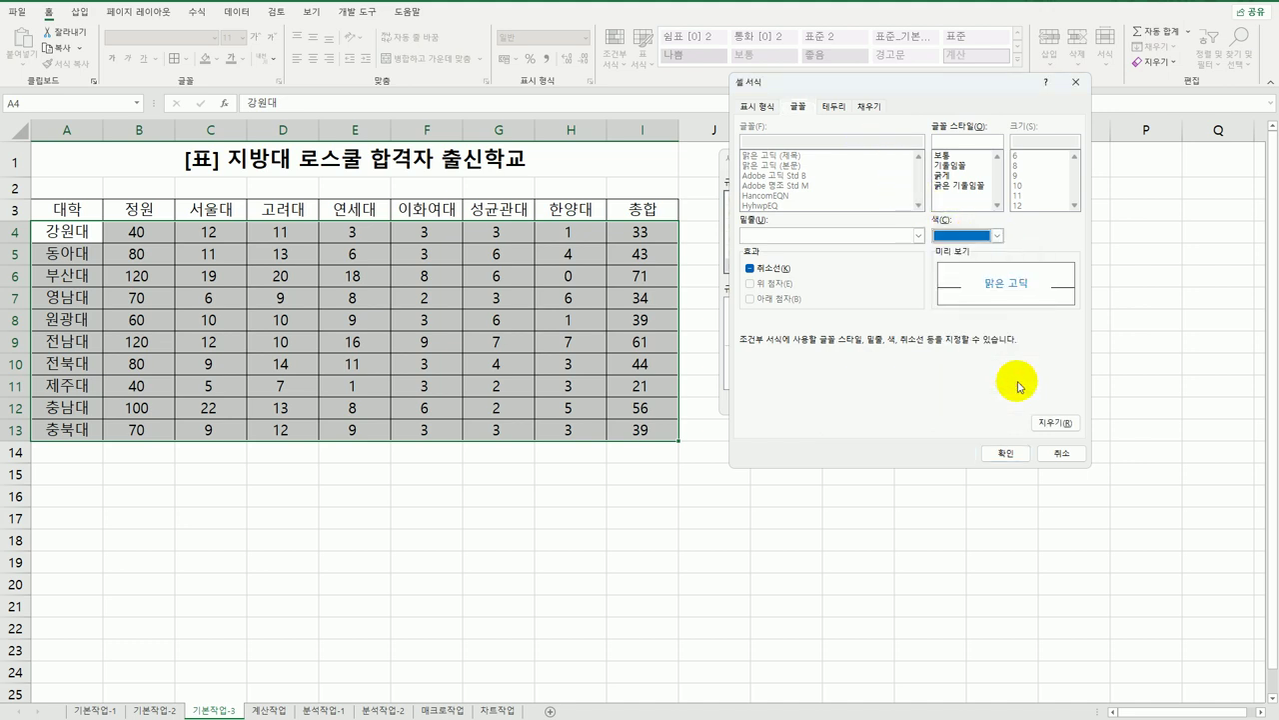
click(947, 176)
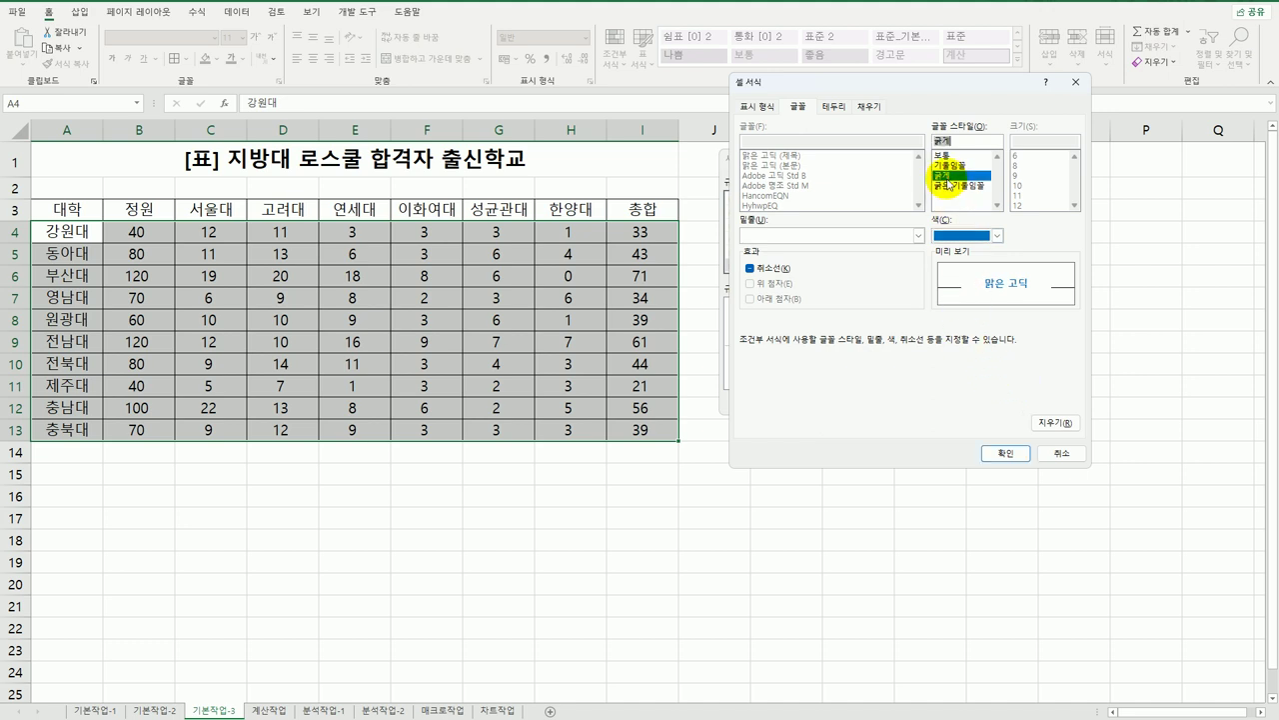
click(1004, 453)
click(877, 400)
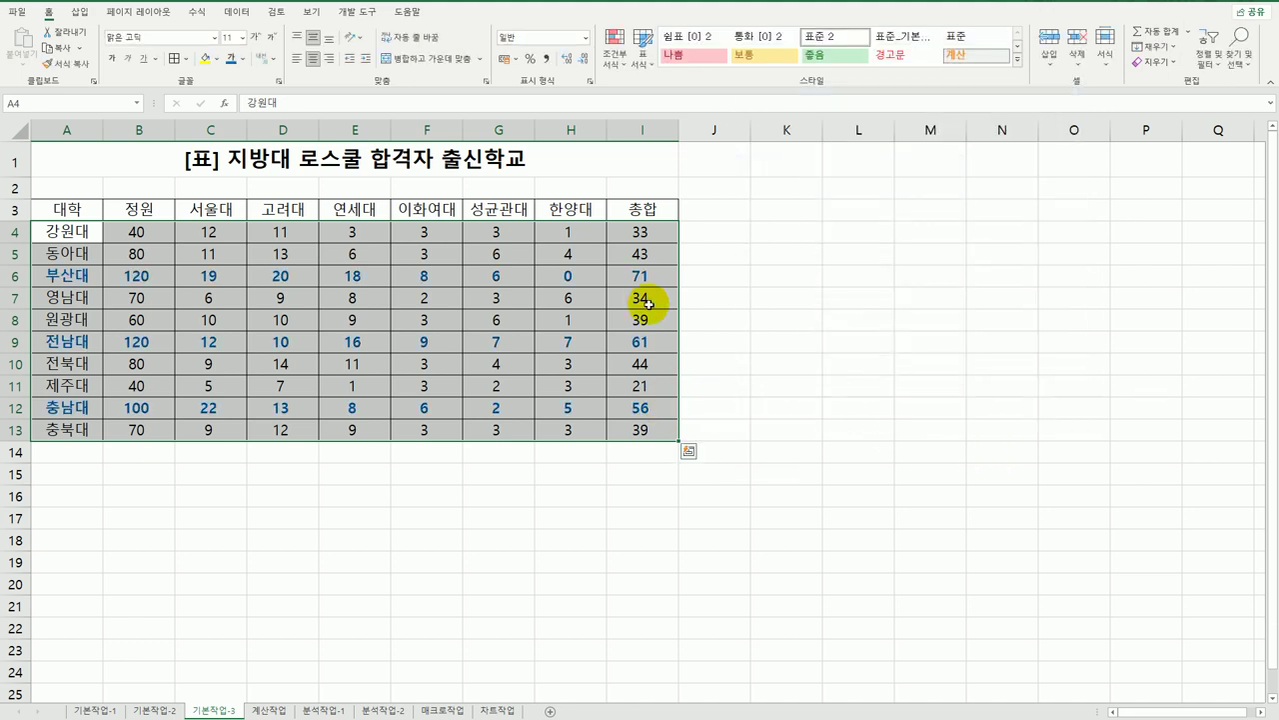
Step: Check the 총합 values in rows 6 and 12 and the 정원 value in row 12 against the rule's conditions
click(650, 273)
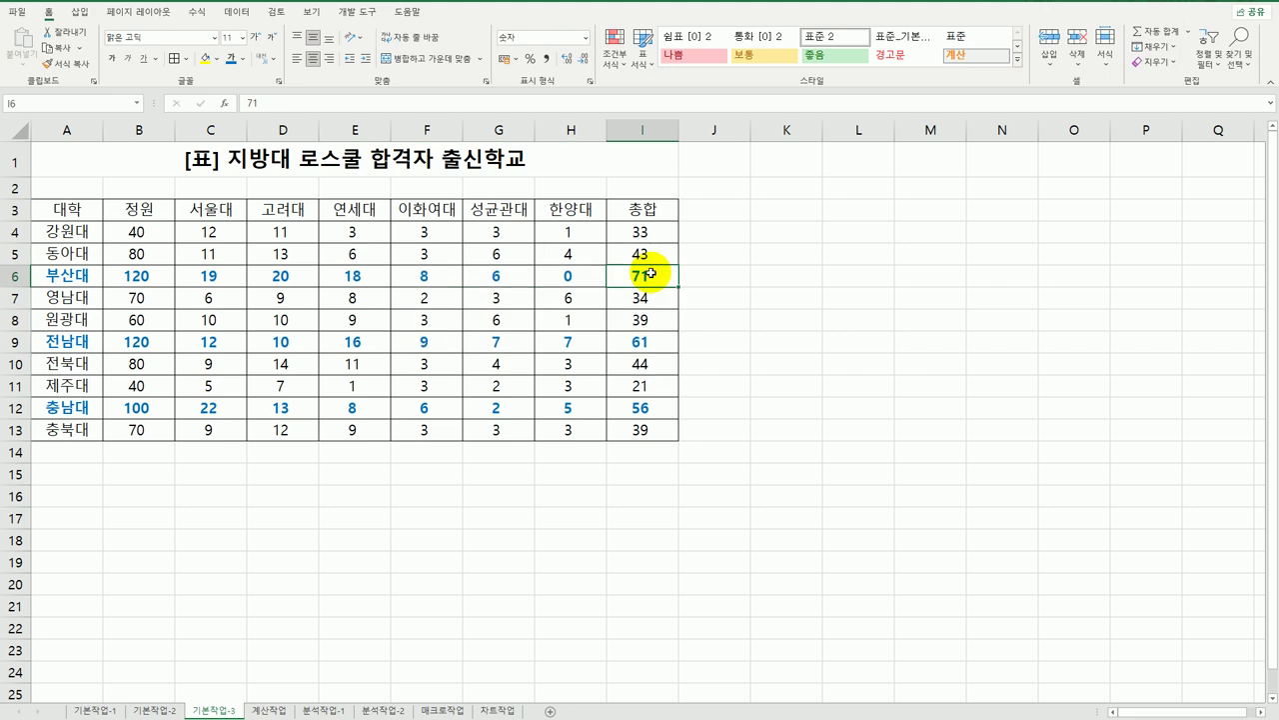
click(640, 406)
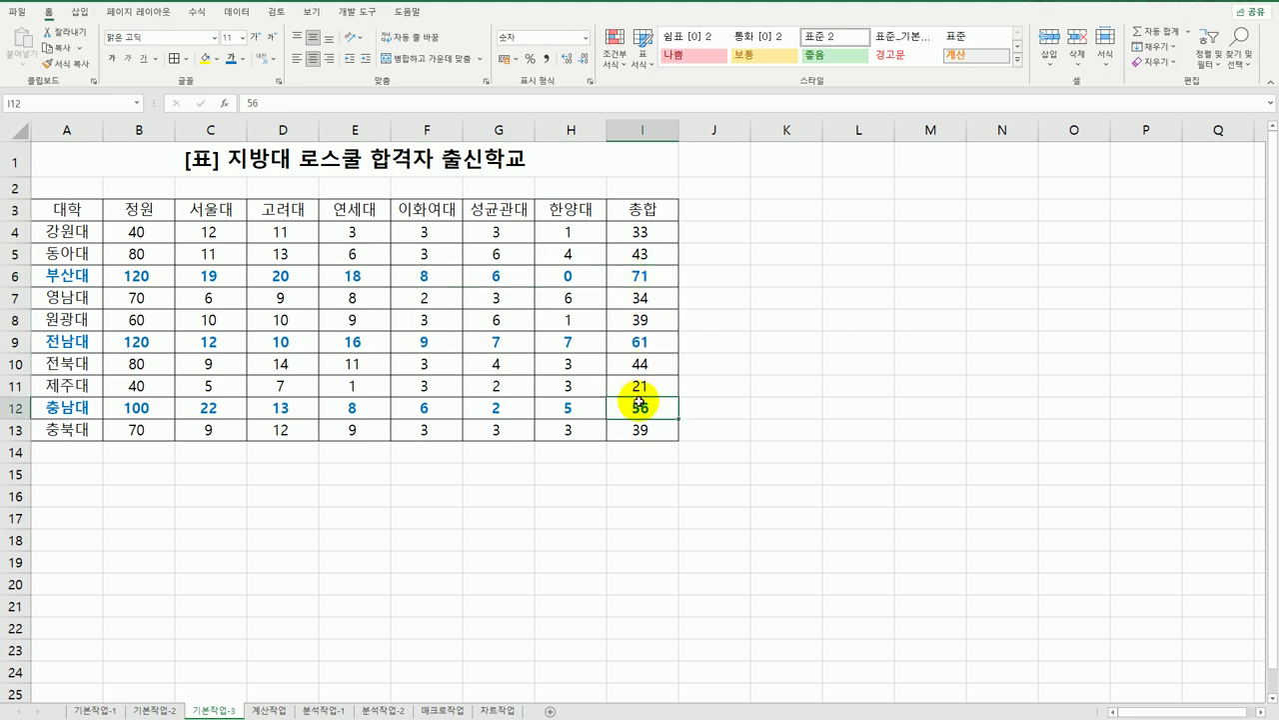
click(156, 414)
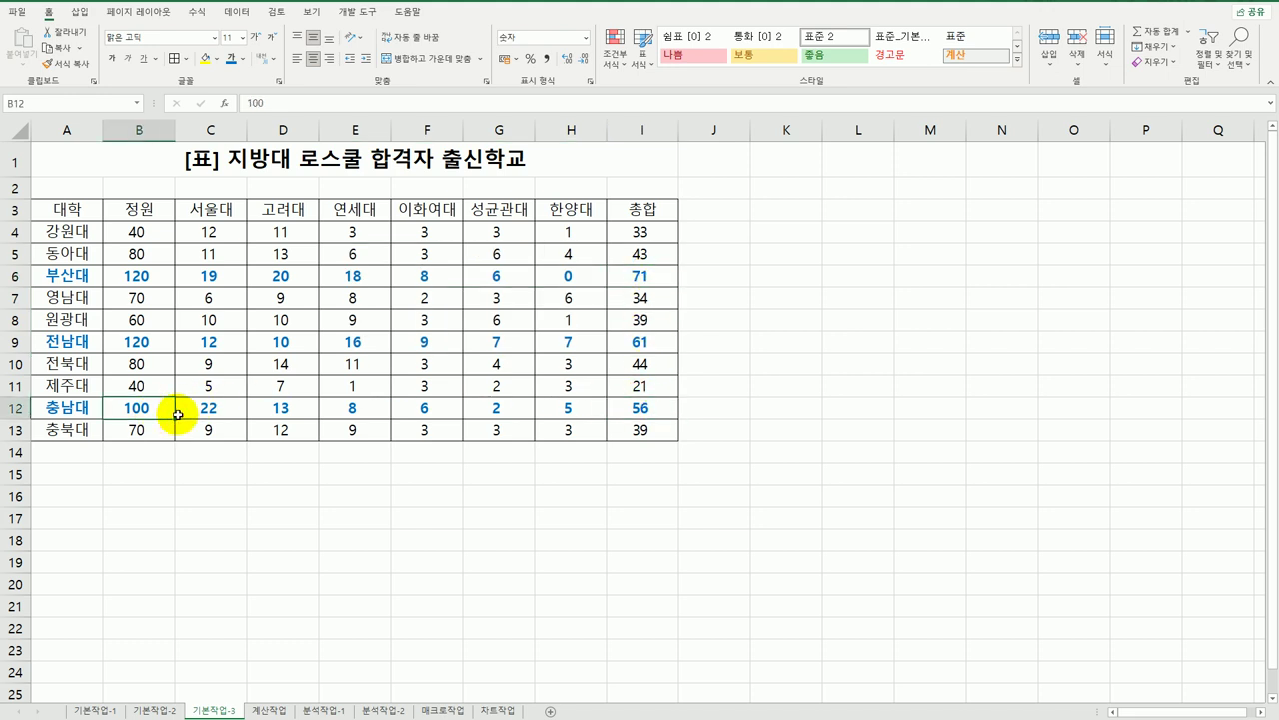
click(627, 411)
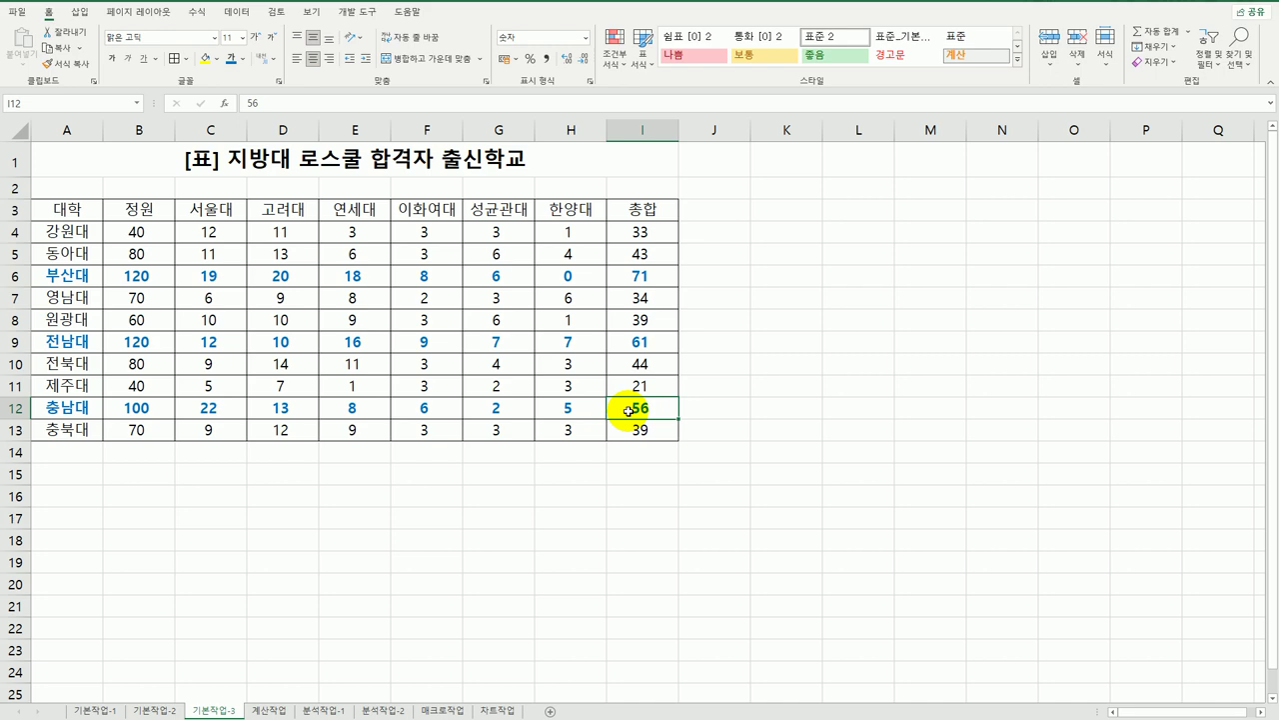
Step: Switch to the 계산작업 sheet and select D3, the first cell of the 계열 column in 표1
click(267, 709)
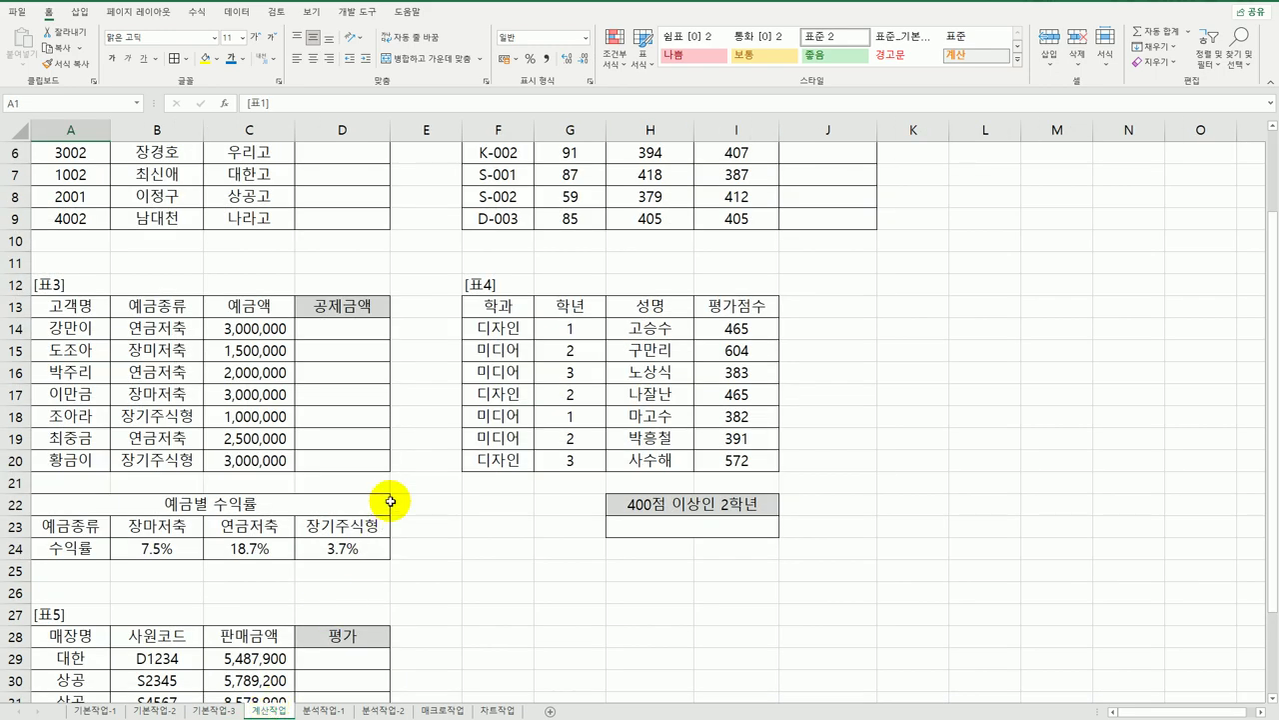
scroll(390, 501, up, 2)
click(362, 201)
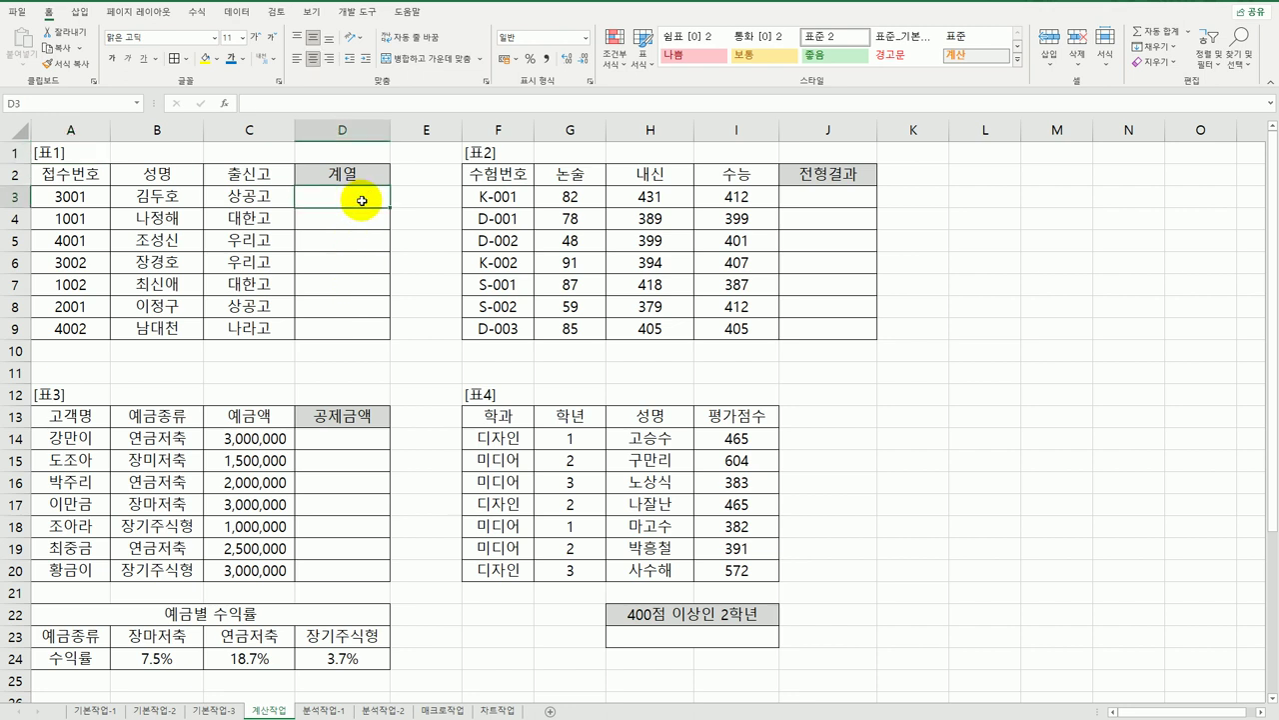
click(86, 197)
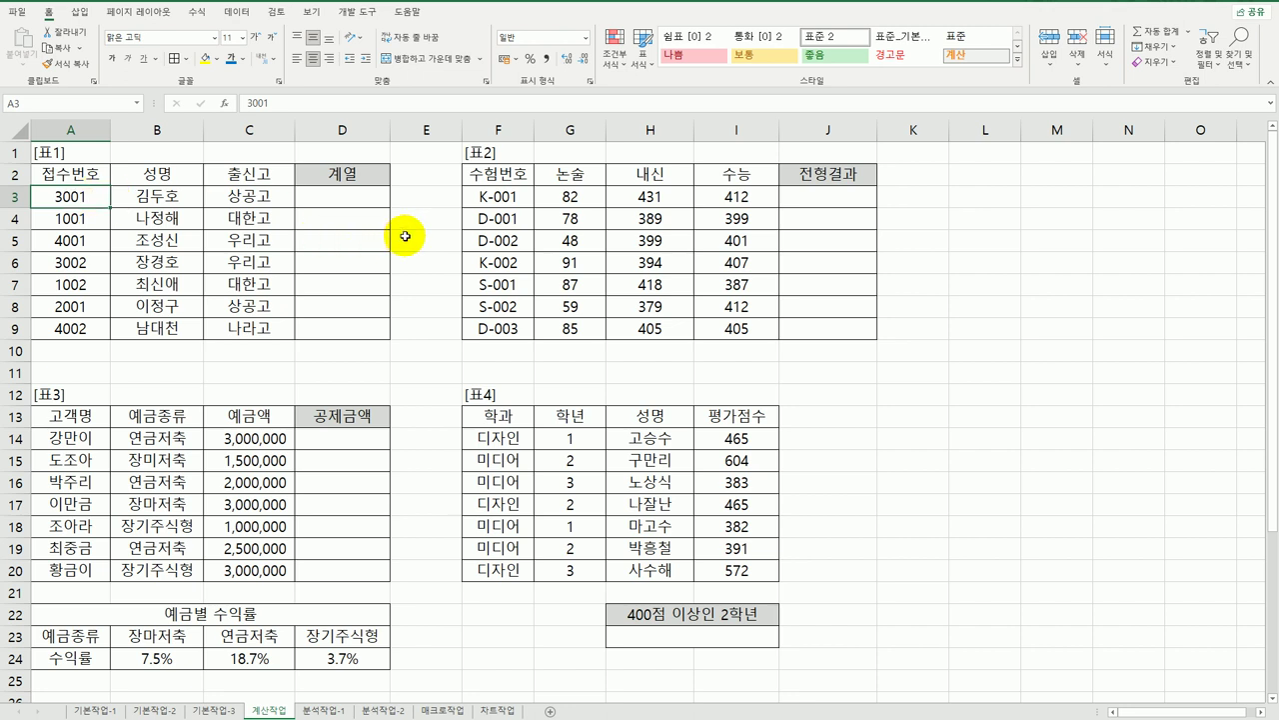
click(374, 205)
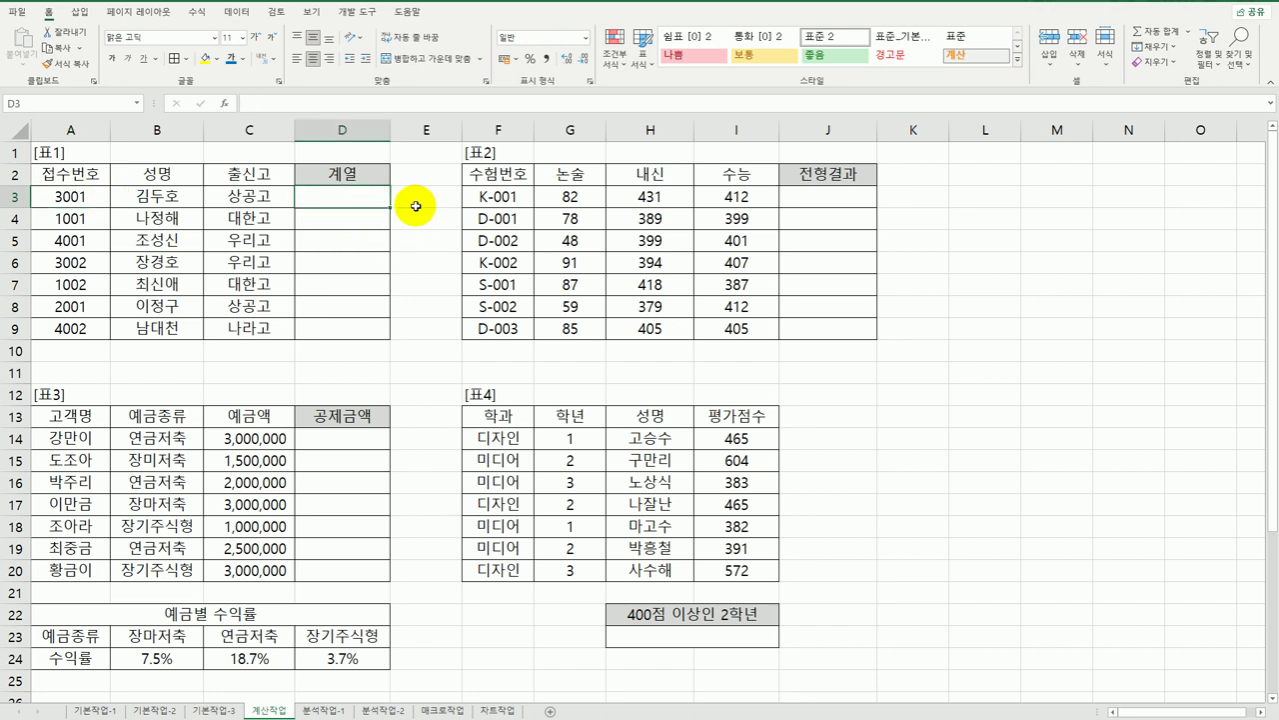
Step: Enter =LEFT(A3,1) in D3 and fill the formula down through D9
text(=)
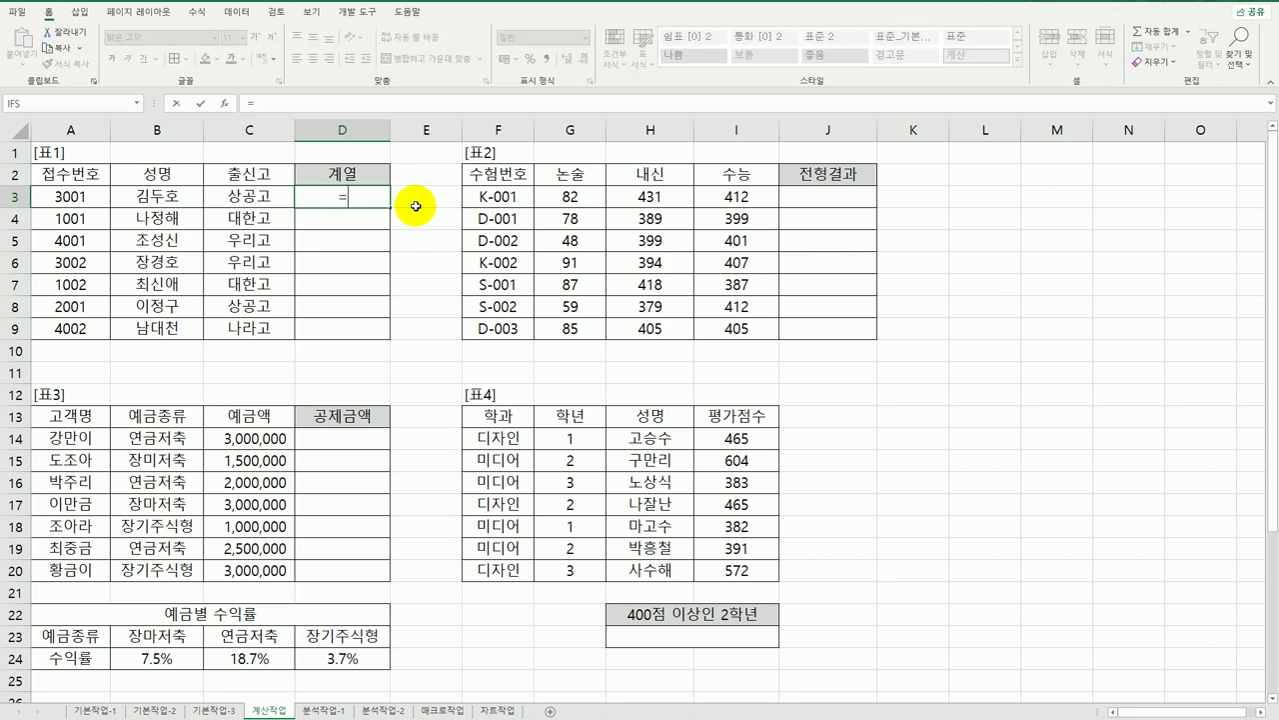
text(le)
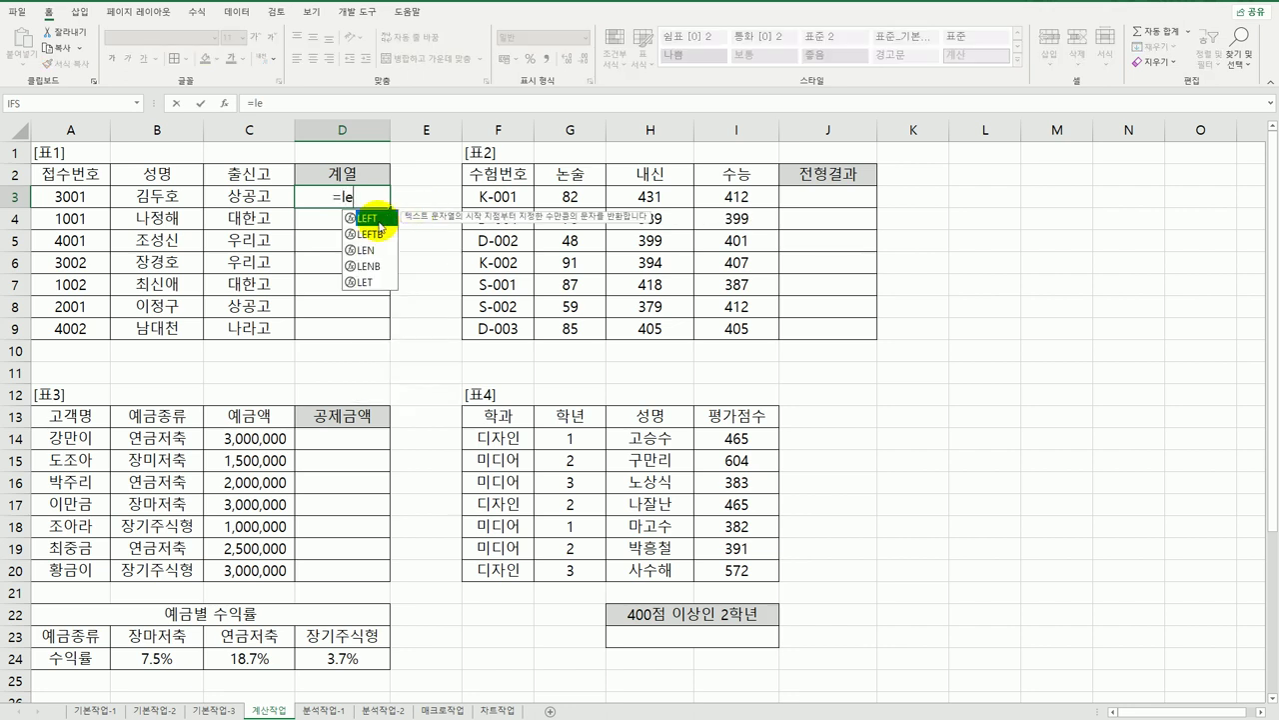
double_click(378, 218)
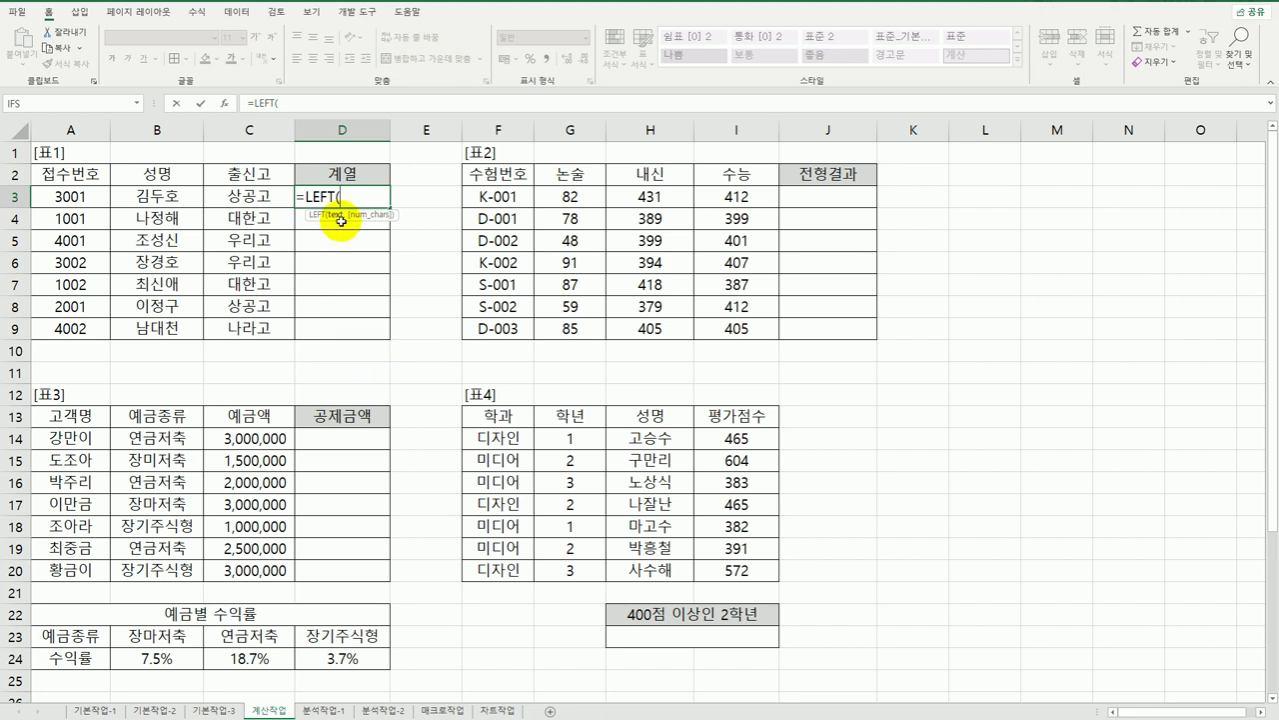
click(85, 202)
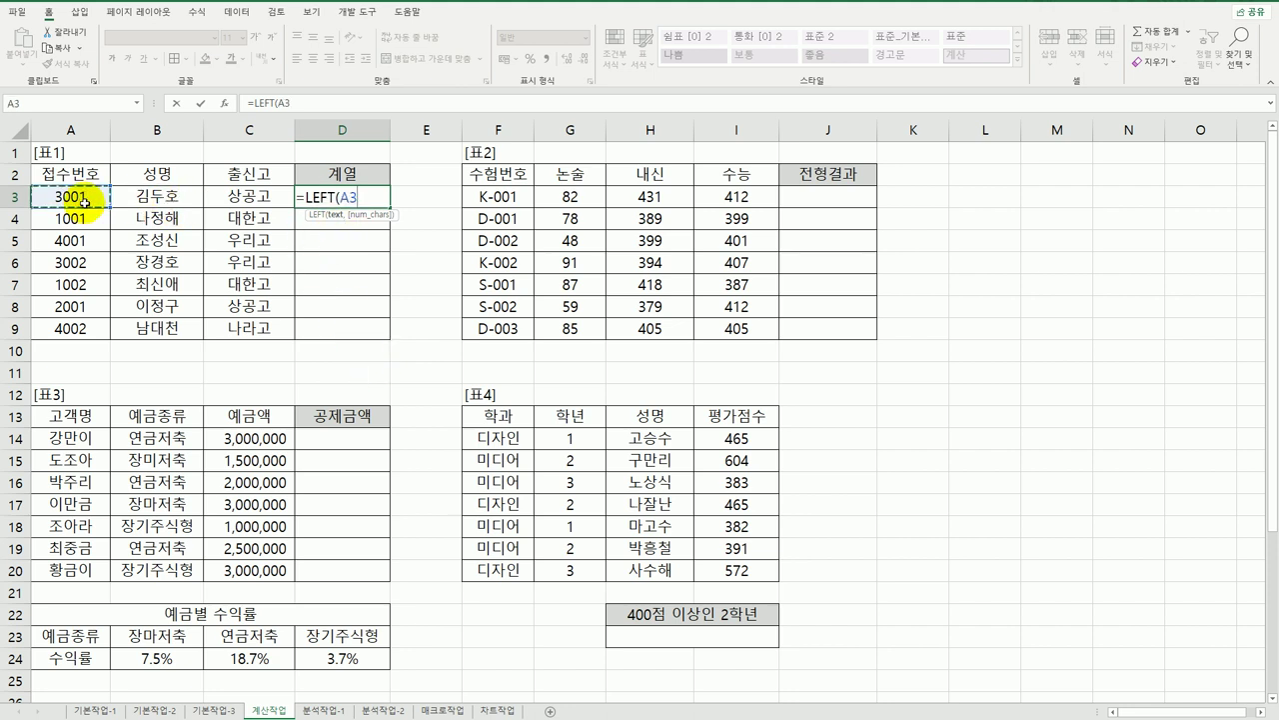
text(,)
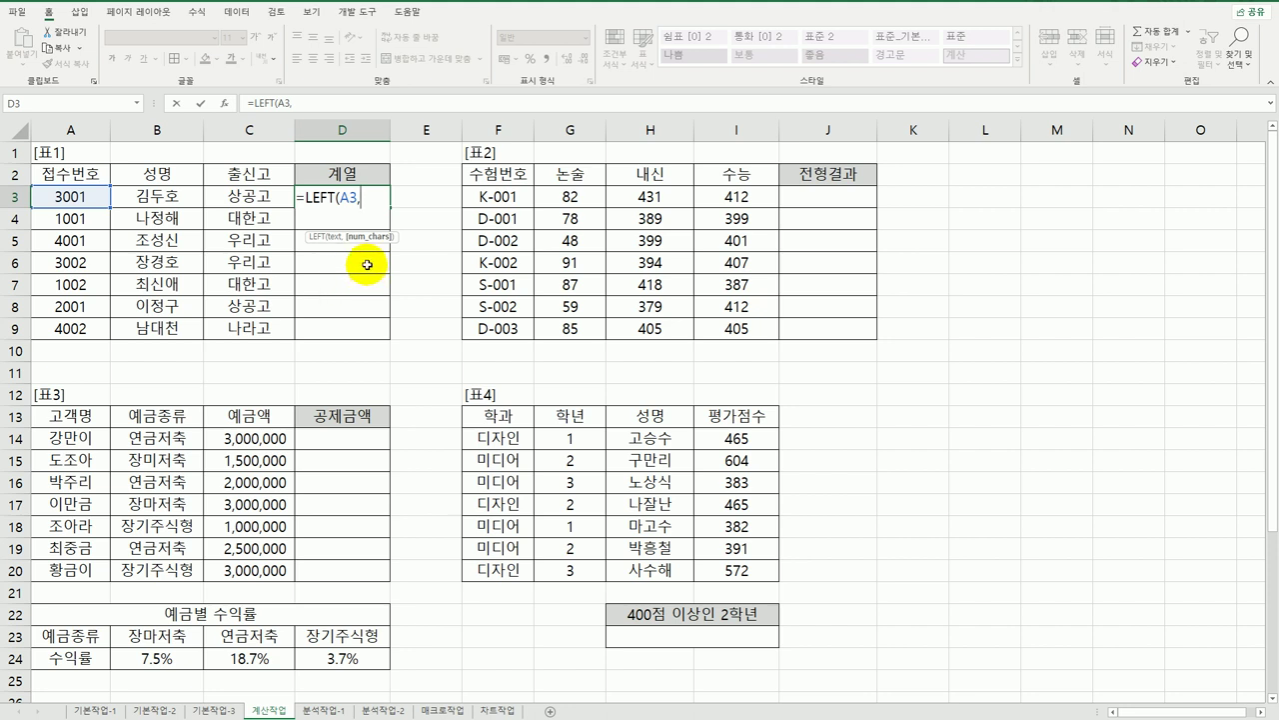
key(BackSpace)
text(,1))
key(Return)
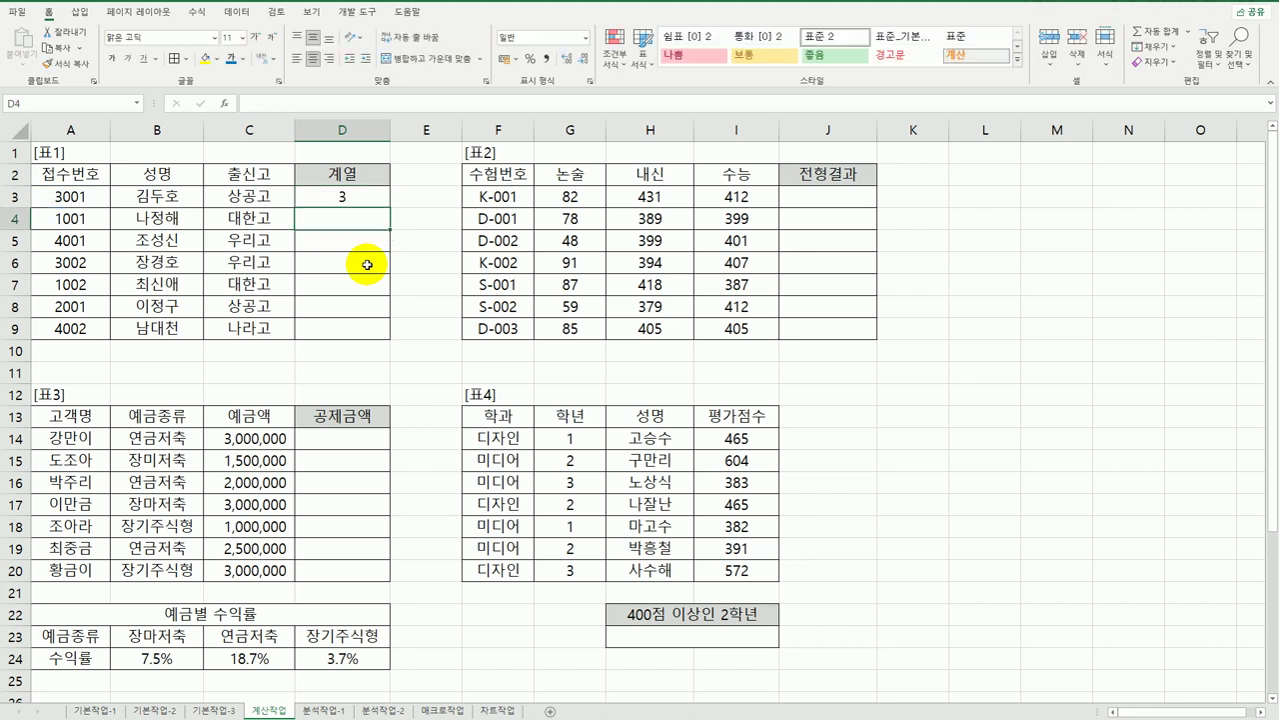
click(360, 197)
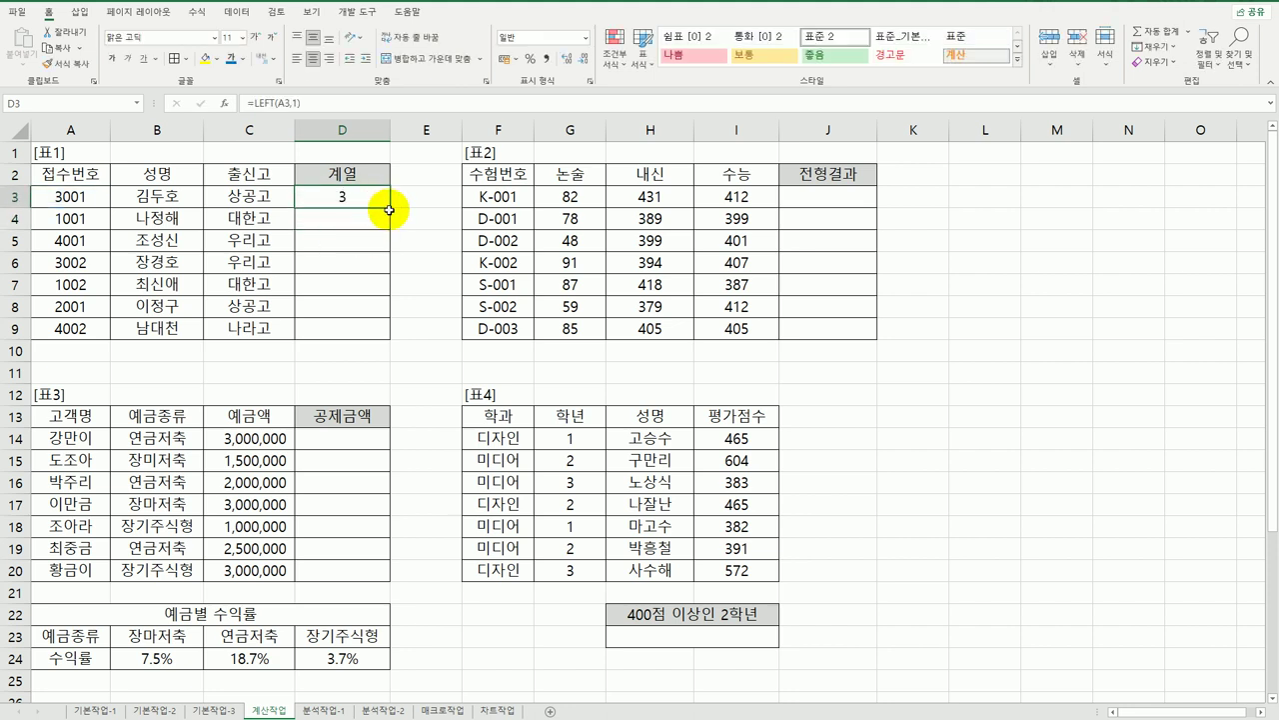
drag(389, 207, 343, 332)
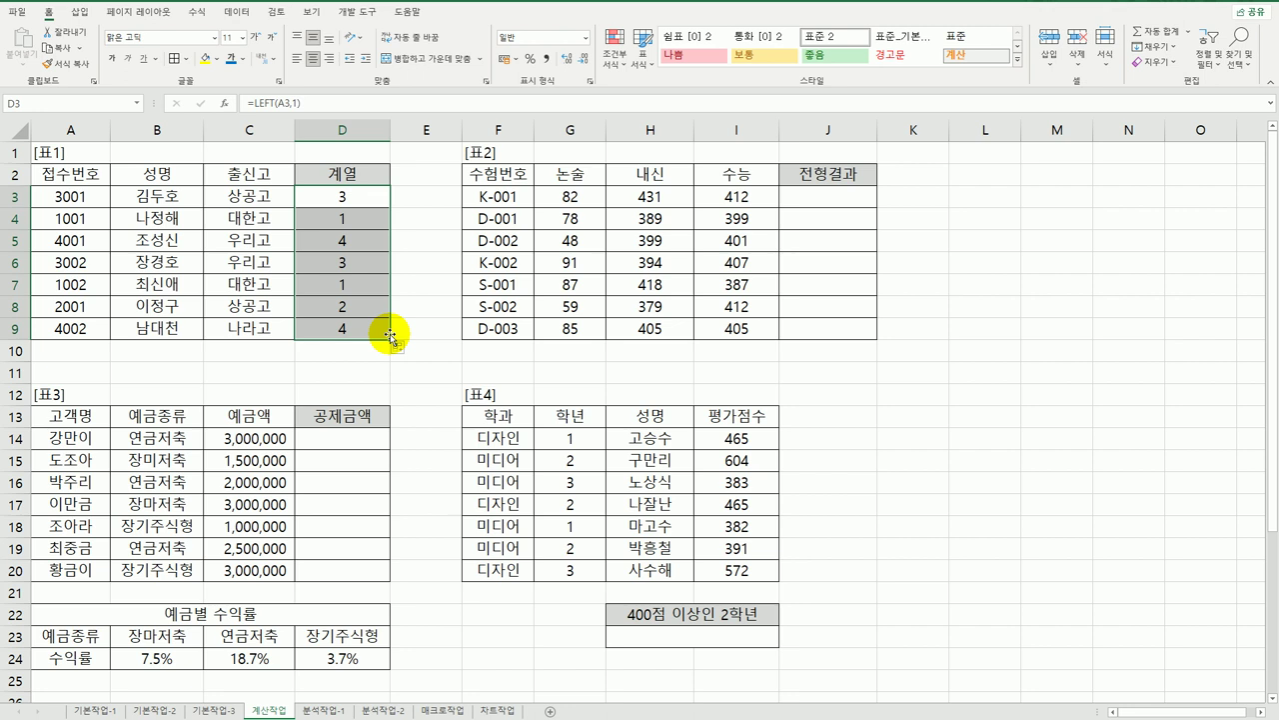
Step: Wrap the LEFT formula in D3 in a CHOOSE function and bring up its function arguments dialog
double_click(343, 198)
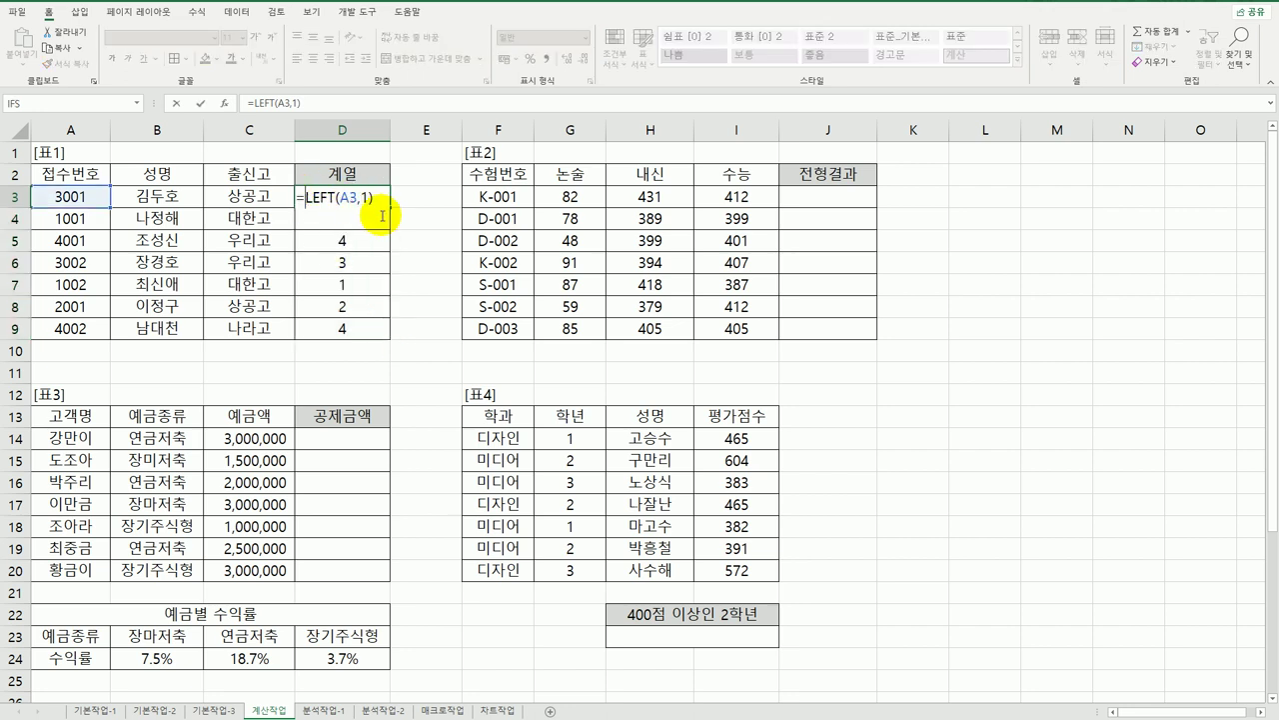
text(choo)
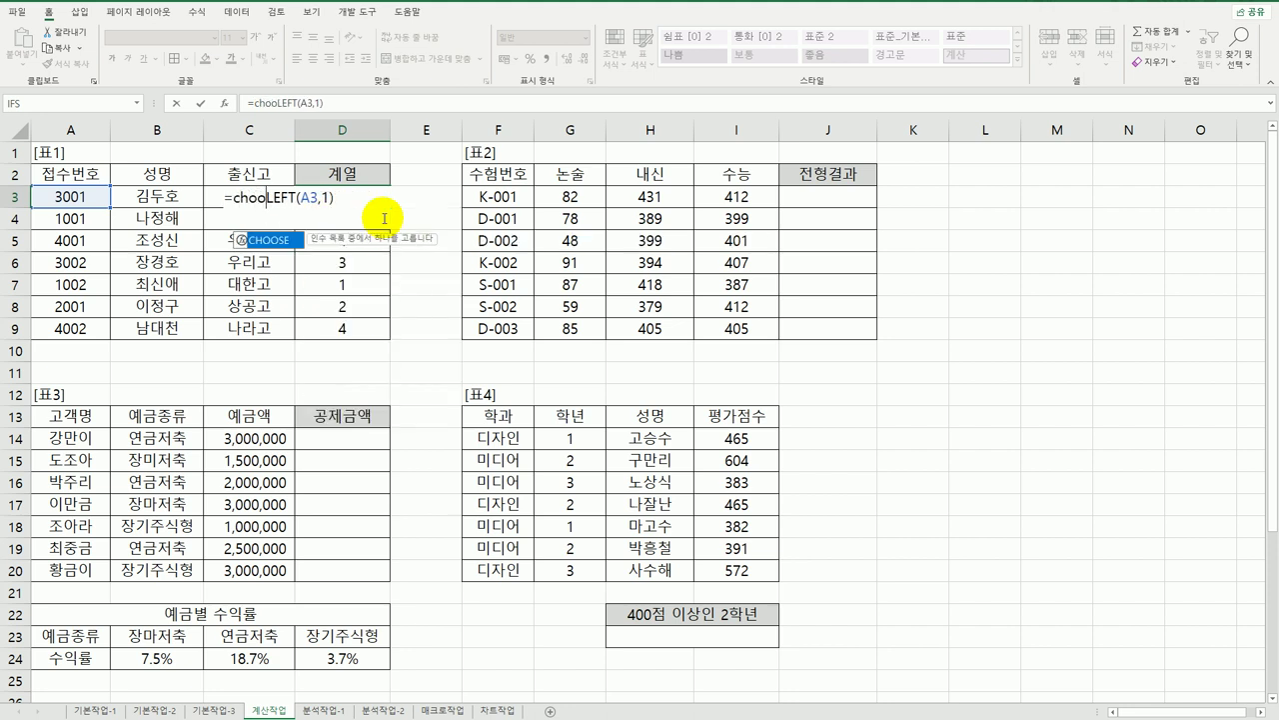
double_click(291, 244)
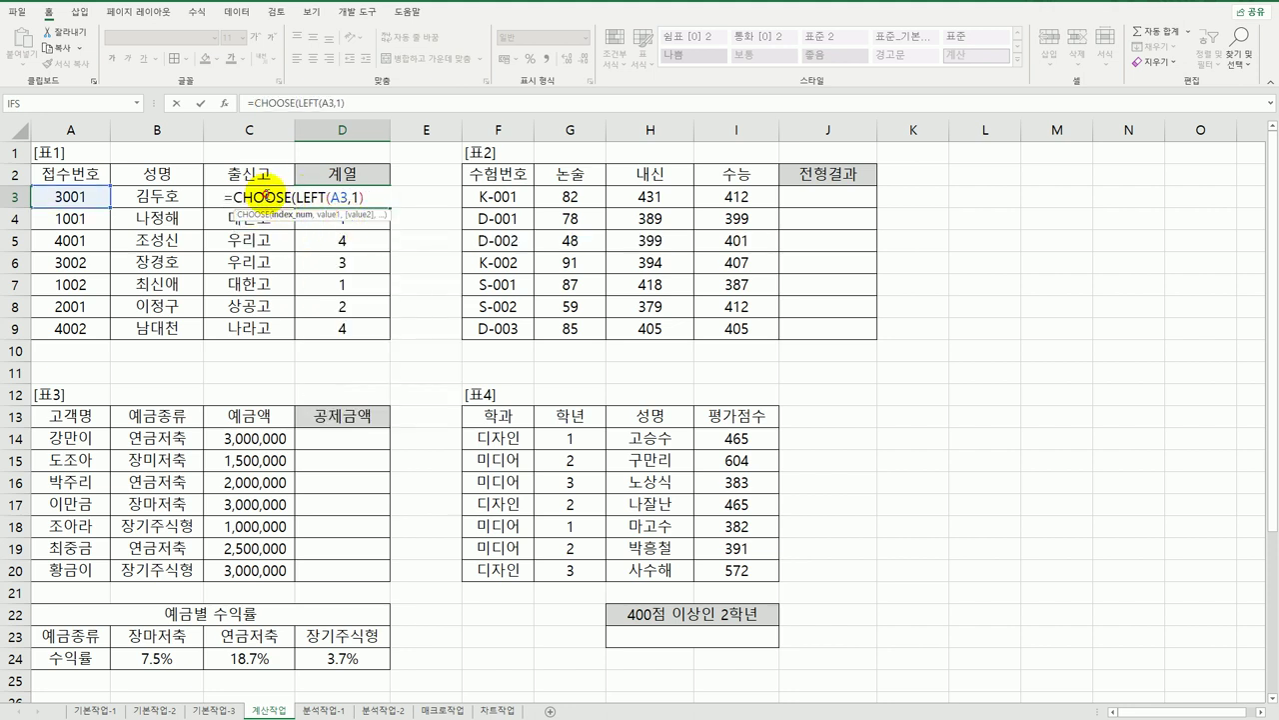
click(224, 103)
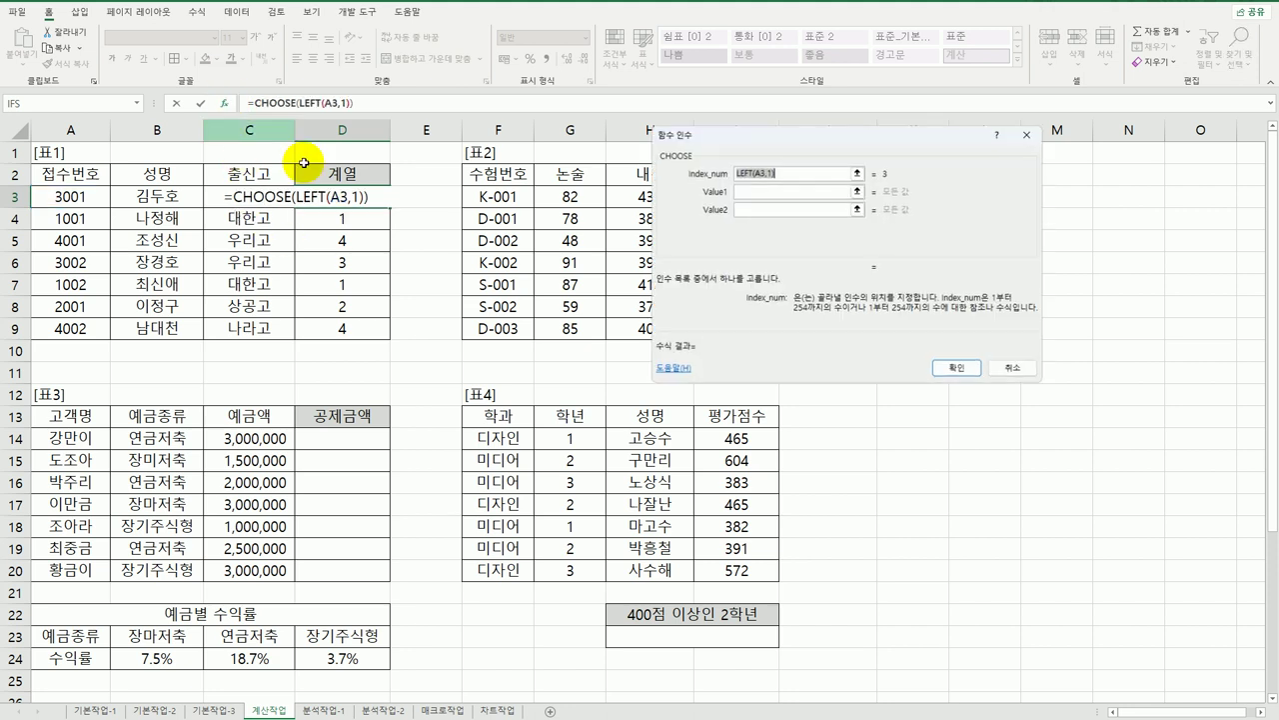
Step: Set the first value of the CHOOSE function in D3 to "인문"
drag(828, 136, 612, 160)
click(551, 213)
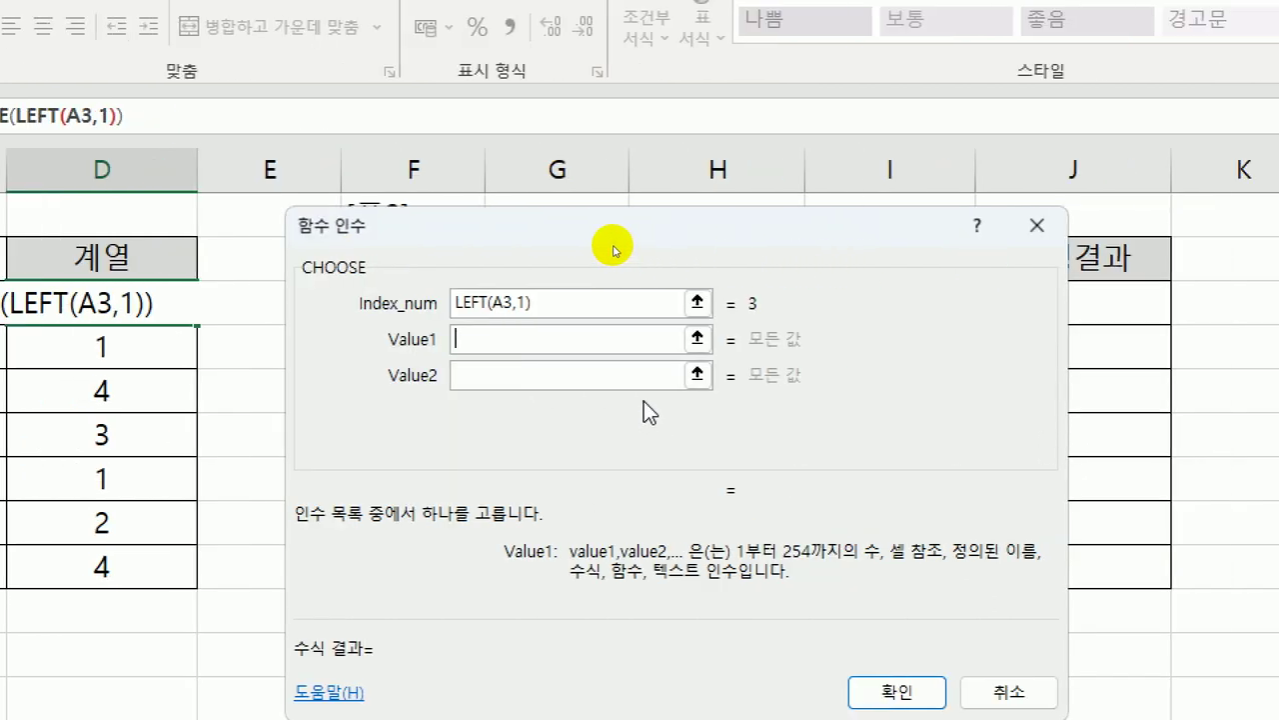
text(dl)
key(BackSpace)
key(BackSpace)
key(Hangul)
text(이)
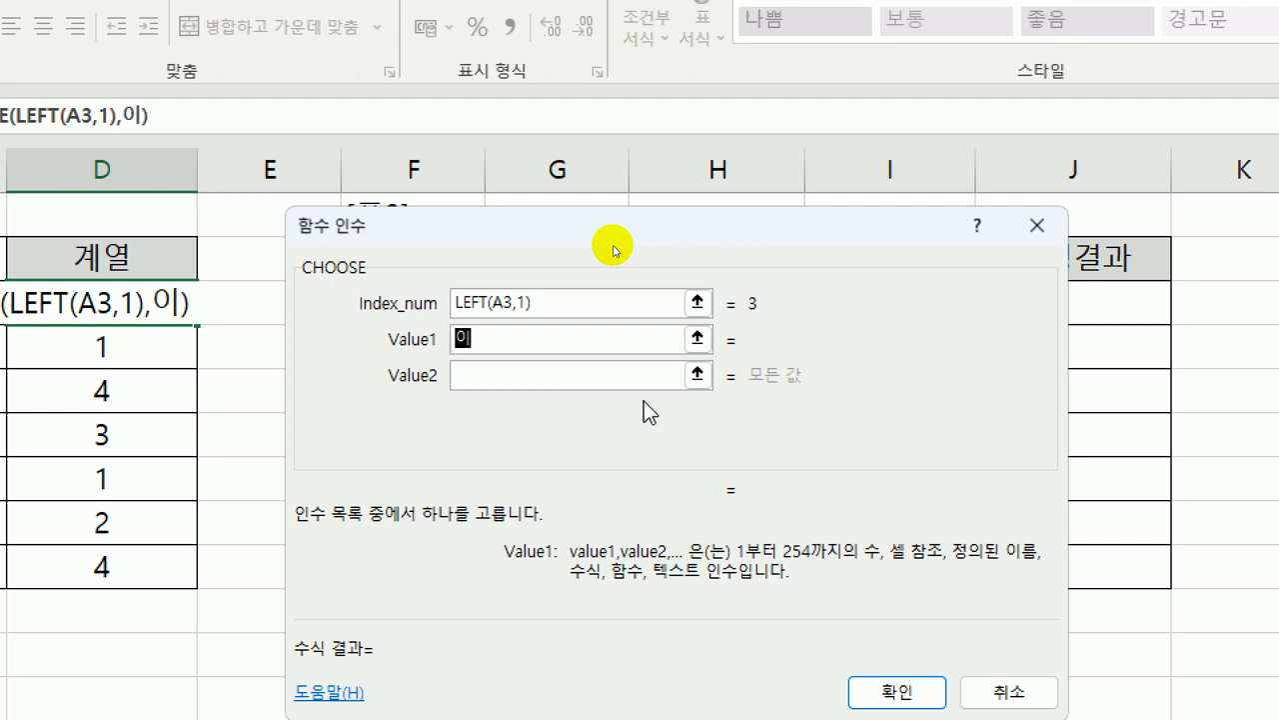
text(ㄴ문)
key(Tab)
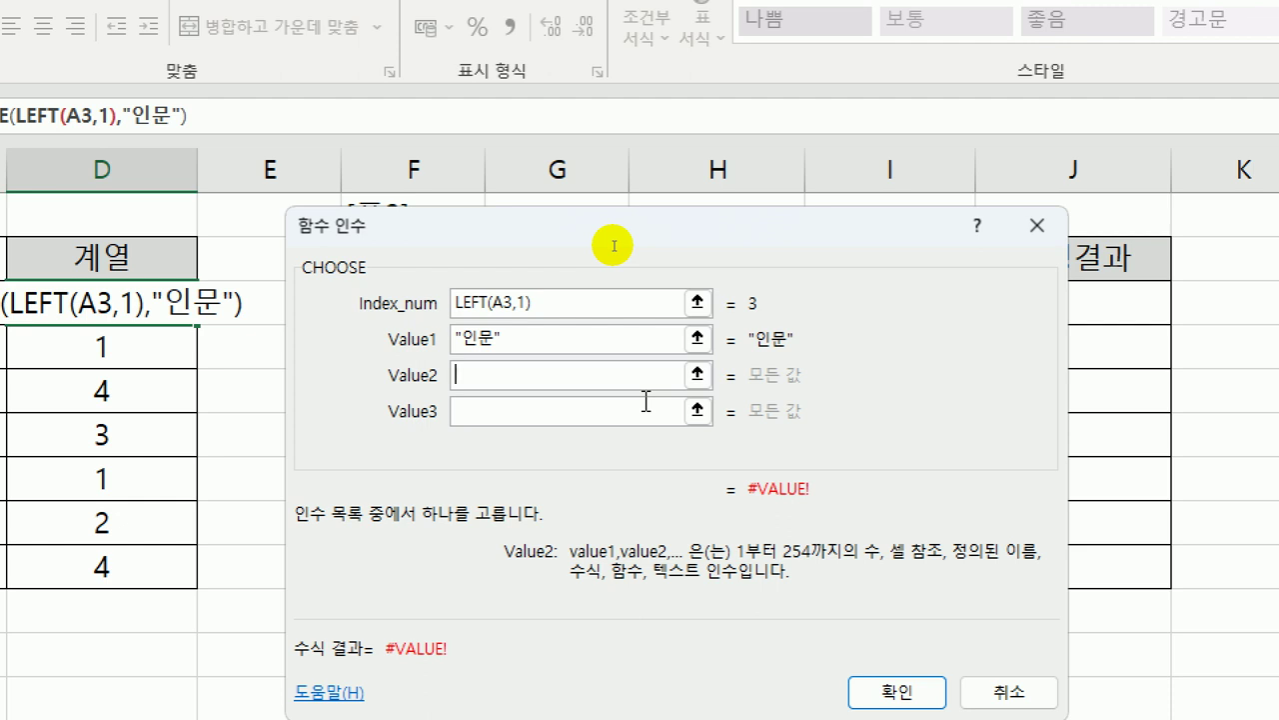
Step: Set CHOOSE values 2 to 4 to "자연", "예체능" and "전문", and fill the finished formula down through D9
text(자연)
key(Tab)
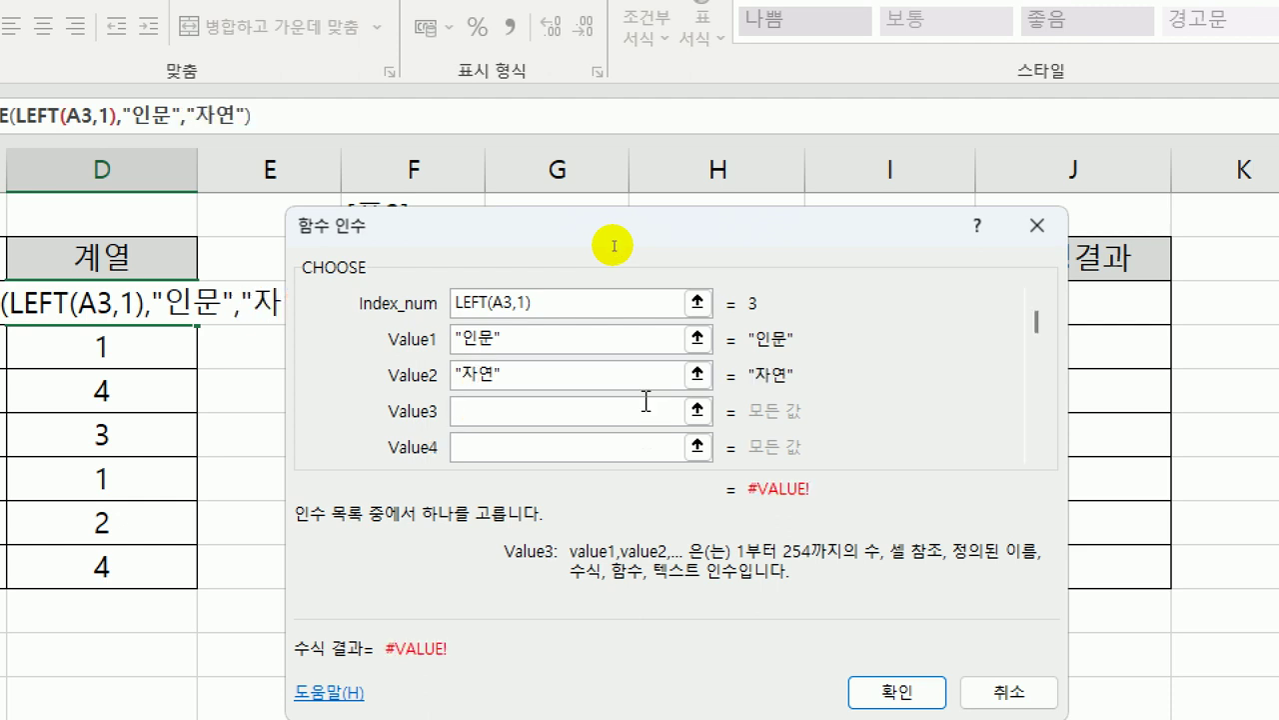
text(예체)
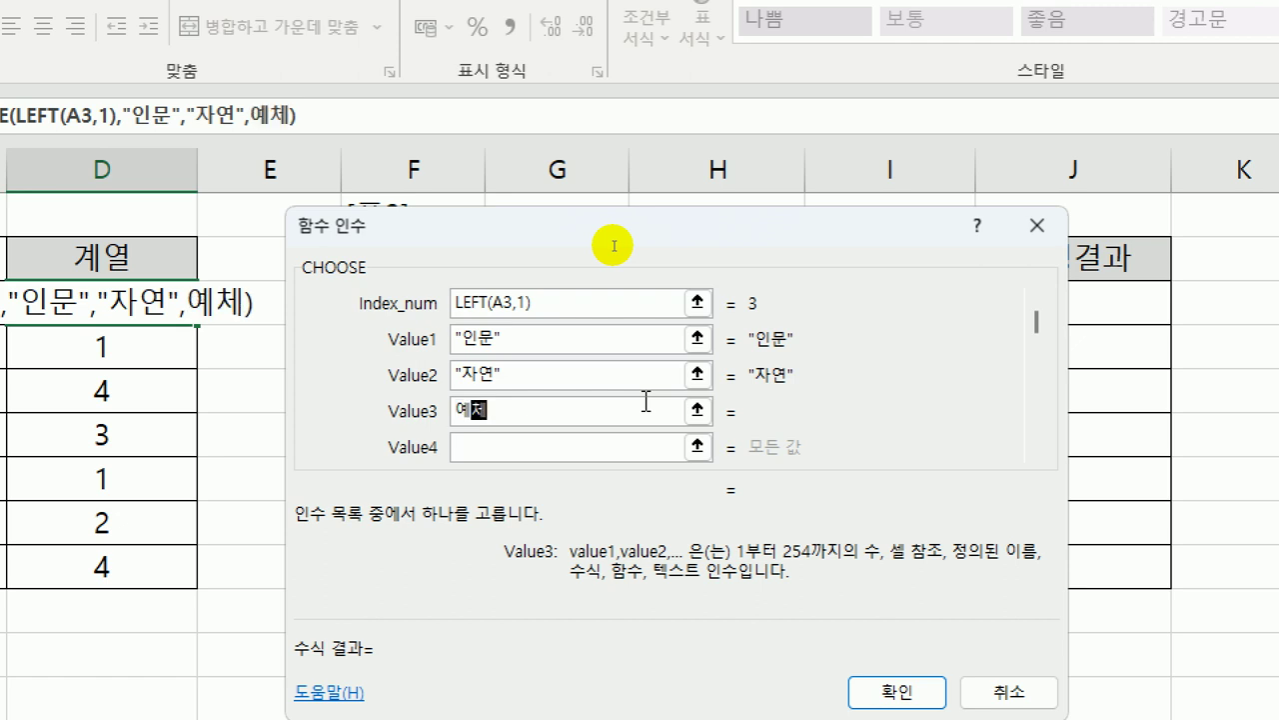
text(능)
key(Tab)
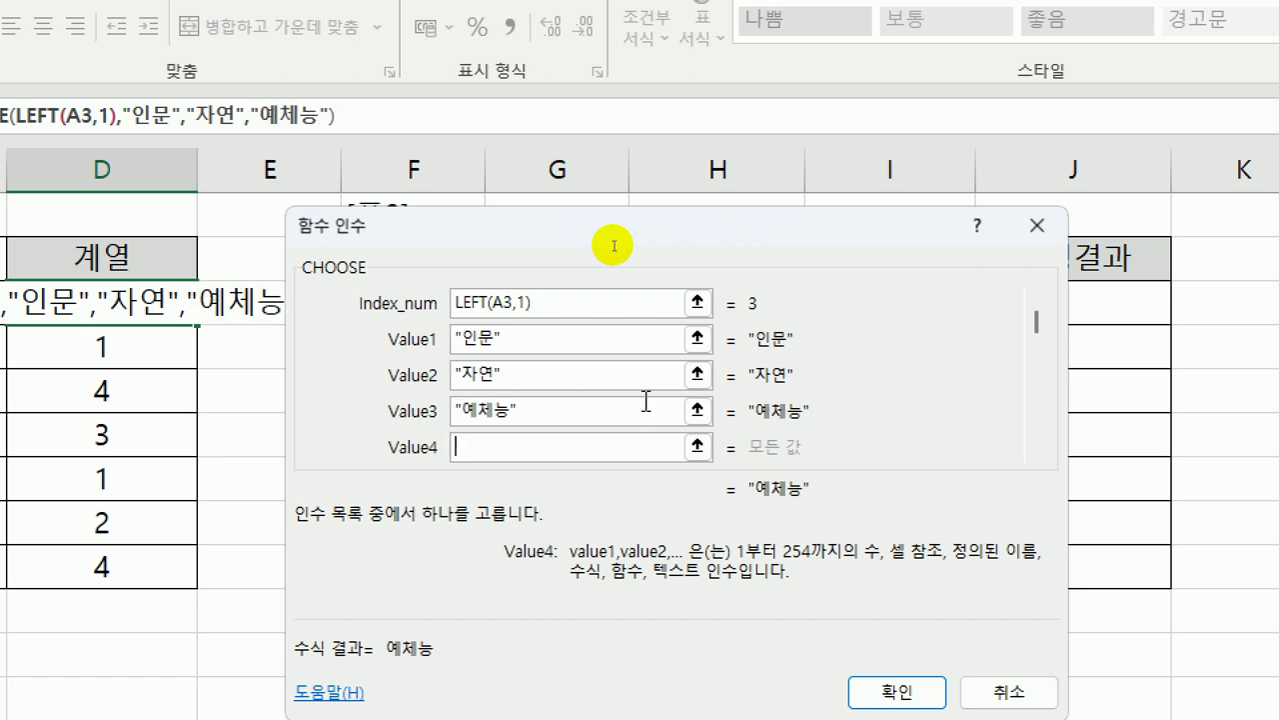
text(전문)
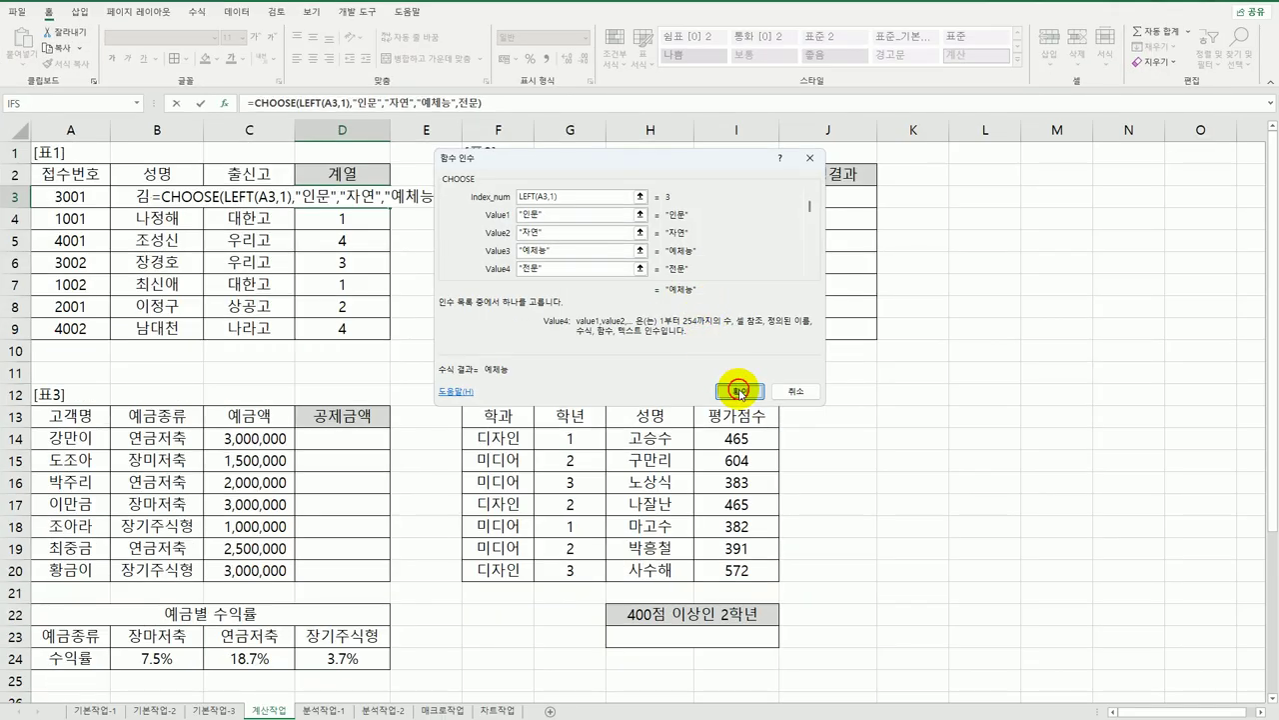
click(897, 690)
drag(390, 207, 372, 336)
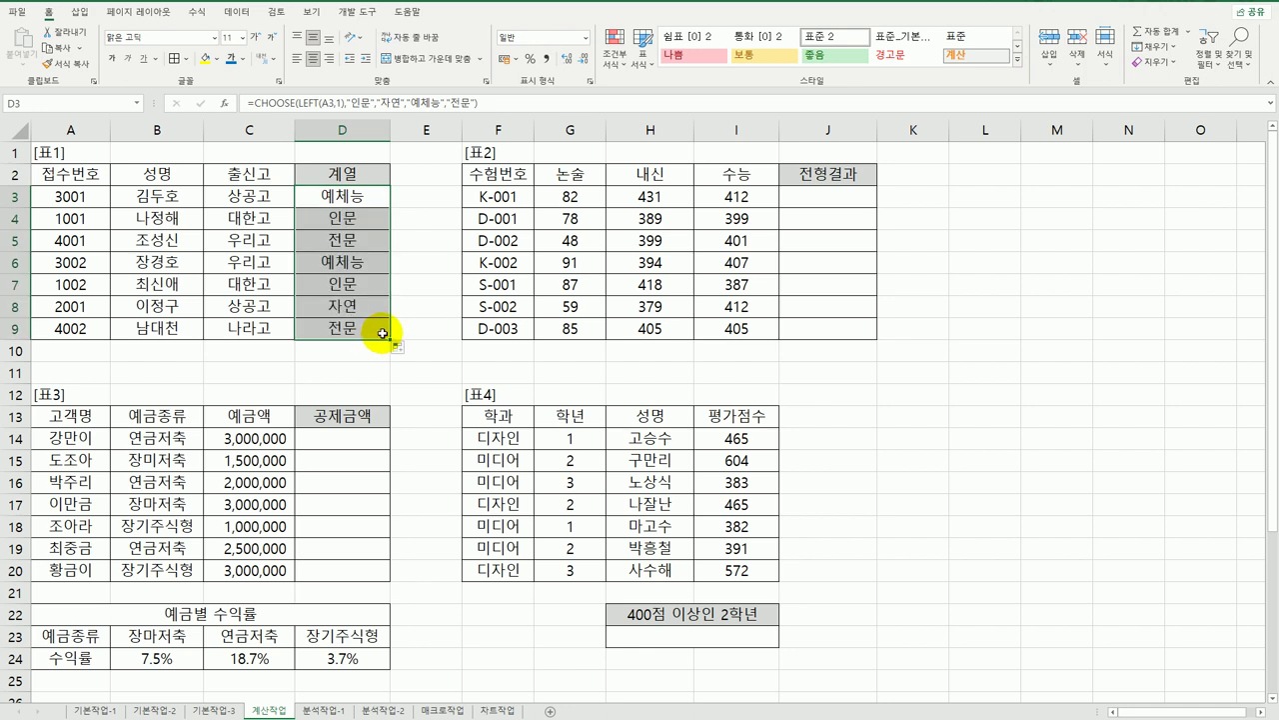
Step: Enter =OR(H3>=400,I3>=400) in J3, the first 전형결과 cell of 표2, and fill the formula down through J9
click(822, 196)
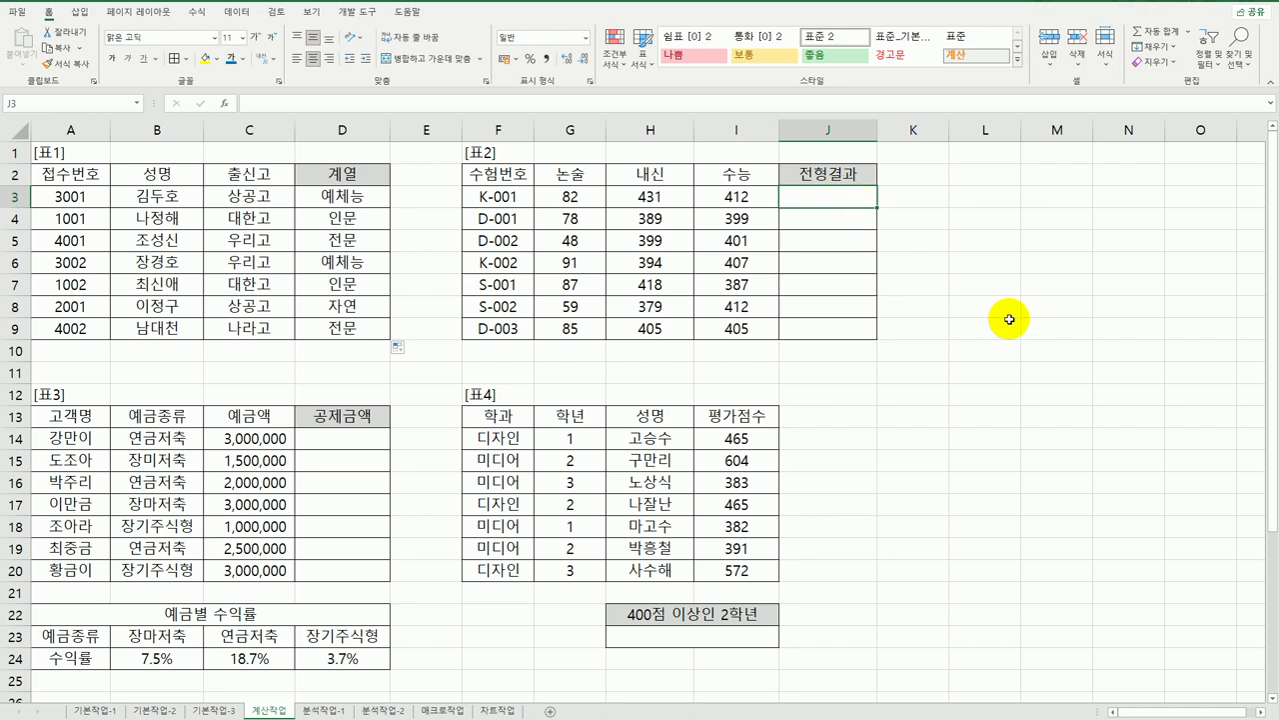
text(=ㅐ)
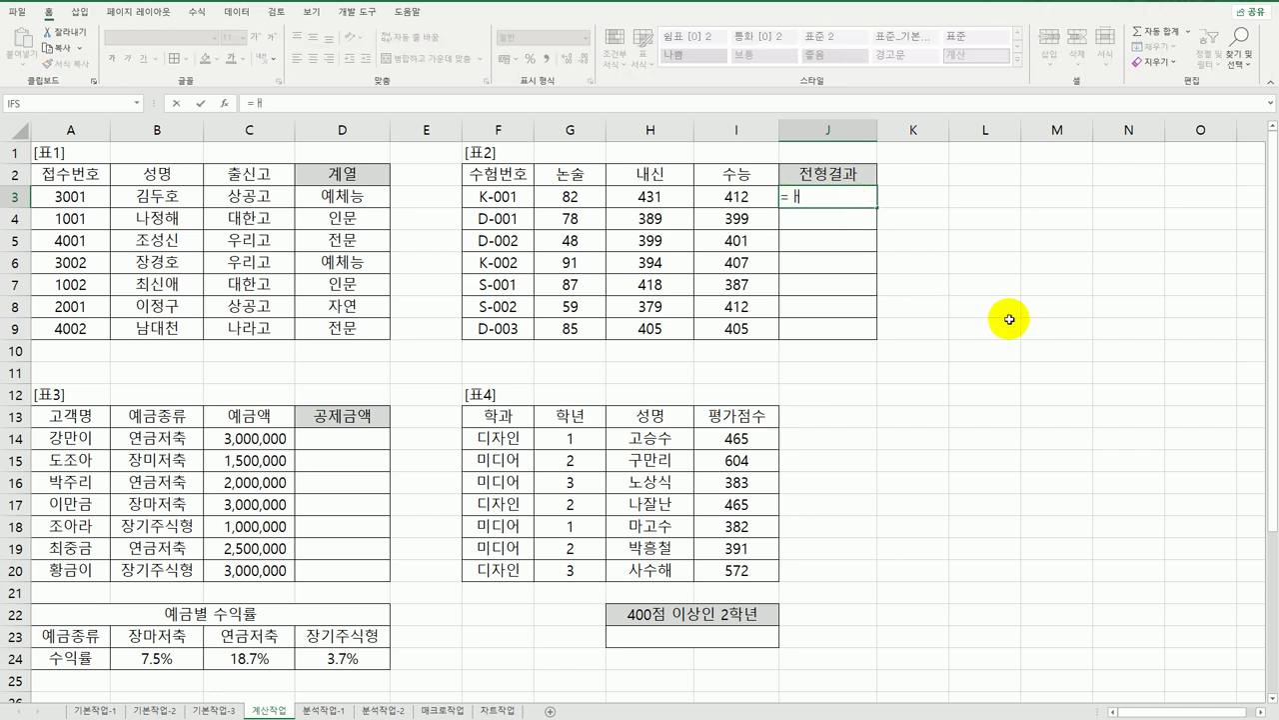
key(BackSpace)
text(or)
key(Tab)
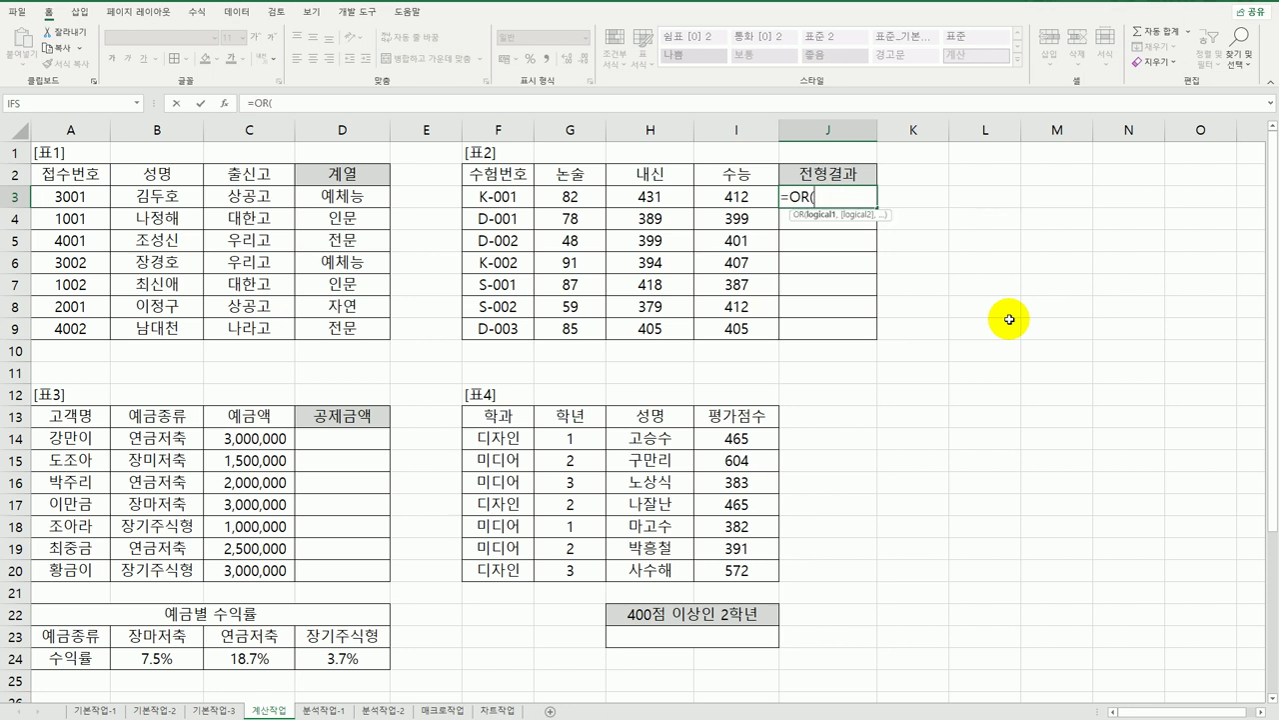
click(650, 197)
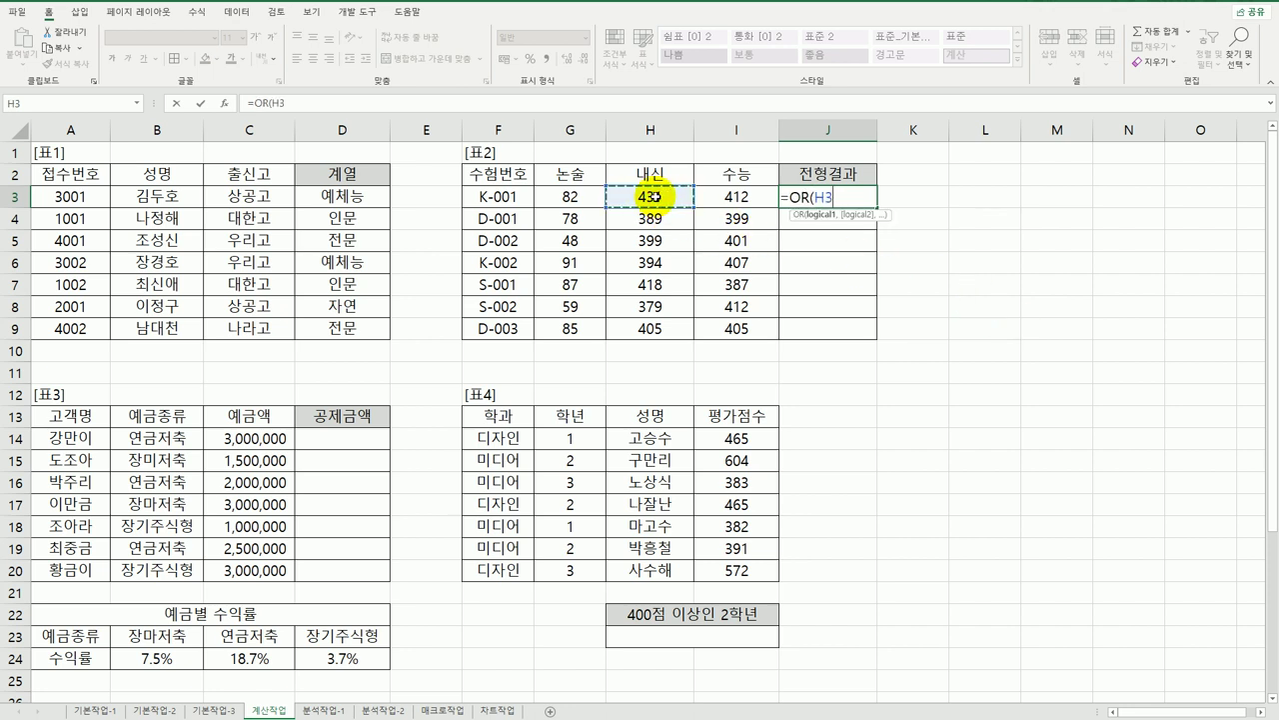
text(>=400)
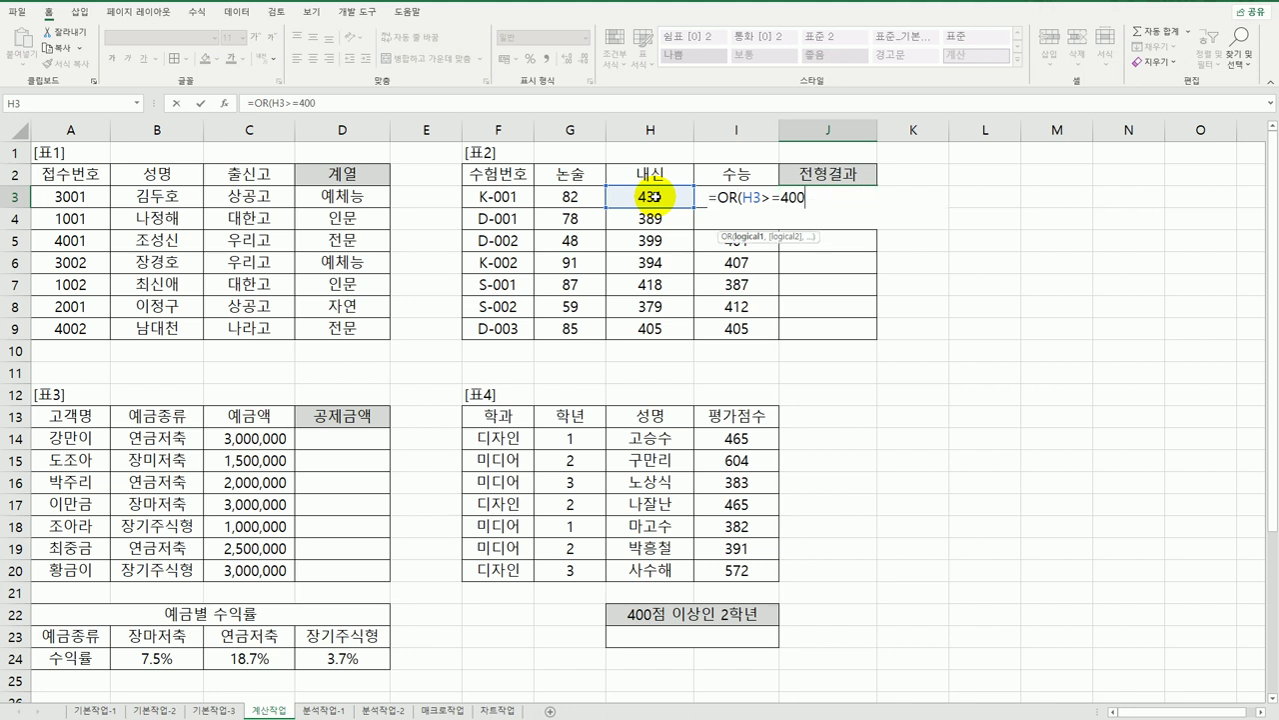
text(,)
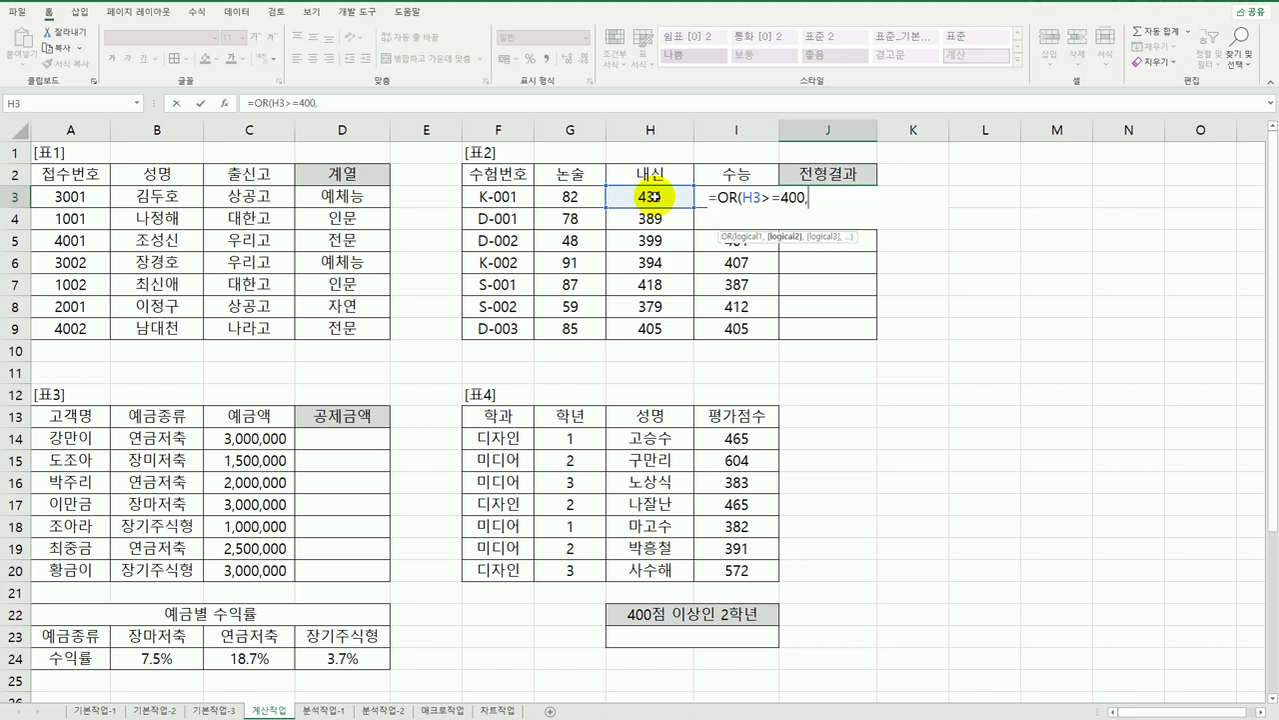
key(Left)
text(>=400)
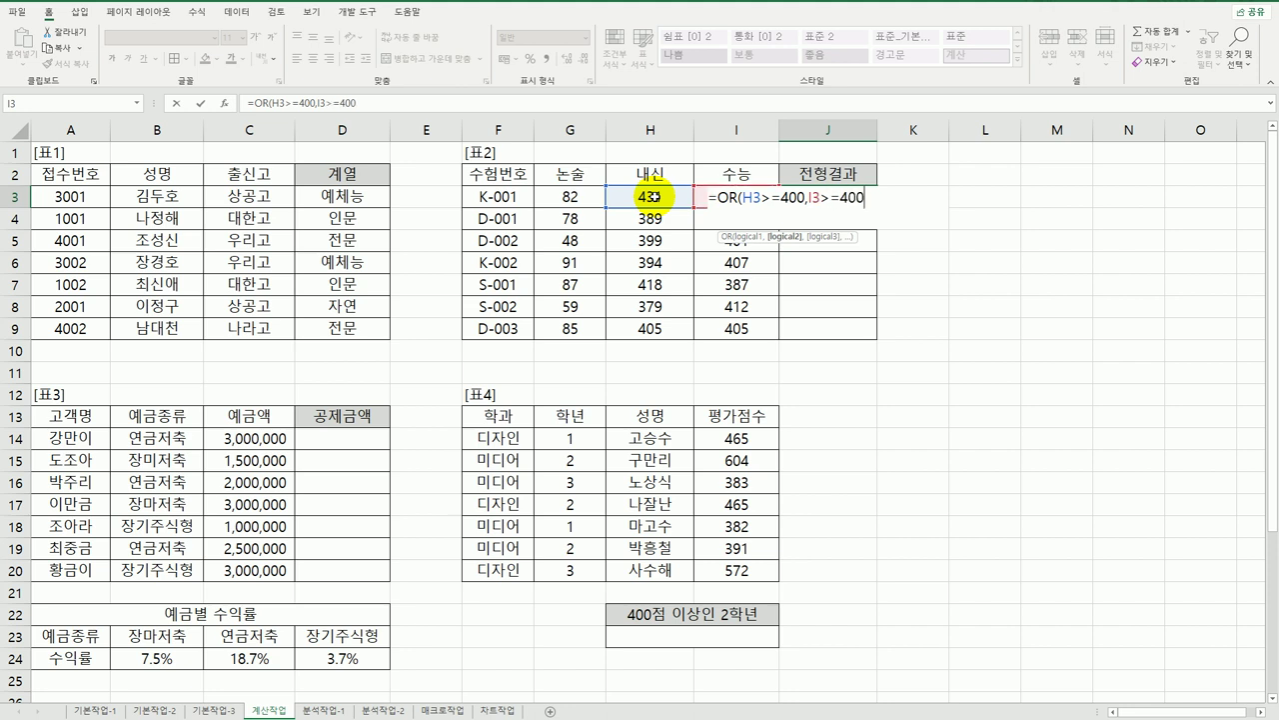
text())
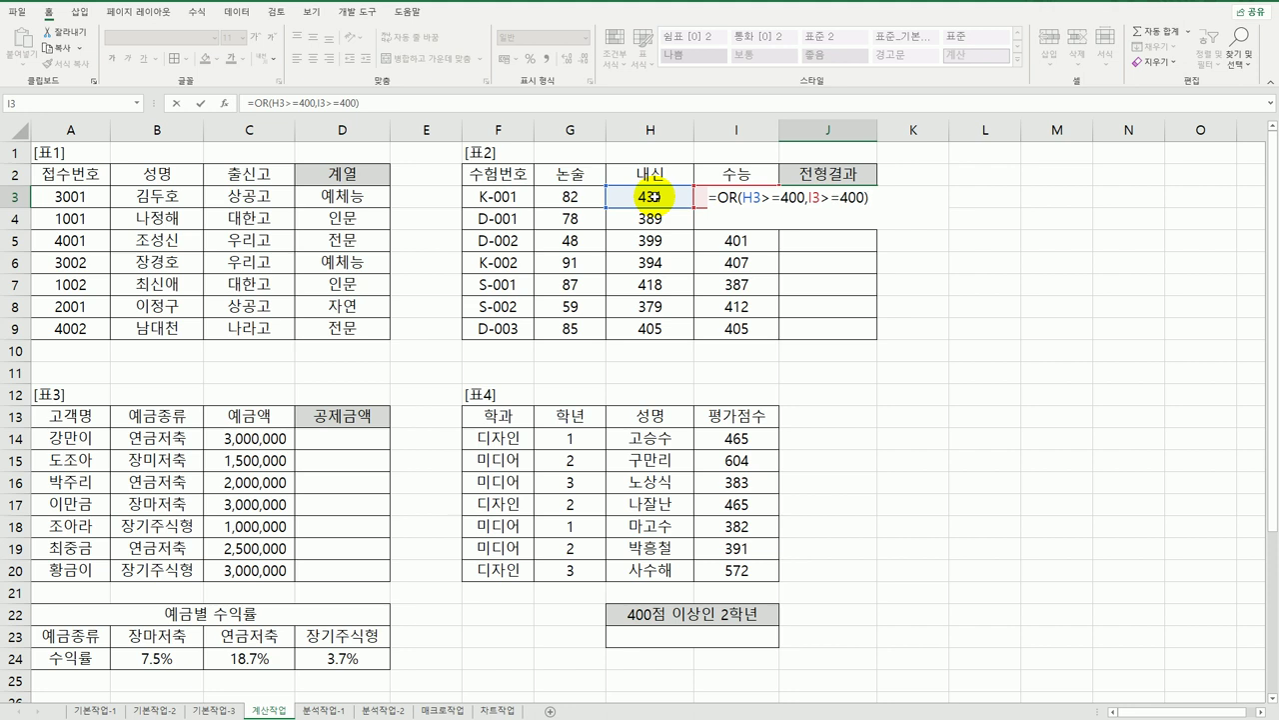
key(Return)
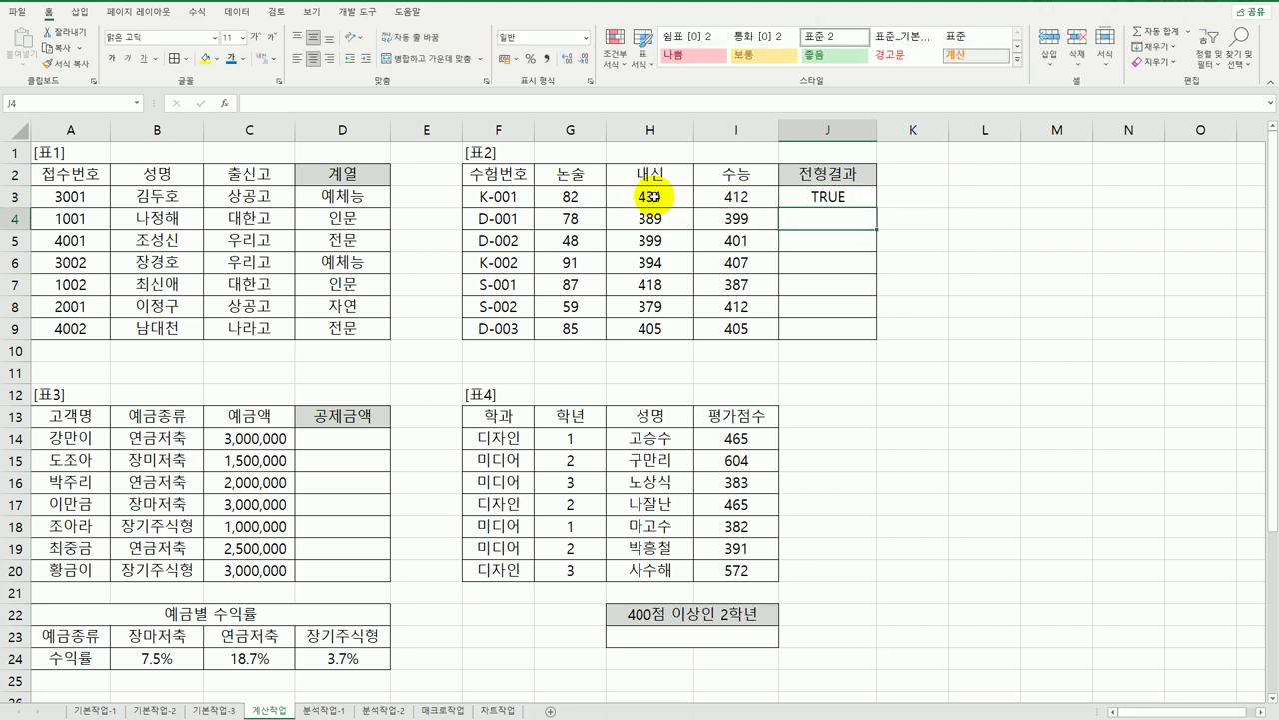
click(850, 198)
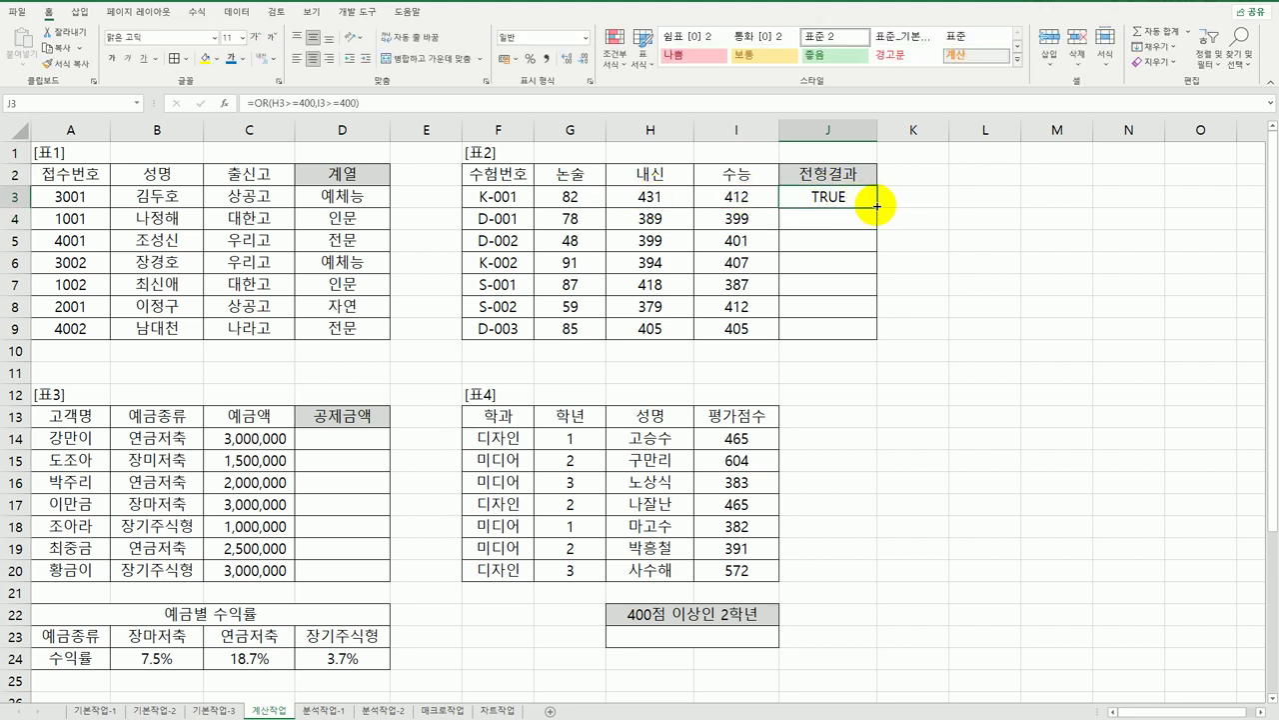
drag(878, 208, 864, 335)
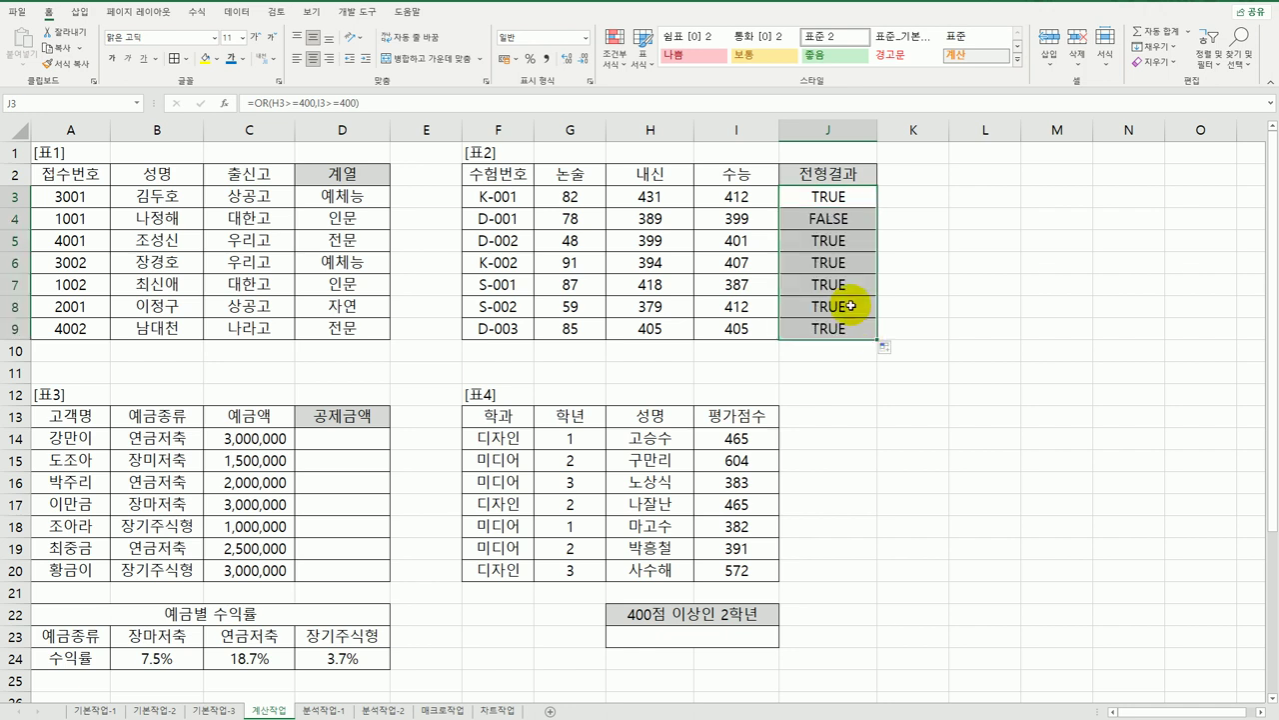
Step: Wrap the OR formula in J3 in an AND function with the added condition G3>=60, and fill it down through J9
double_click(830, 196)
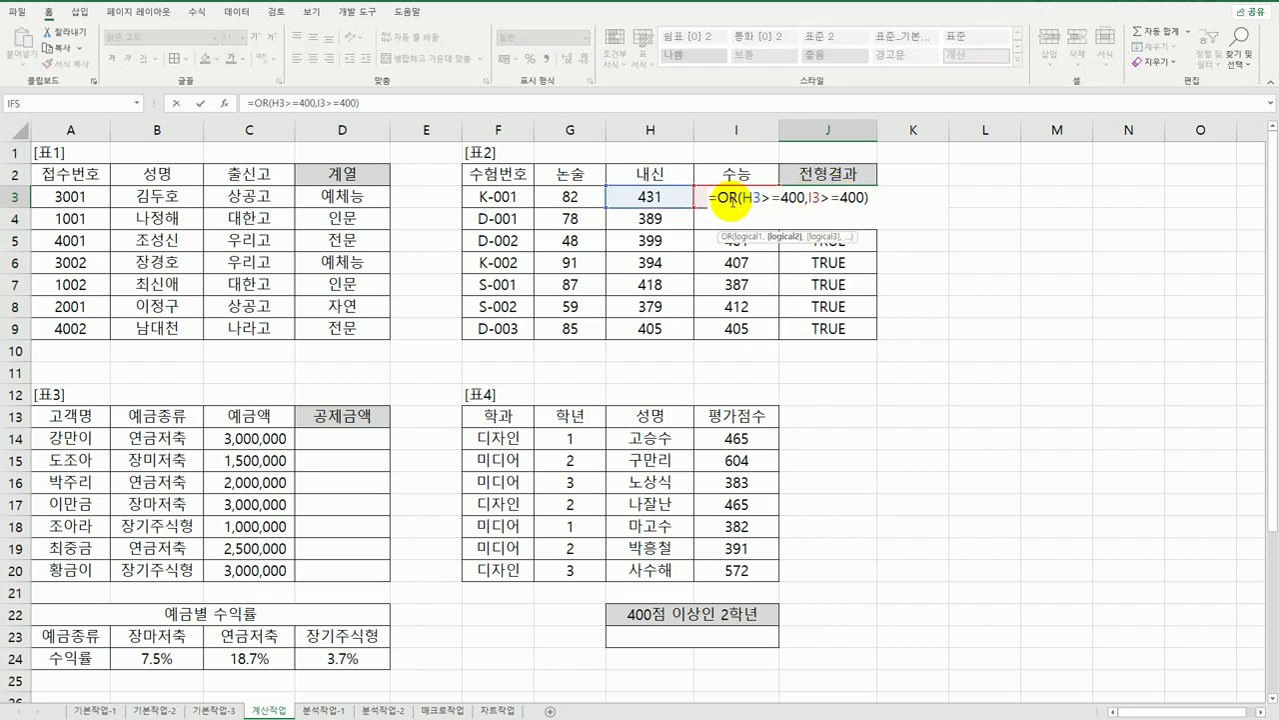
click(718, 197)
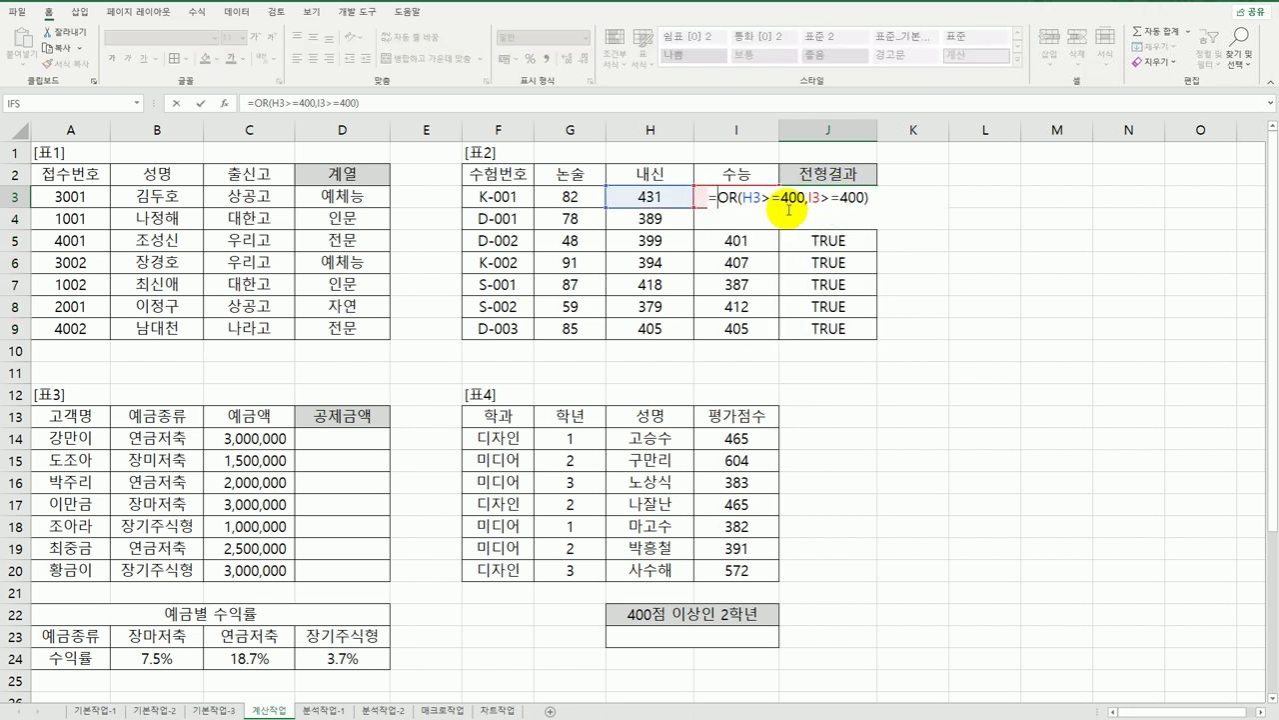
text(and)
key(Tab)
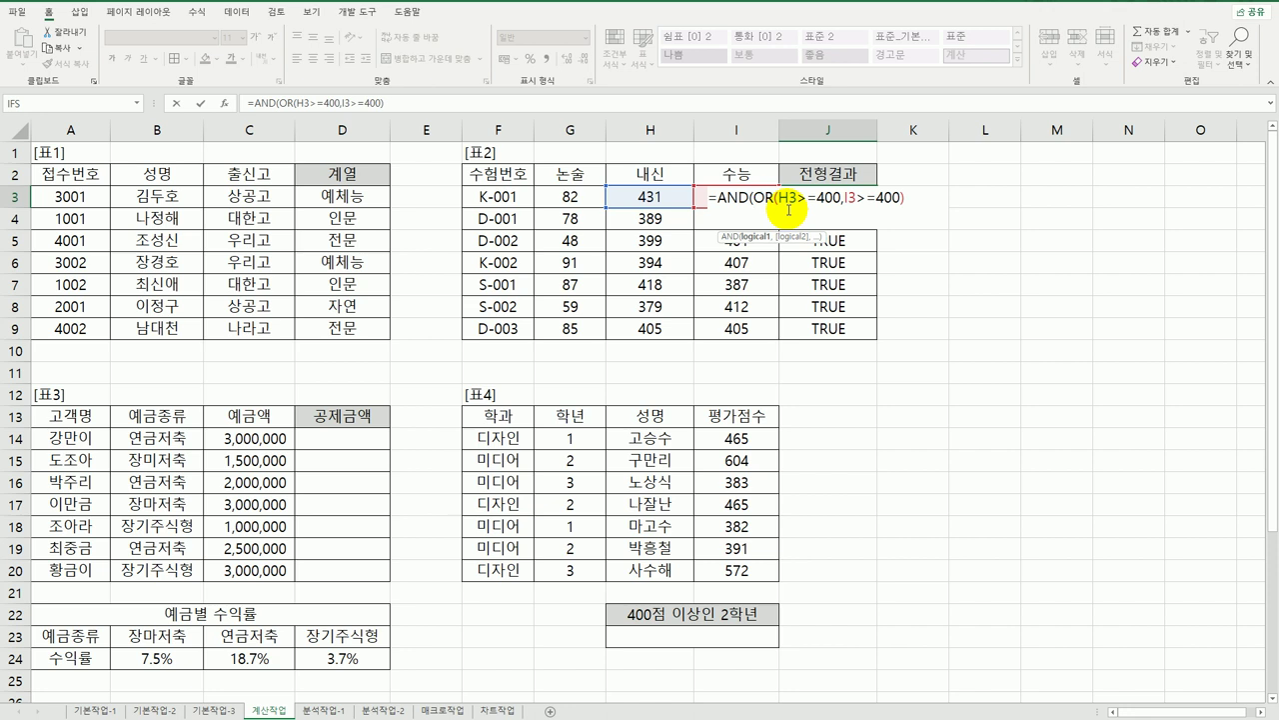
click(568, 196)
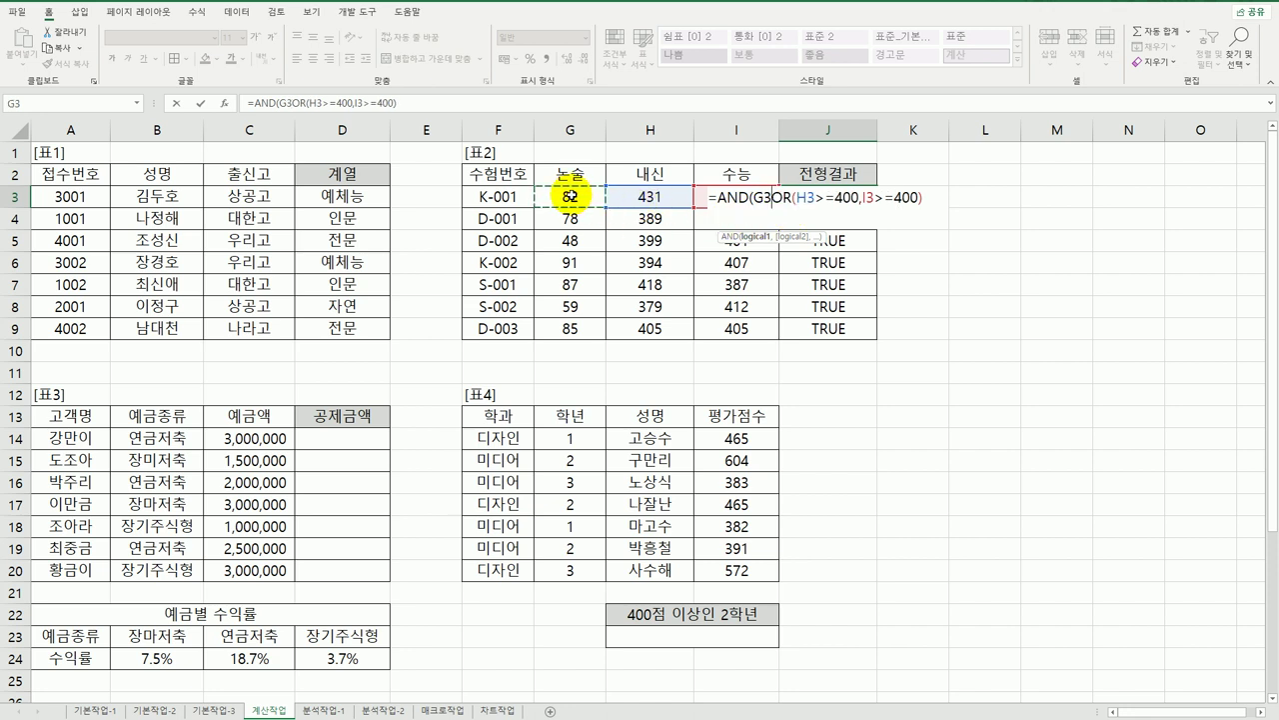
text(>=60)
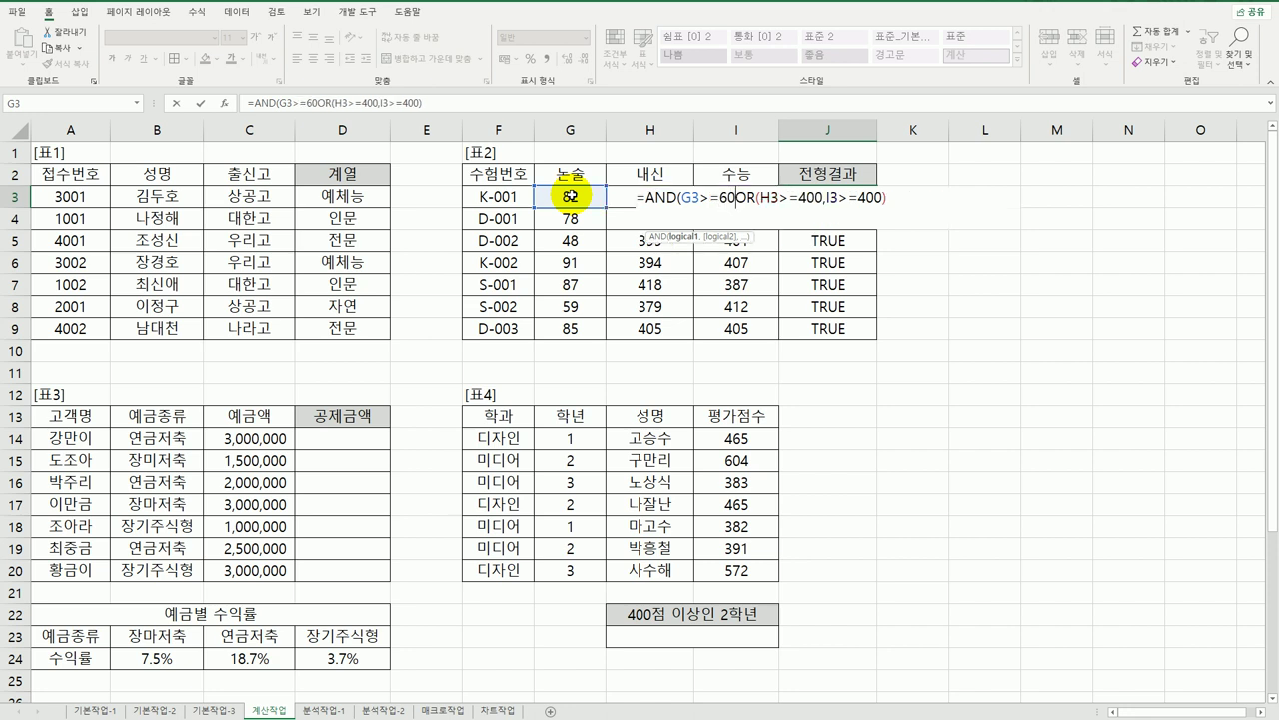
text(,)
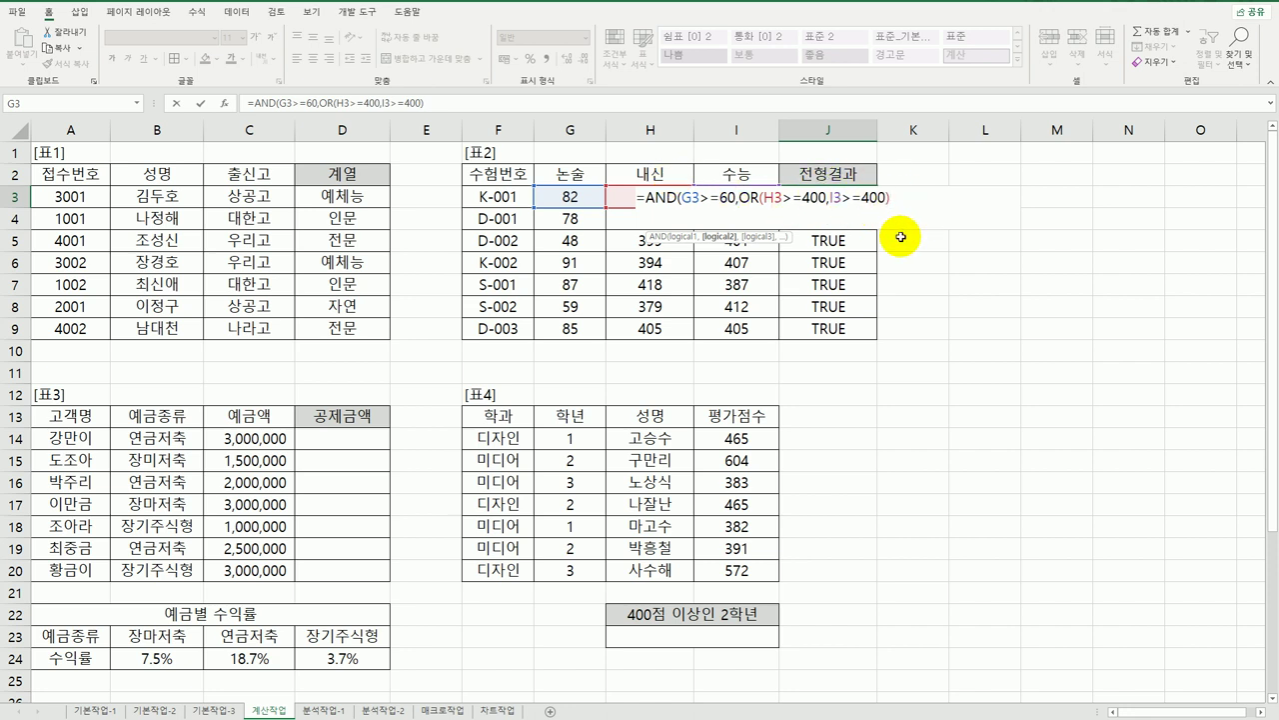
key(Return)
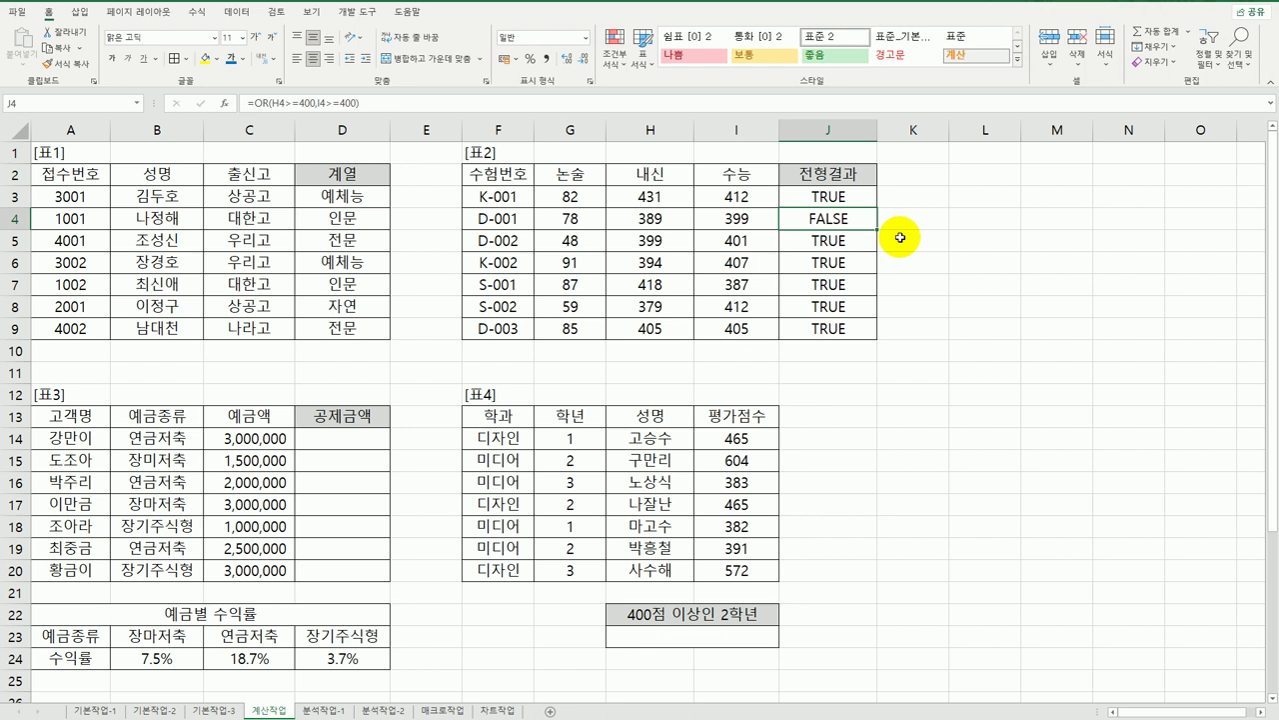
click(871, 200)
drag(877, 207, 846, 335)
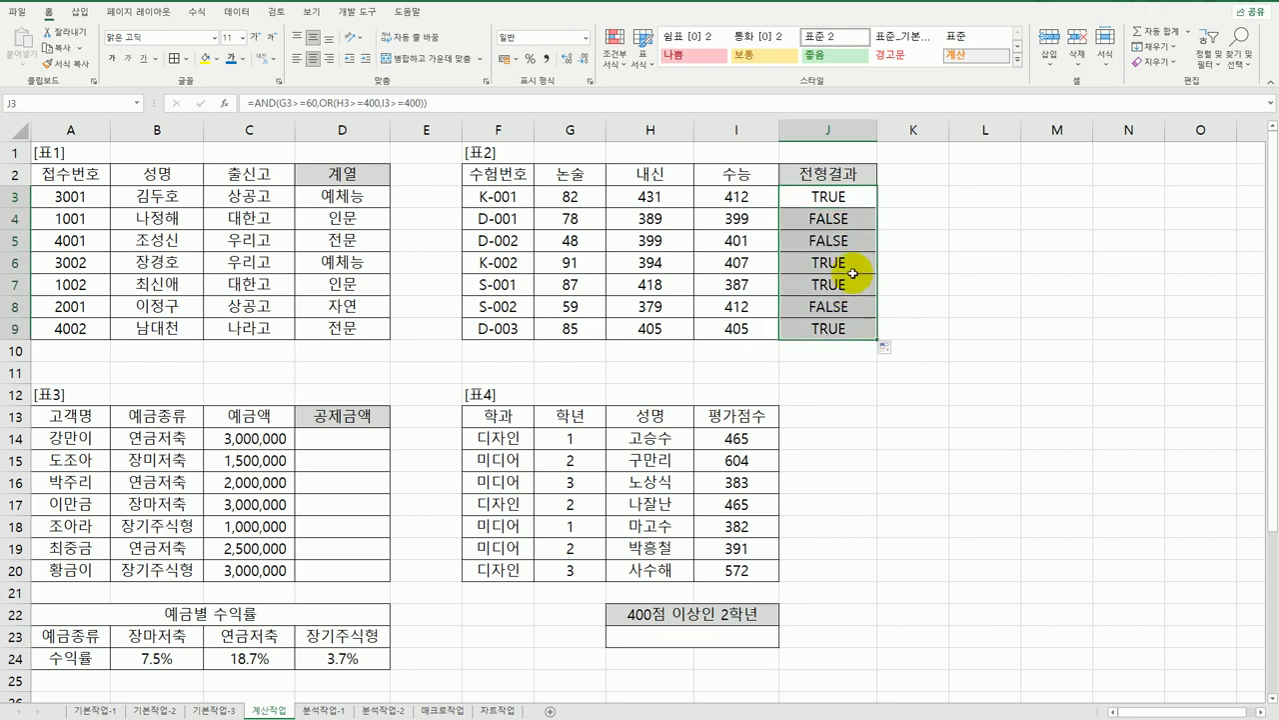
Step: Wrap the AND formula in J3 in an IF function that returns "합격" when true and an empty string "" otherwise
click(854, 196)
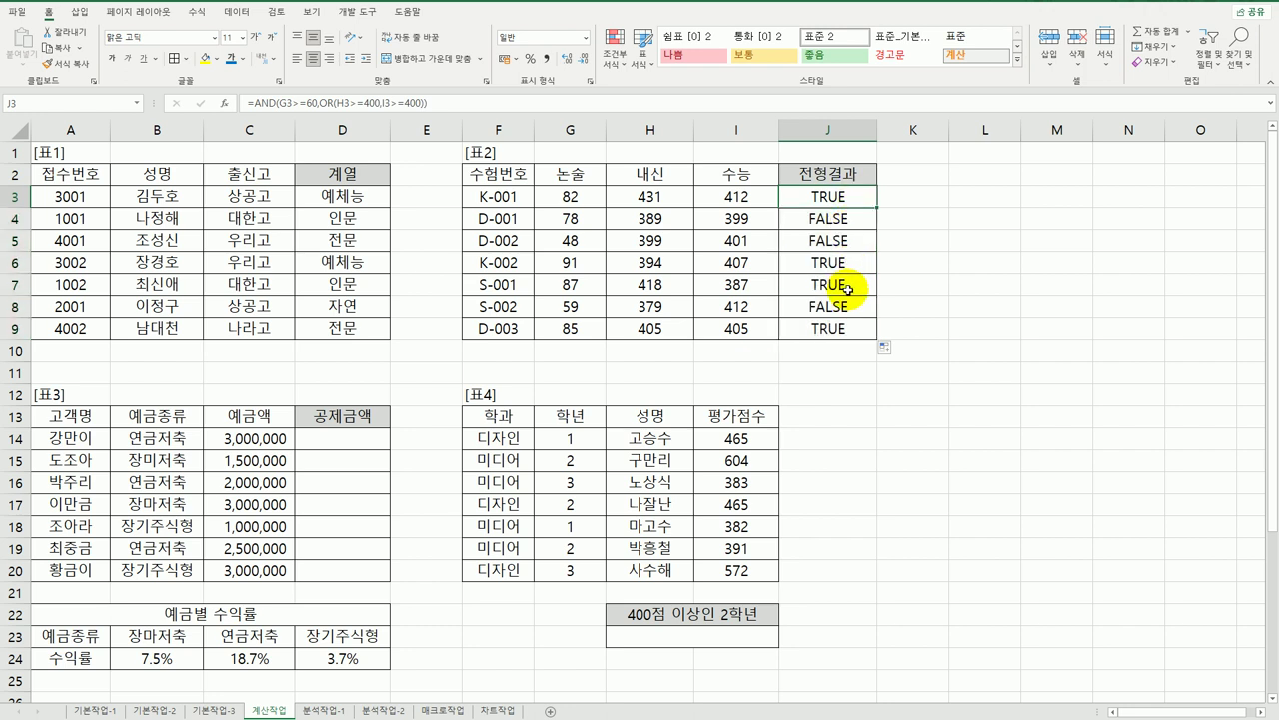
double_click(826, 197)
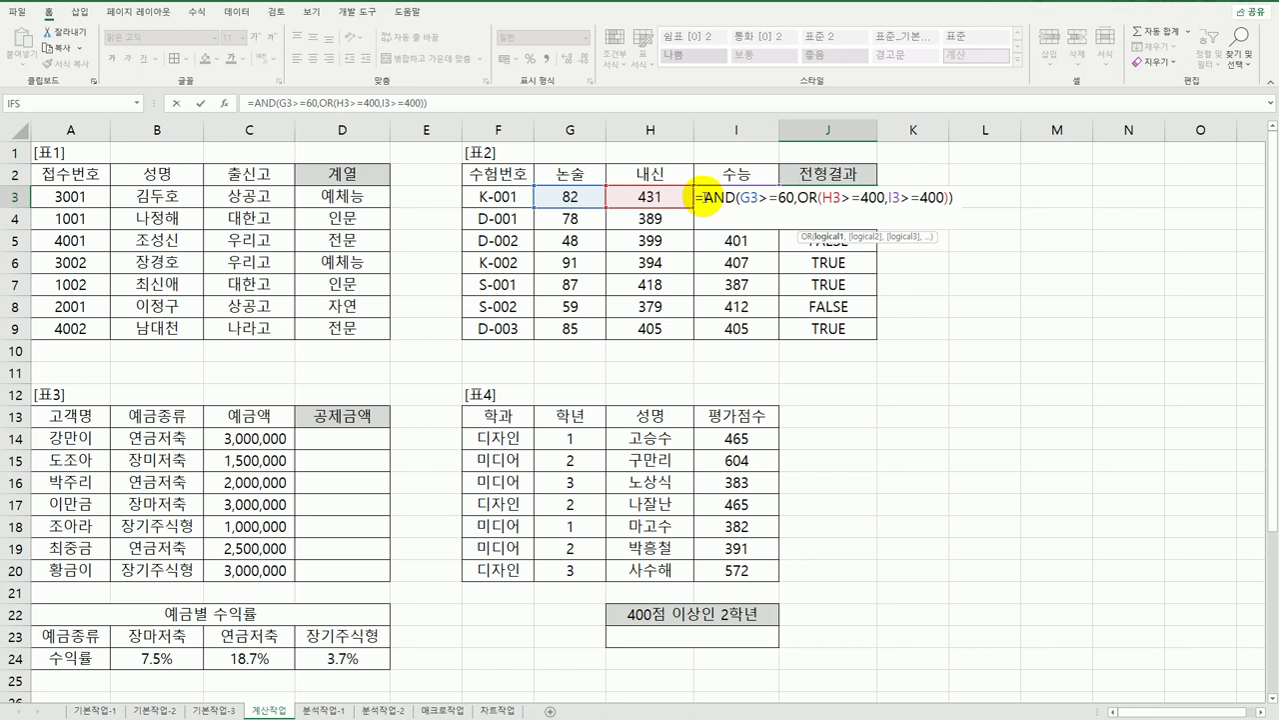
text(IF()
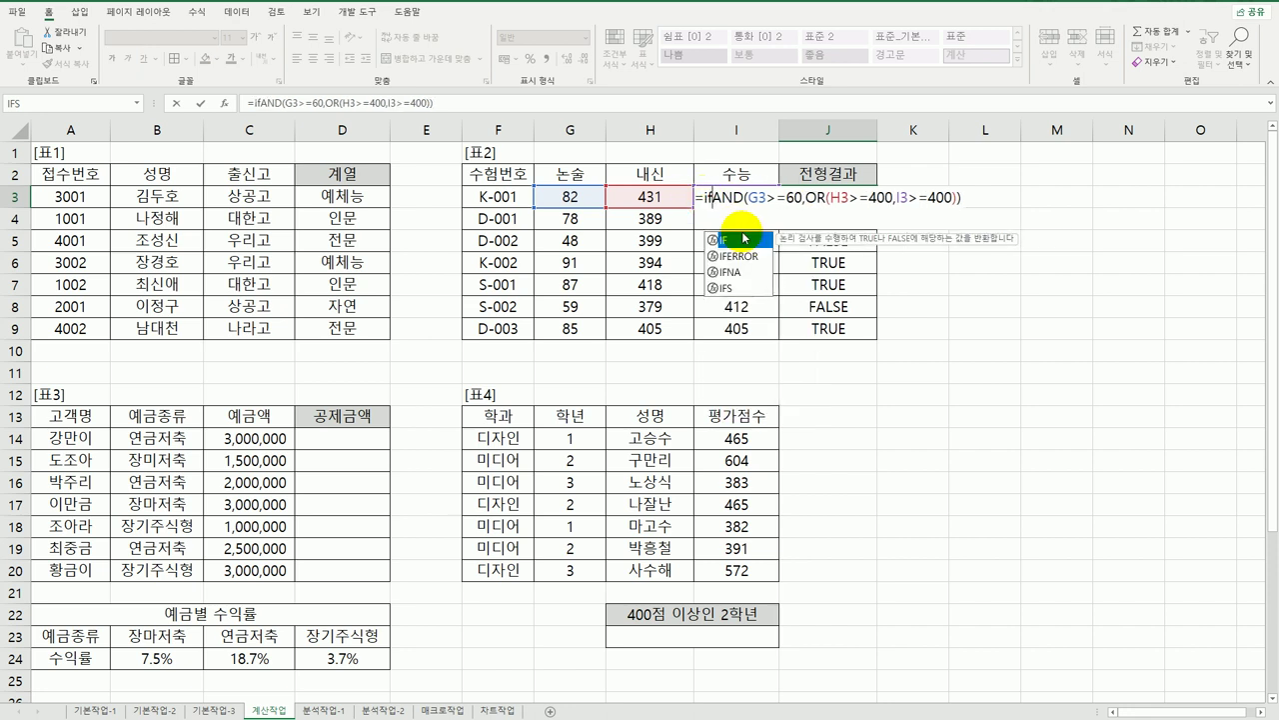
key(End)
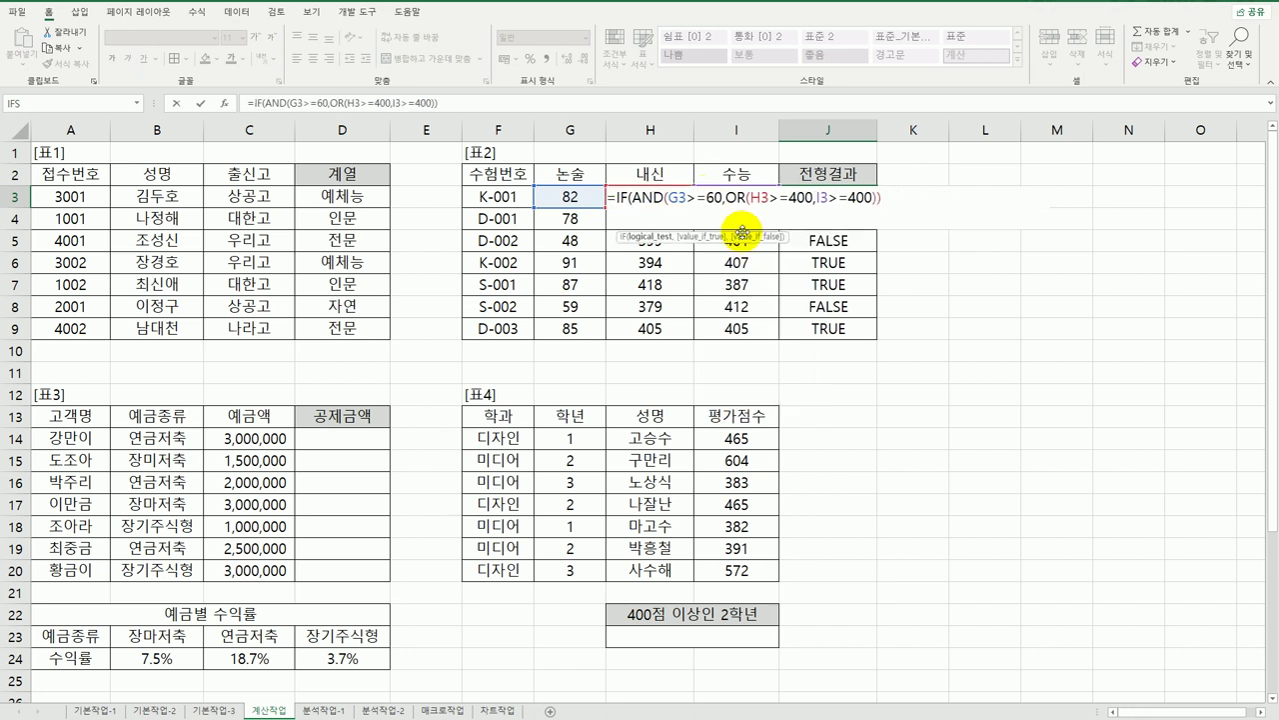
text(,"하)
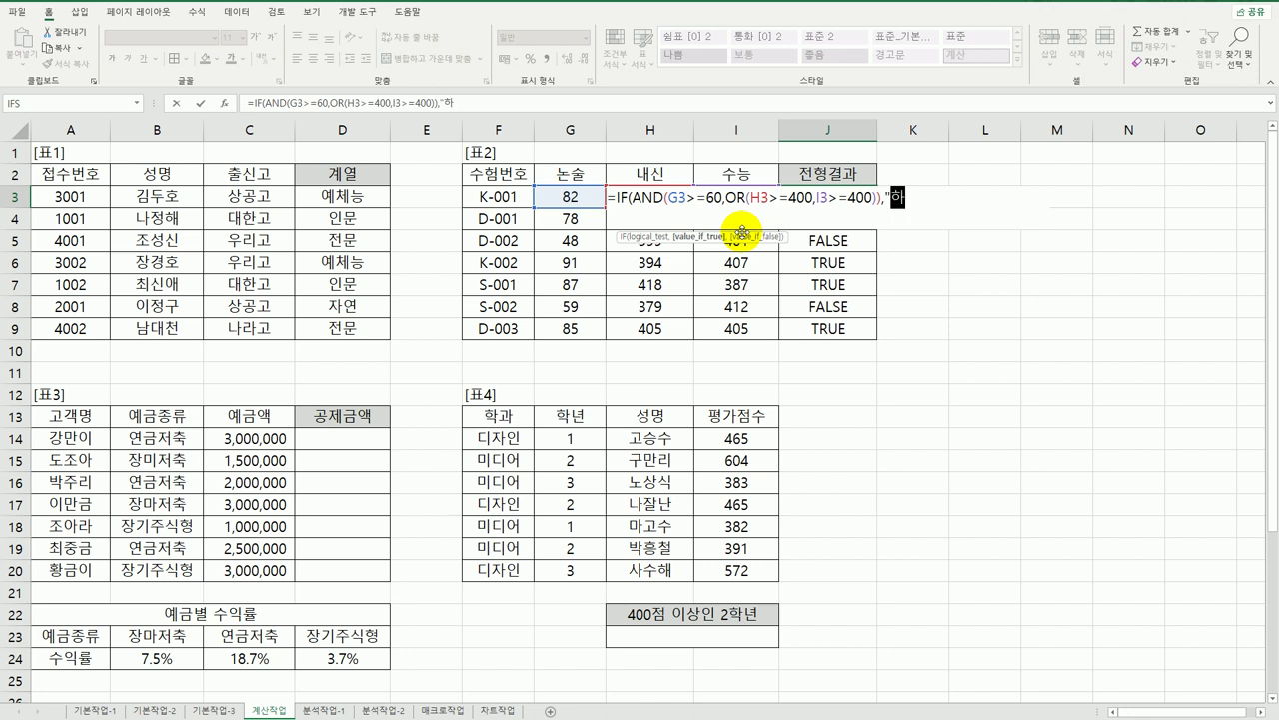
text(합격","")
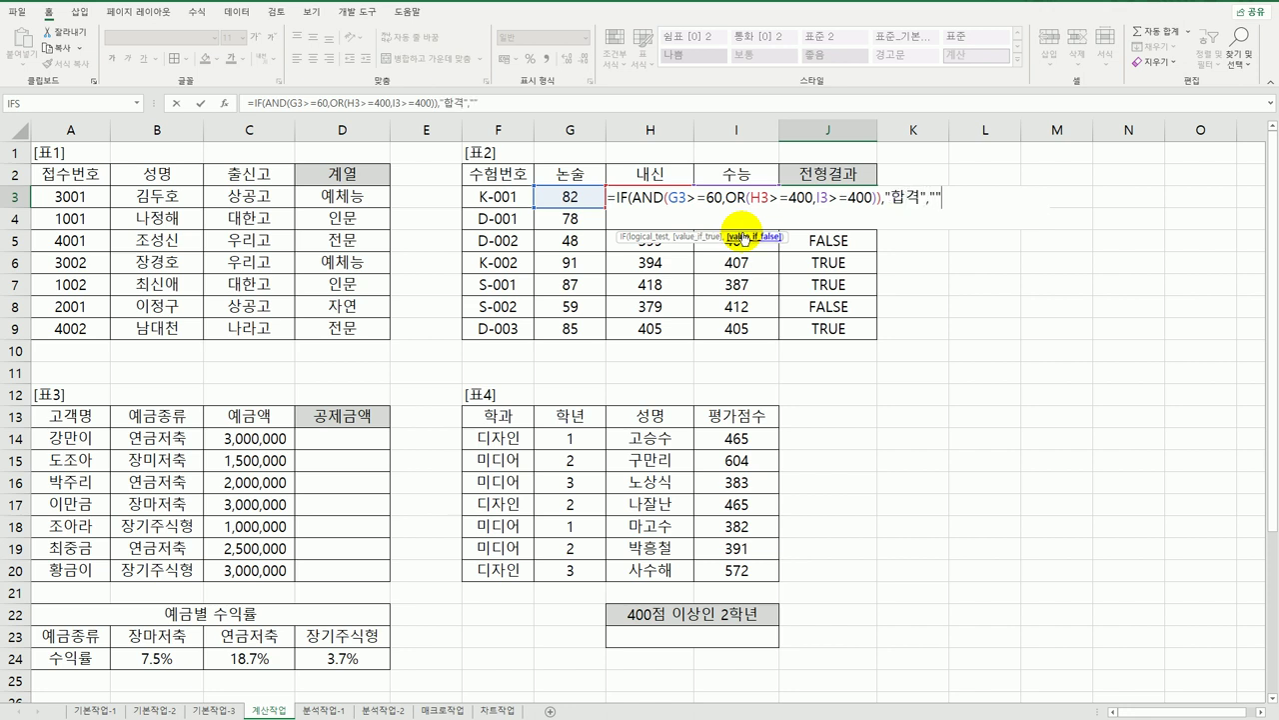
text())
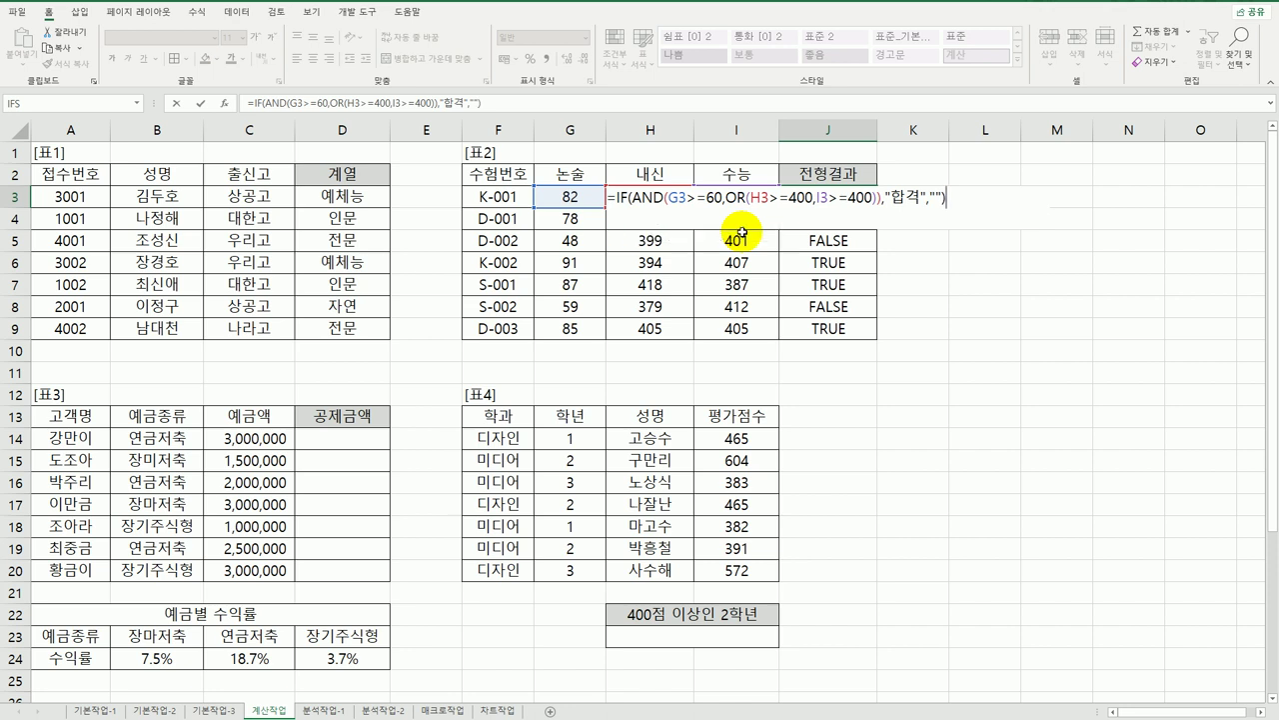
key(Return)
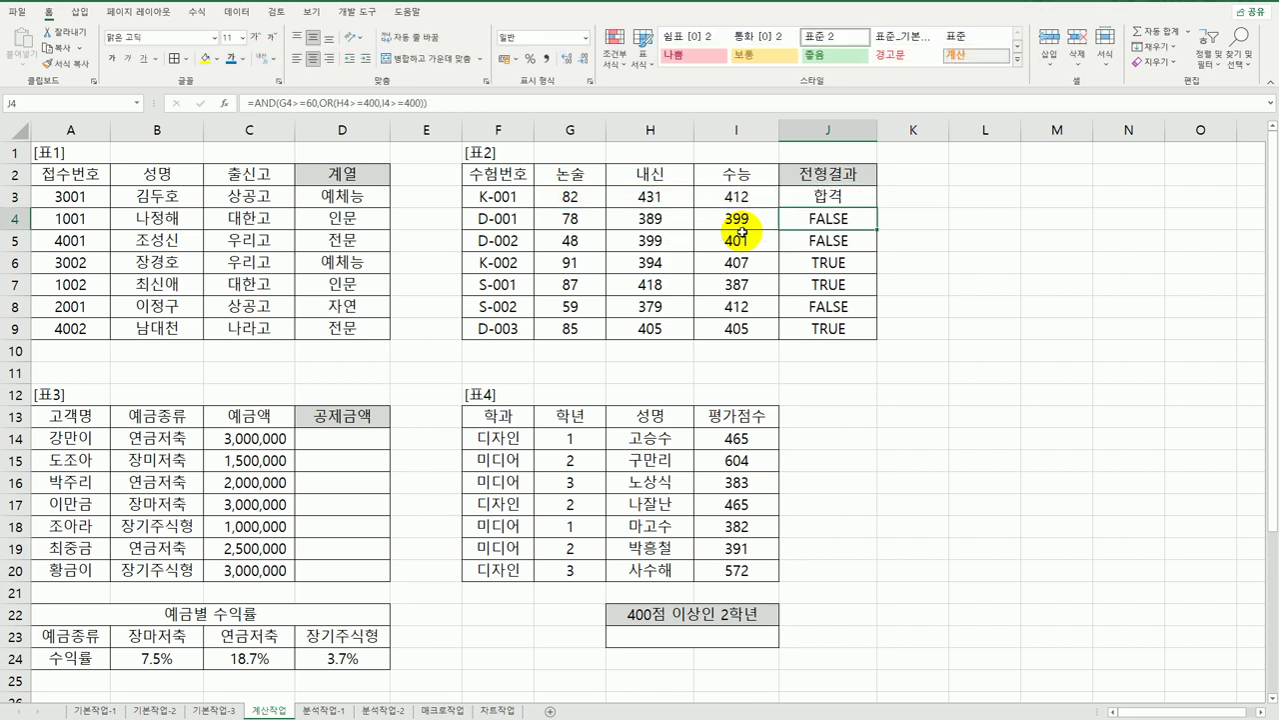
Step: Fill the IF formula in J3 down through J9 in the 전형결과 column of 표2
click(865, 196)
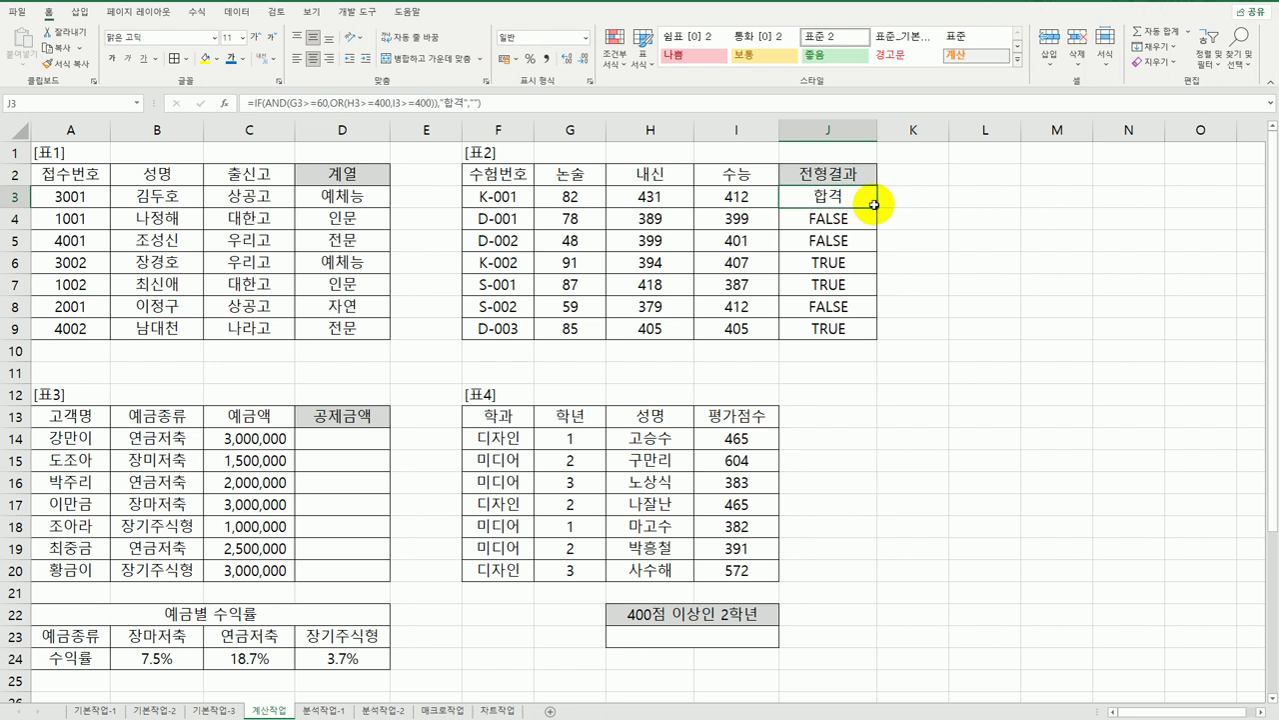
drag(877, 206, 865, 334)
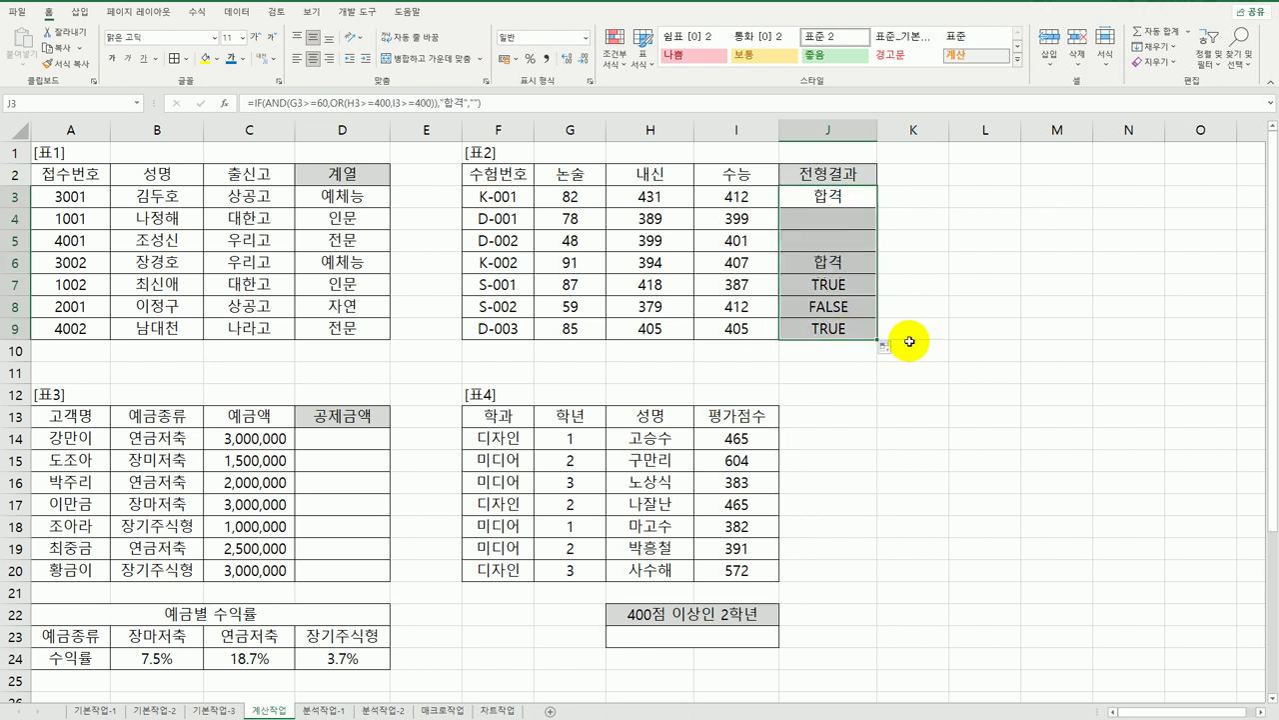
Step: Start an HLOOKUP formula in D14, the first 공제금액 cell of 표3, with B14 as the lookup value
click(342, 452)
click(346, 440)
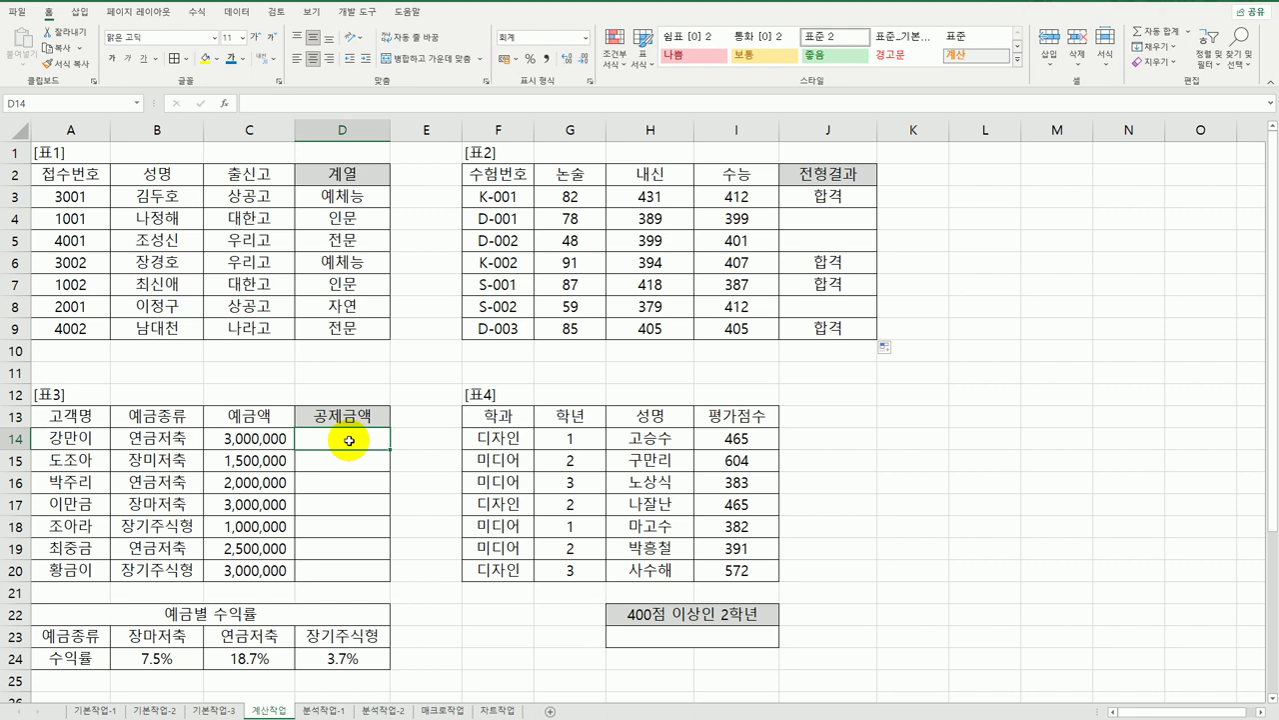
scroll(280, 540, down, 3)
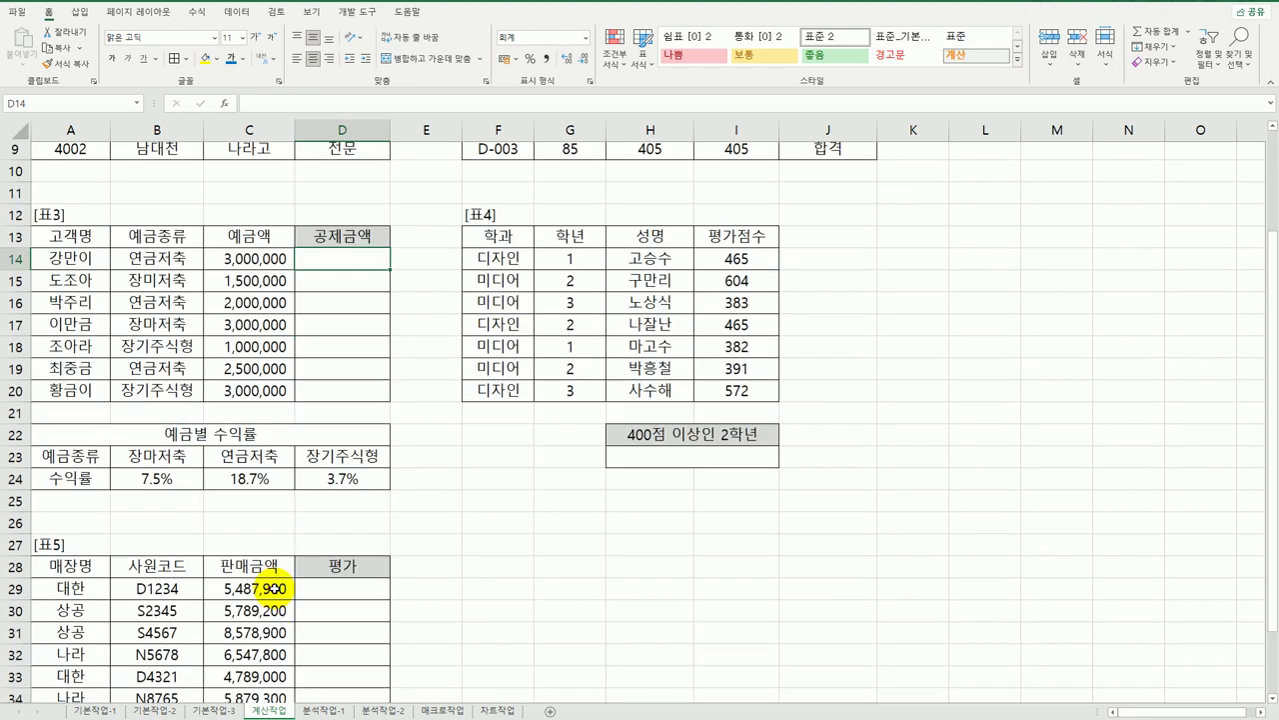
drag(185, 466, 328, 461)
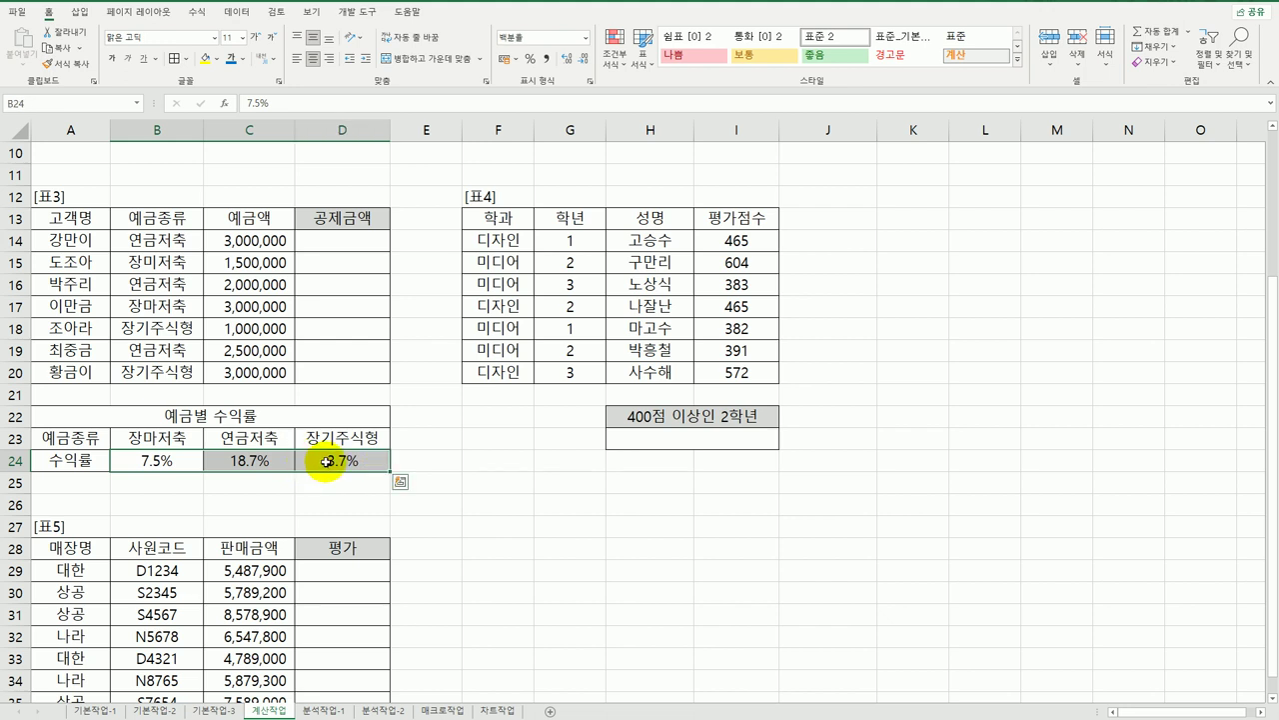
click(327, 244)
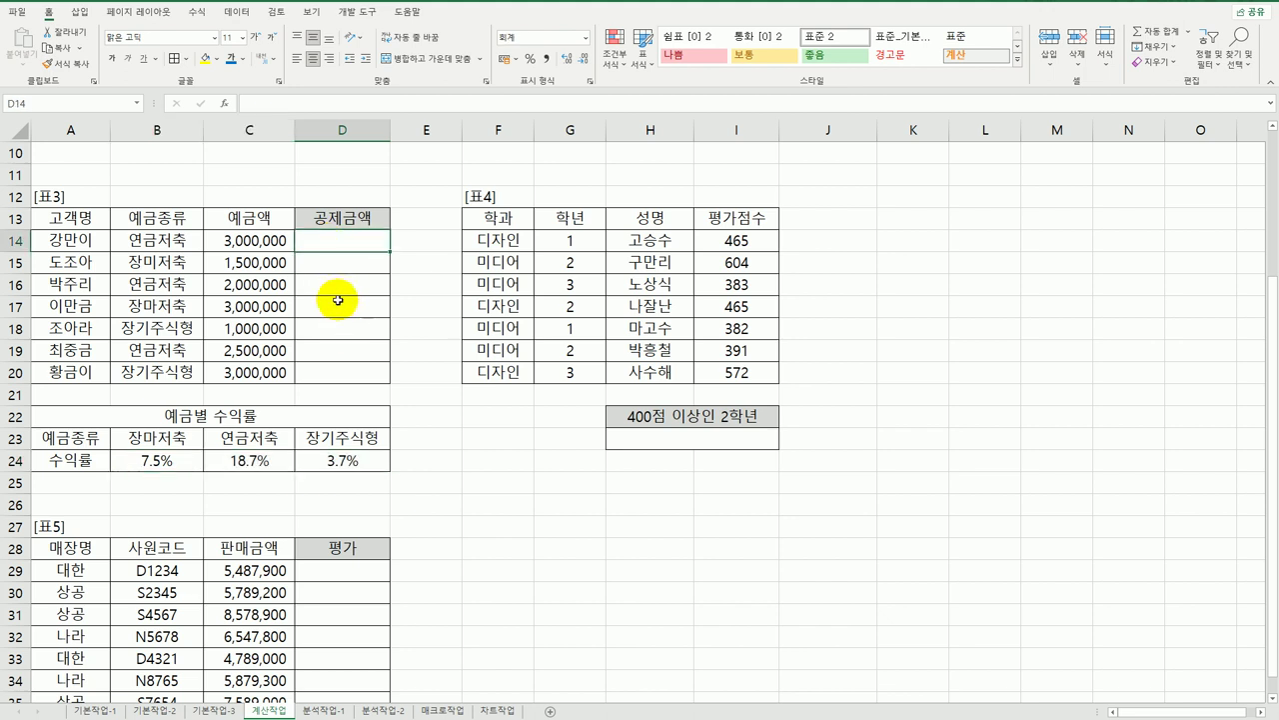
click(278, 237)
click(323, 243)
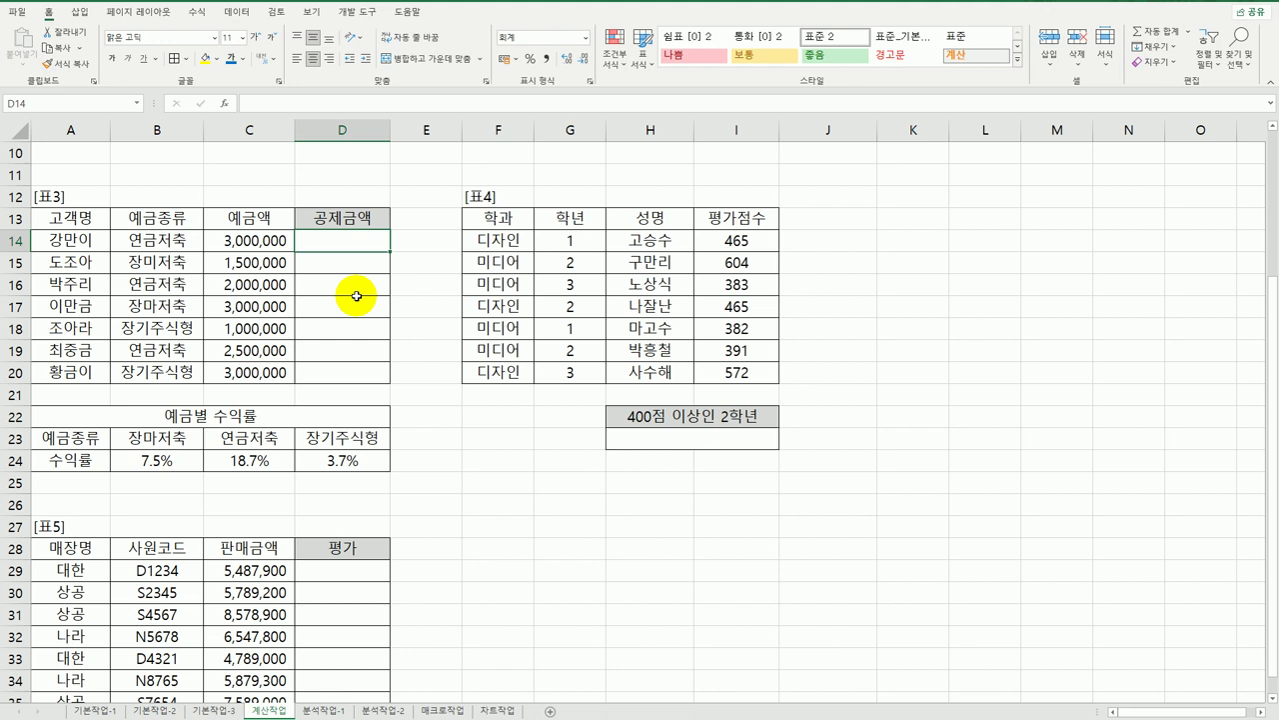
text(=)
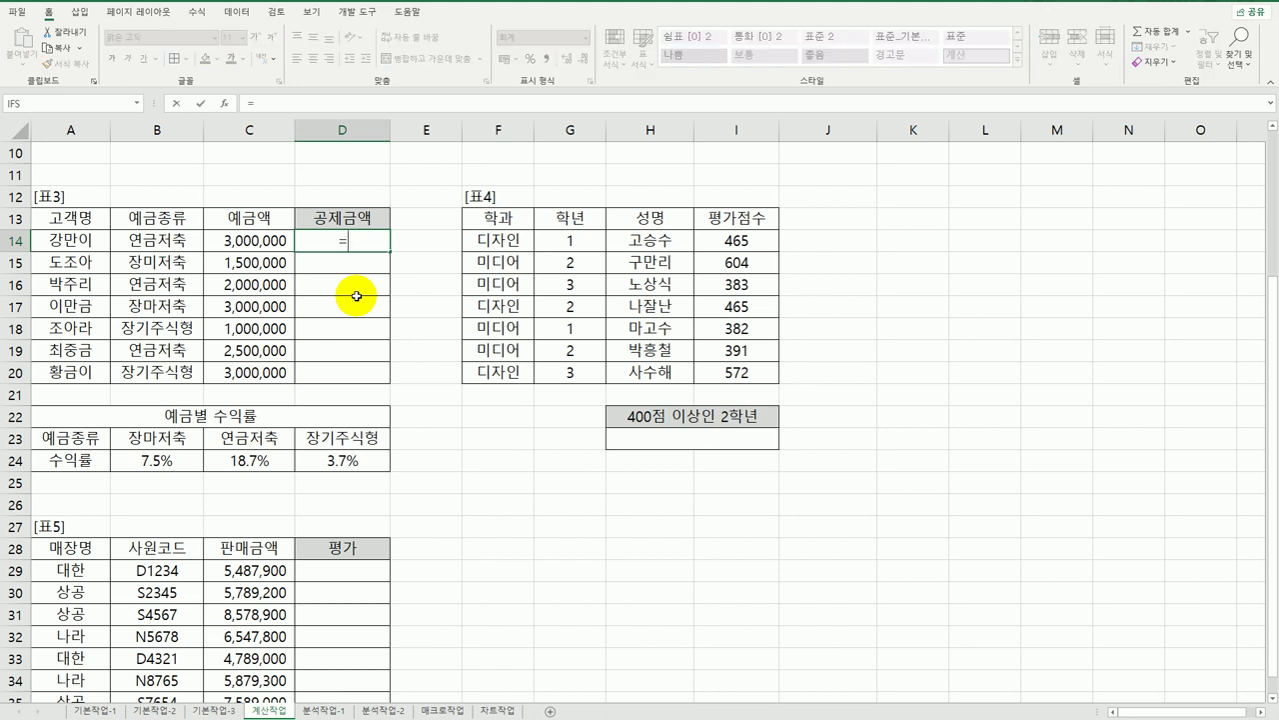
text(hl)
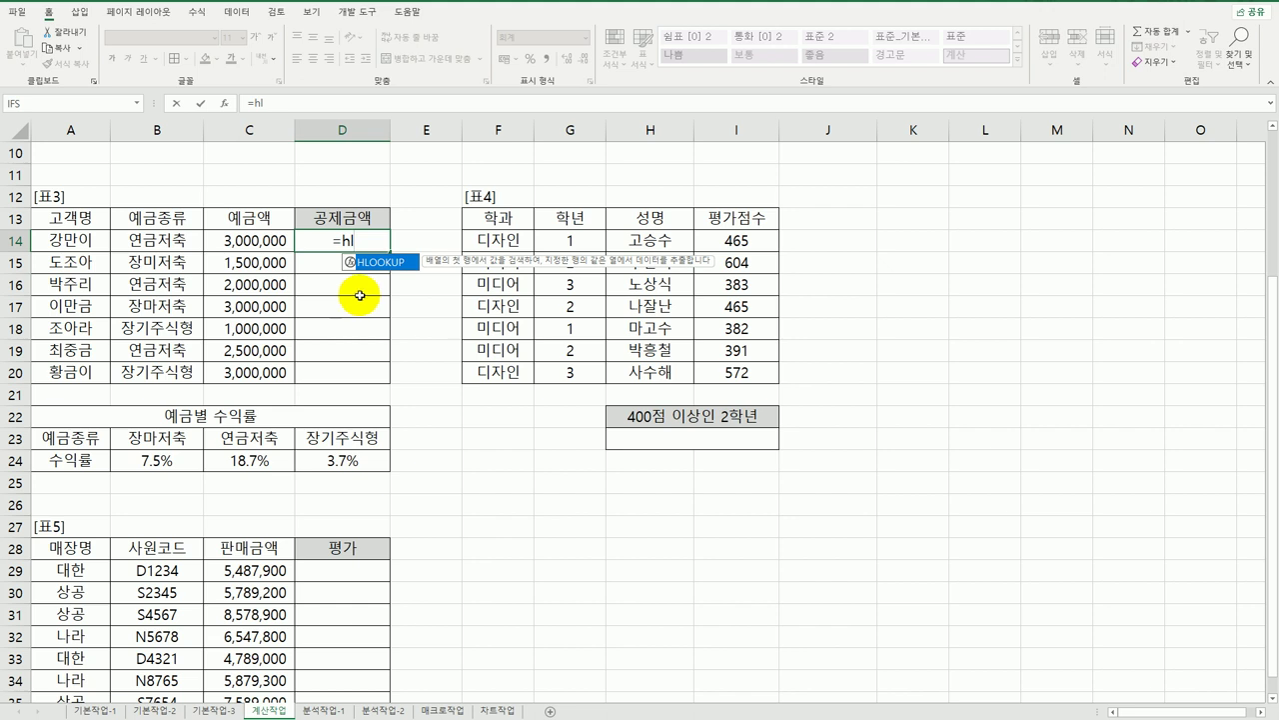
double_click(375, 263)
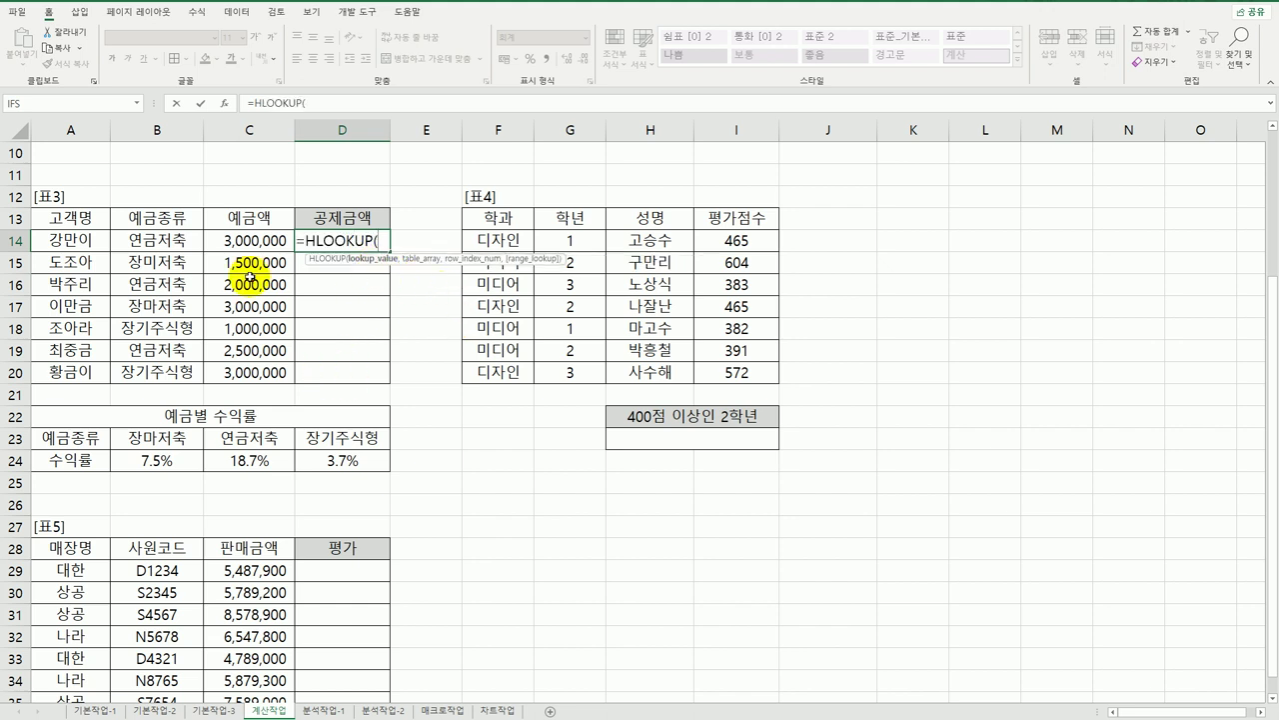
click(181, 240)
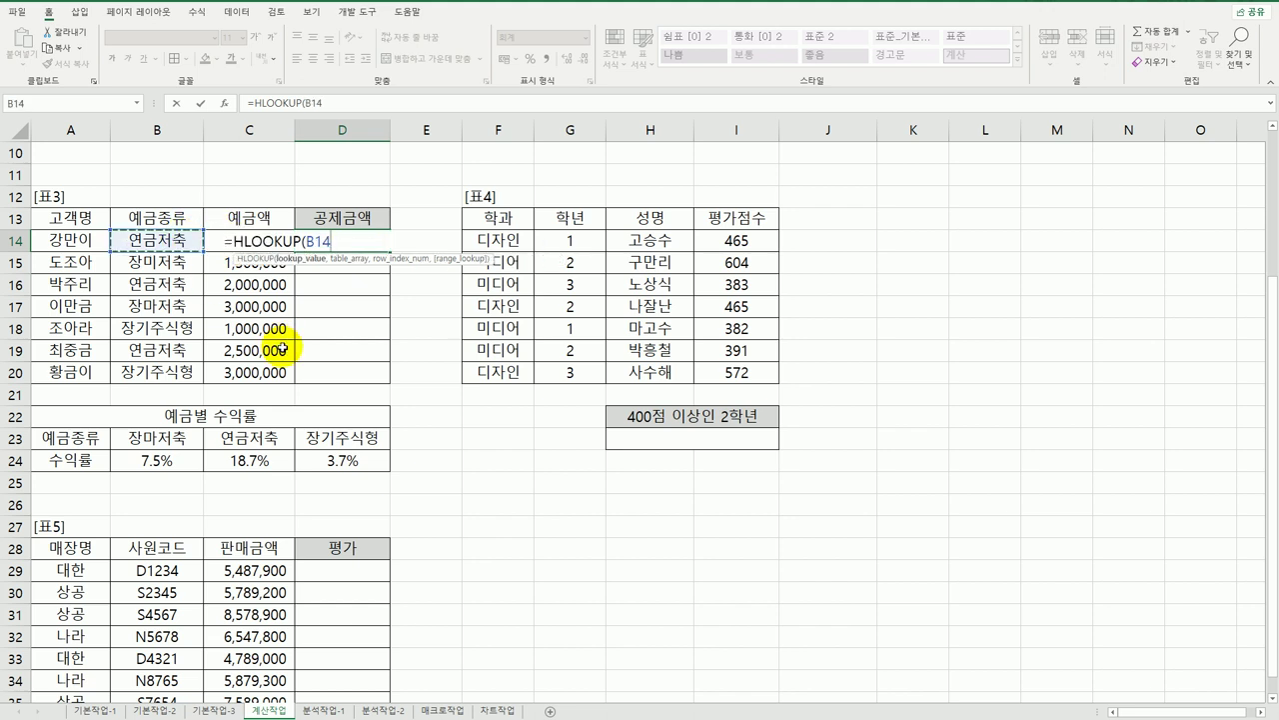
text(,)
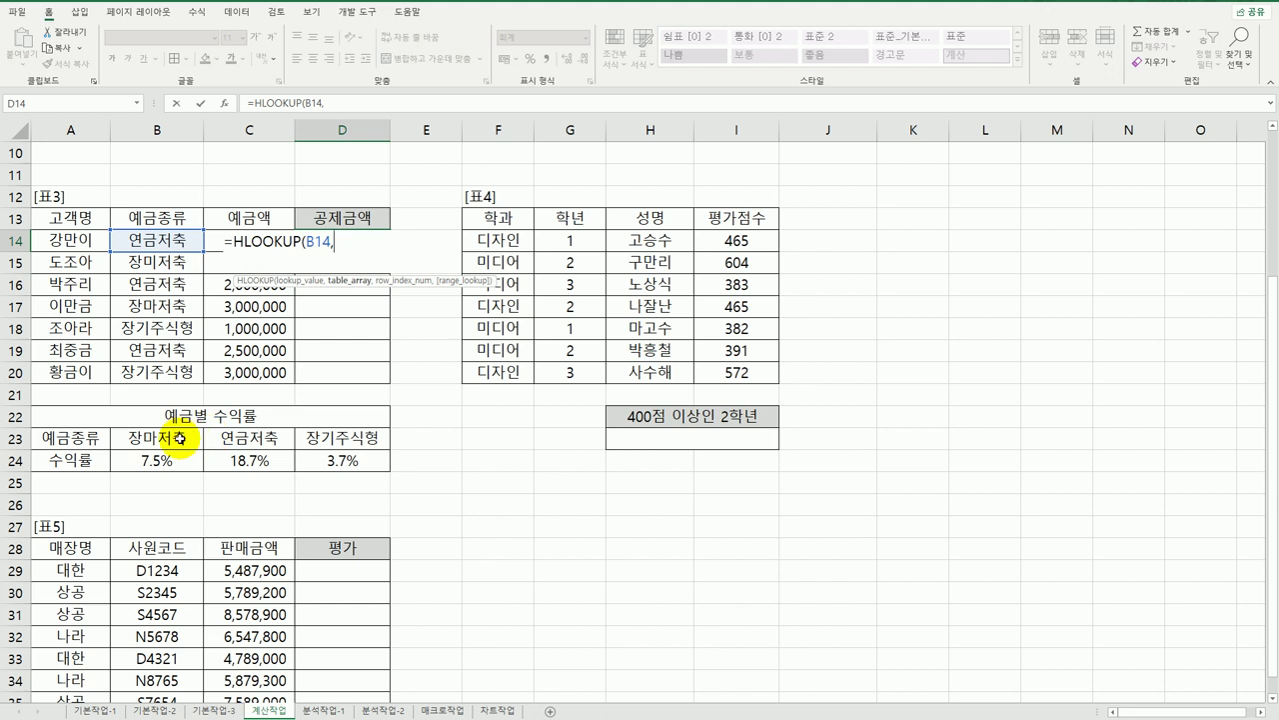
Step: Complete the HLOOKUP with absolute range $B$23:$D$24, row index 2 and exact match FALSE, and fill it down through D20
drag(171, 438, 315, 462)
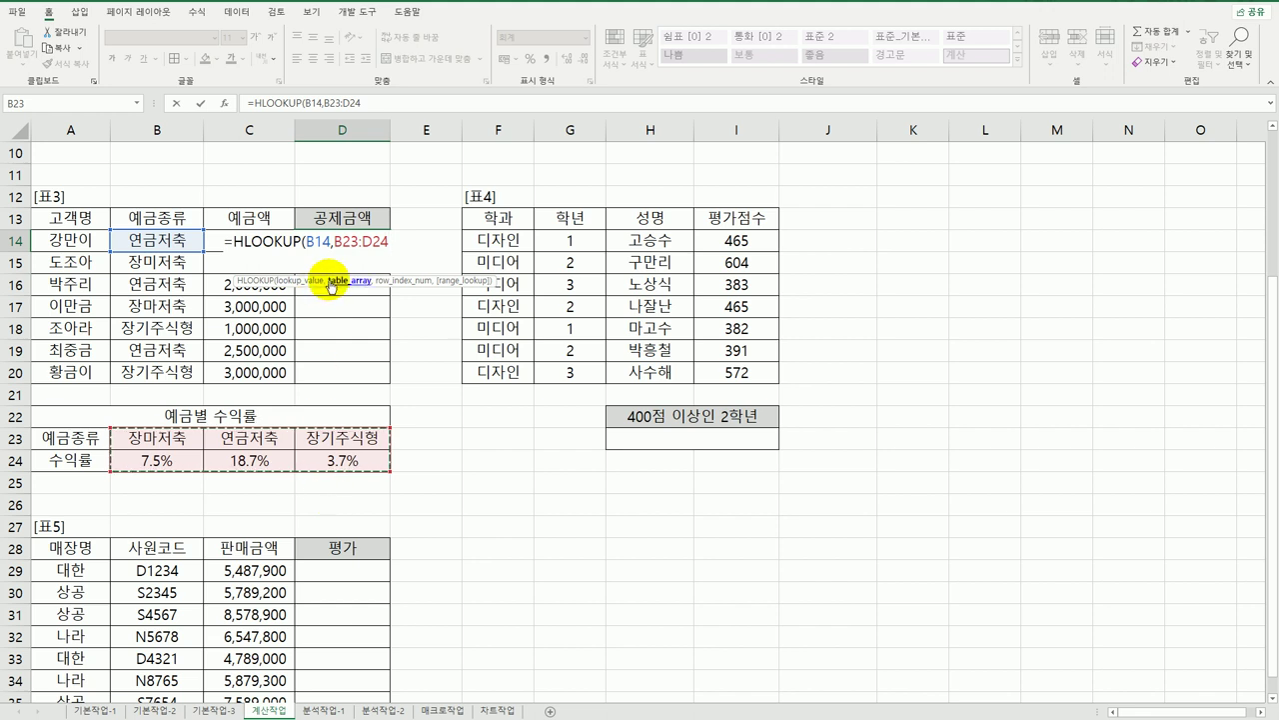
key(F4)
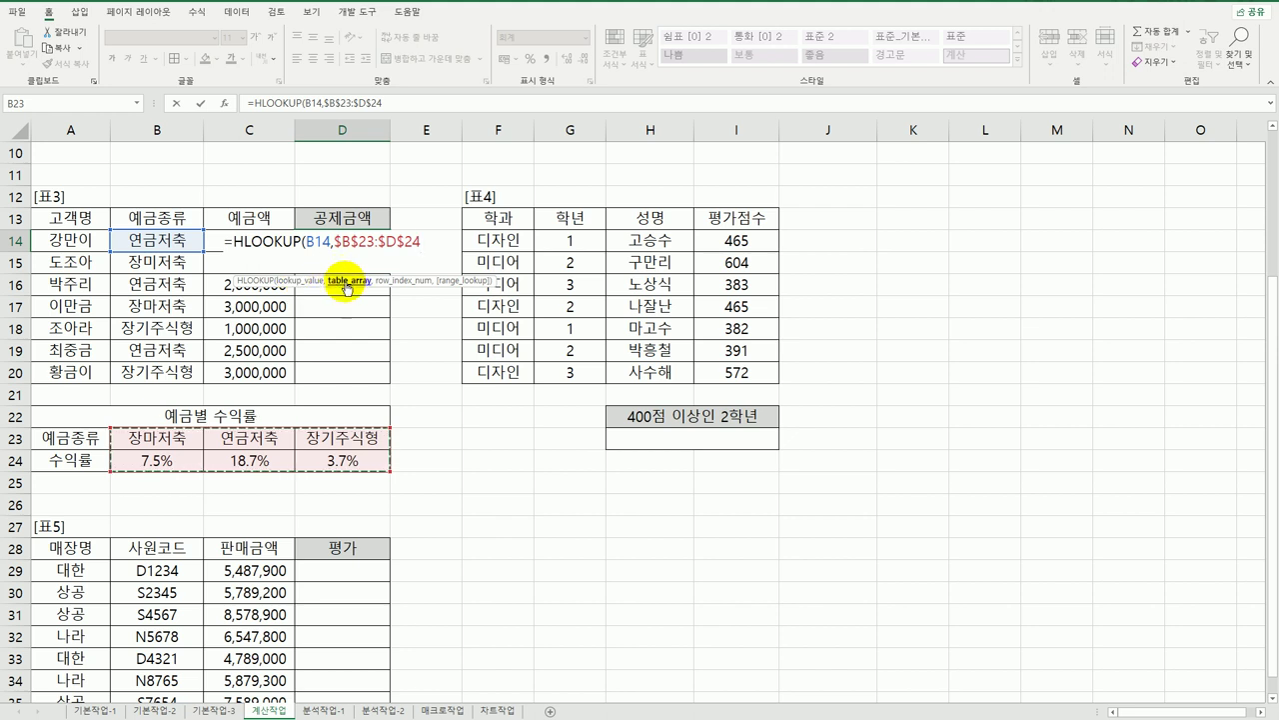
text(,)
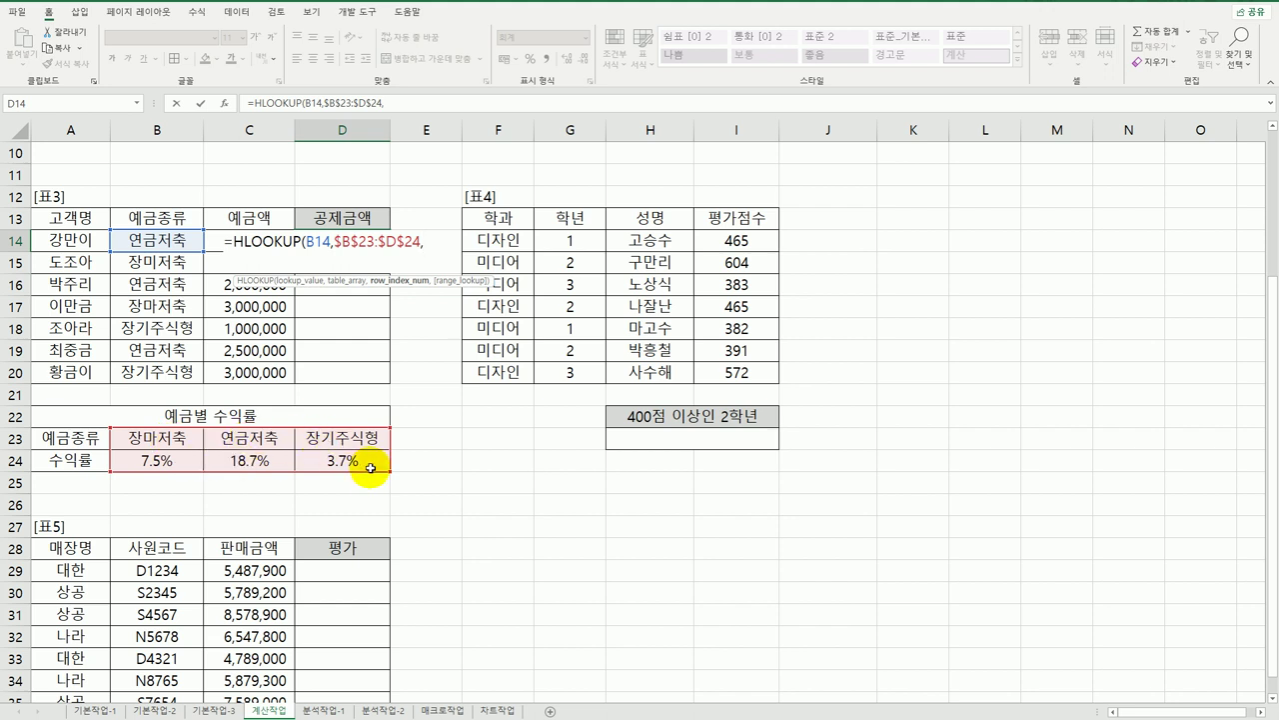
text(2)
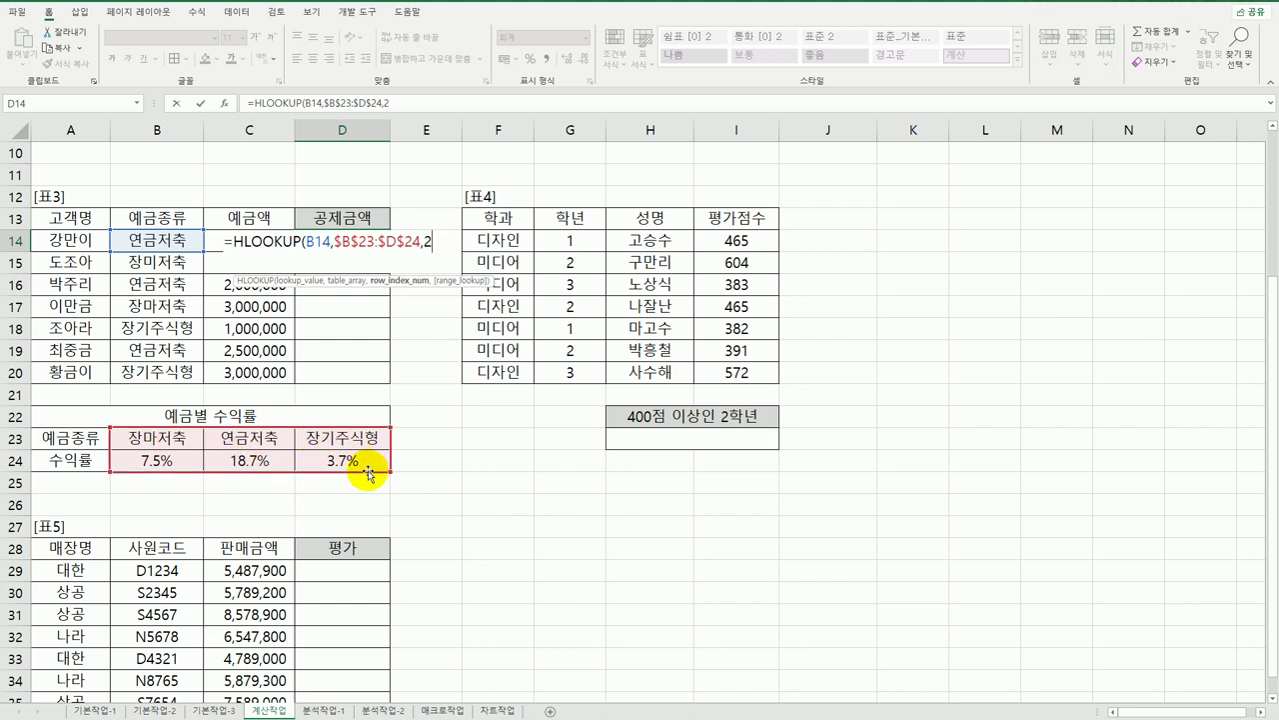
text(,)
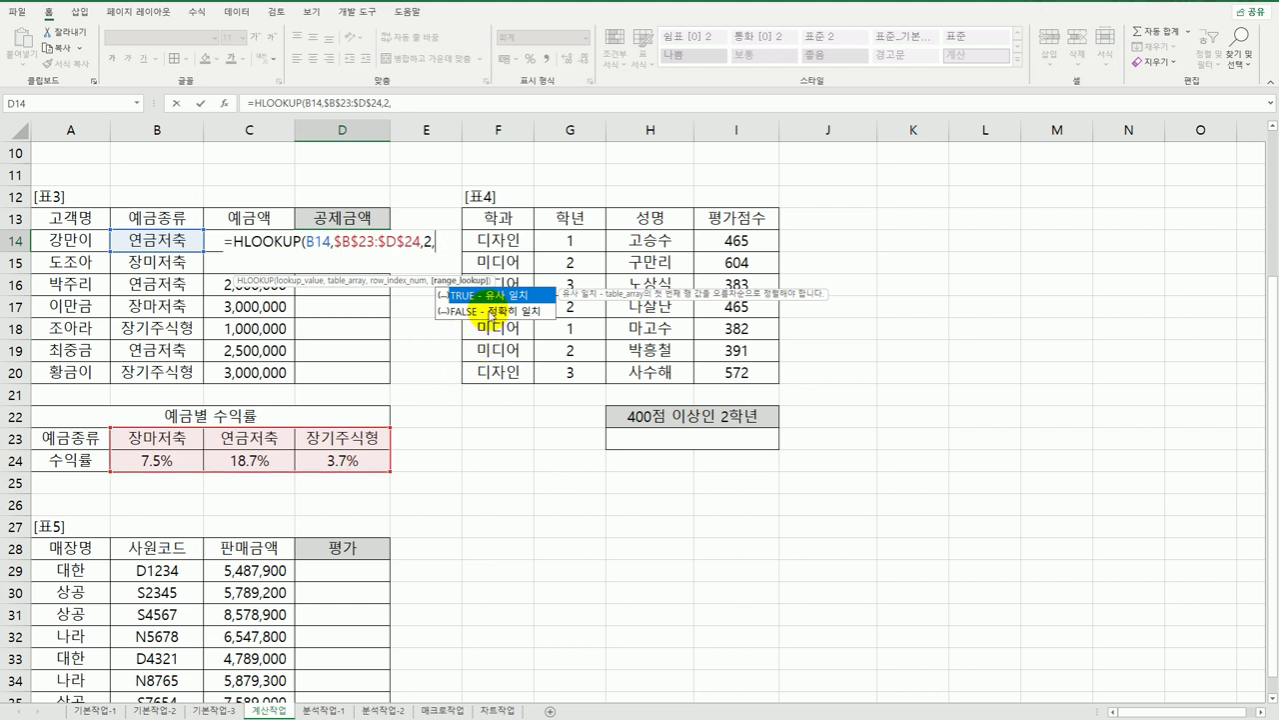
click(491, 312)
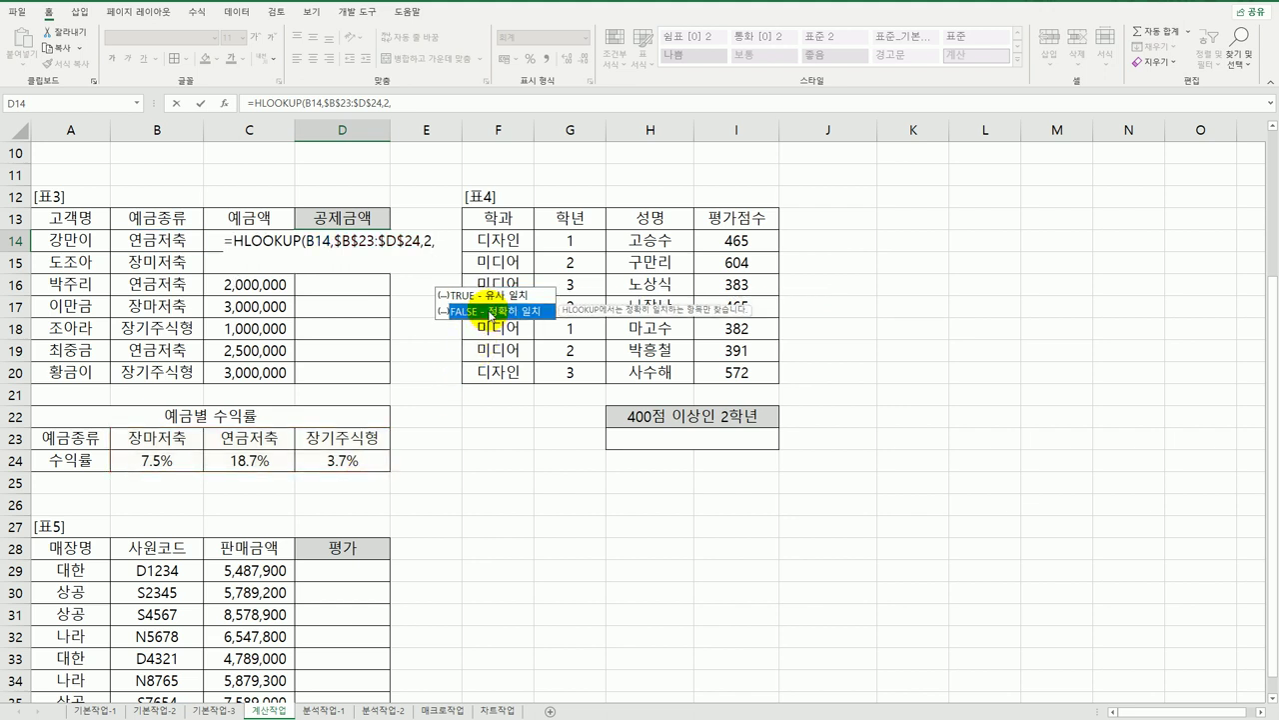
double_click(491, 312)
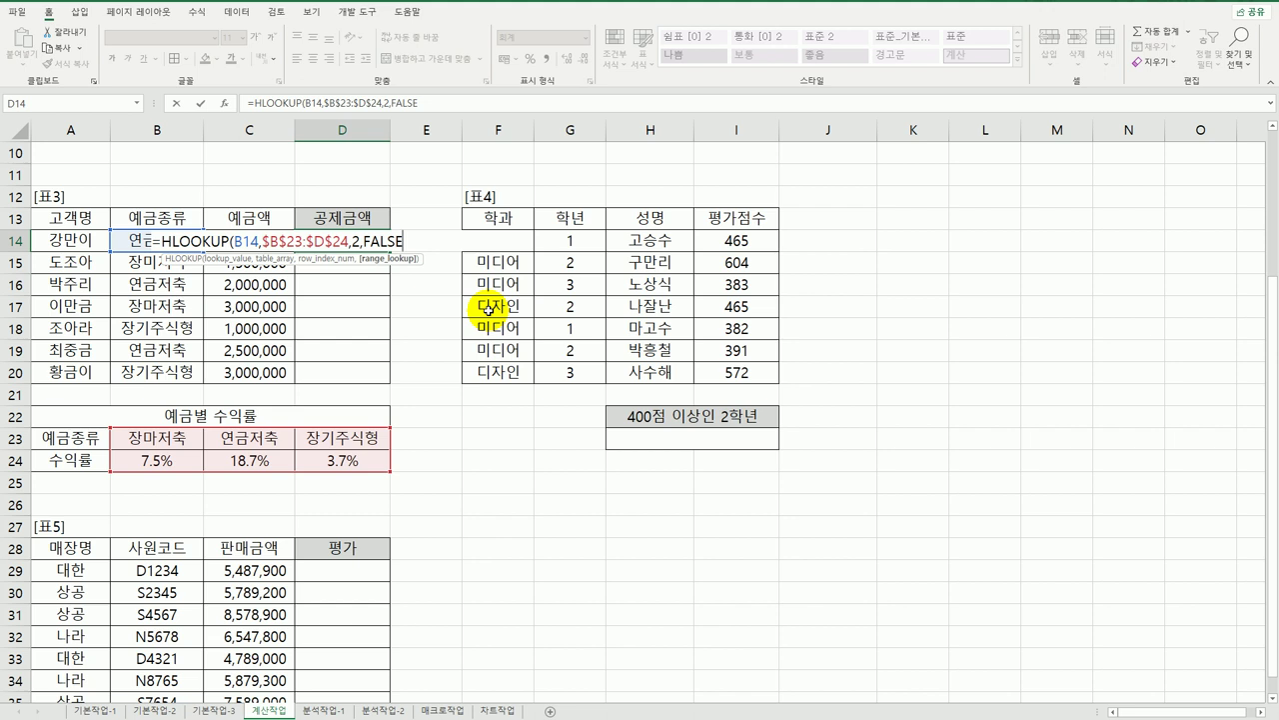
text())
key(Return)
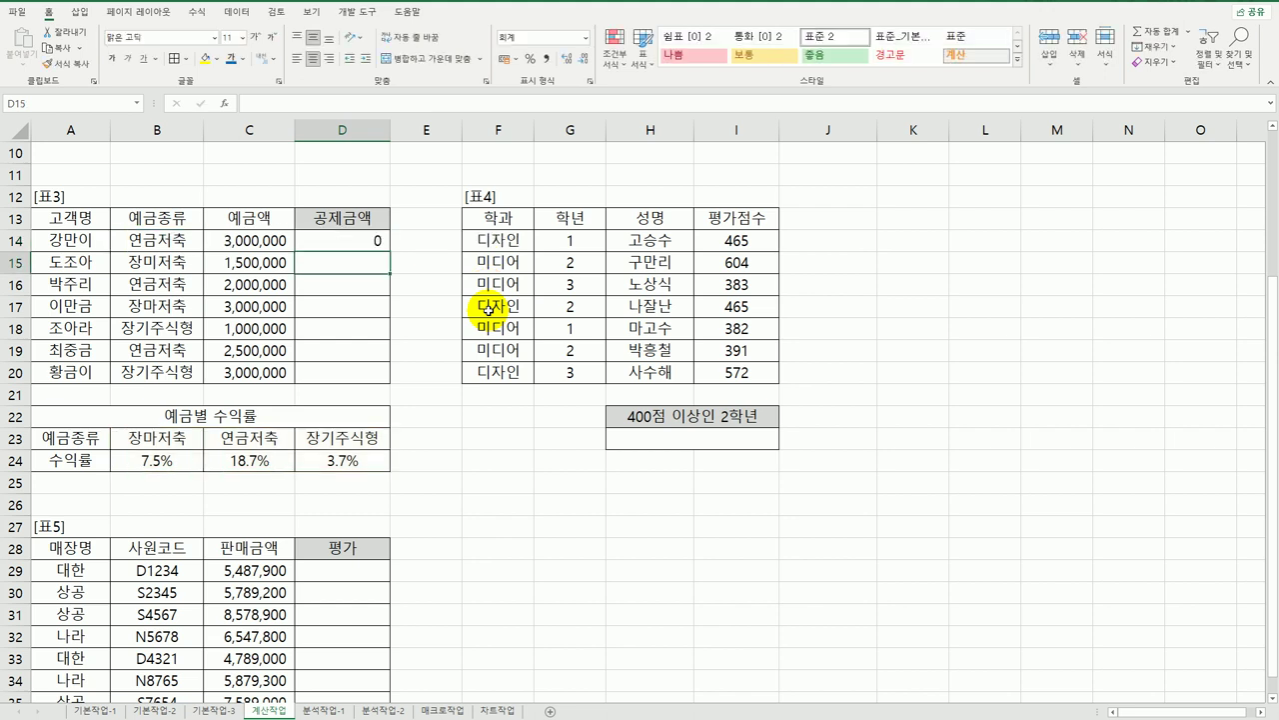
click(357, 240)
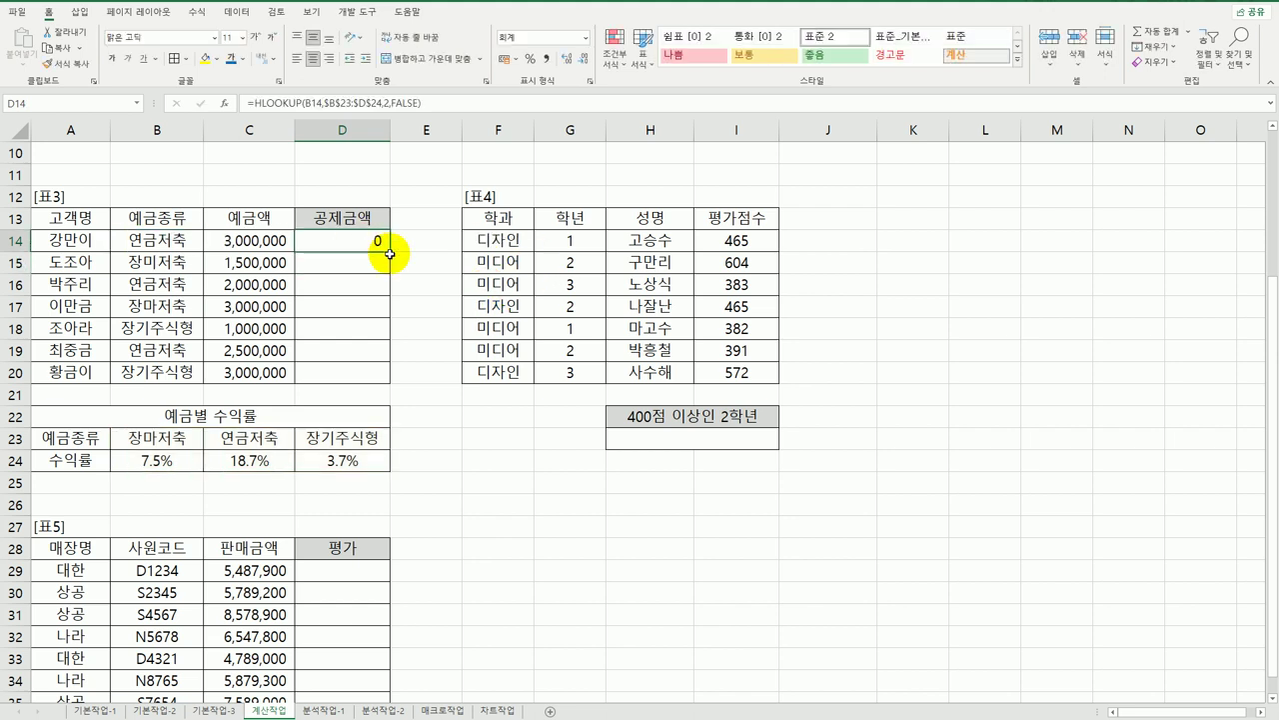
drag(390, 250, 372, 380)
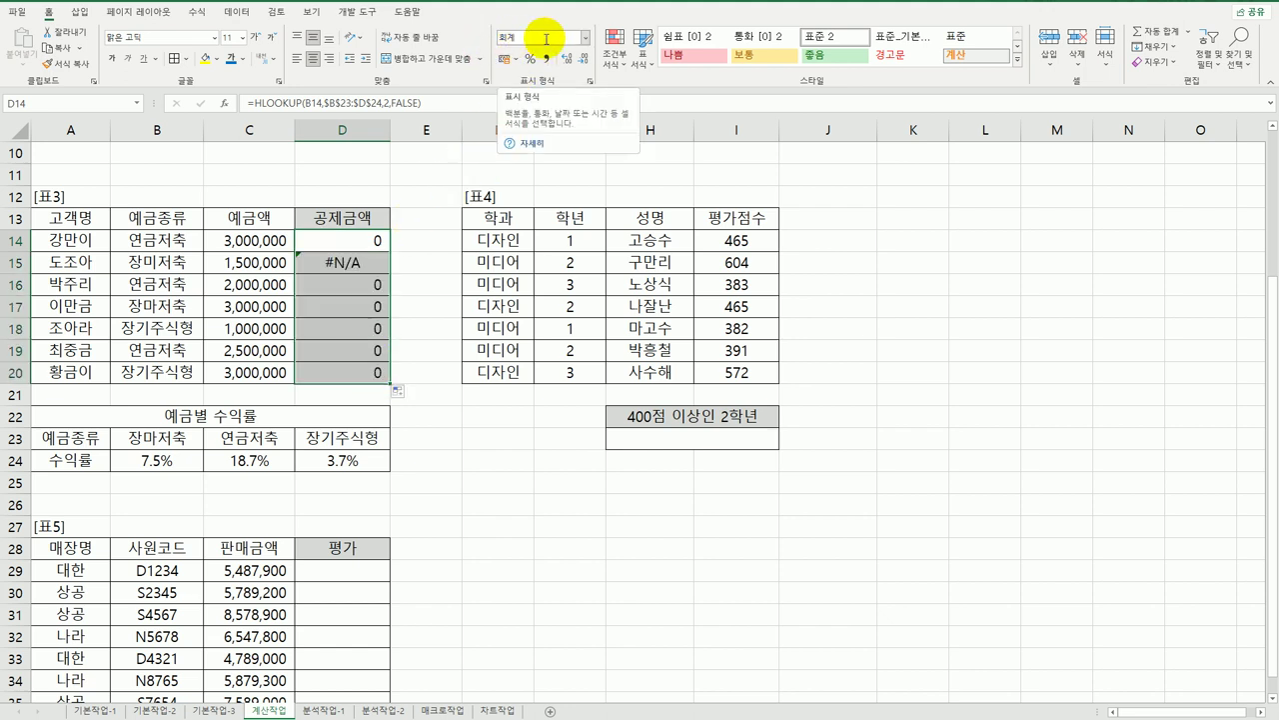
Step: Switch D14:D20 to the 일반 number format to see the unrounded rates, and set it back to 회계
click(587, 38)
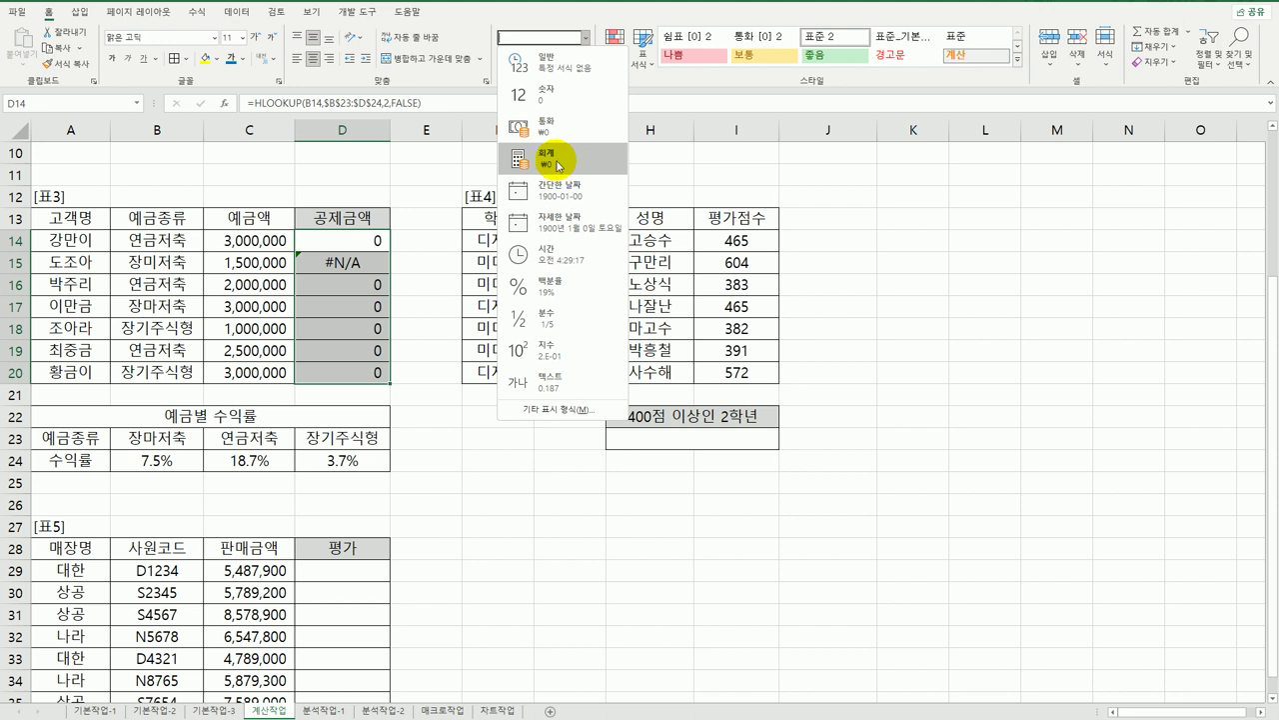
click(545, 60)
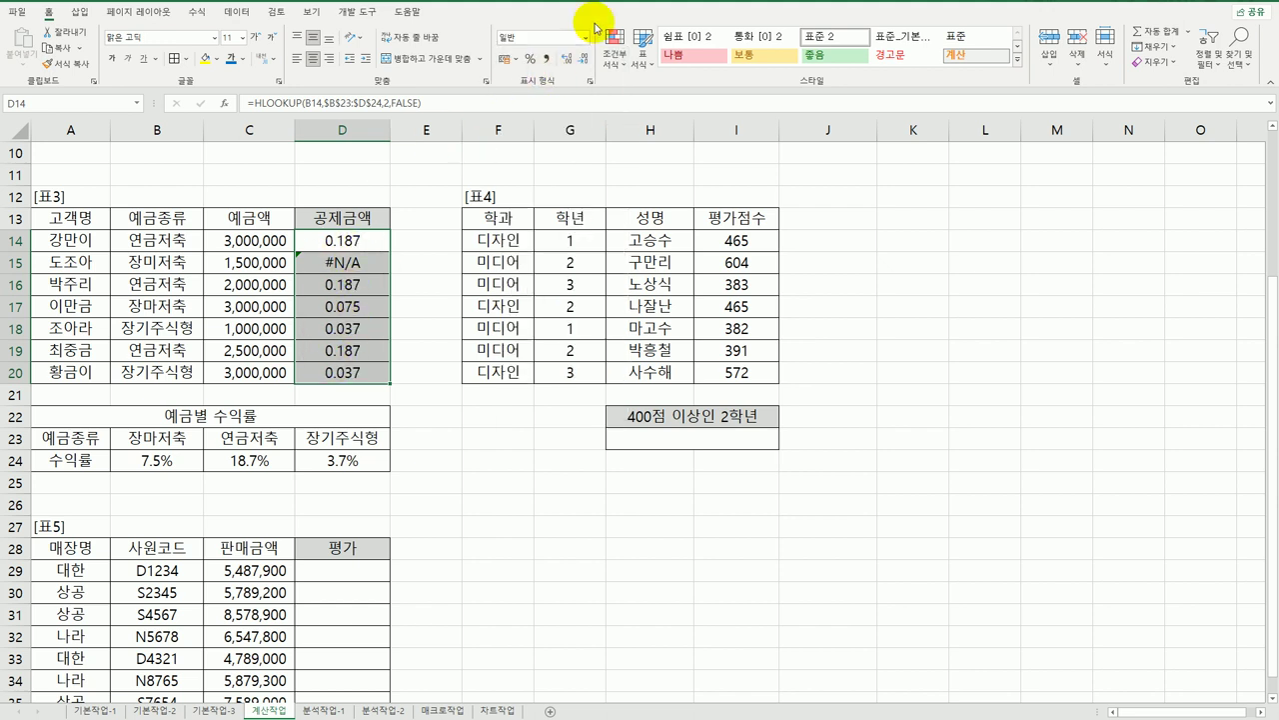
click(585, 37)
click(555, 153)
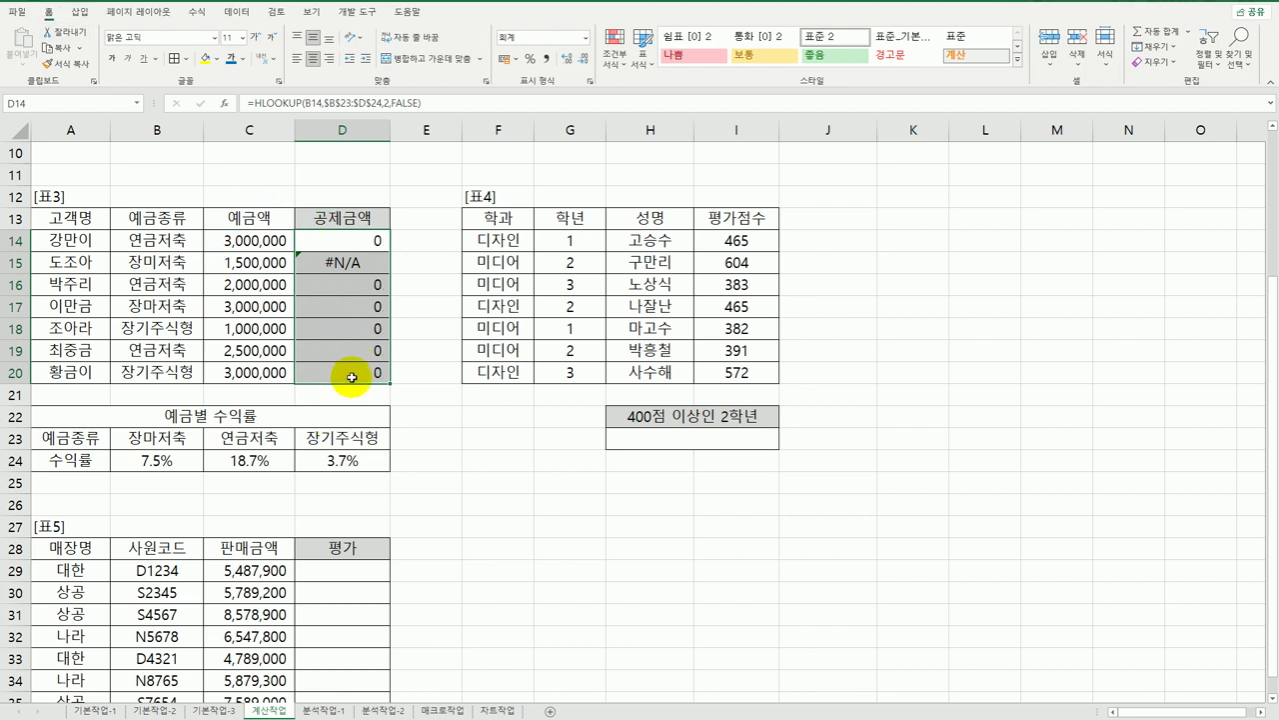
Step: Preview the 일반 number format for D14:D20 in the 셀 서식 dialog without applying it
right_click(367, 288)
click(430, 578)
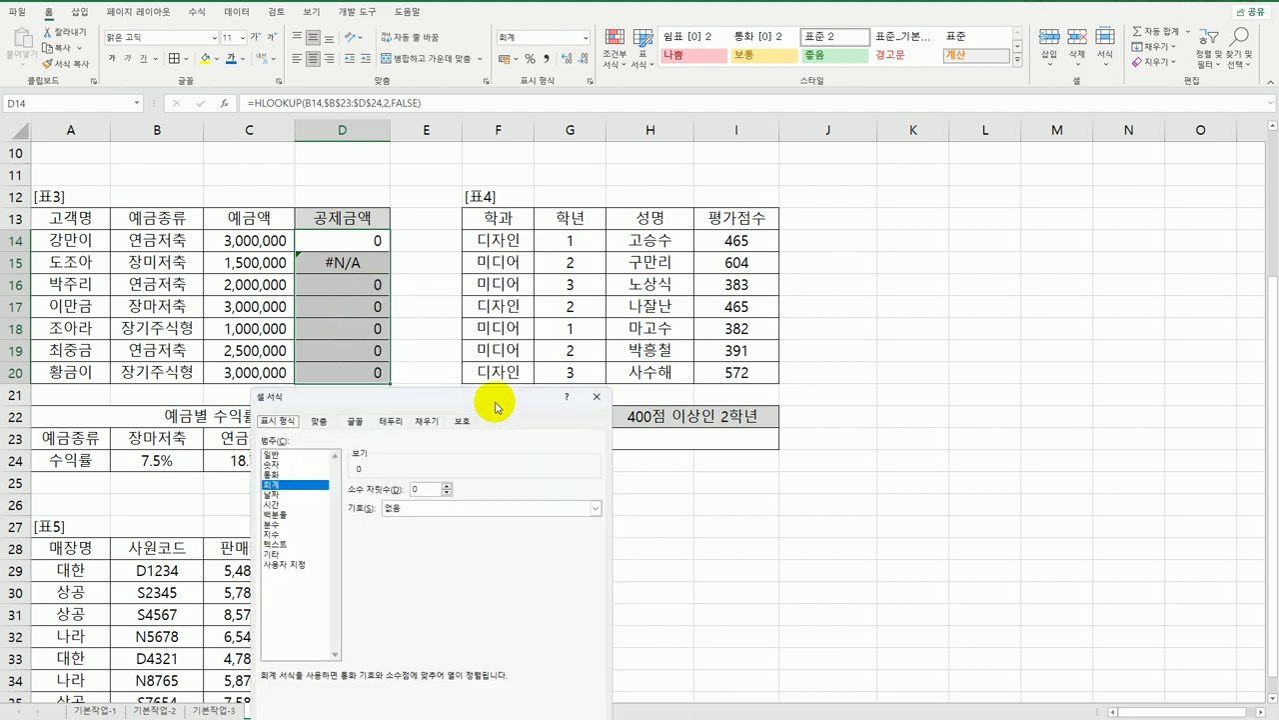
drag(556, 405, 648, 262)
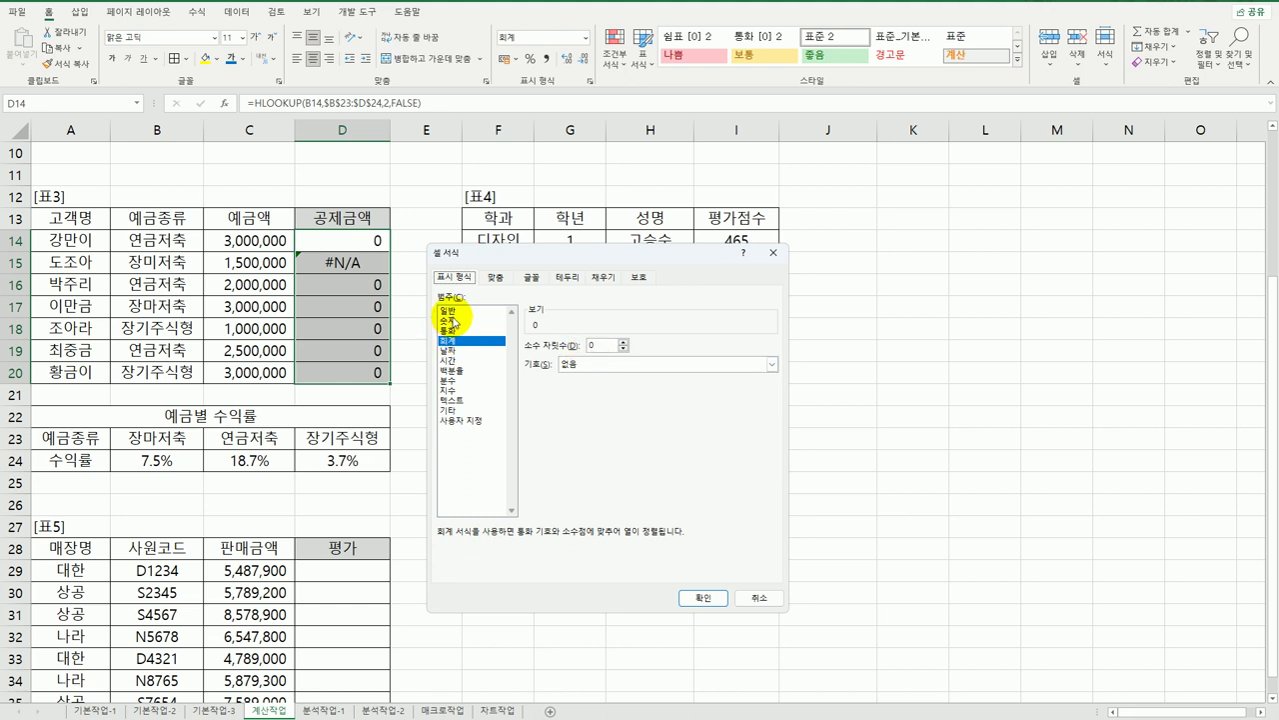
click(451, 311)
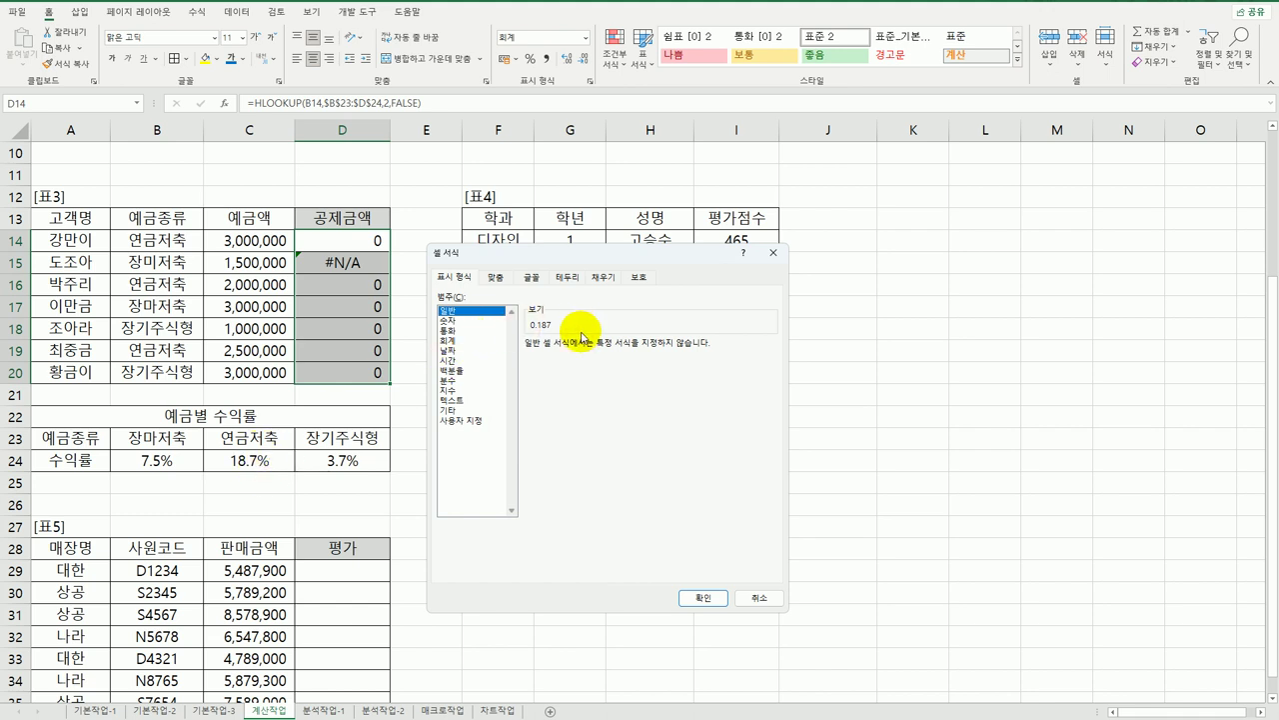
click(755, 599)
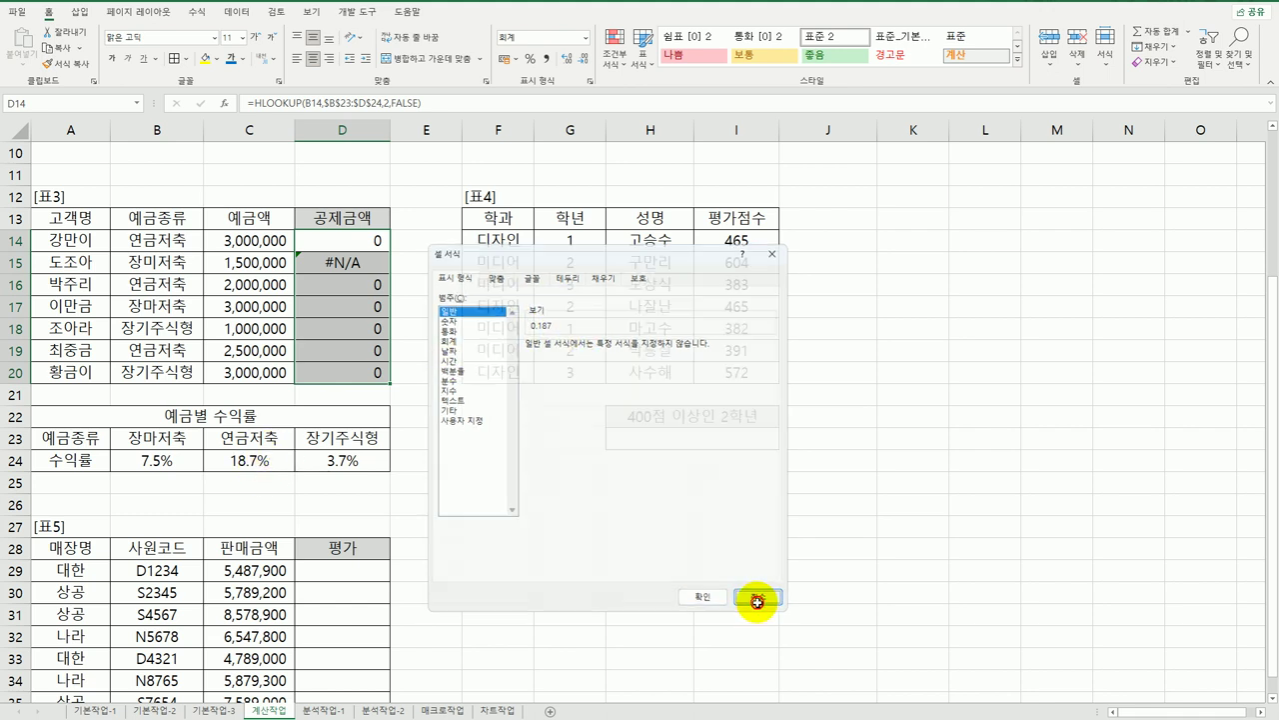
Step: Multiply the HLOOKUP result in D14 by the deposit amount in C14, and fill the formula down through D20
click(447, 104)
text(*)
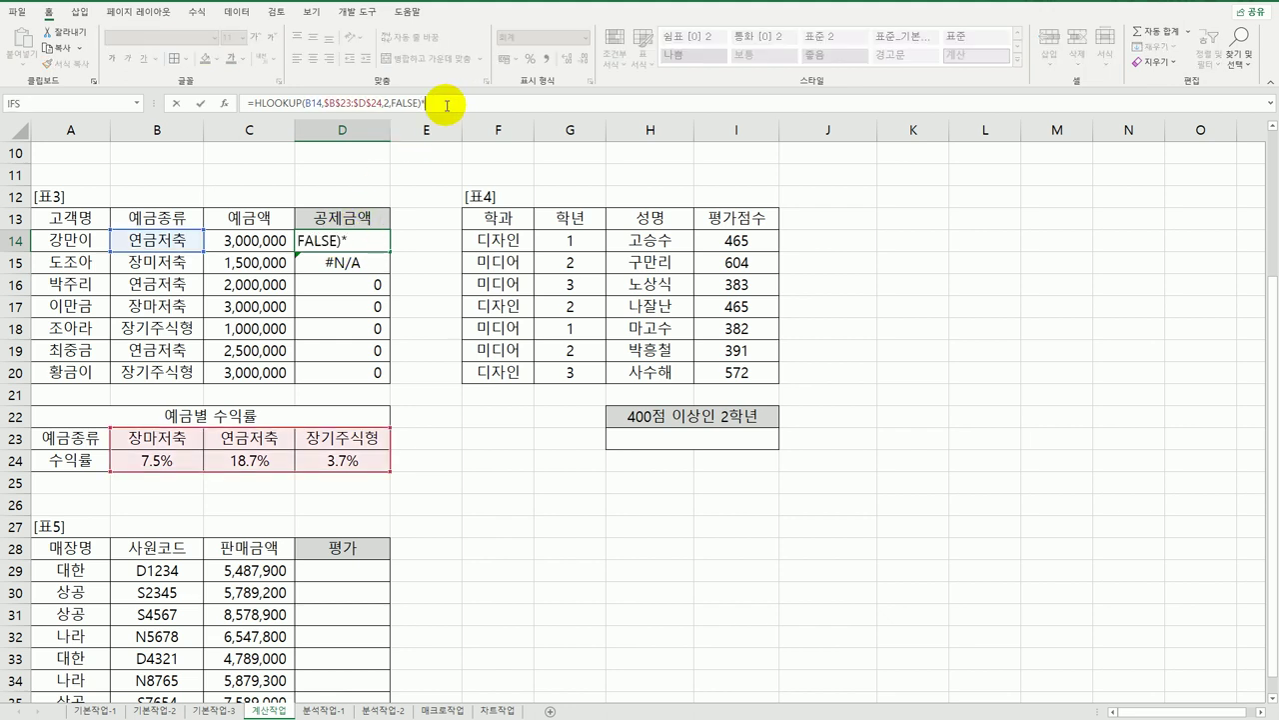
click(270, 240)
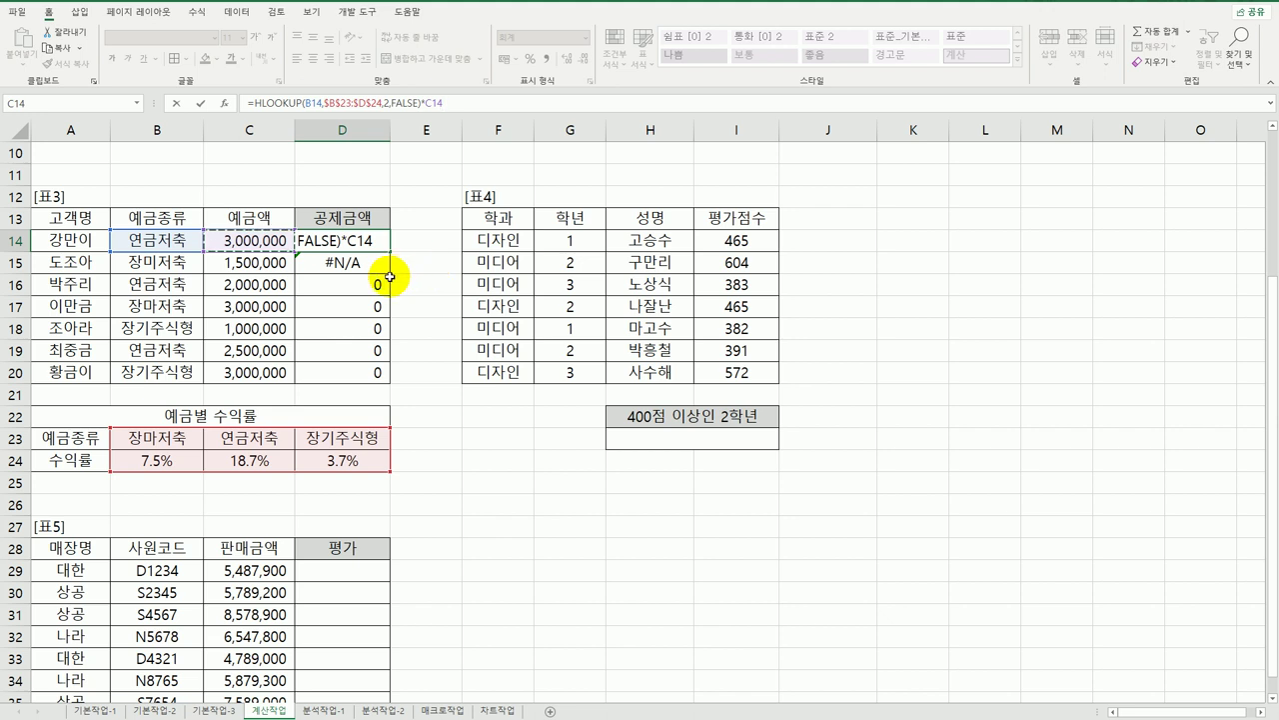
key(Return)
click(377, 242)
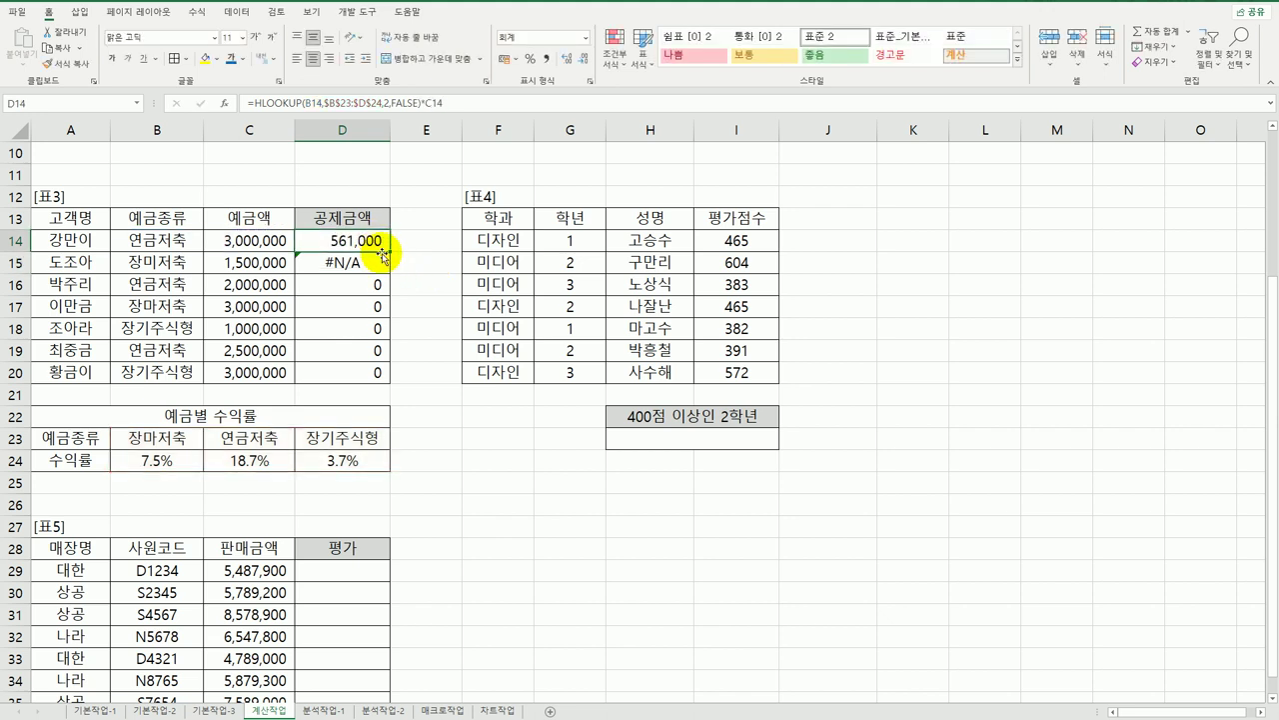
drag(376, 242, 377, 375)
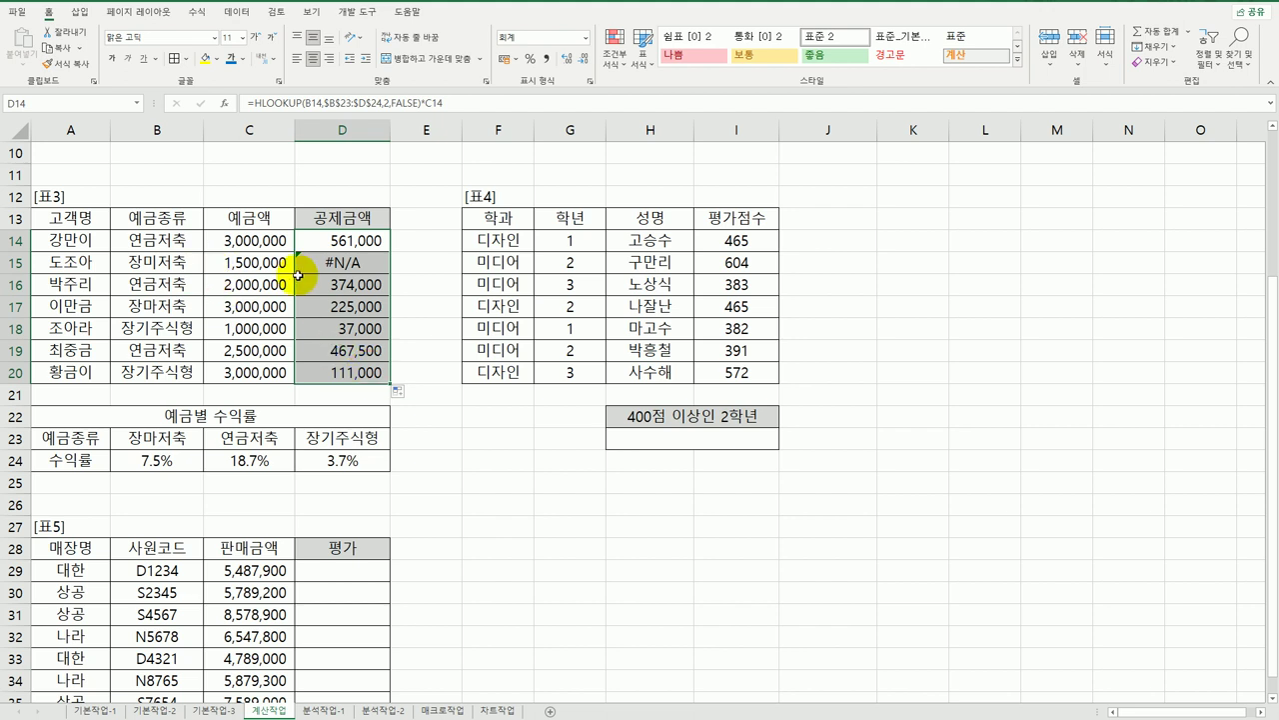
Step: Compare the 예금종류 entry in B15 with the rate table heading in B23
click(173, 270)
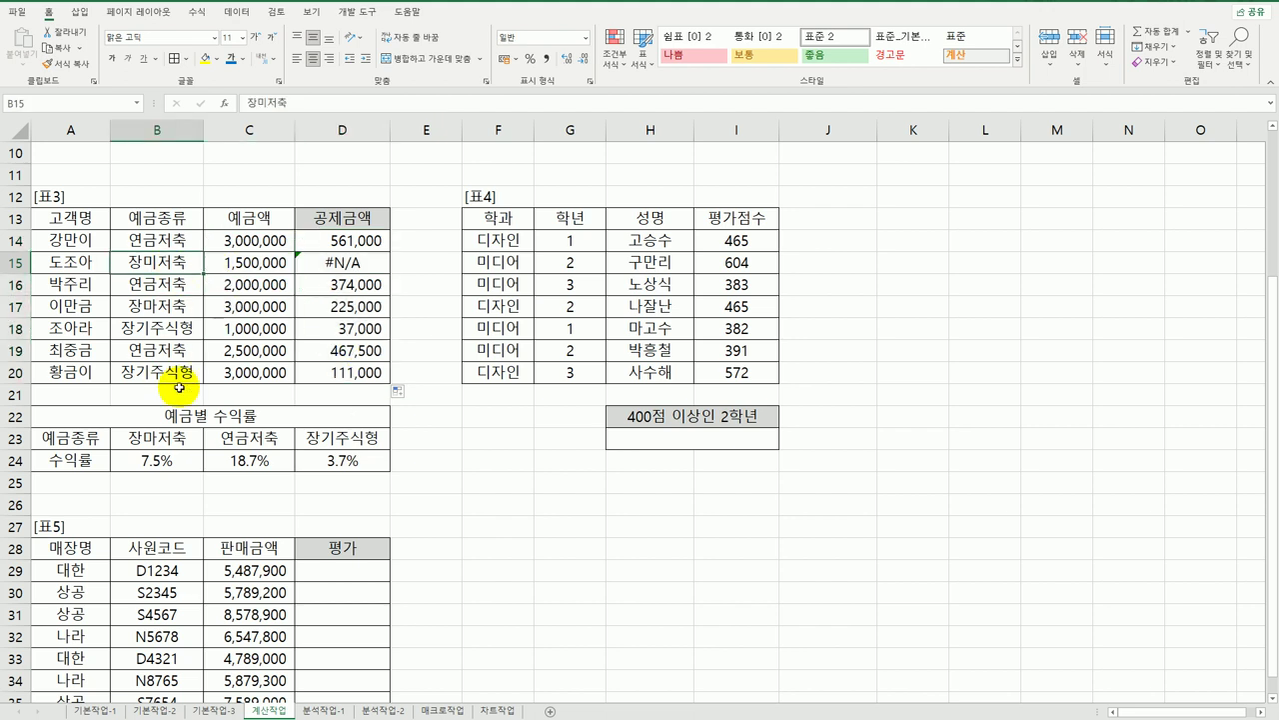
click(182, 440)
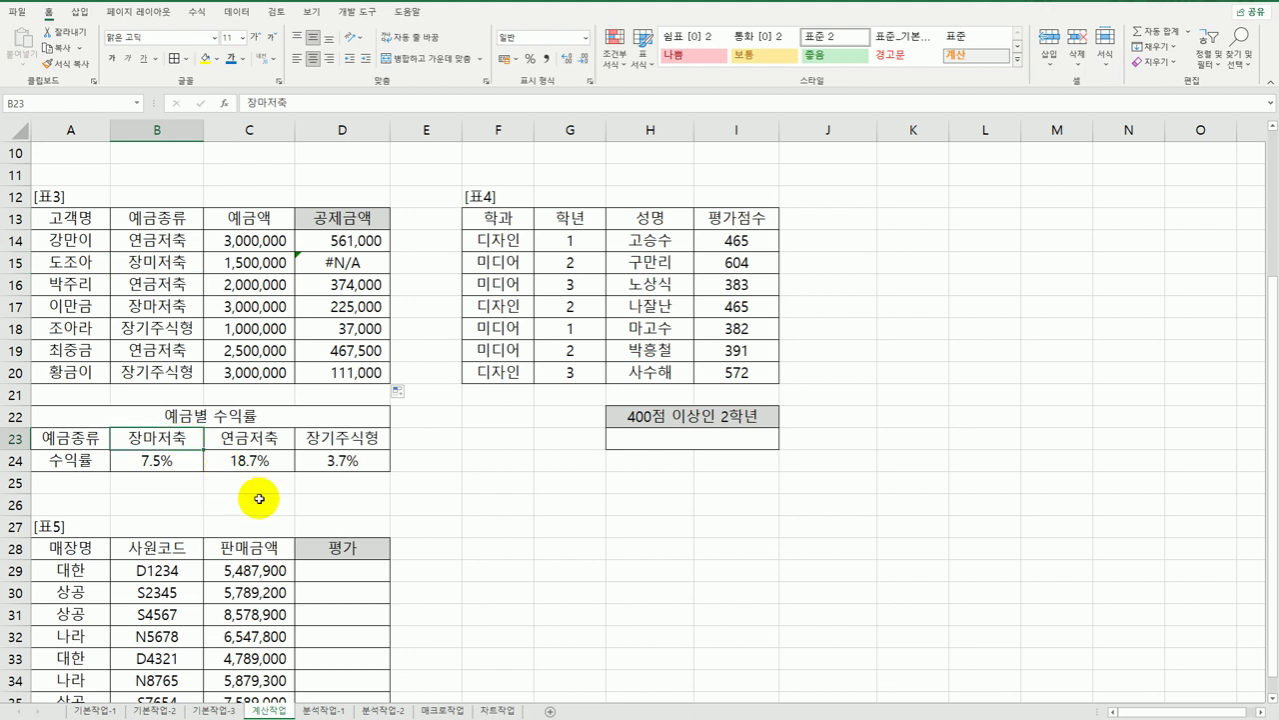
Step: Wrap the D14 formula in IFERROR so errors return "예금종류오류", and fill it down through D20
click(352, 242)
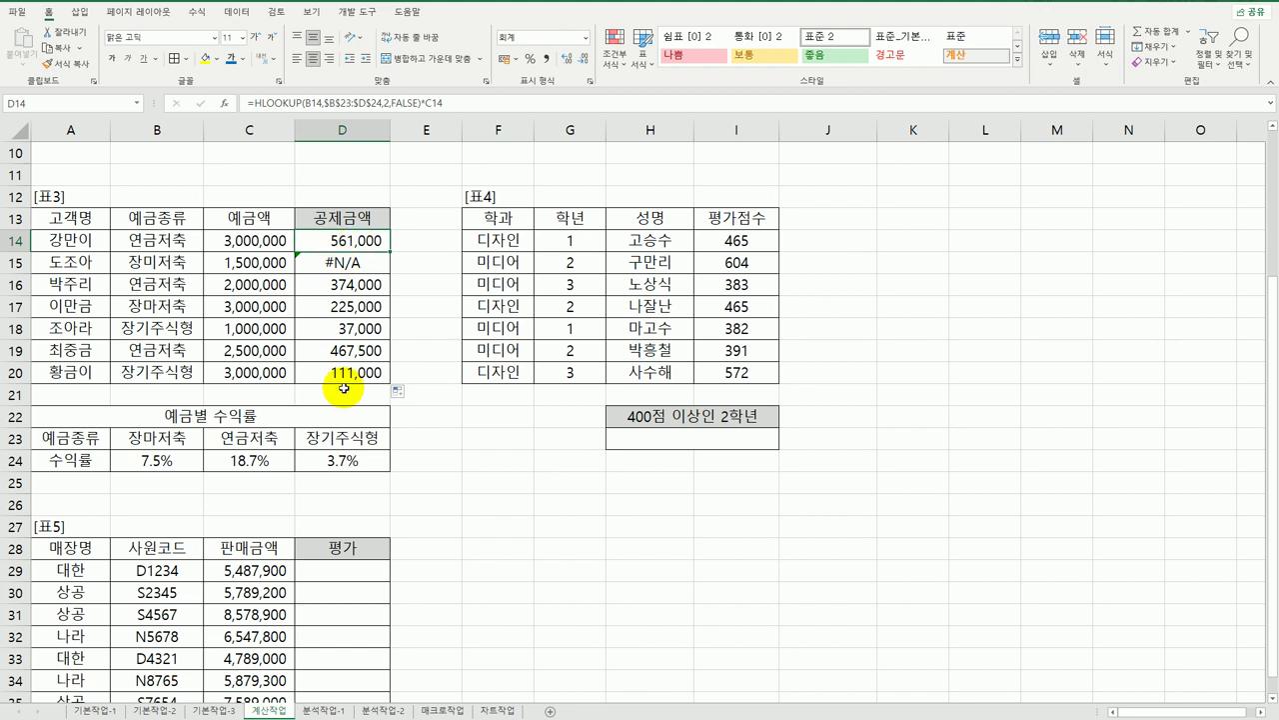
double_click(316, 244)
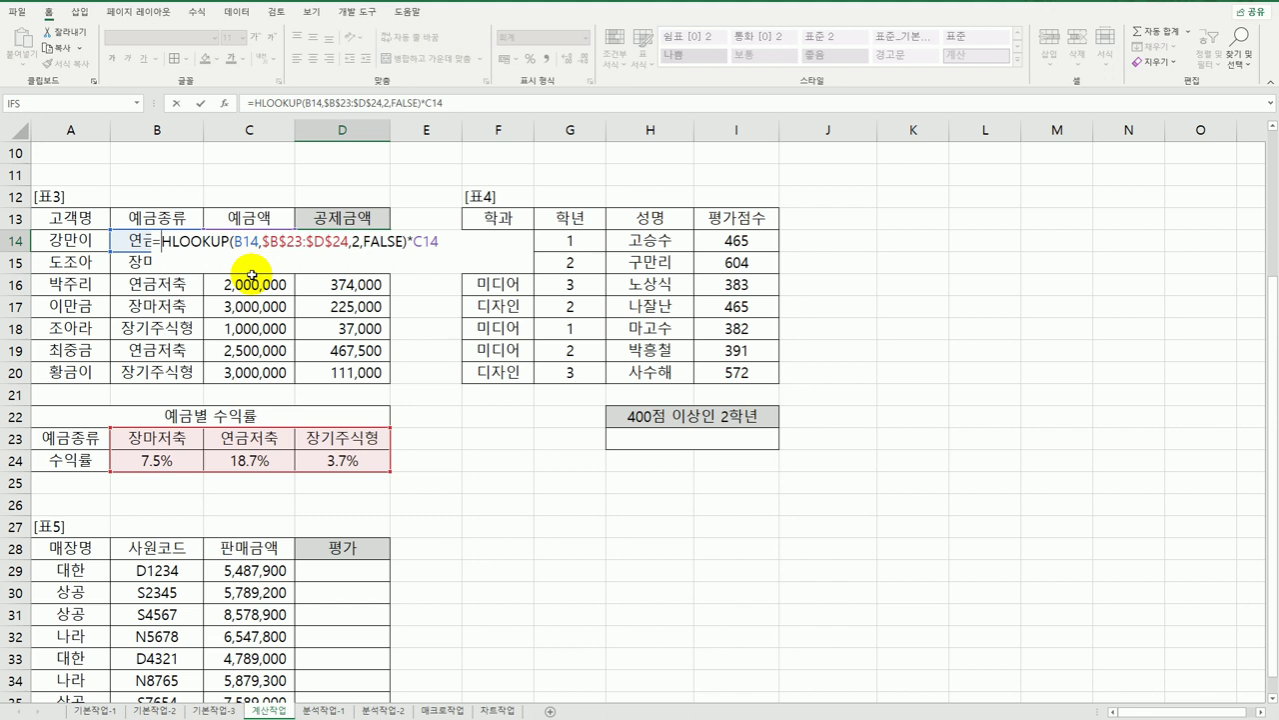
text(if)
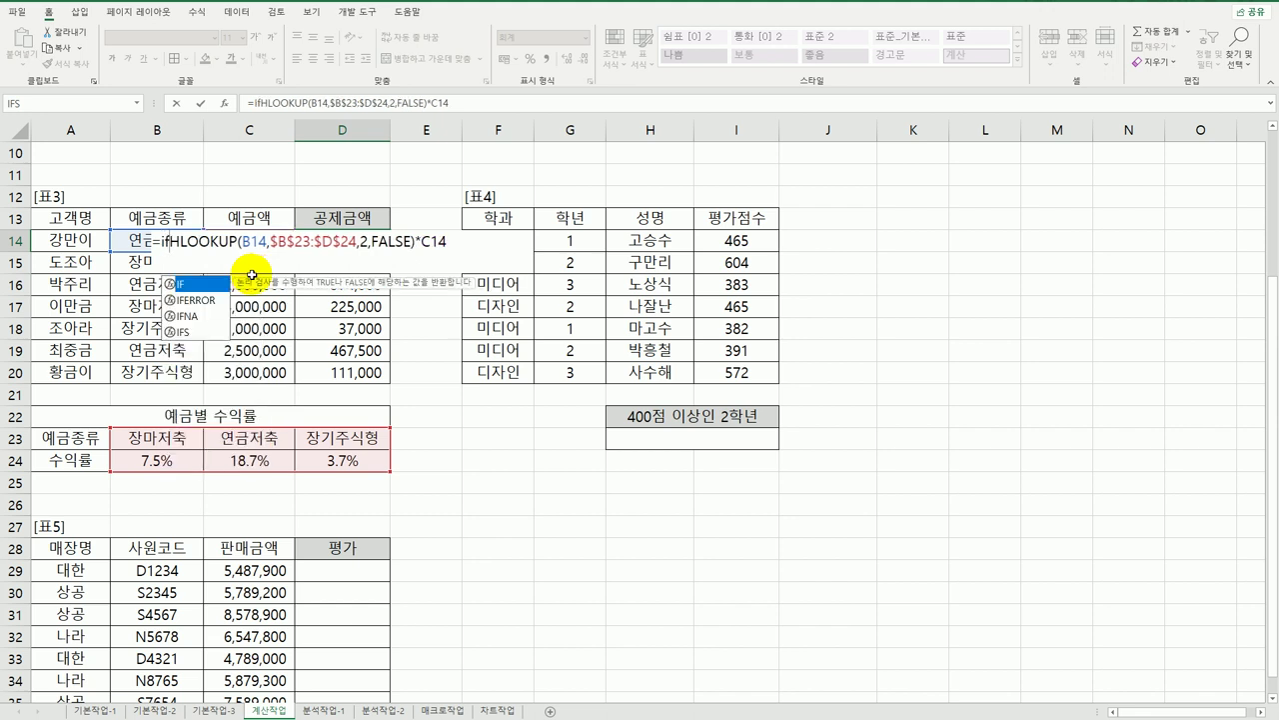
double_click(204, 297)
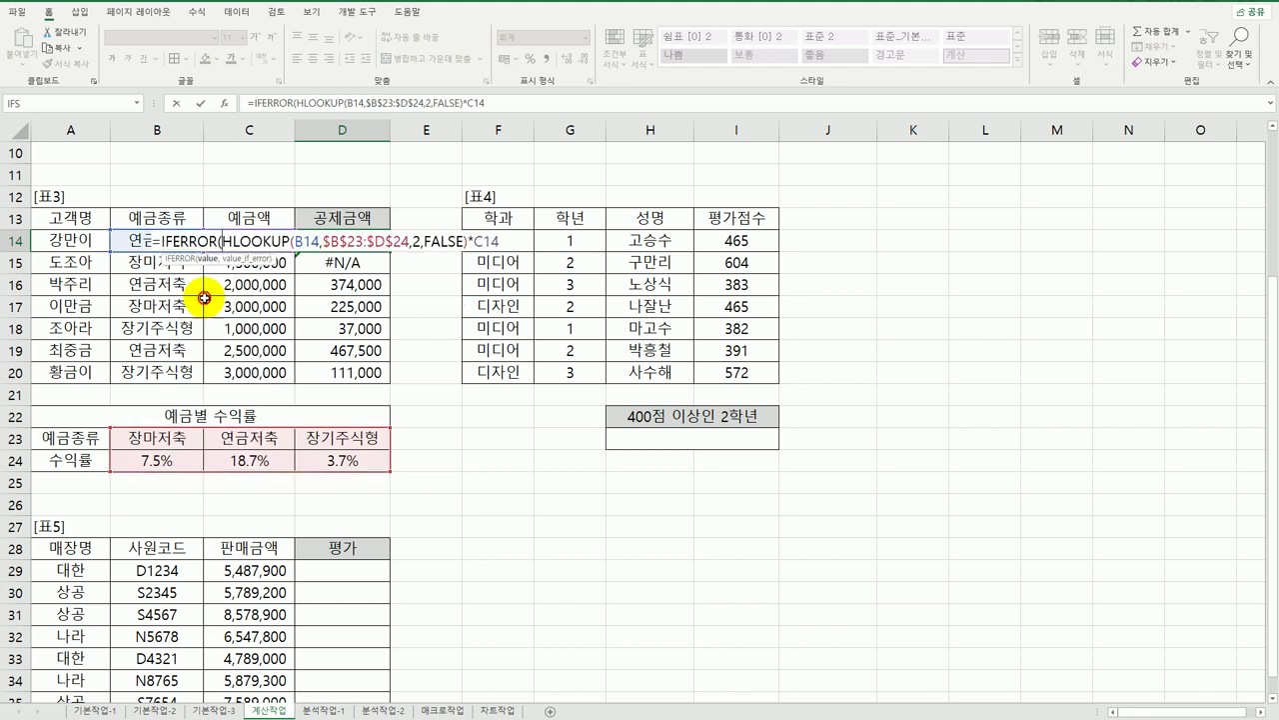
click(517, 243)
text(,)
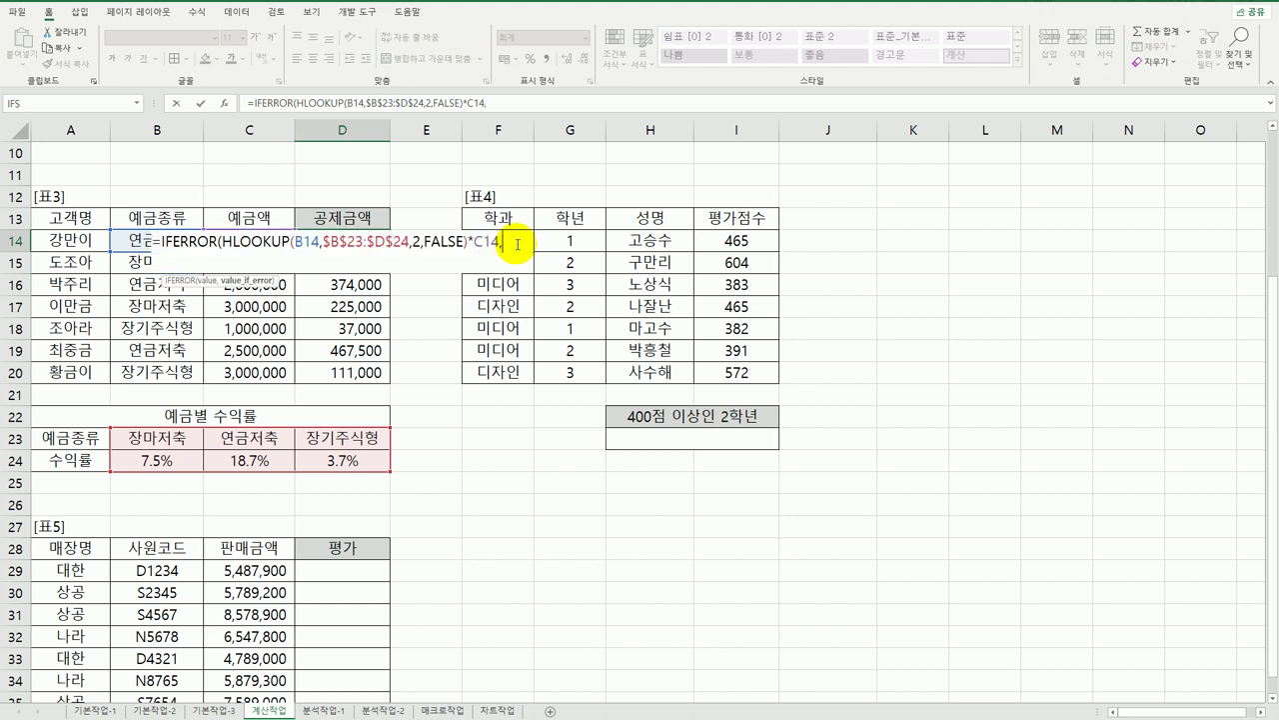
text("예금종류)
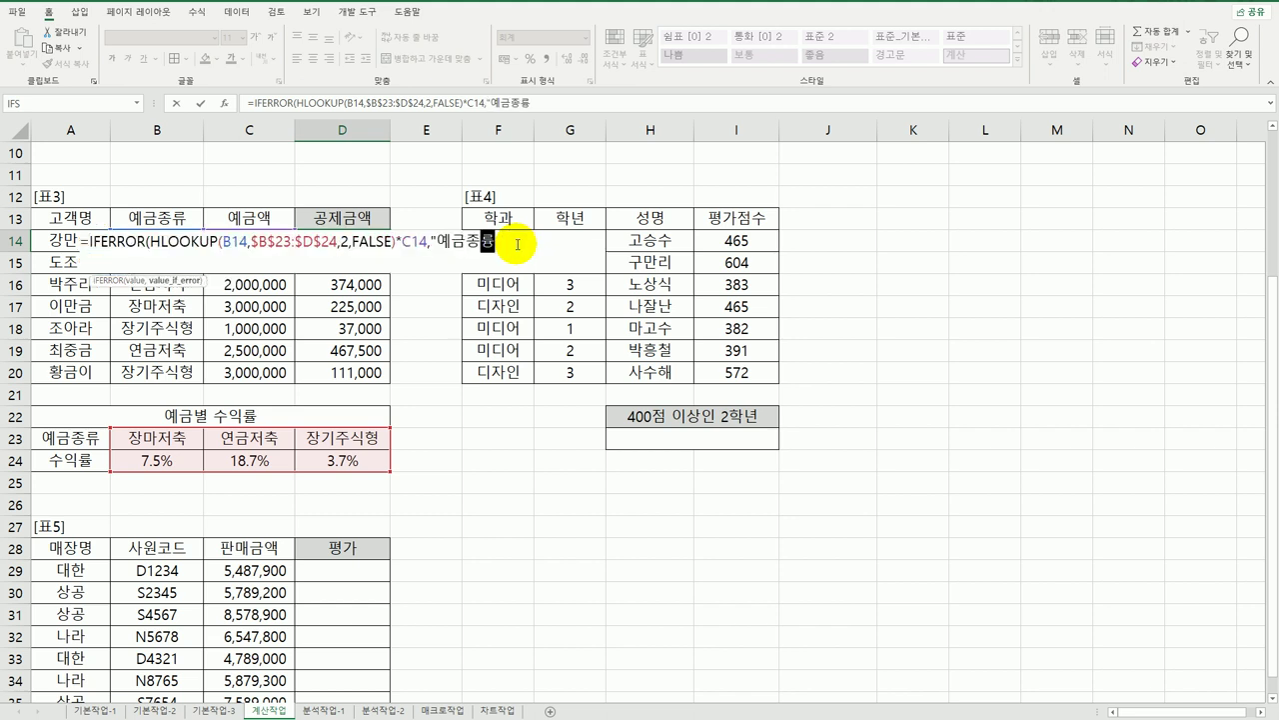
text(오류"))
key(Return)
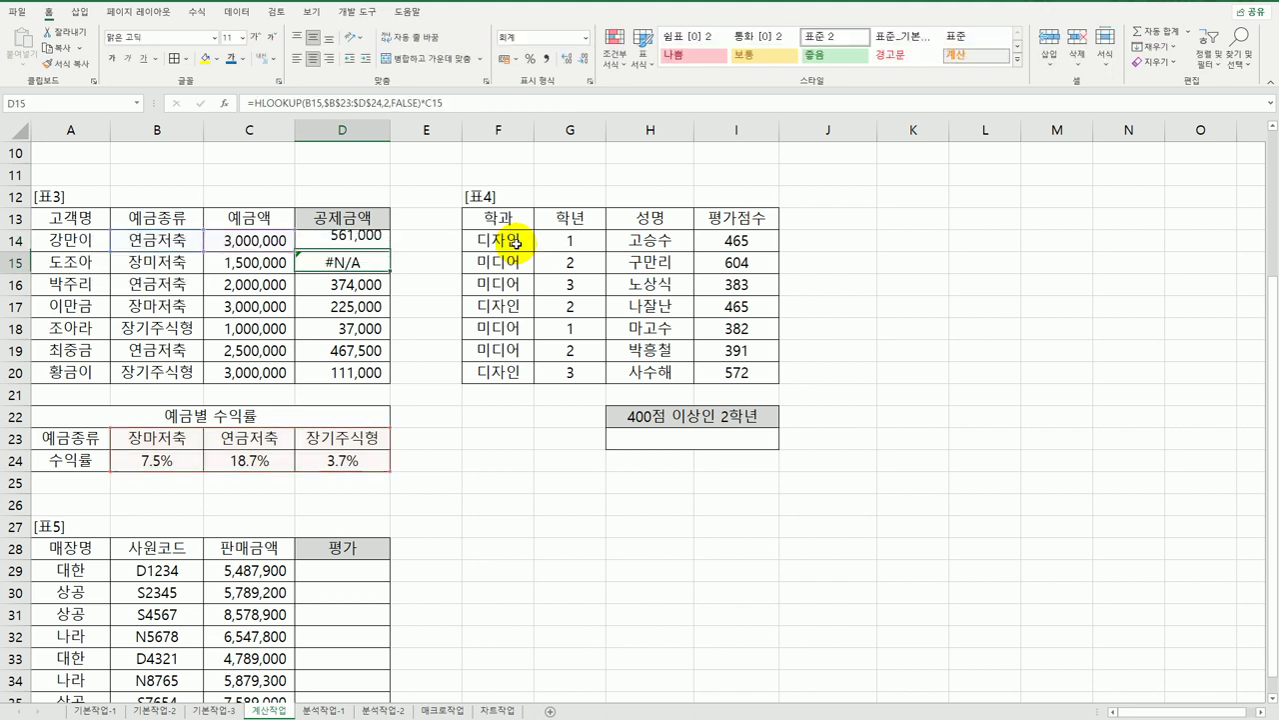
click(354, 245)
drag(390, 250, 361, 372)
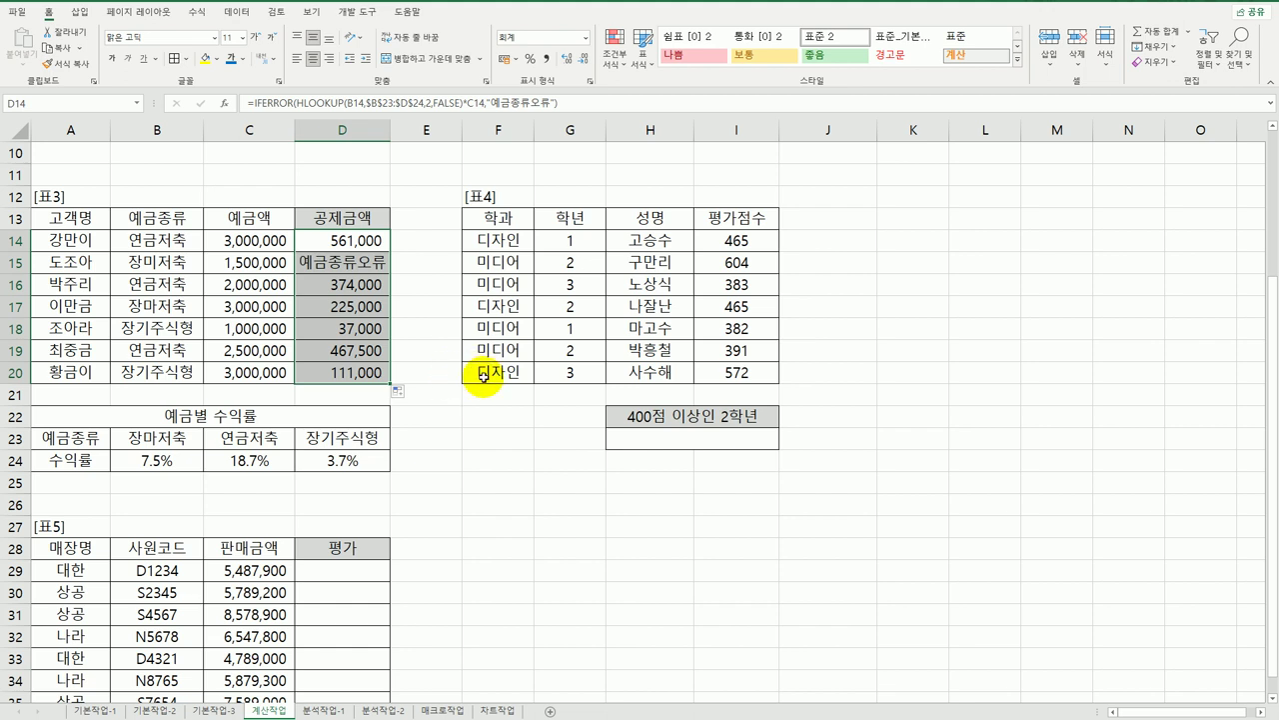
Step: Start a COUNTIFS formula in H23 of 표4 with the 학년 range G14:G20 and the criterion 2
click(665, 437)
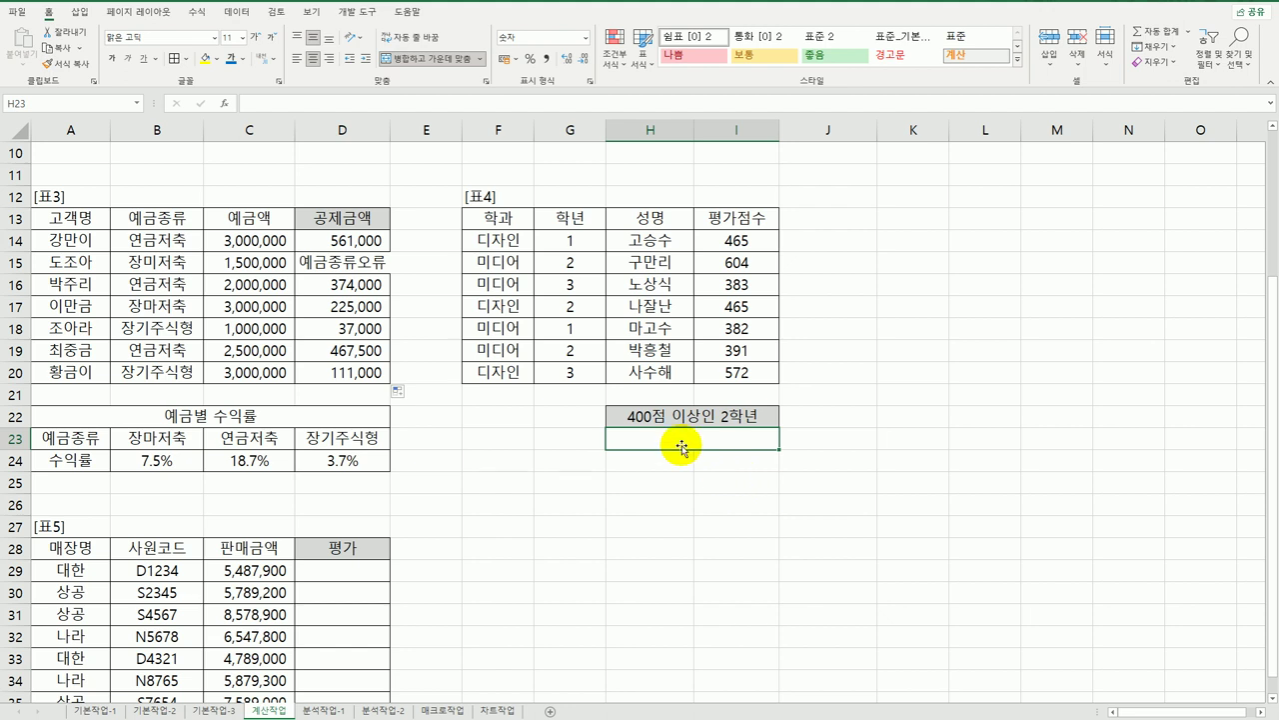
drag(571, 241, 570, 371)
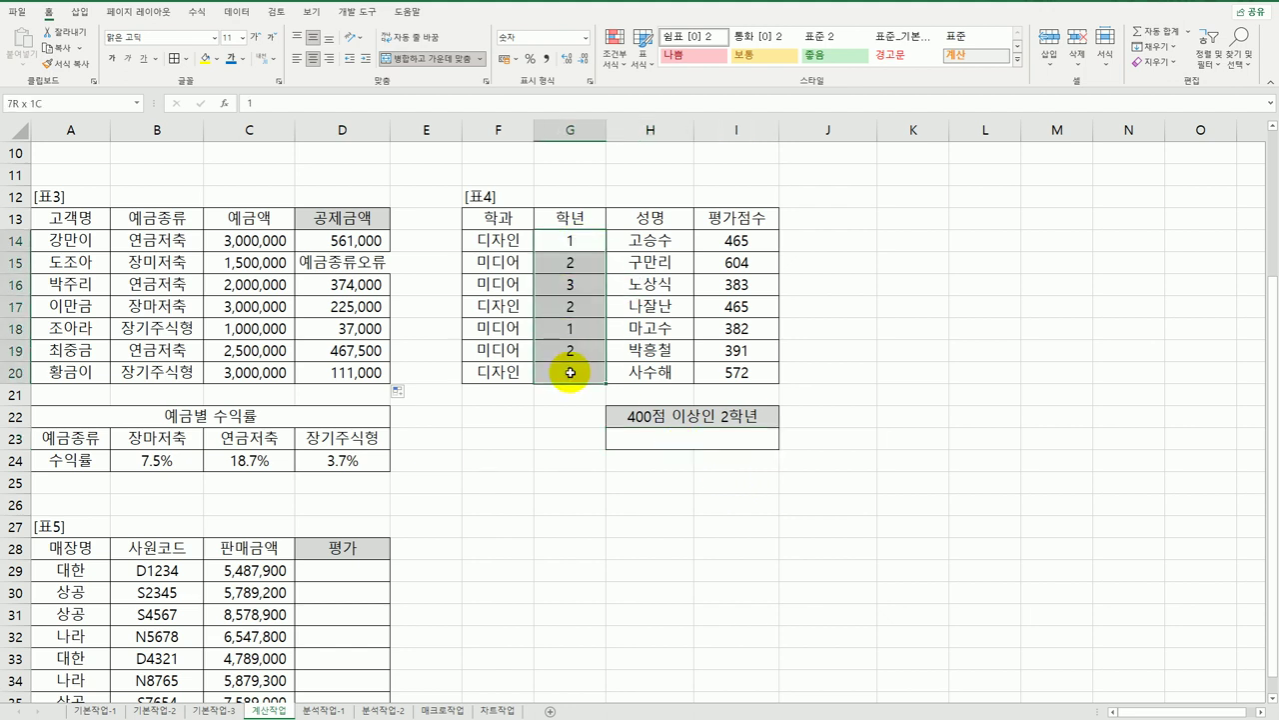
drag(736, 241, 729, 383)
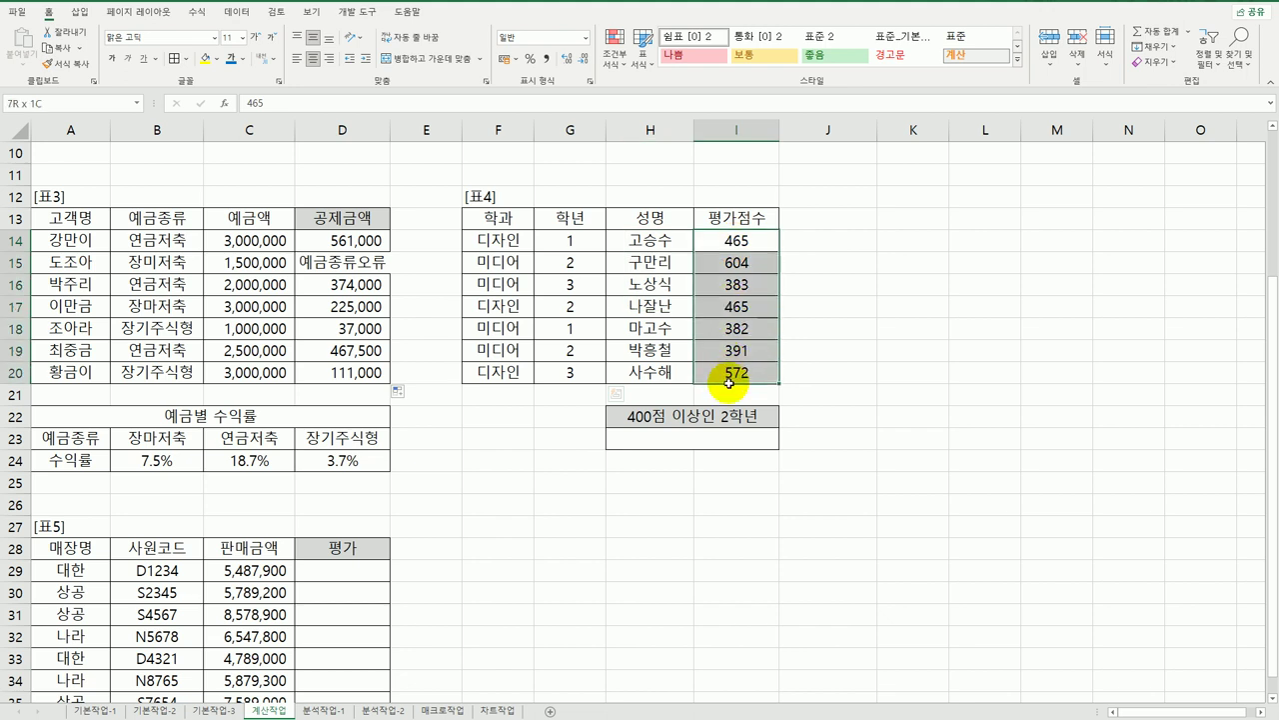
click(710, 435)
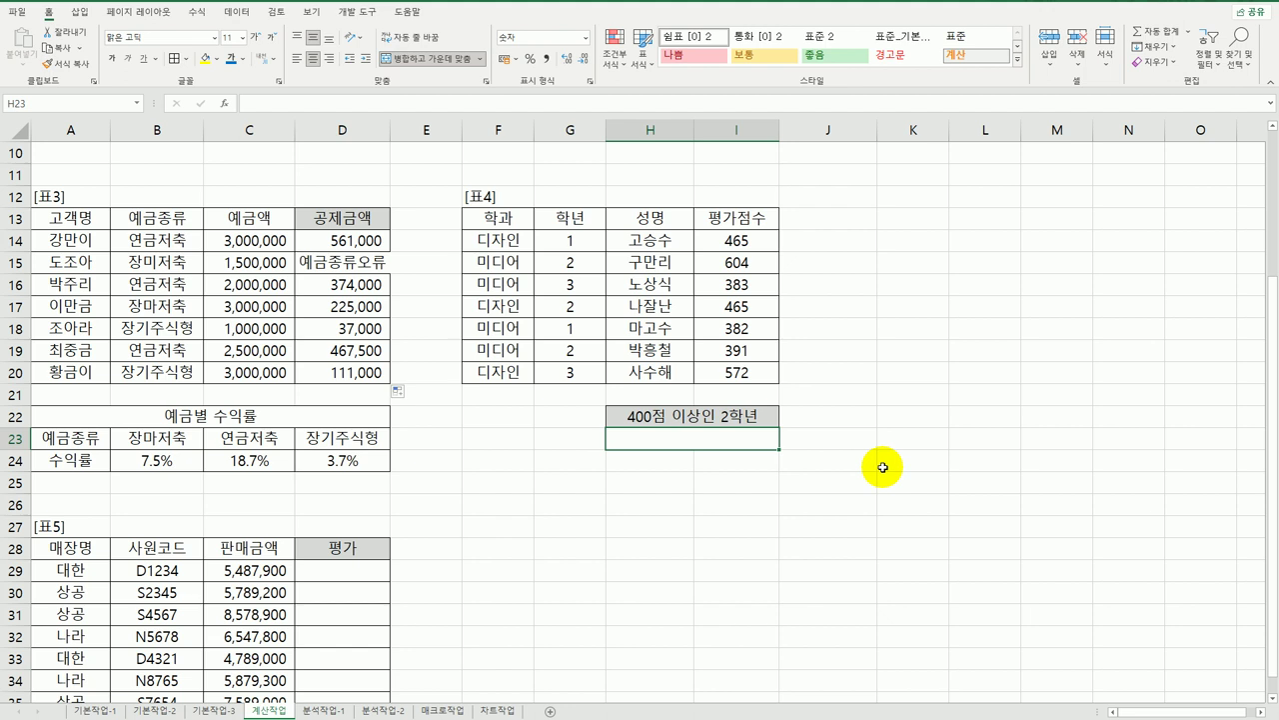
text(=)
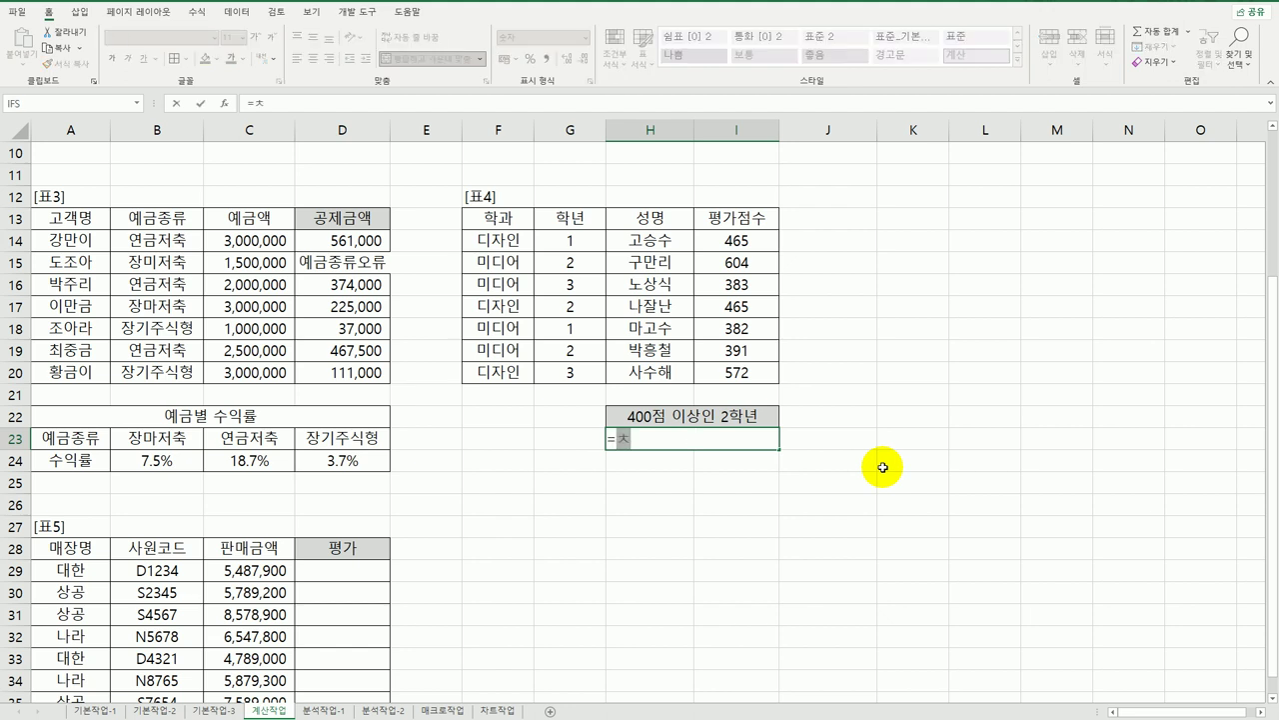
text(coun)
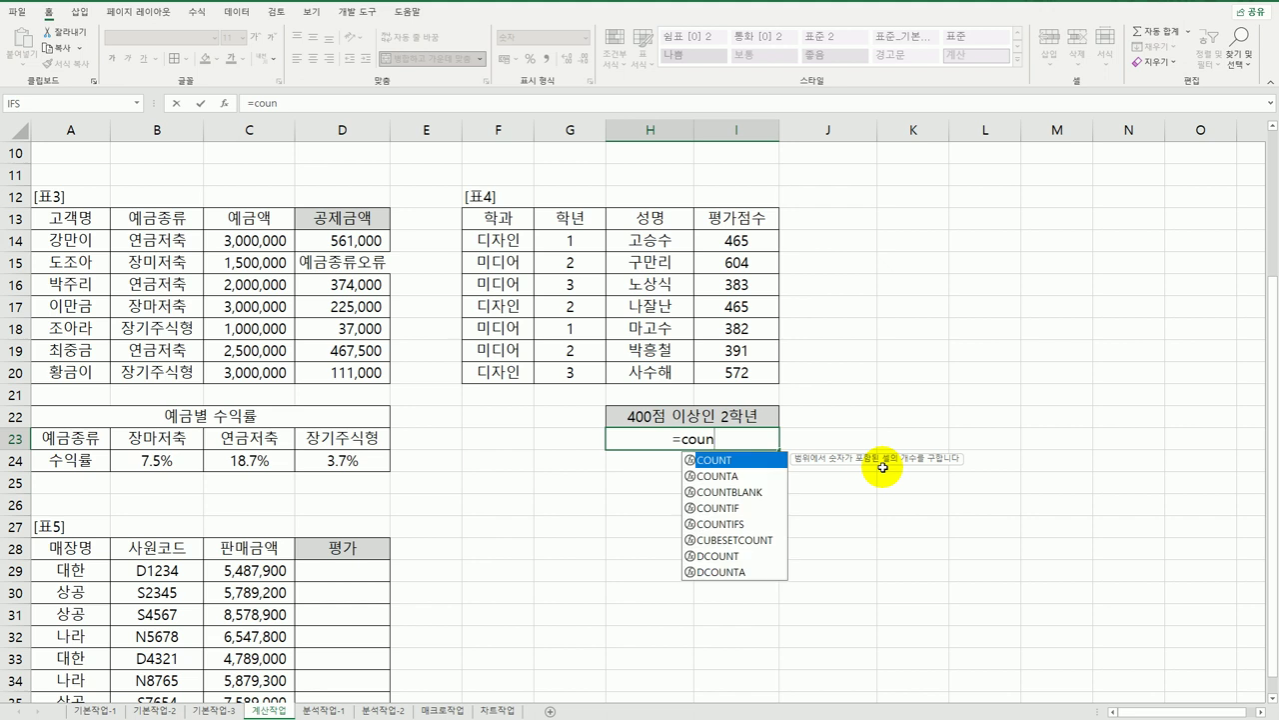
double_click(739, 524)
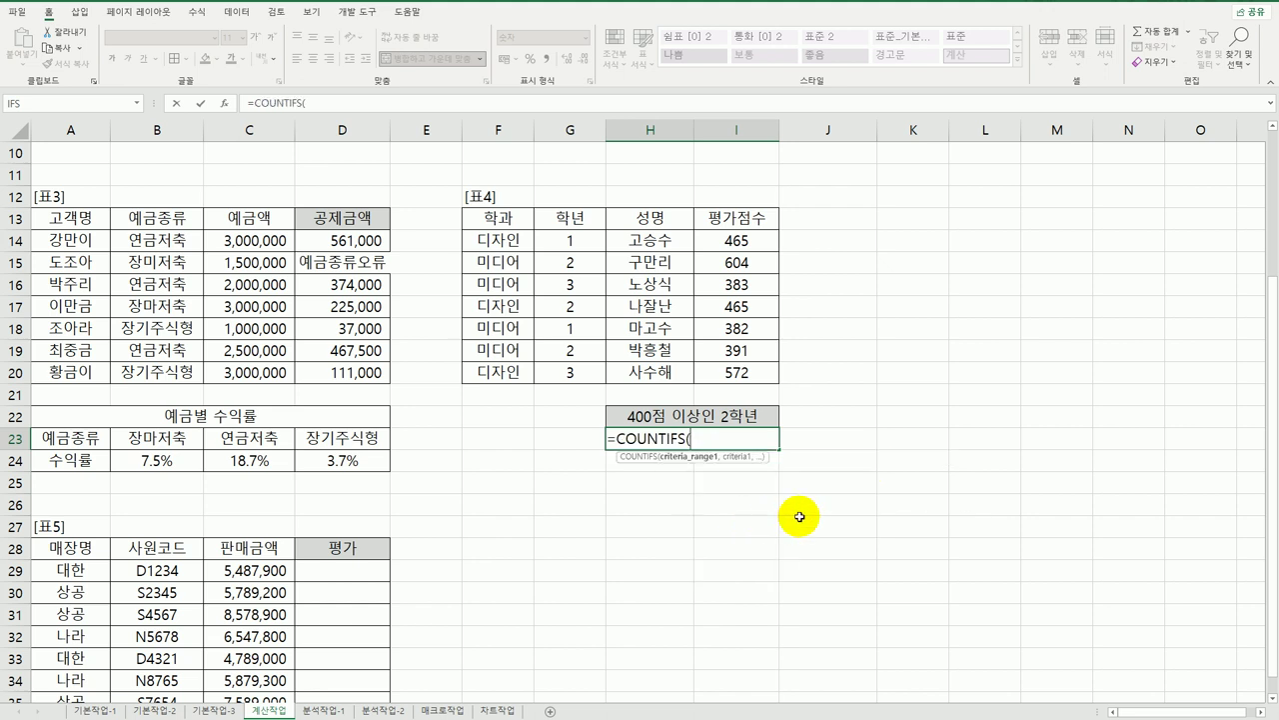
click(224, 103)
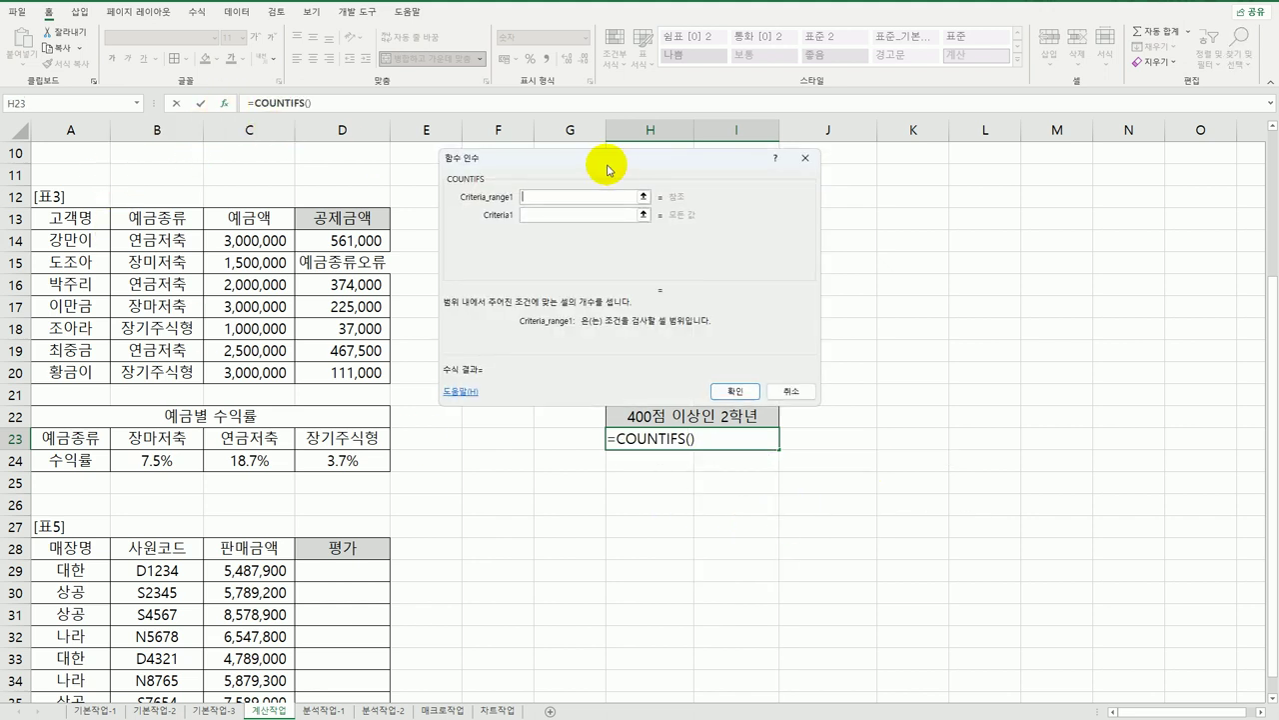
drag(630, 170, 996, 163)
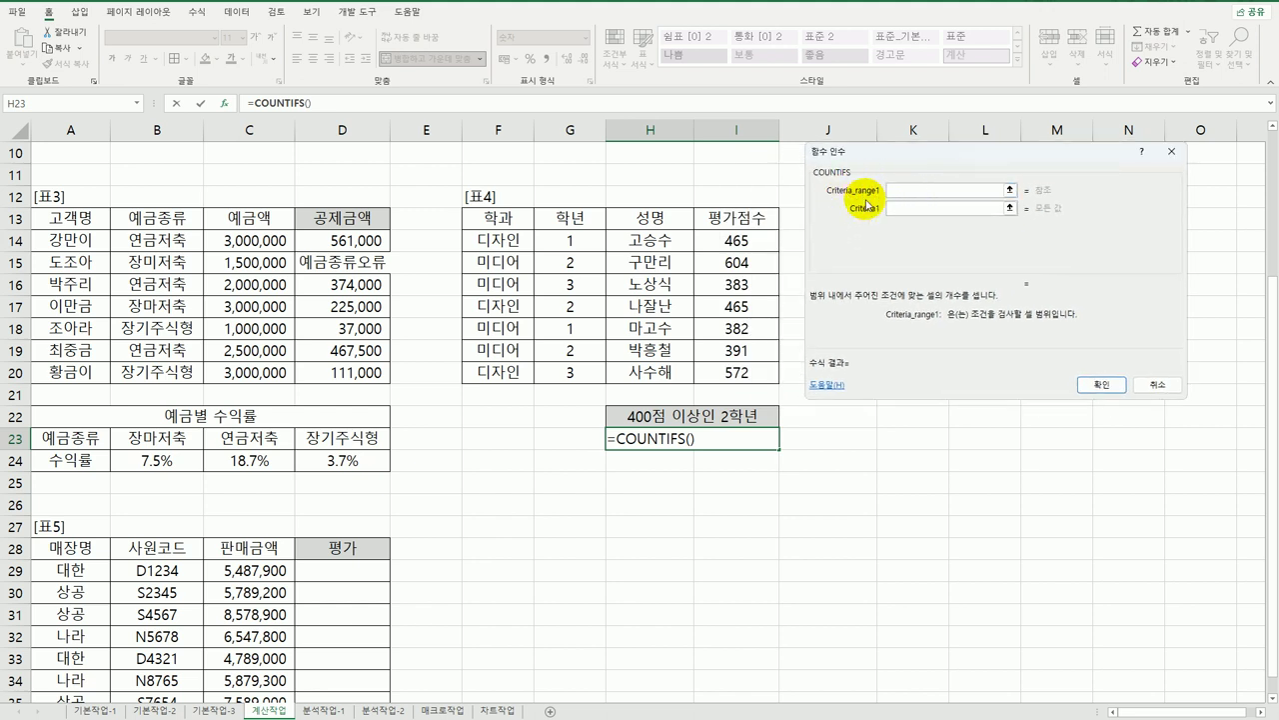
drag(571, 240, 575, 372)
click(910, 212)
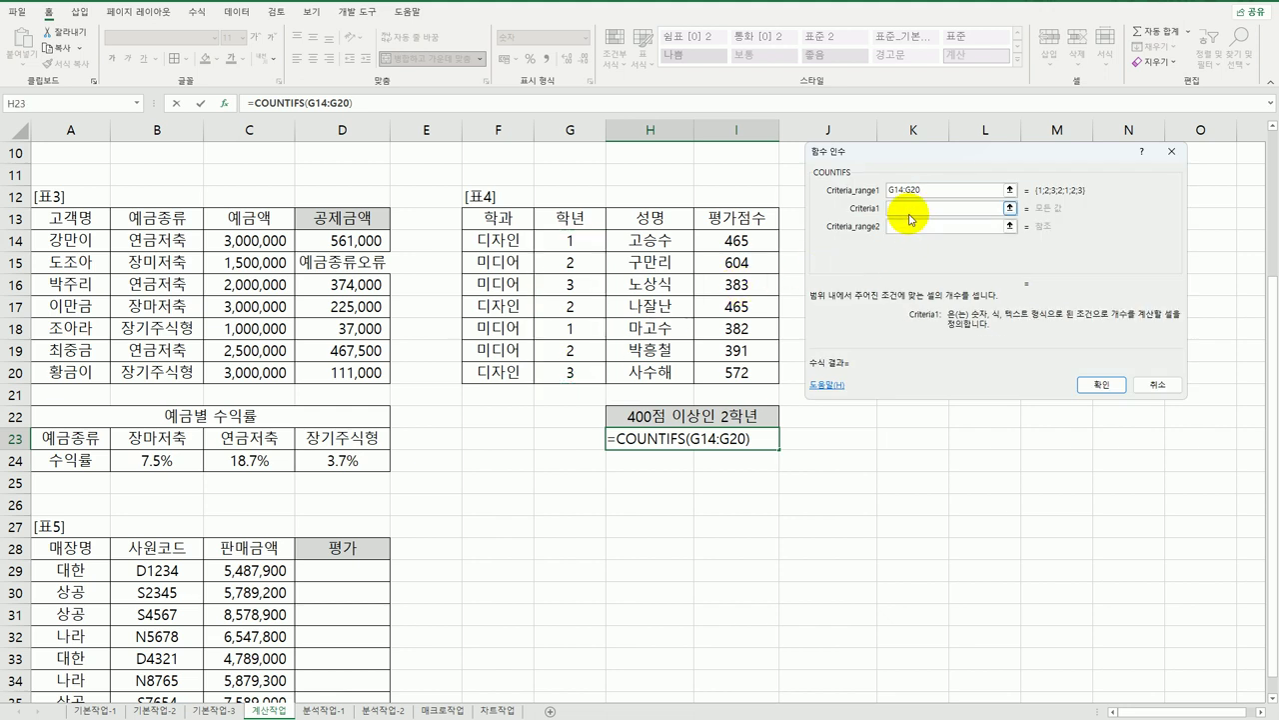
text(2)
Step: Add the 평가점수 range I14:I20 with the criterion >=400 as the second COUNTIFS condition and enter the formula
click(909, 227)
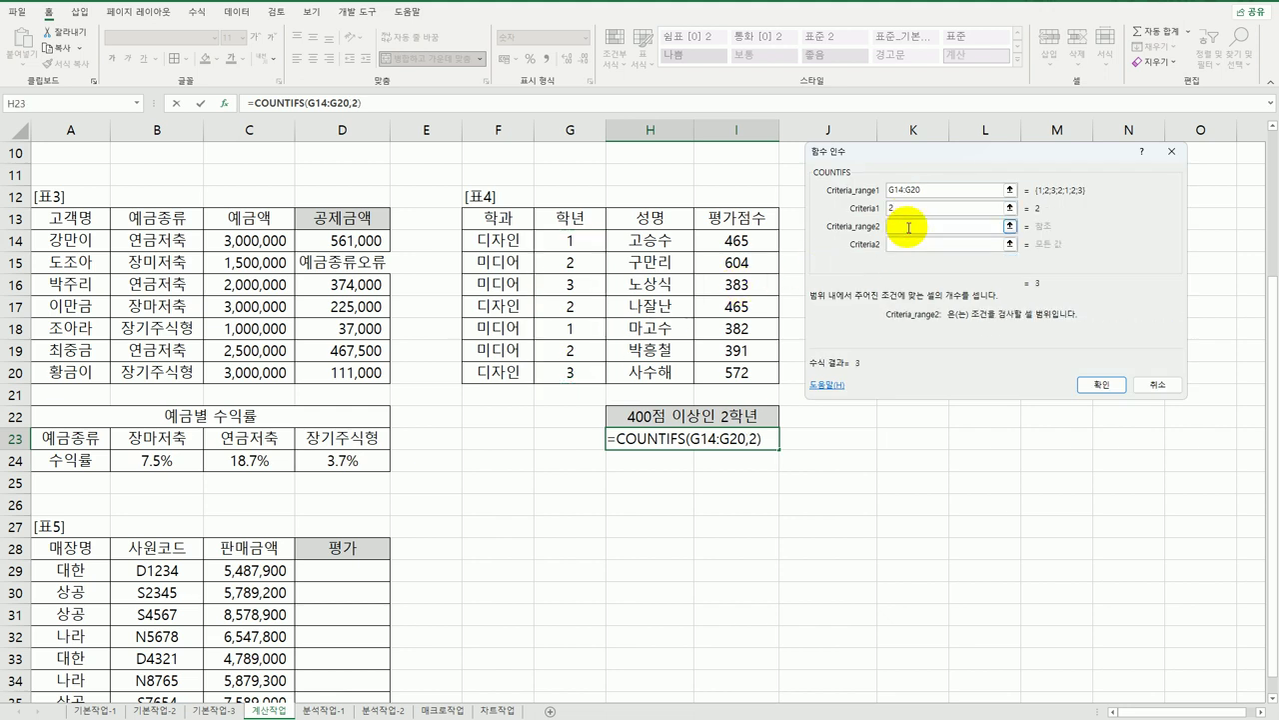
drag(728, 240, 738, 373)
click(912, 242)
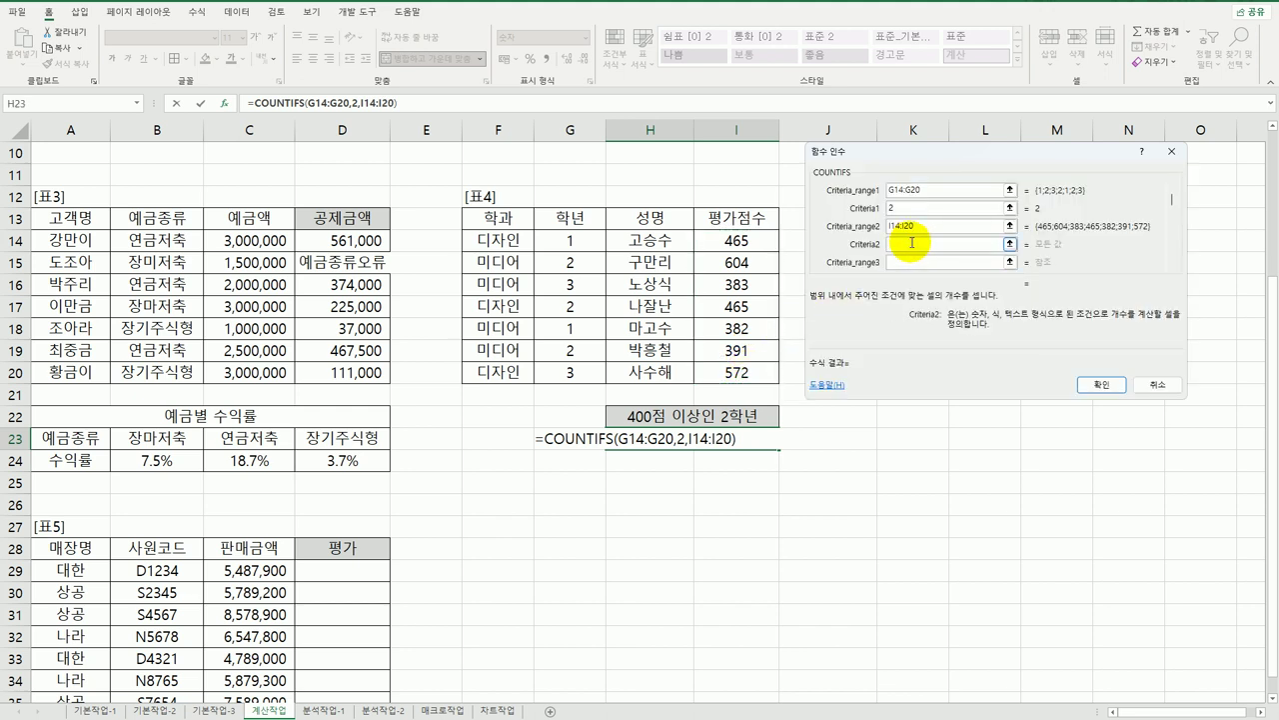
text(>=400)
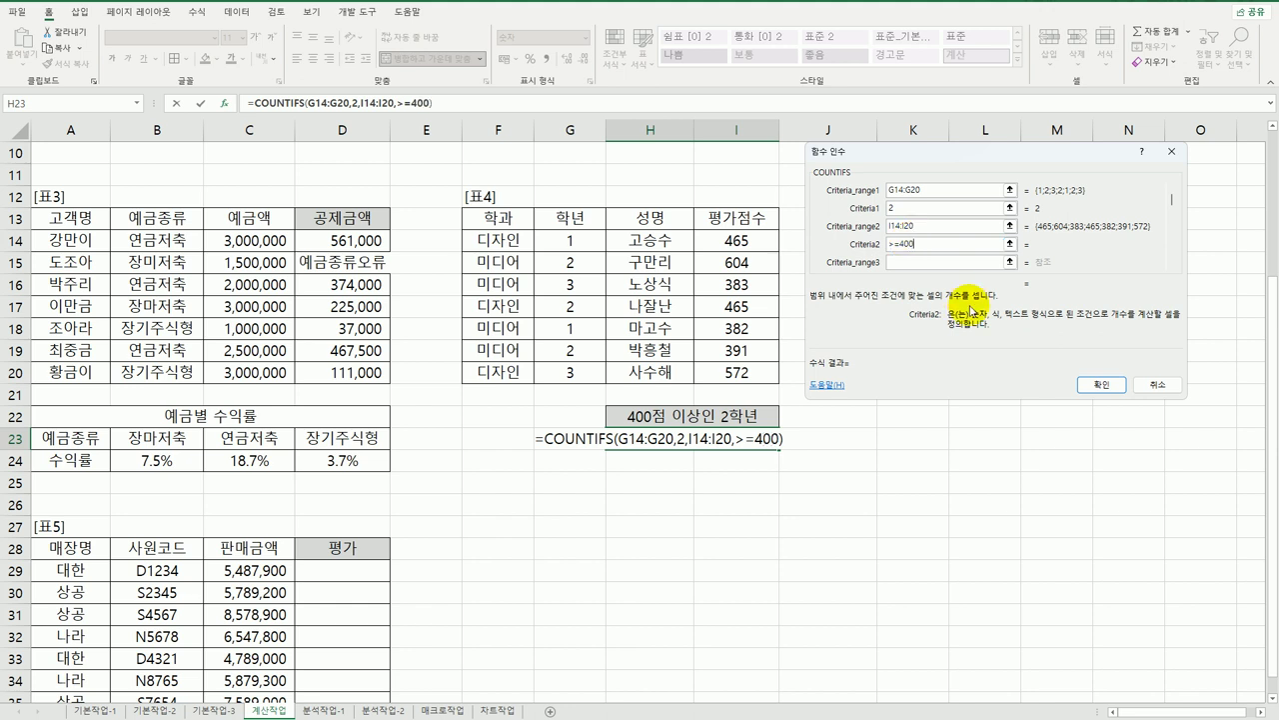
click(1096, 384)
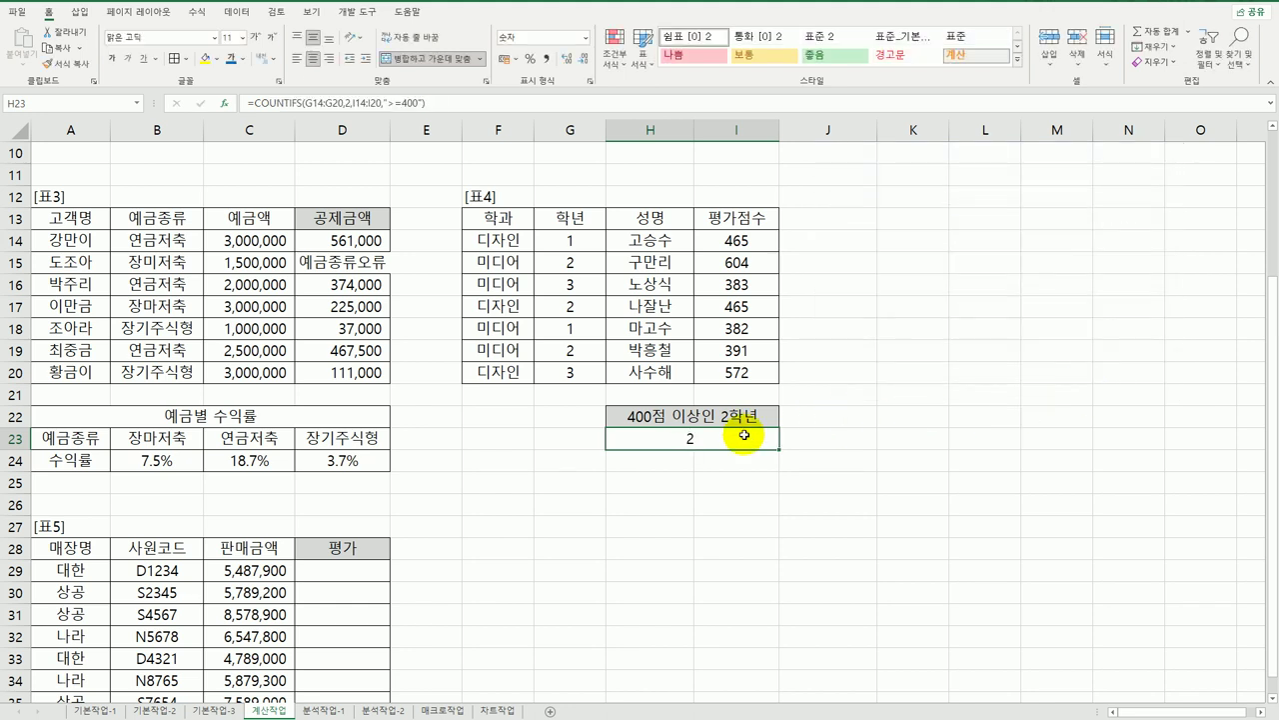
Step: Append the unit text to the H23 count with &"명"
double_click(711, 439)
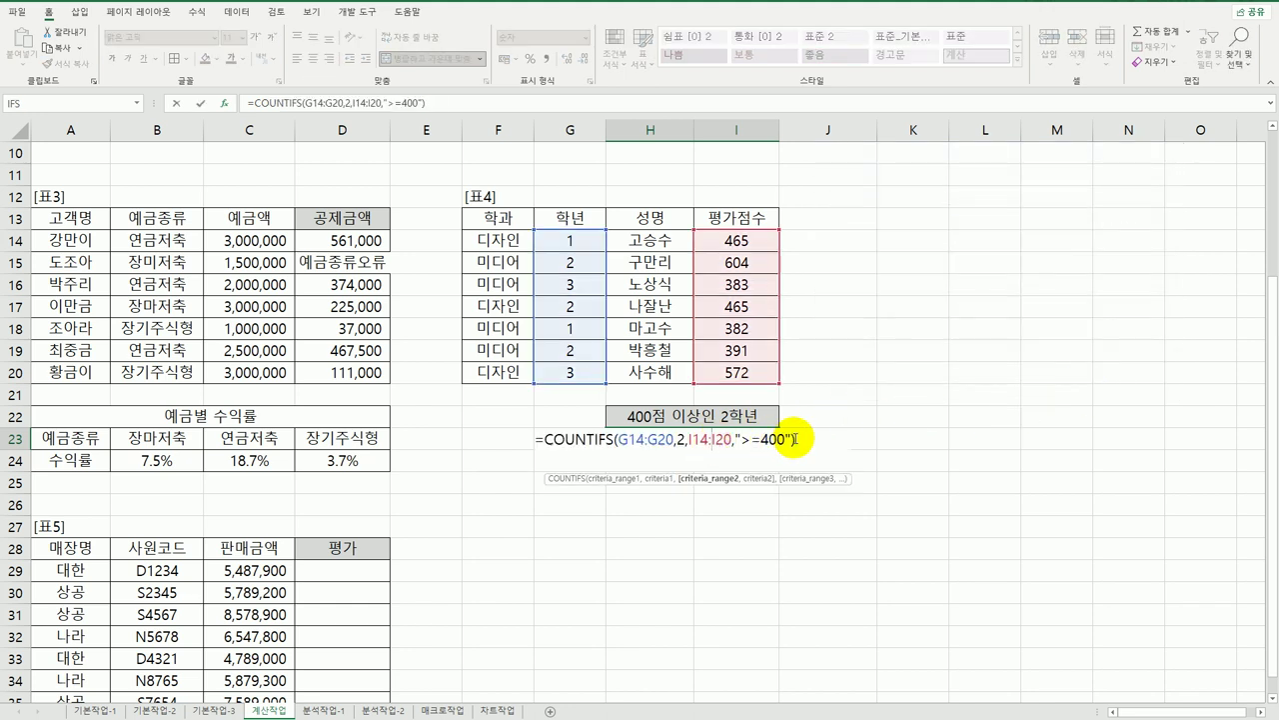
click(800, 440)
text(&)
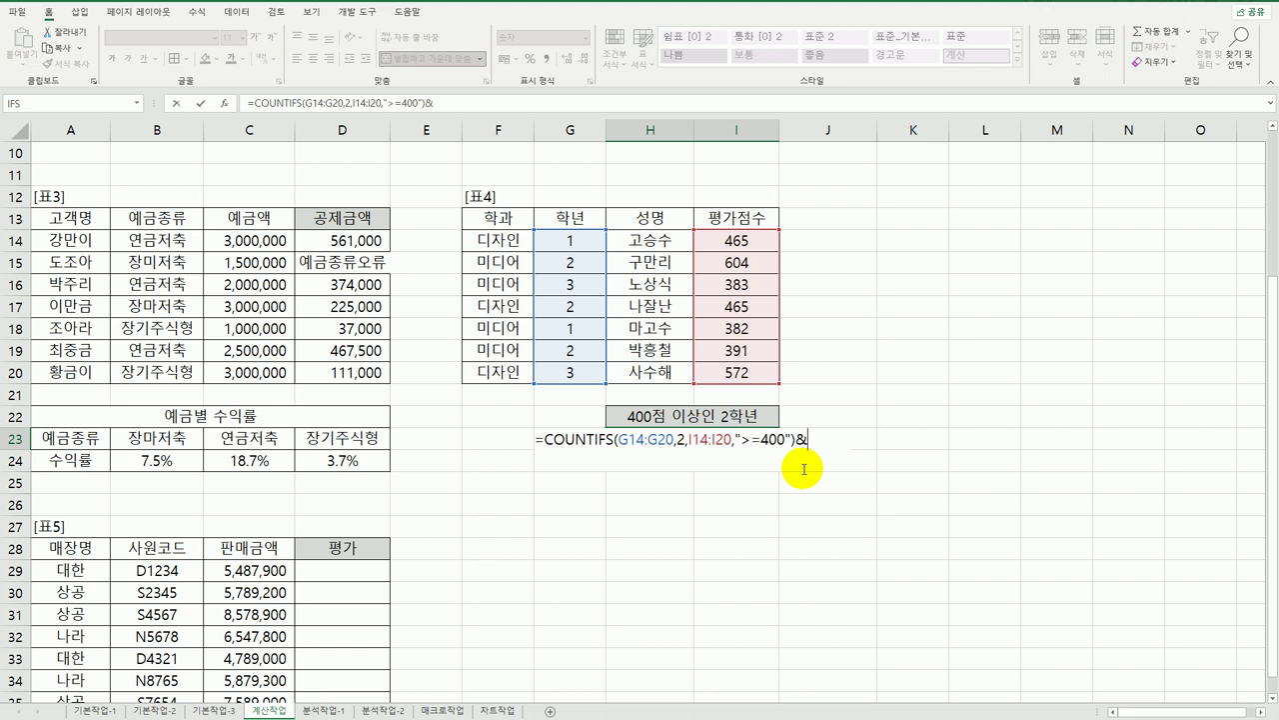
text("명")
key(Return)
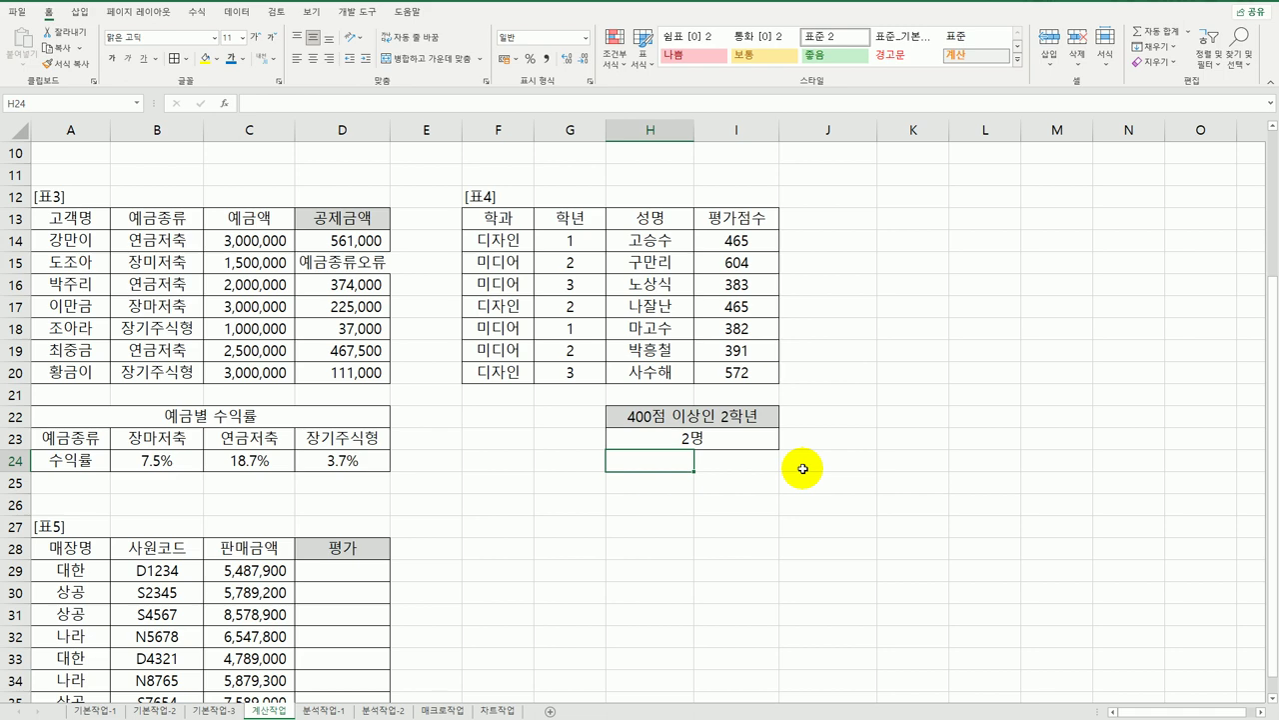
Step: Start a RANK.EQ formula in the first 평가 cell of 표5, D29, with C29 as the number to rank
scroll(540, 458, down, 3)
click(351, 378)
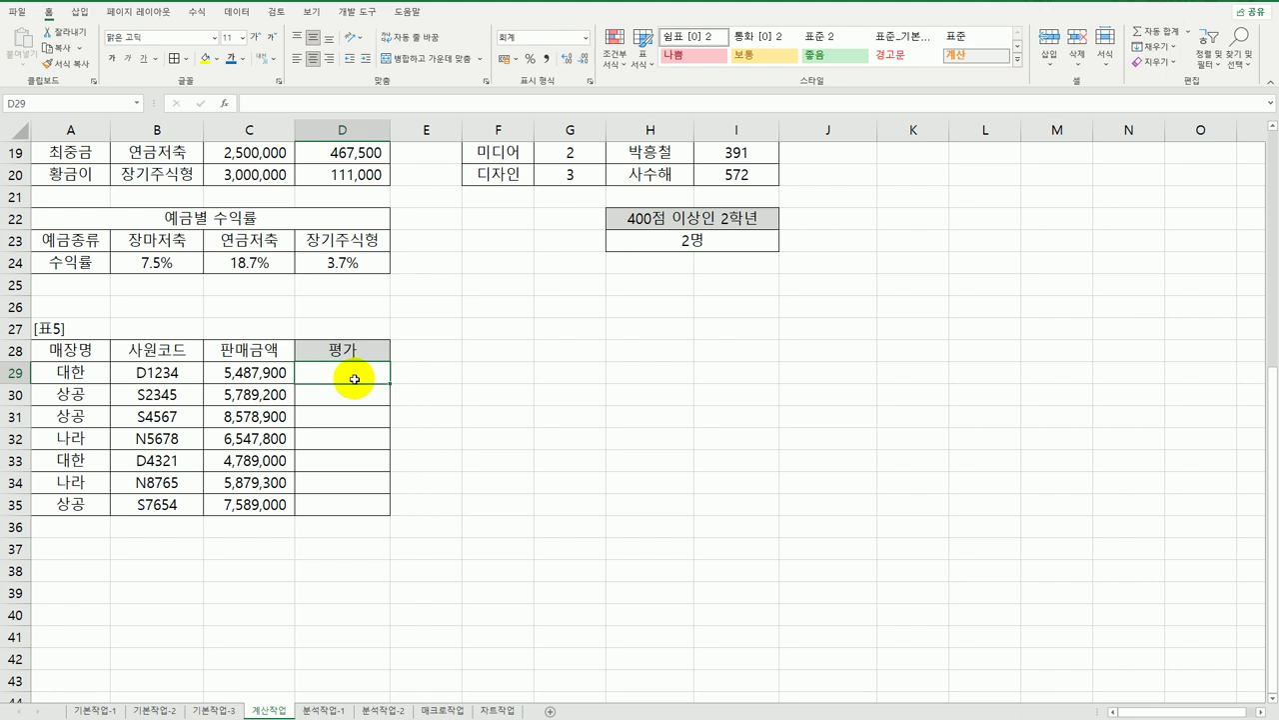
double_click(355, 379)
text(=)
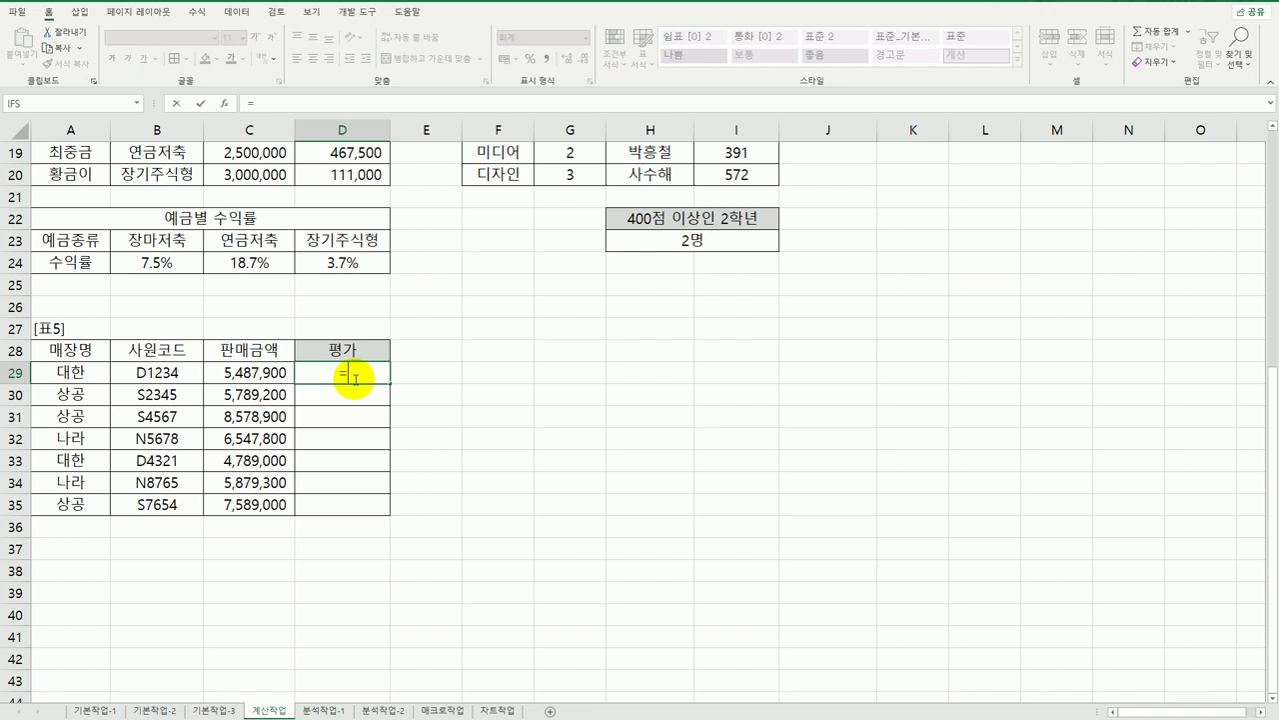
text(ran)
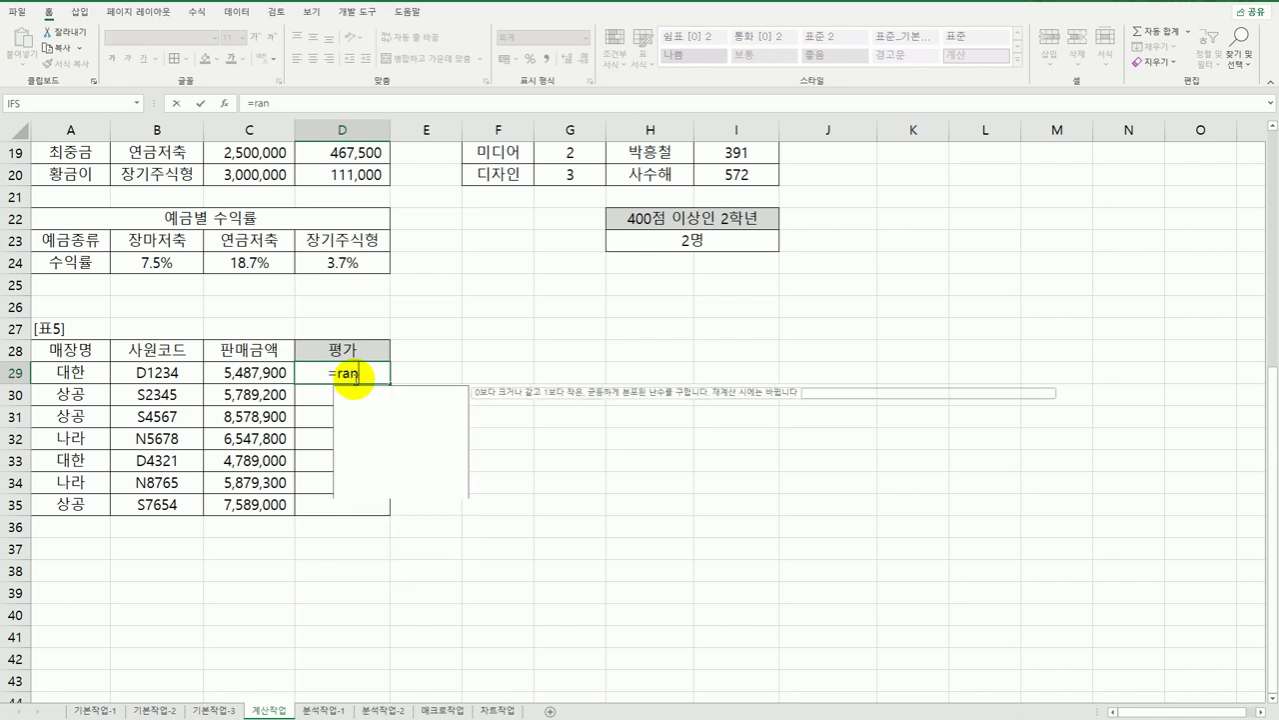
key(Down)
key(Down)
key(Tab)
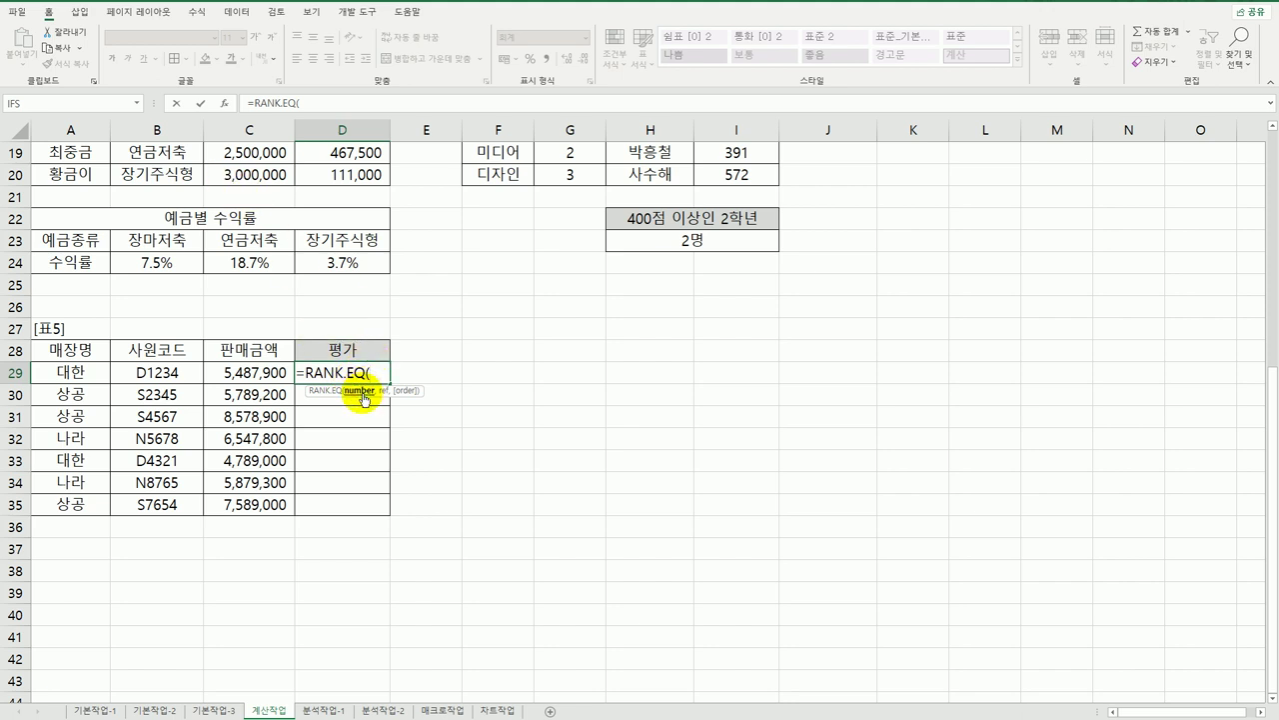
click(256, 375)
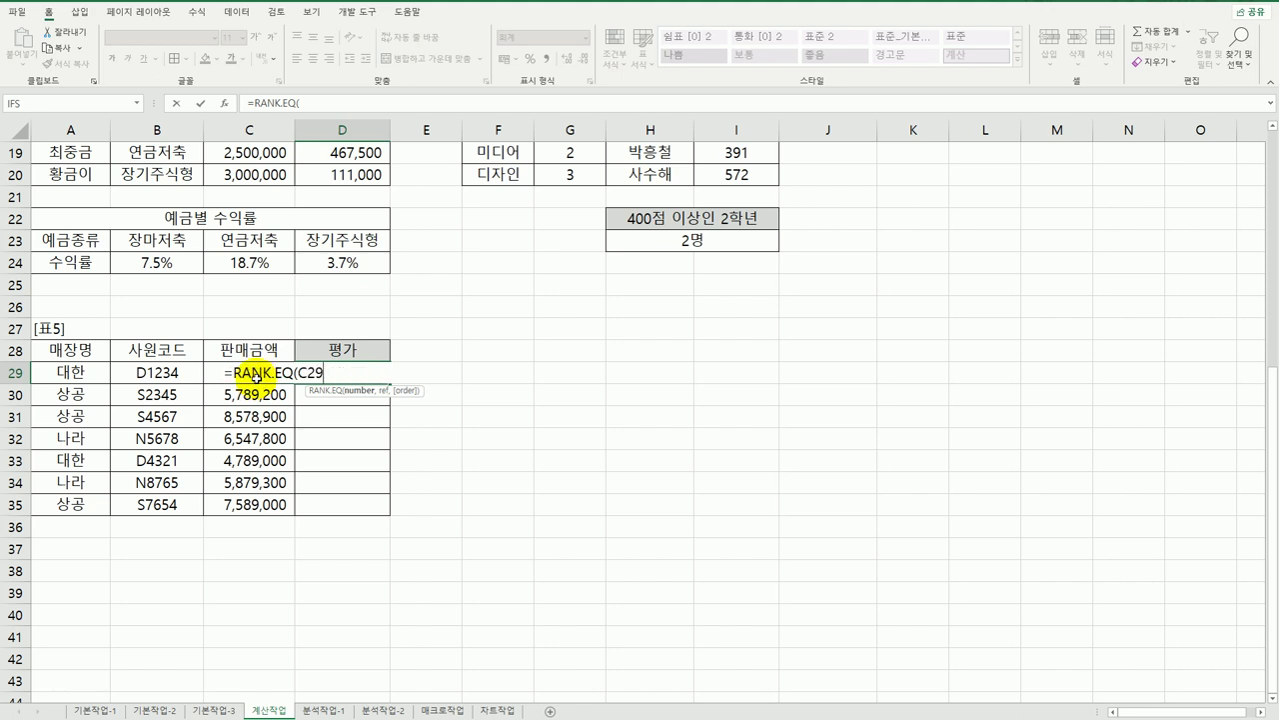
text(,)
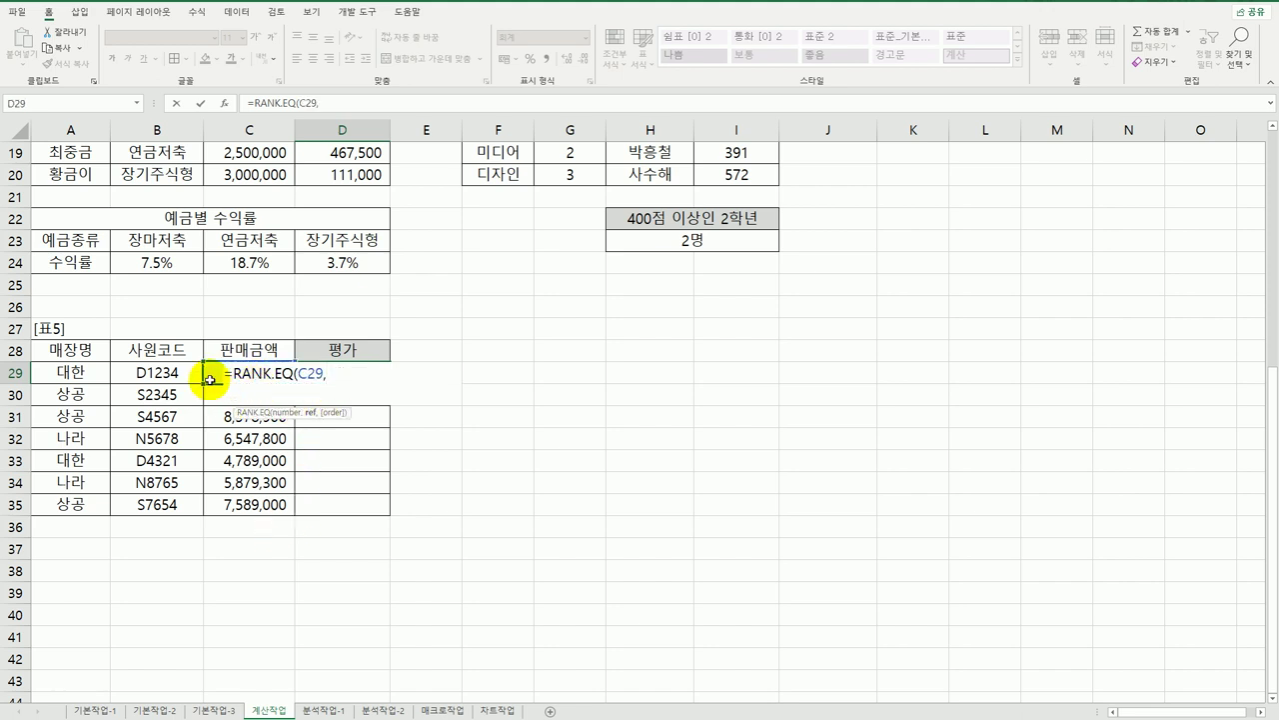
Step: Complete the RANK.EQ formula in D29 with the absolute range $C$29:$C$35 and descending order 0, and copy it down to D35
drag(214, 372, 257, 516)
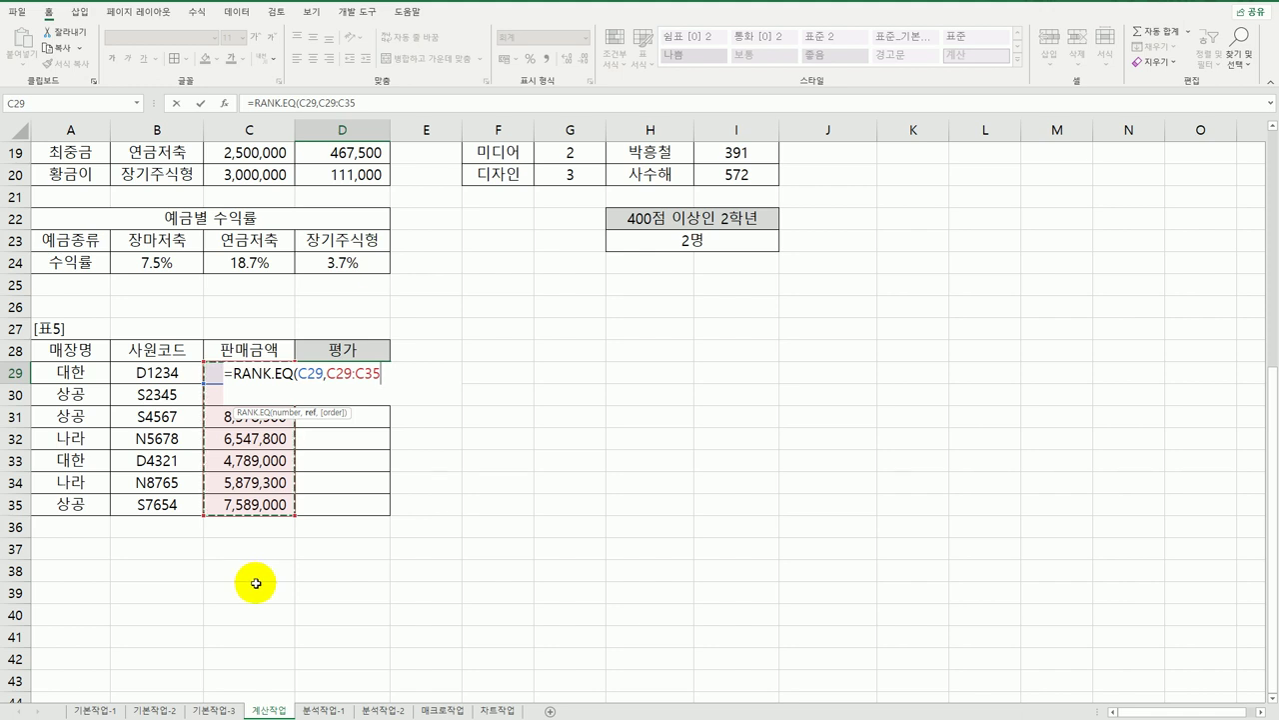
key(F4)
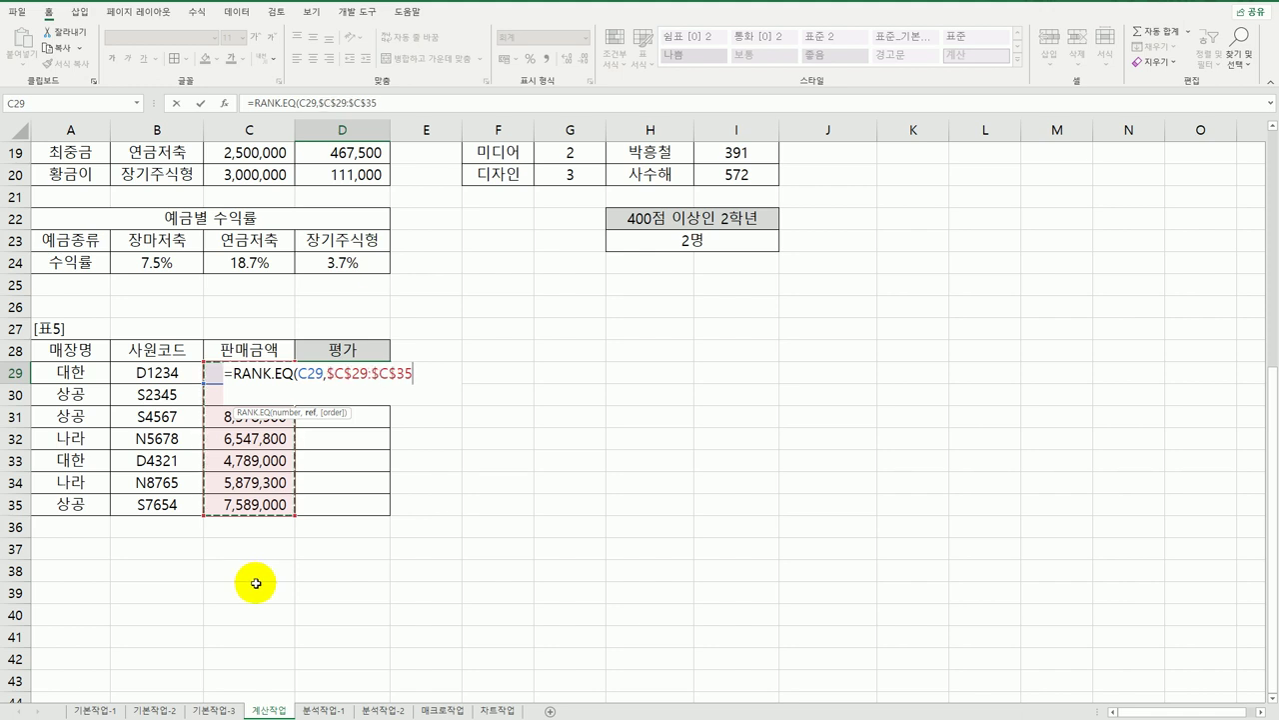
text(,)
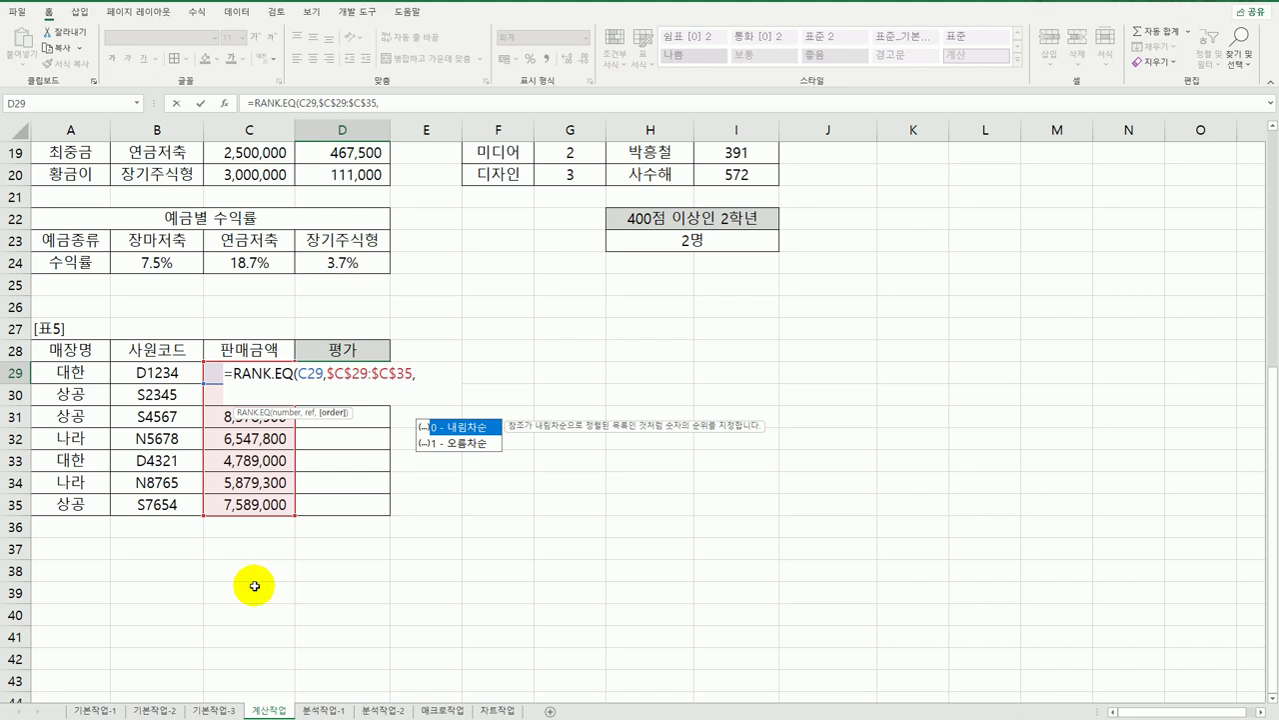
double_click(449, 430)
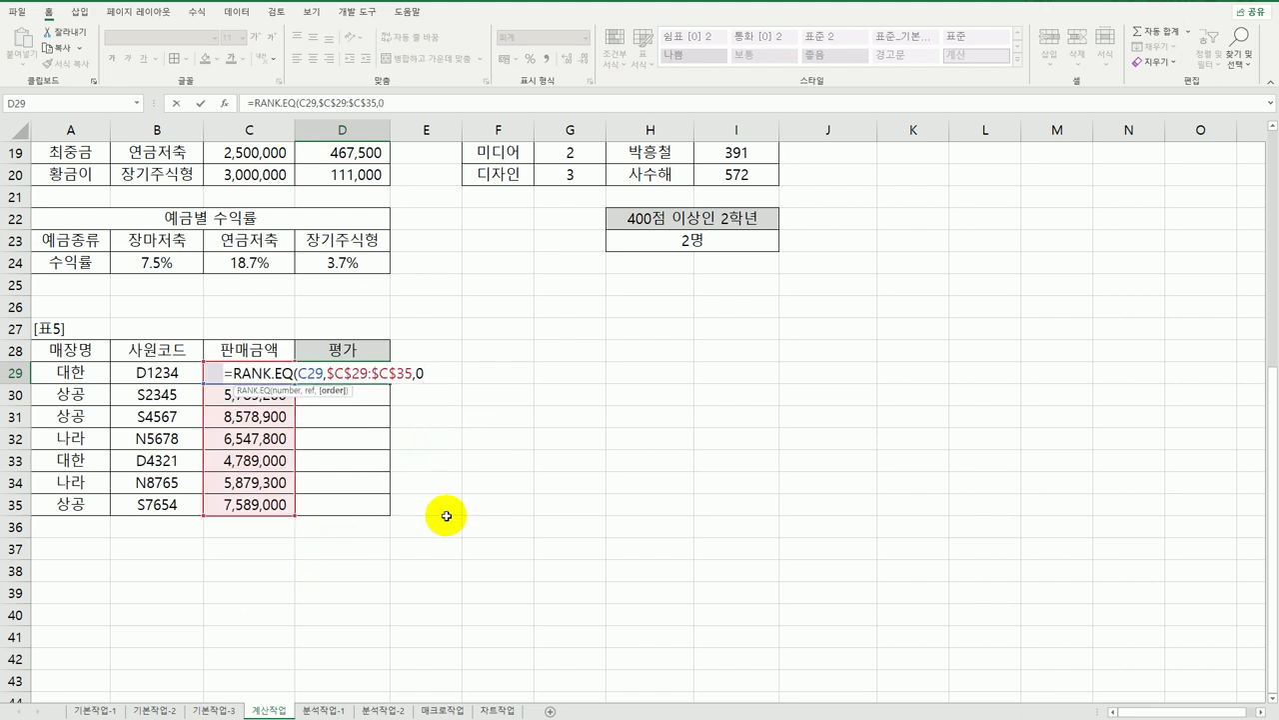
text())
key(Return)
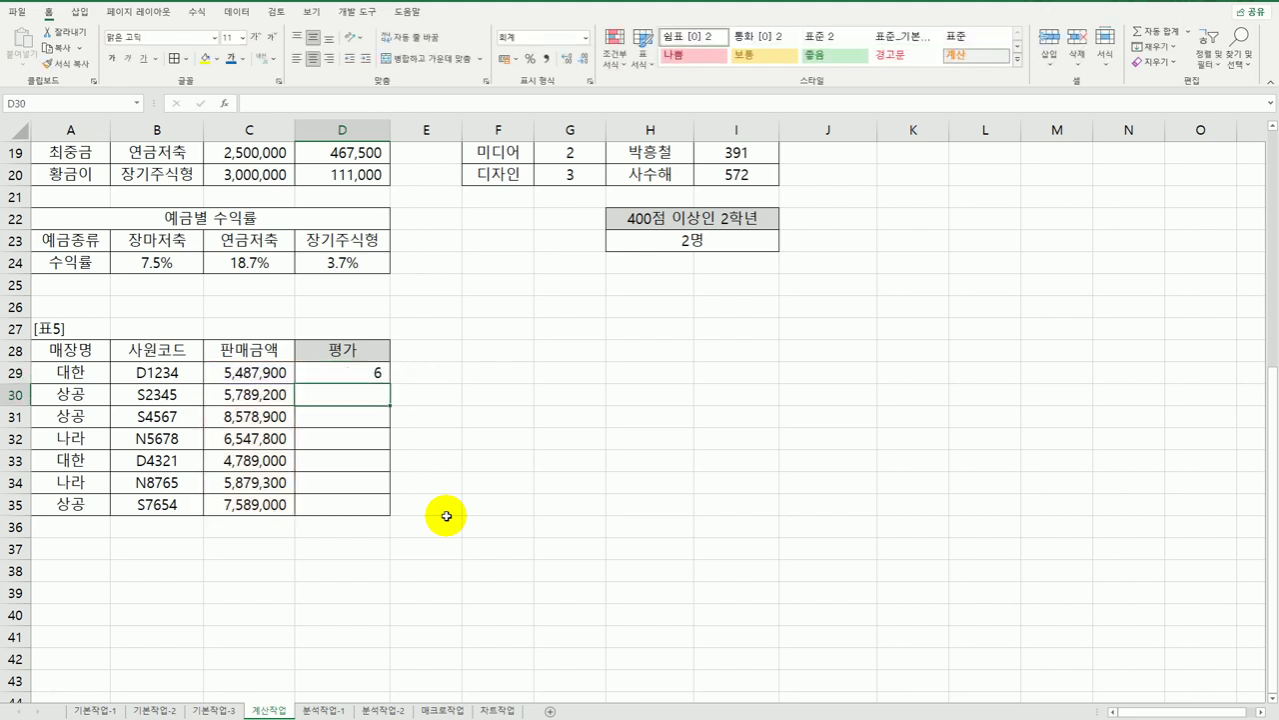
click(368, 373)
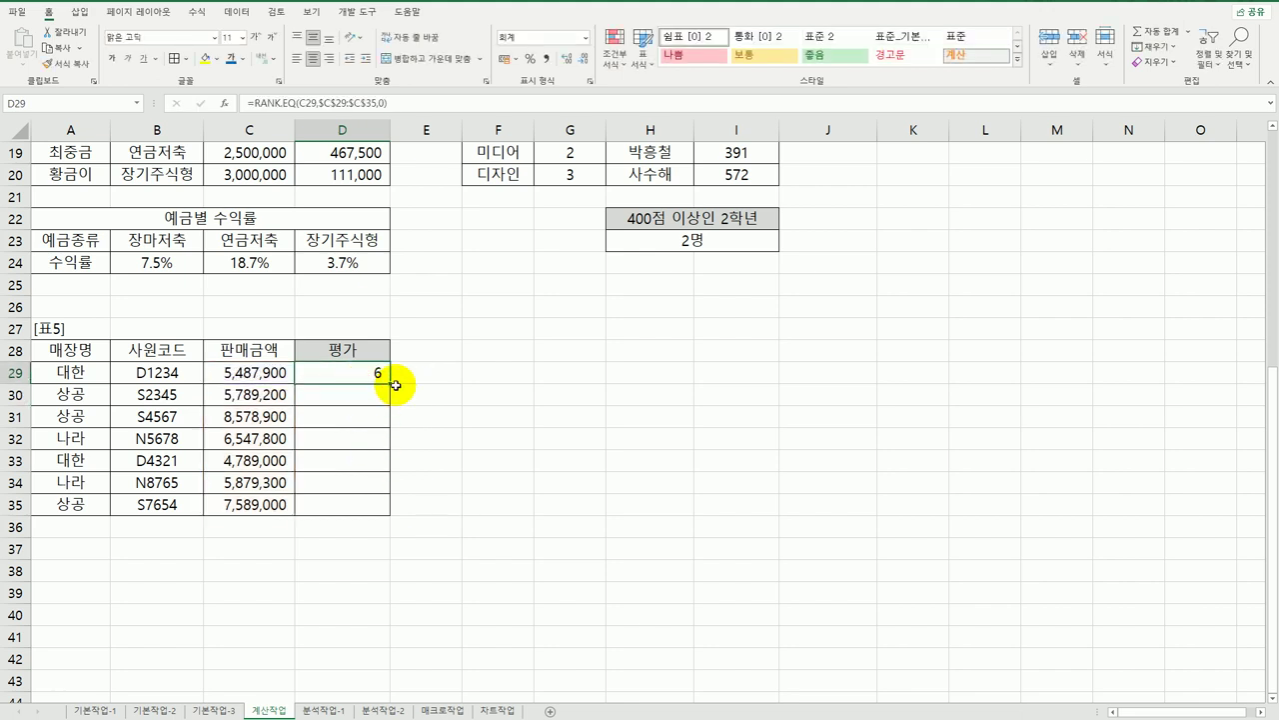
mouse_move(395, 385)
mouse_down()
mouse_move(366, 378)
mouse_move(374, 510)
mouse_up()
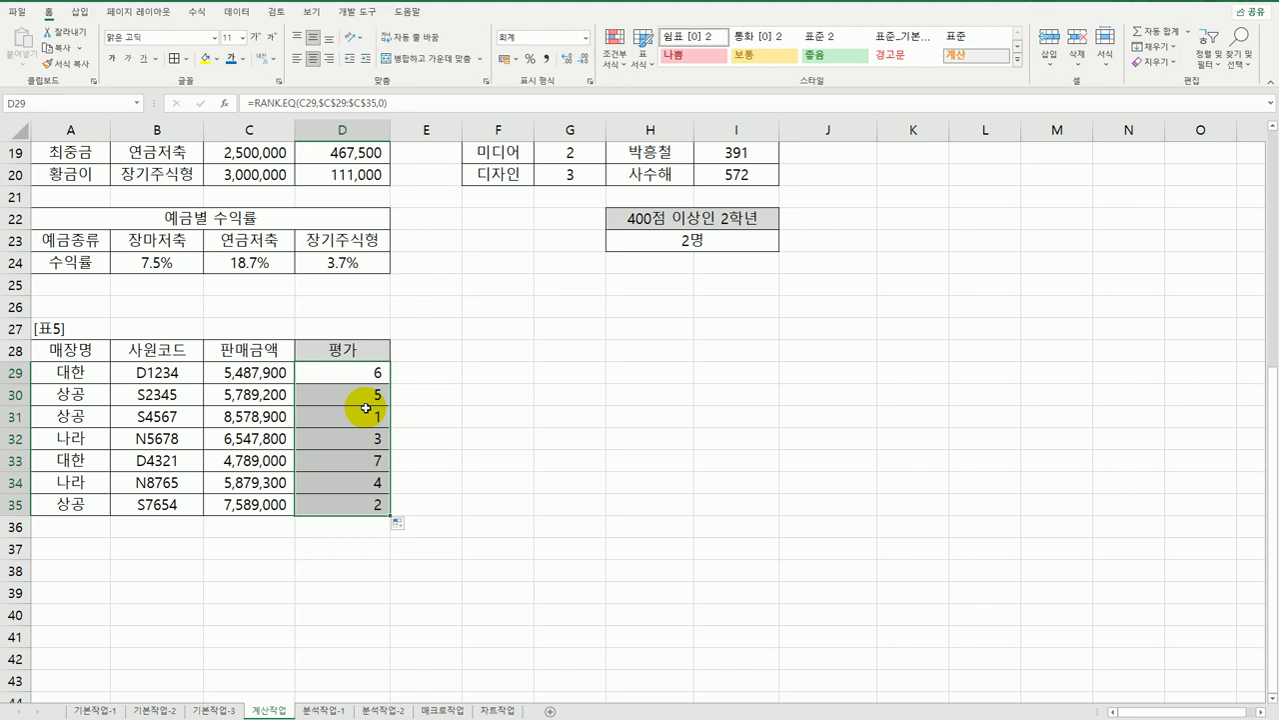
Step: Wrap the RANK.EQ formula in D29 in an IF function with the condition <=3
click(352, 372)
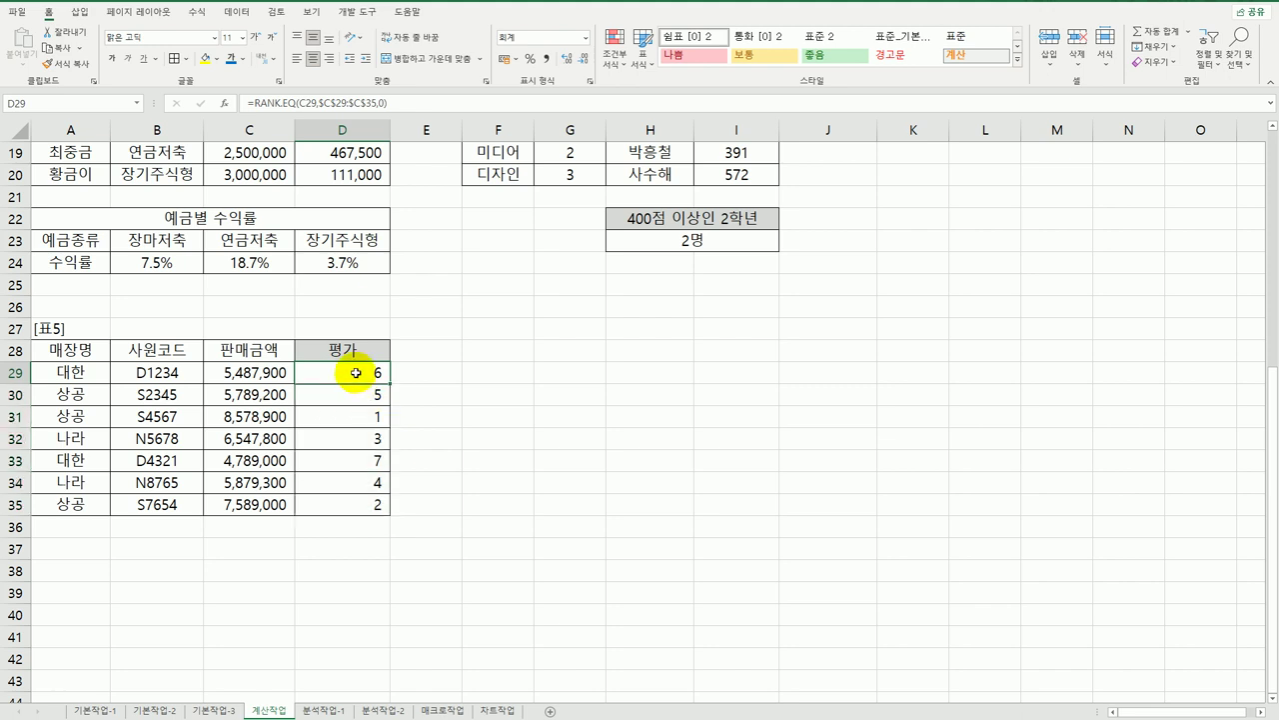
double_click(356, 371)
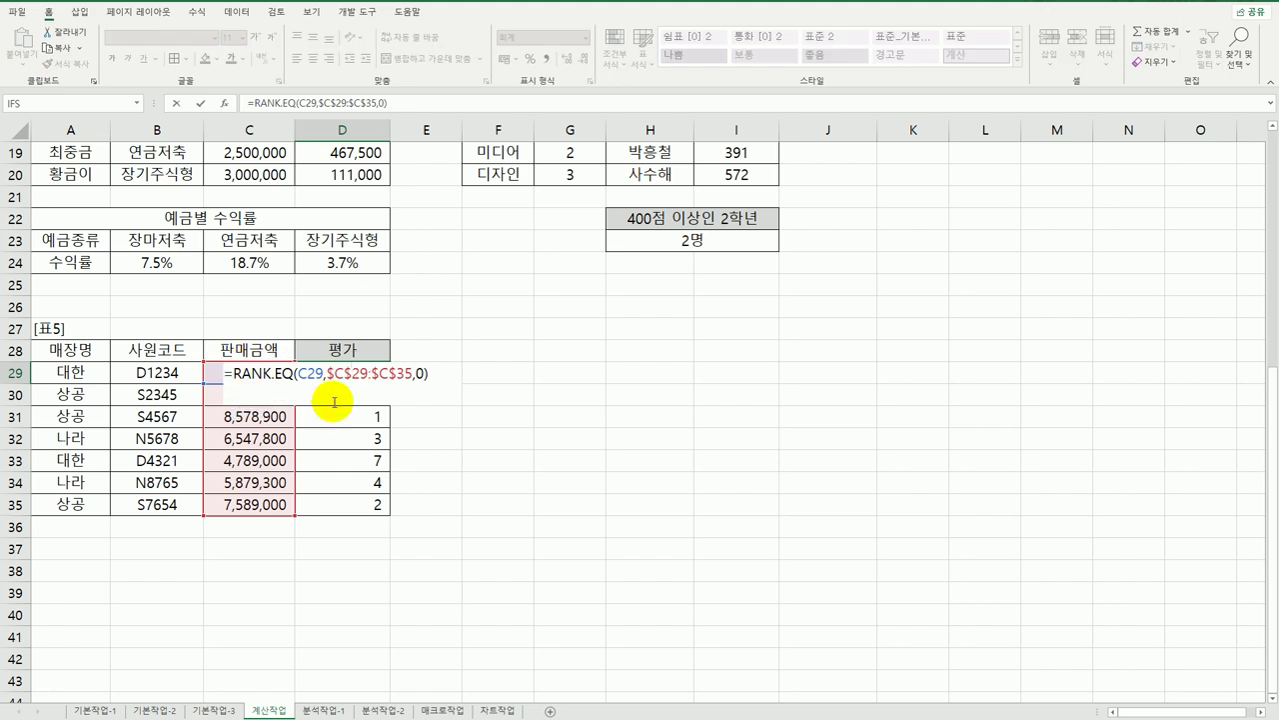
text(IF()
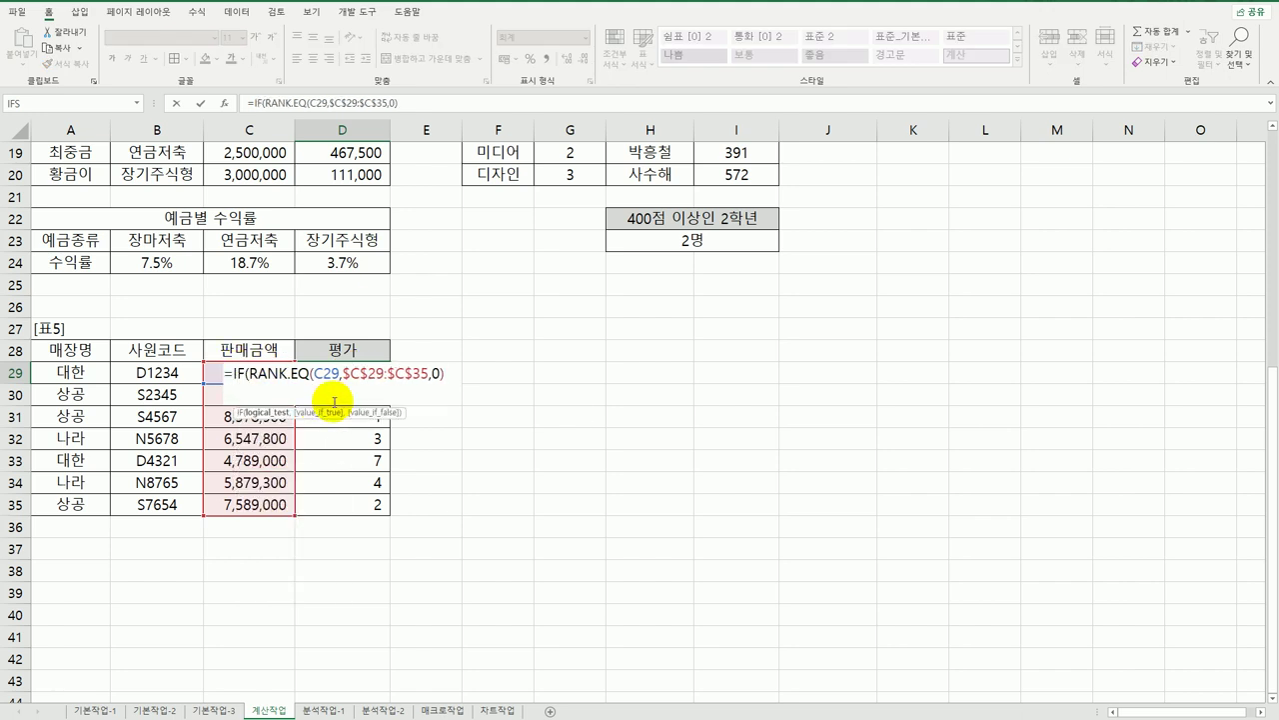
key(End)
text(<=3,)
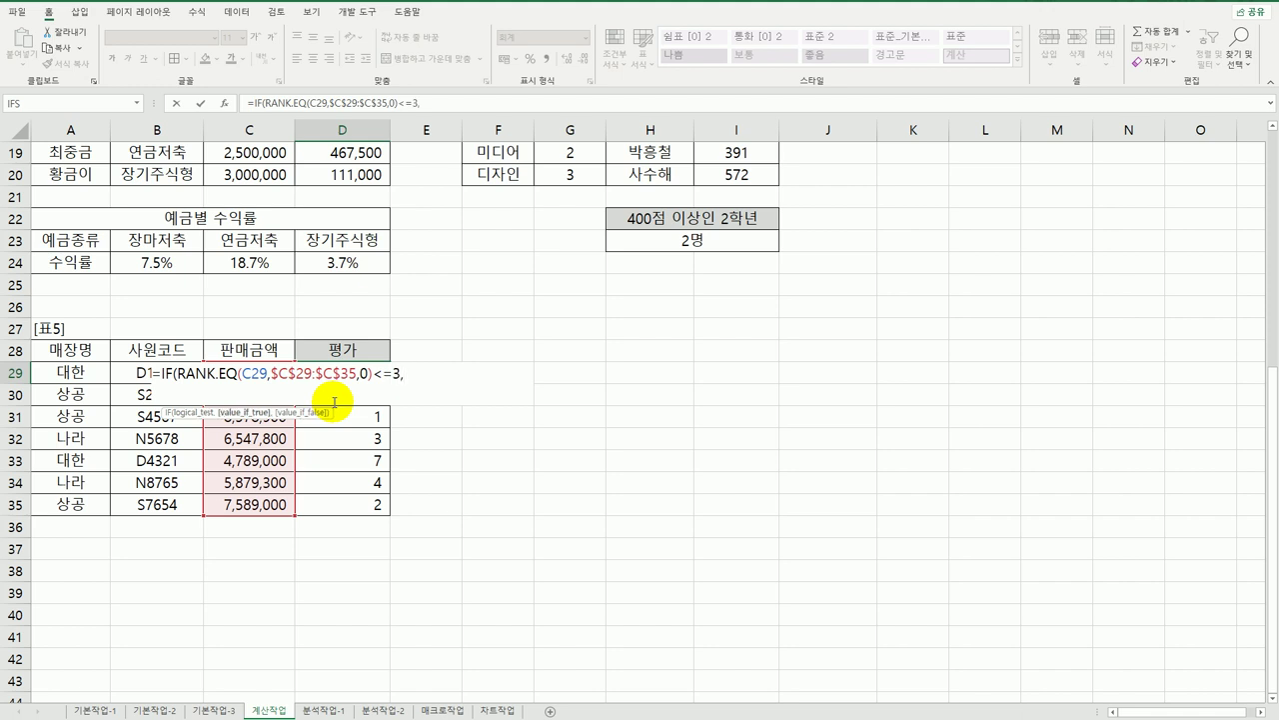
Step: Return "우수사원" when the IF condition is true and "" otherwise, and copy the D29 formula down to D35
text("ㅇ)
text(우수사원")
text(,)
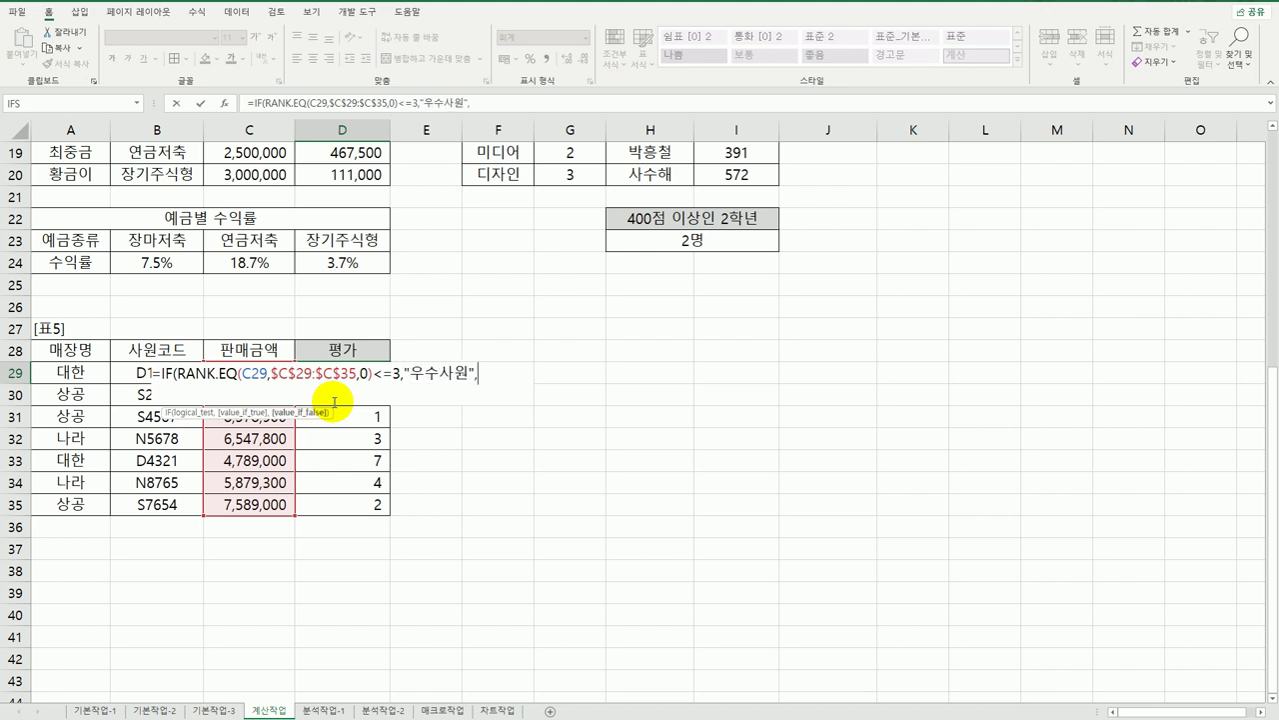
text(""))
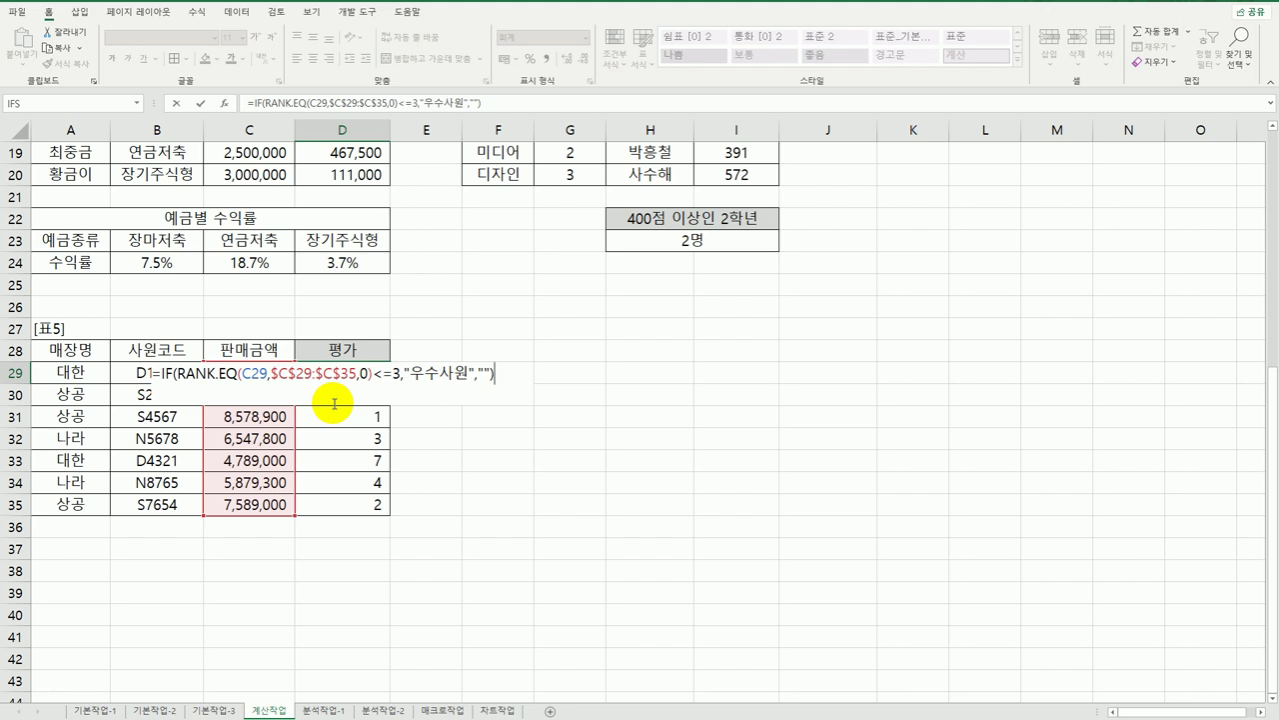
key(ctrl+Return)
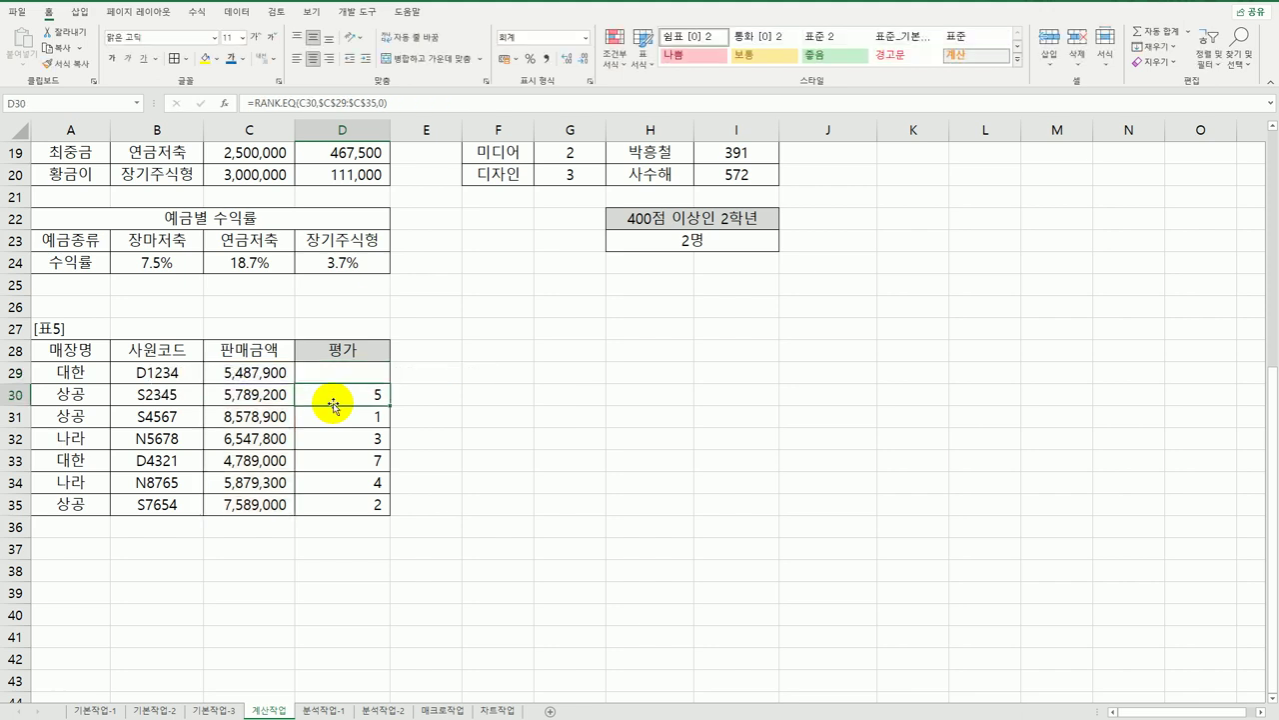
drag(388, 385, 380, 510)
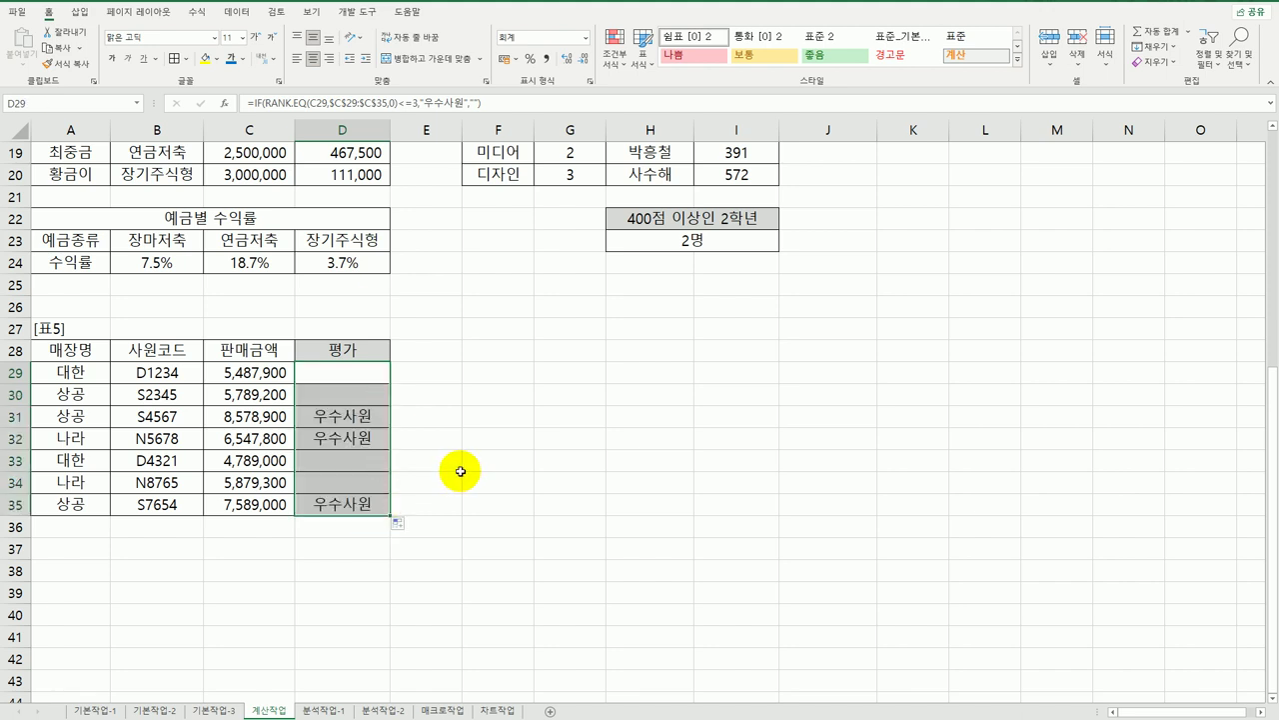
click(371, 367)
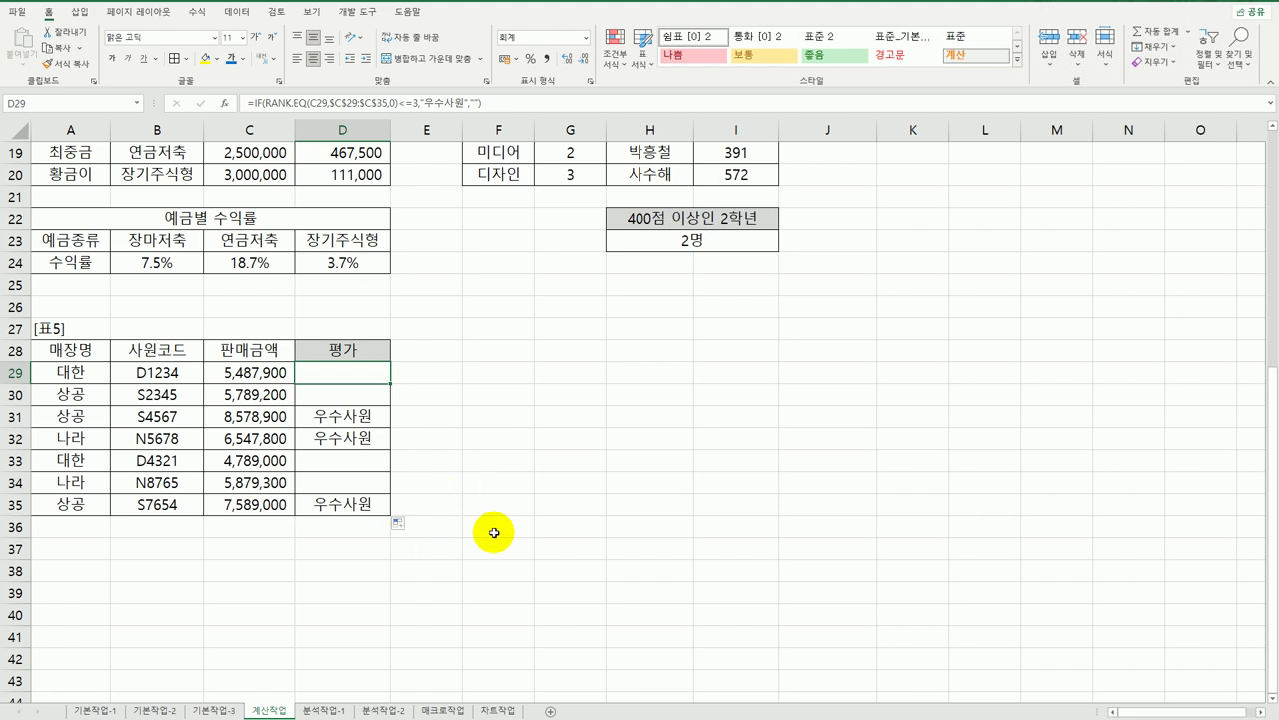
Step: On the 분석작업-1 sheet, define the name 환율 for cell C13
click(322, 709)
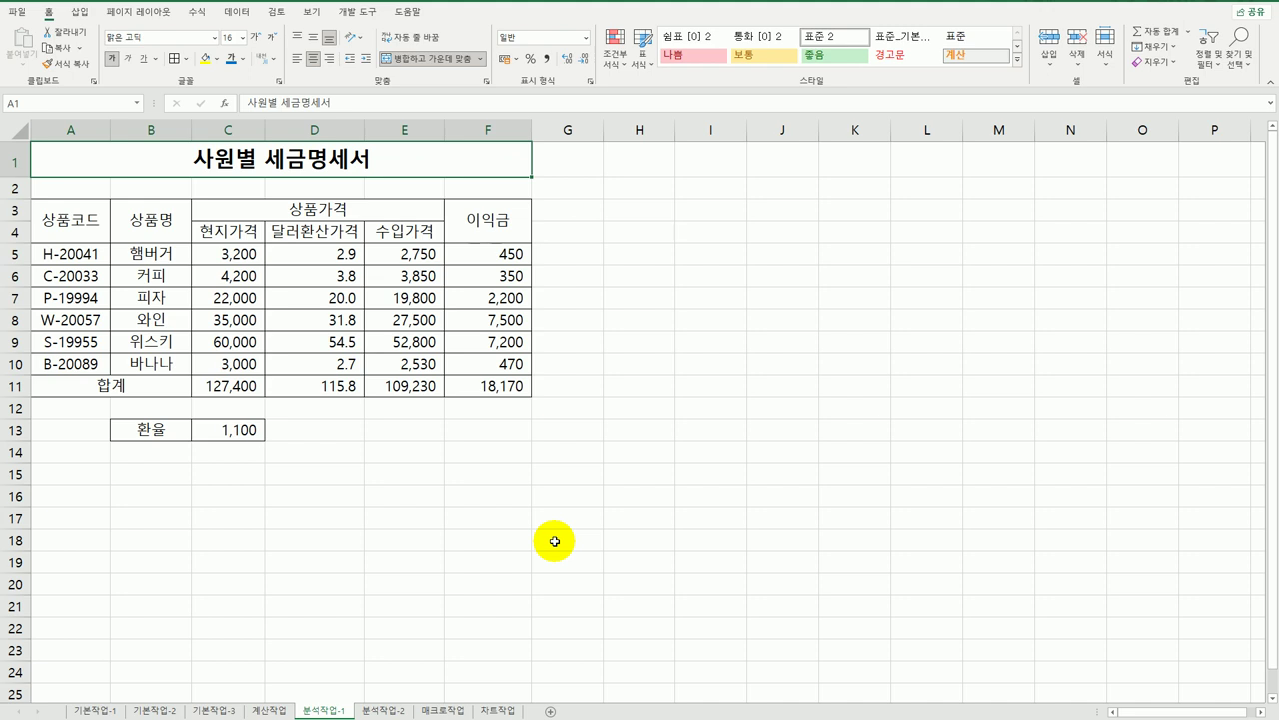
click(222, 430)
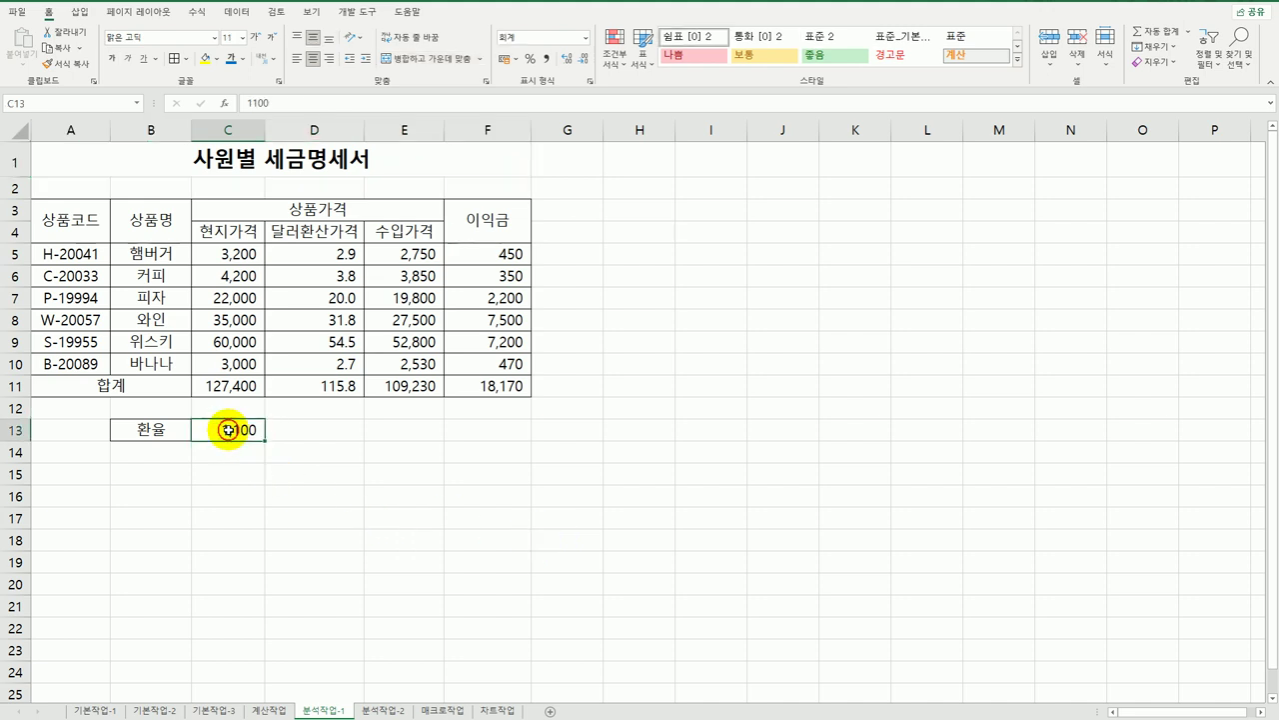
click(72, 106)
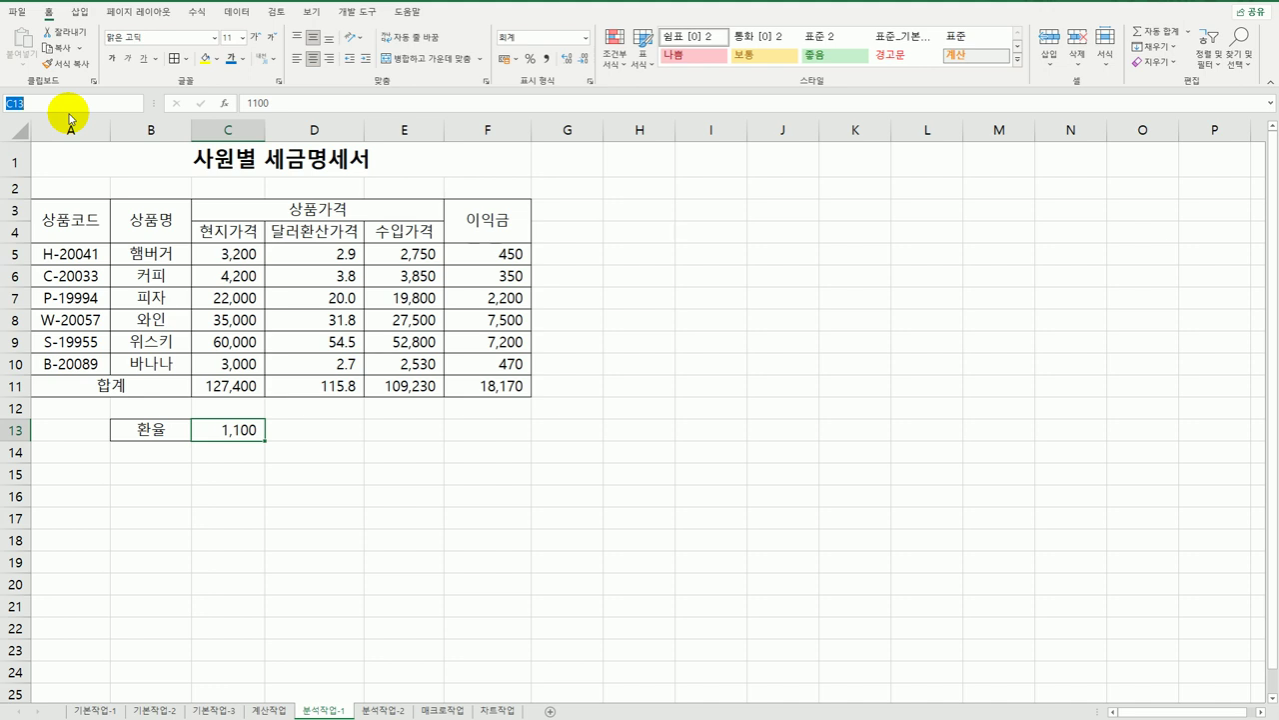
text(환율)
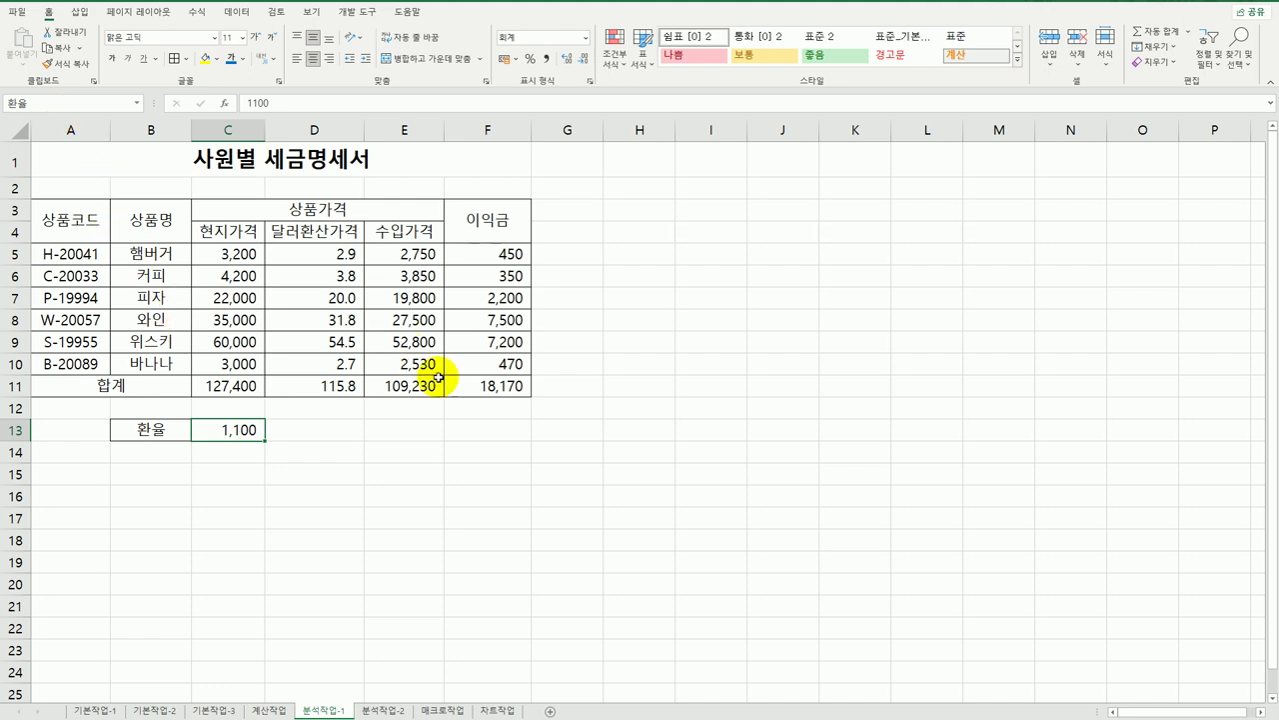
Step: Define the name 이익금합계 for the 이익금 total in F11 and check both named cells
click(480, 384)
click(69, 106)
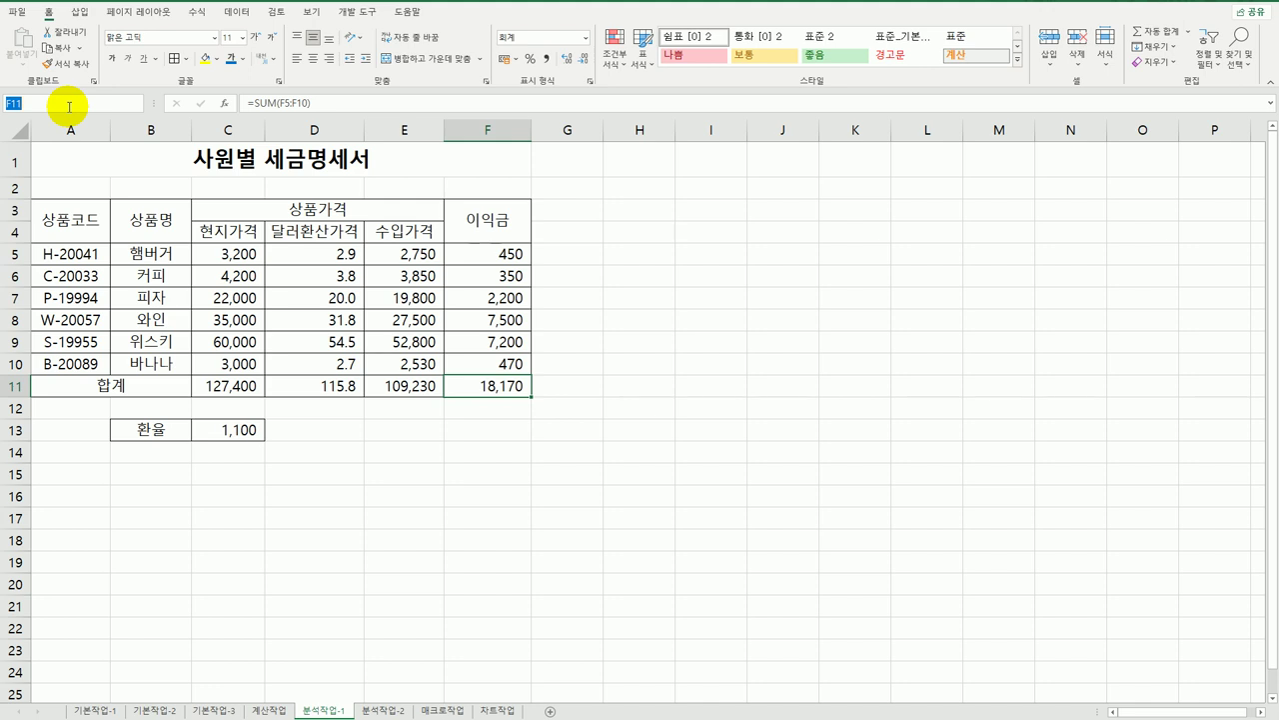
text(이익금합계)
key(Return)
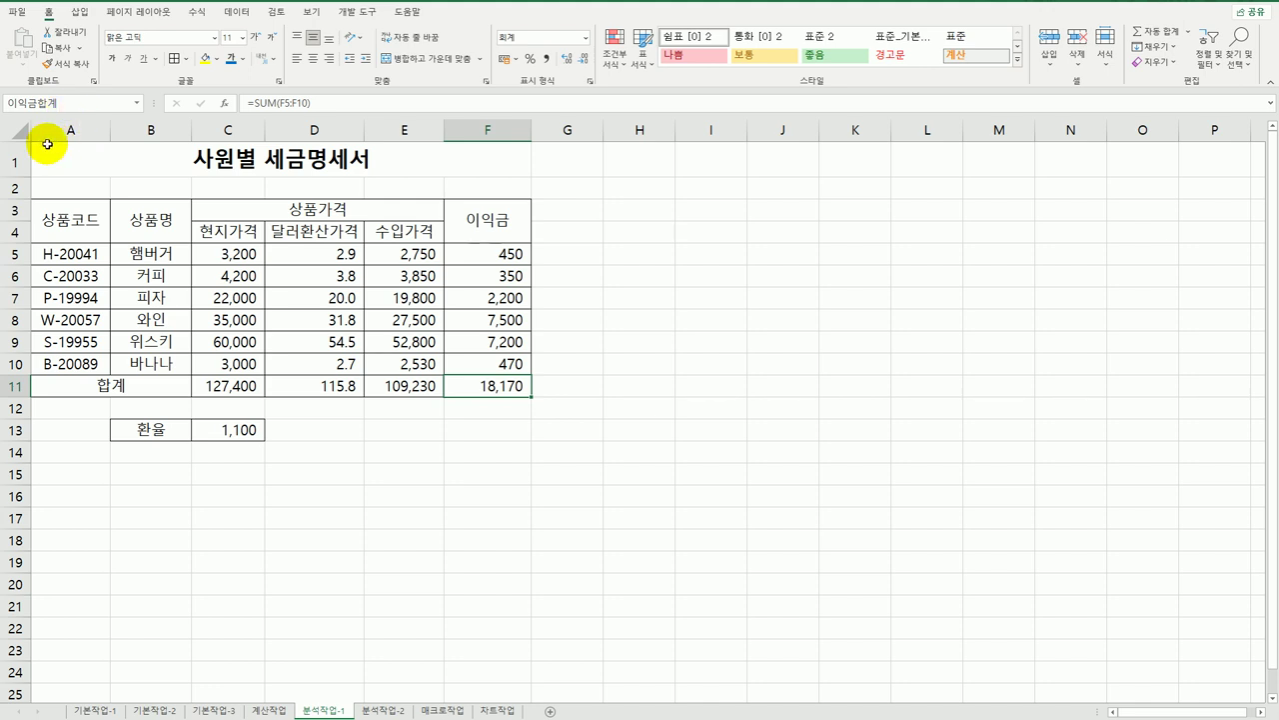
click(240, 432)
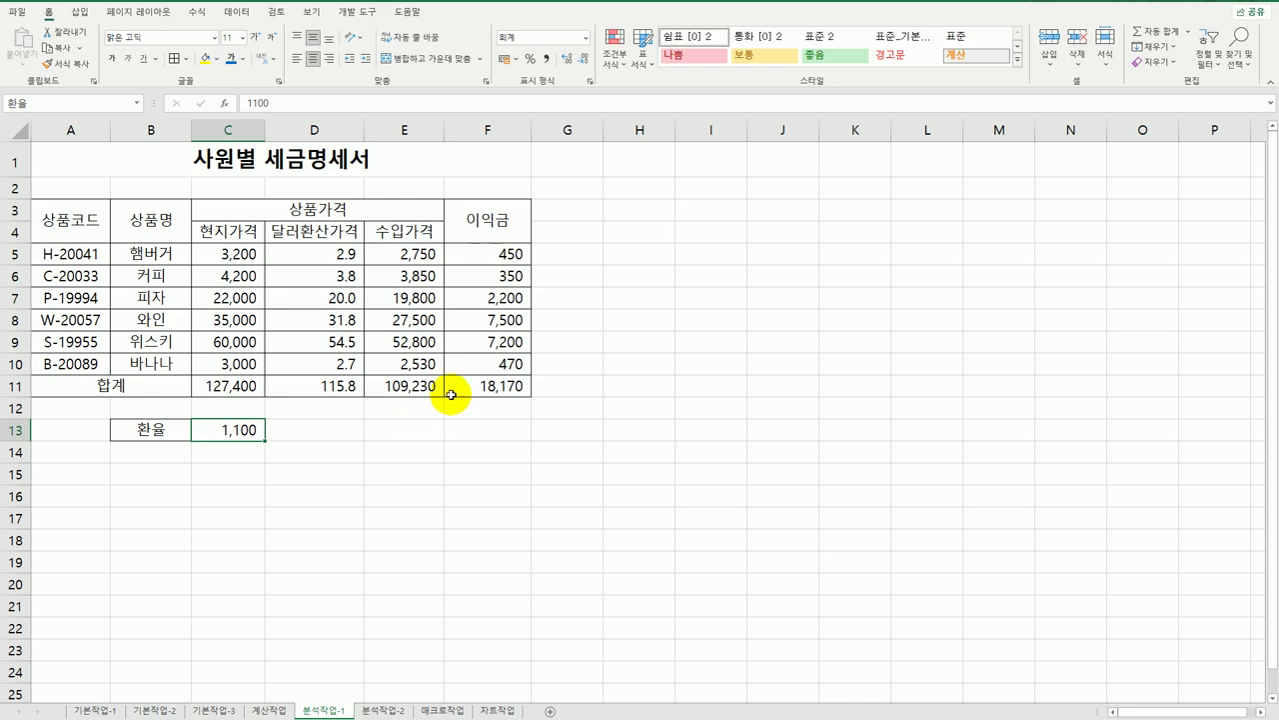
click(489, 388)
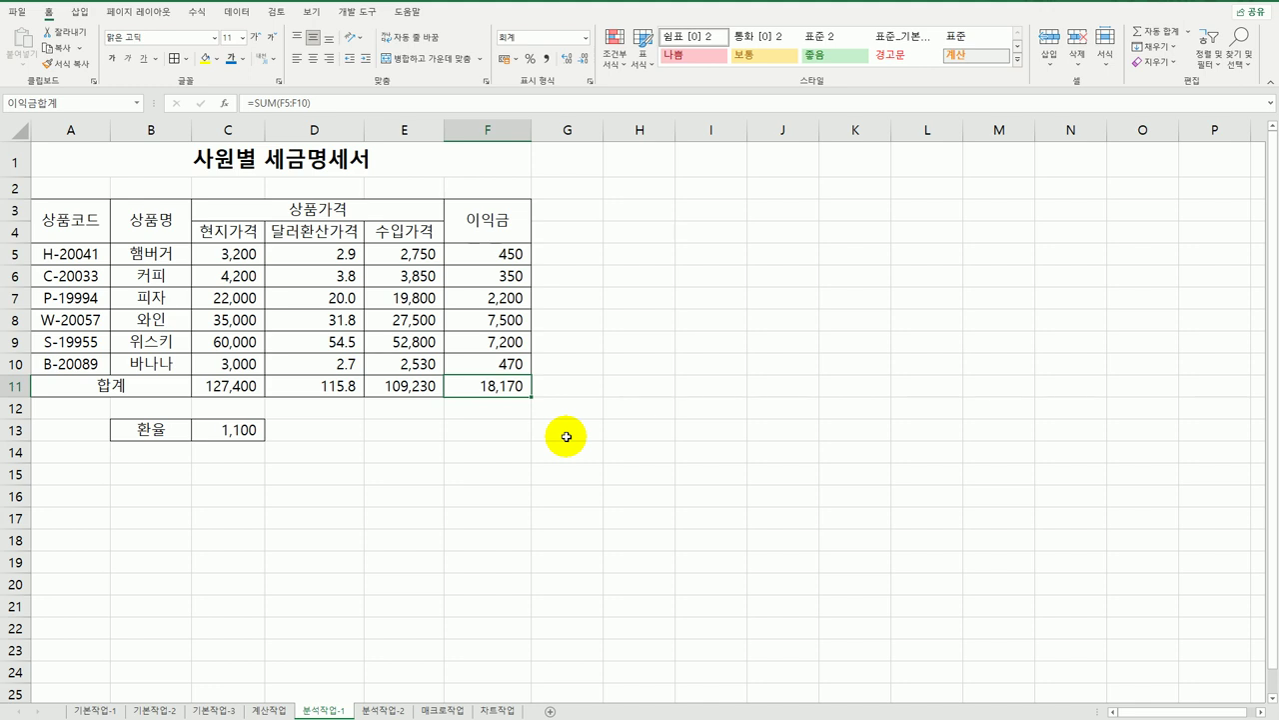
Step: Start a new scenario for cell C13 in the Scenario Manager and clear its default description
click(255, 434)
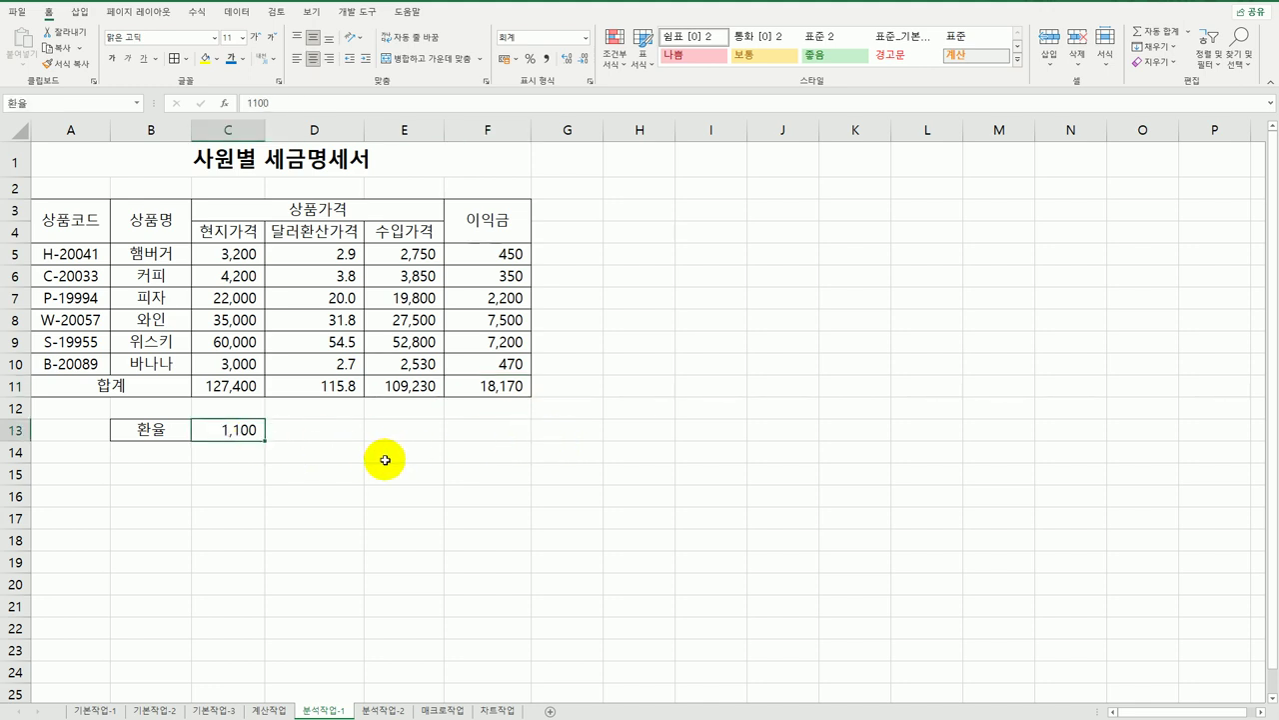
click(236, 12)
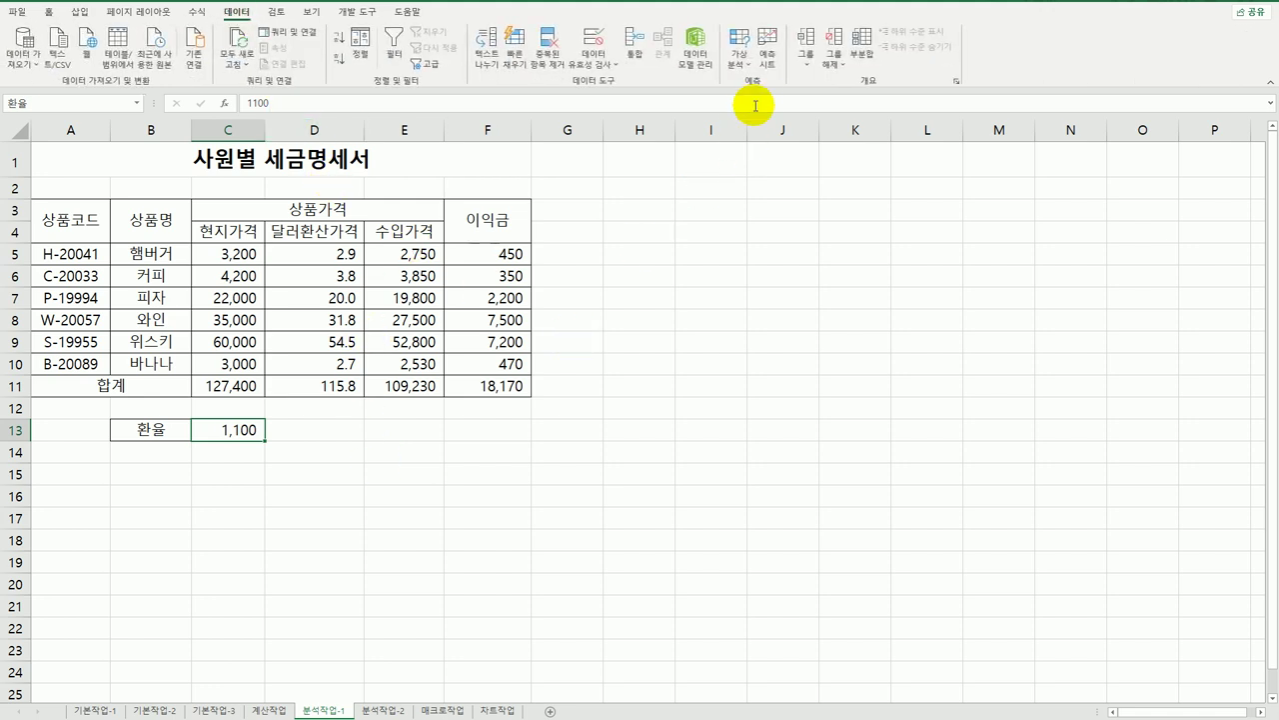
click(735, 60)
click(770, 83)
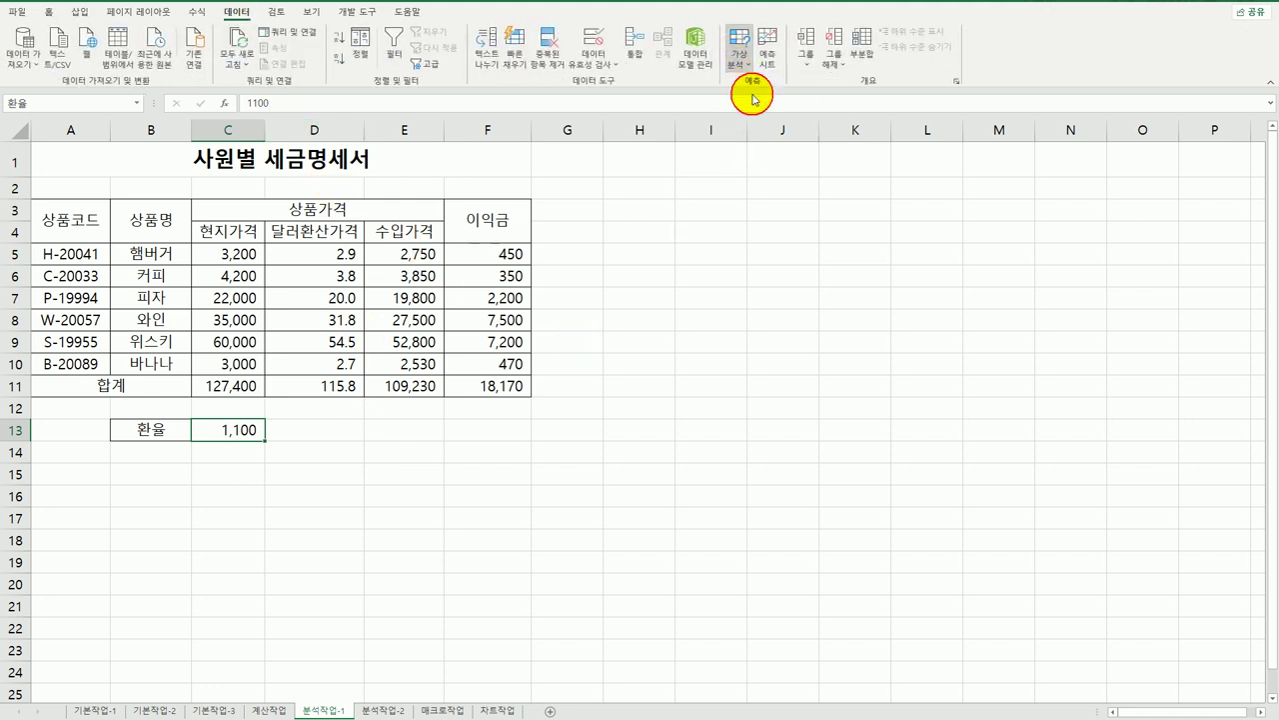
drag(921, 144, 676, 179)
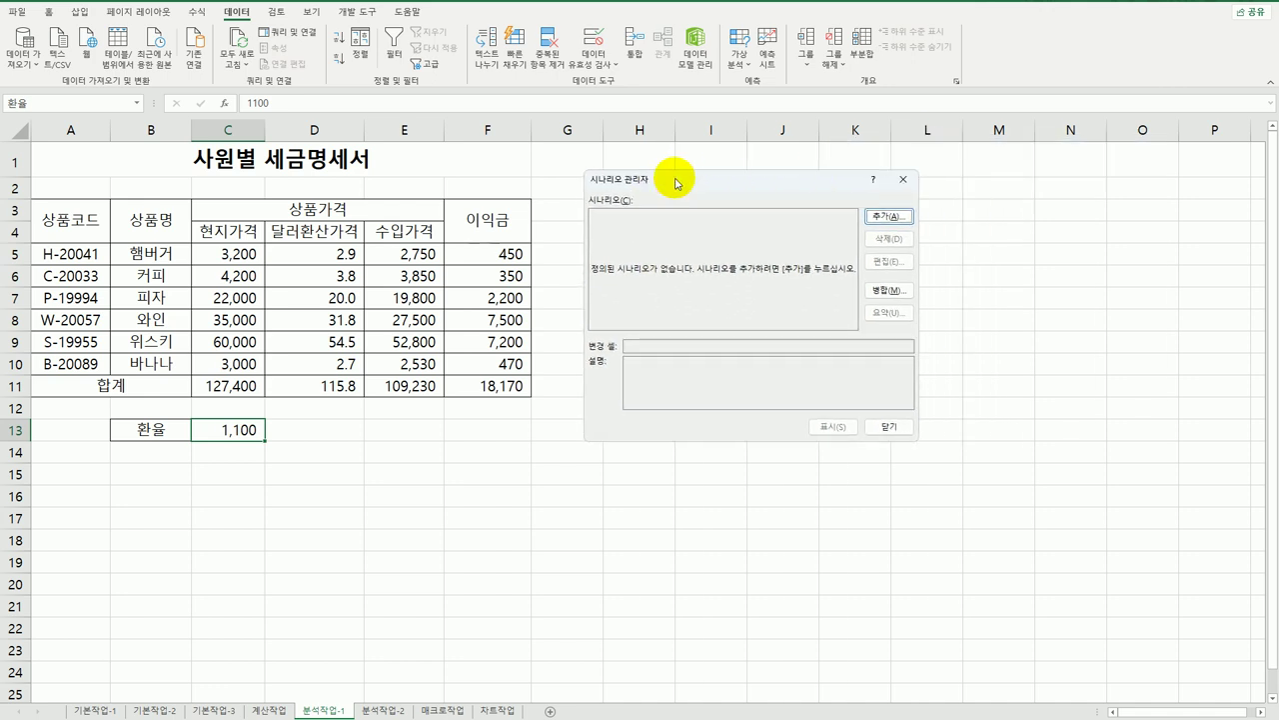
click(892, 220)
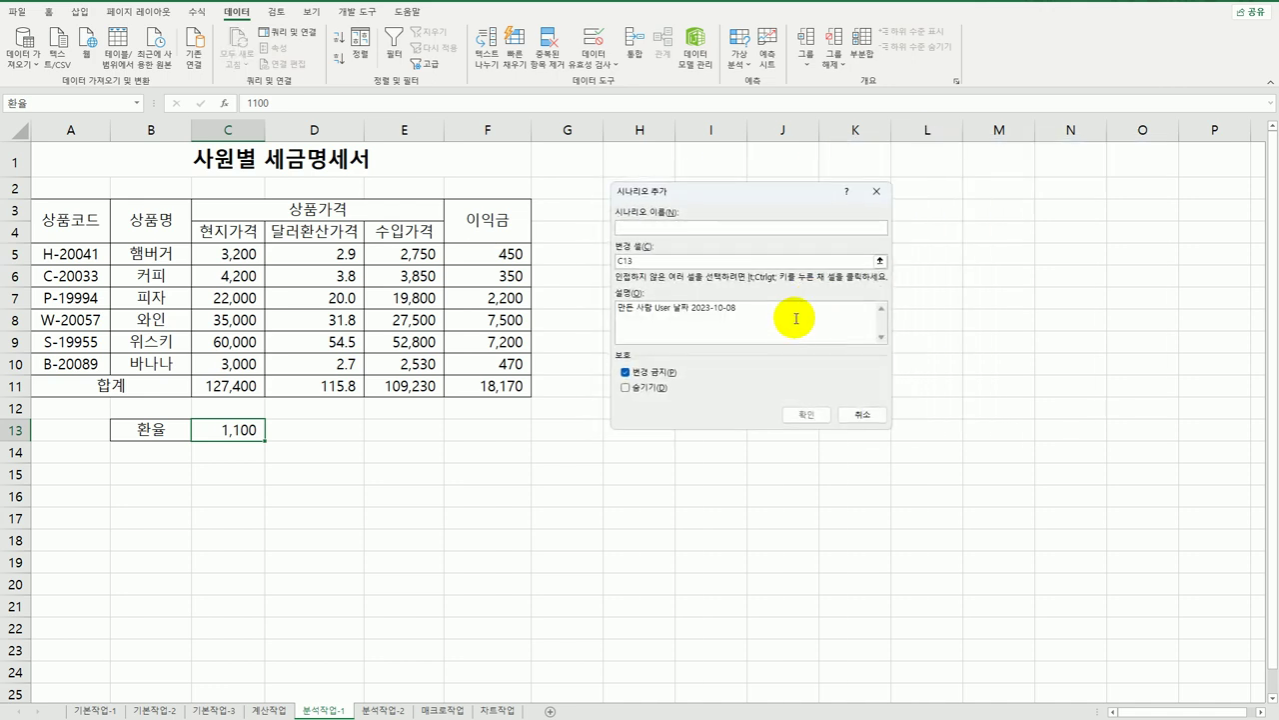
key(Delete)
click(732, 229)
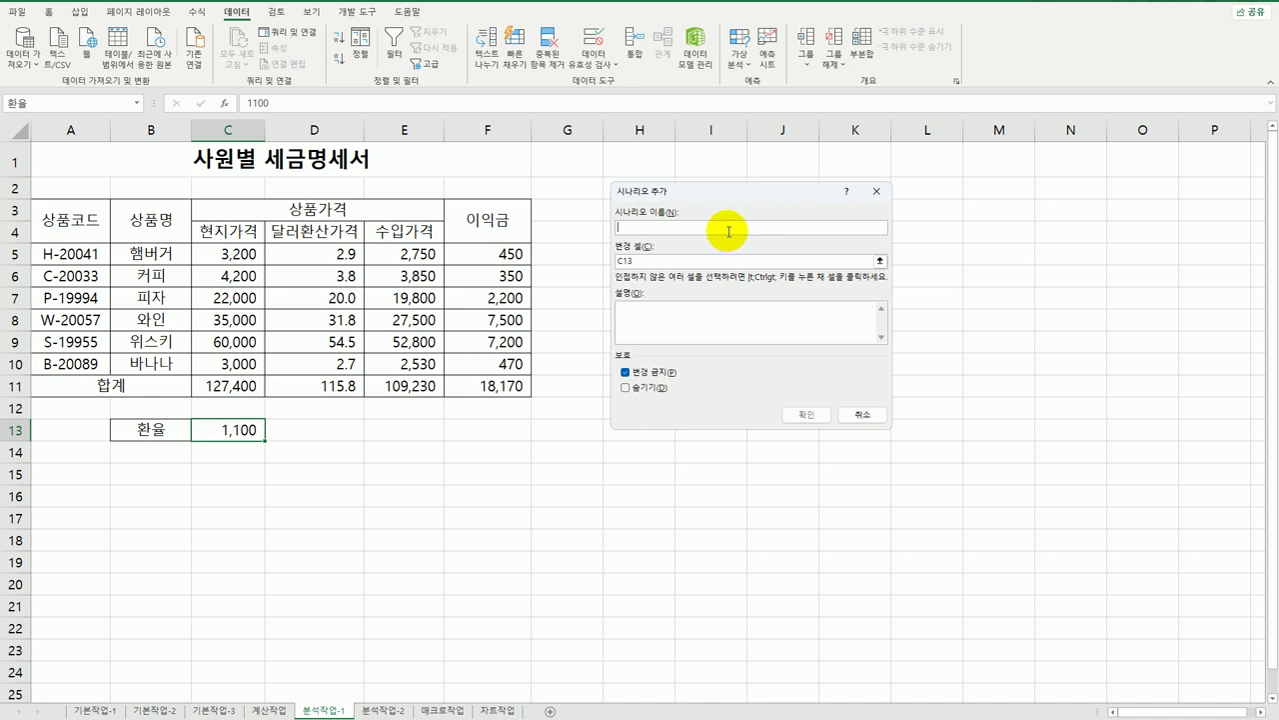
Step: Name the scenario 환율인상 and set $C$13 as its changing cell
text(환율인상)
key(BackSpace)
key(BackSpace)
key(BackSpace)
key(BackSpace)
text(환율인상)
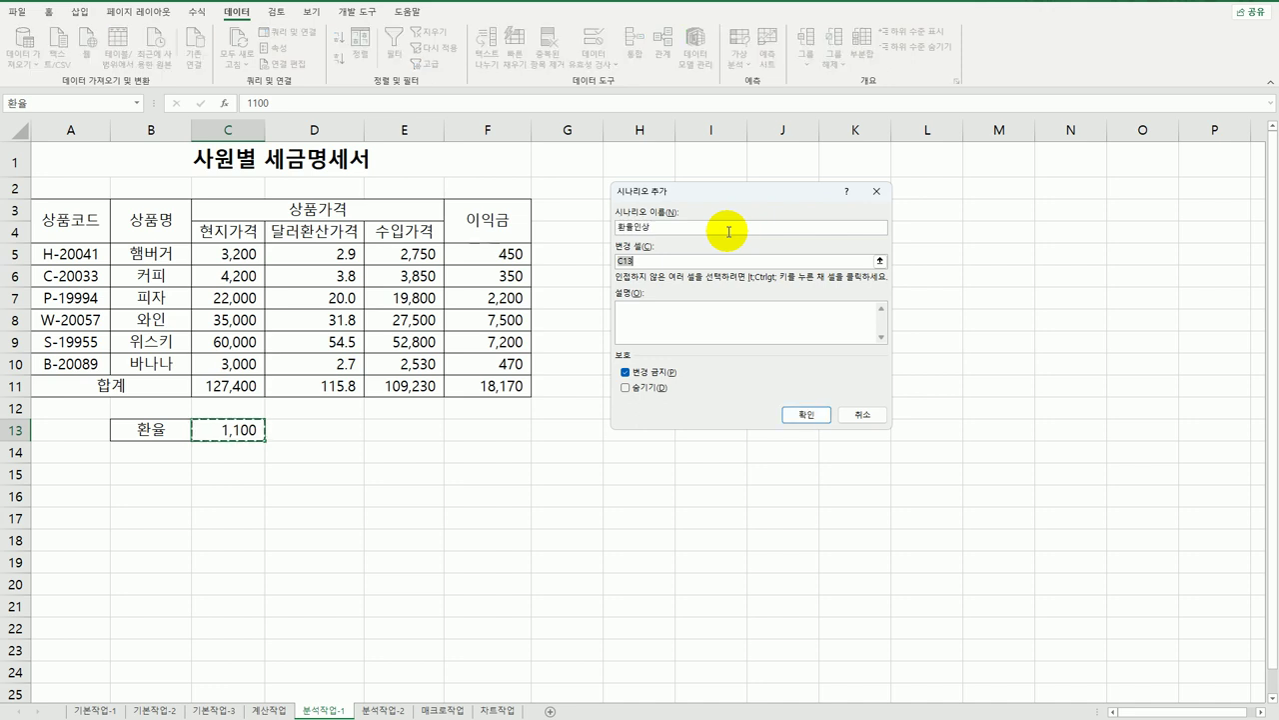
click(226, 432)
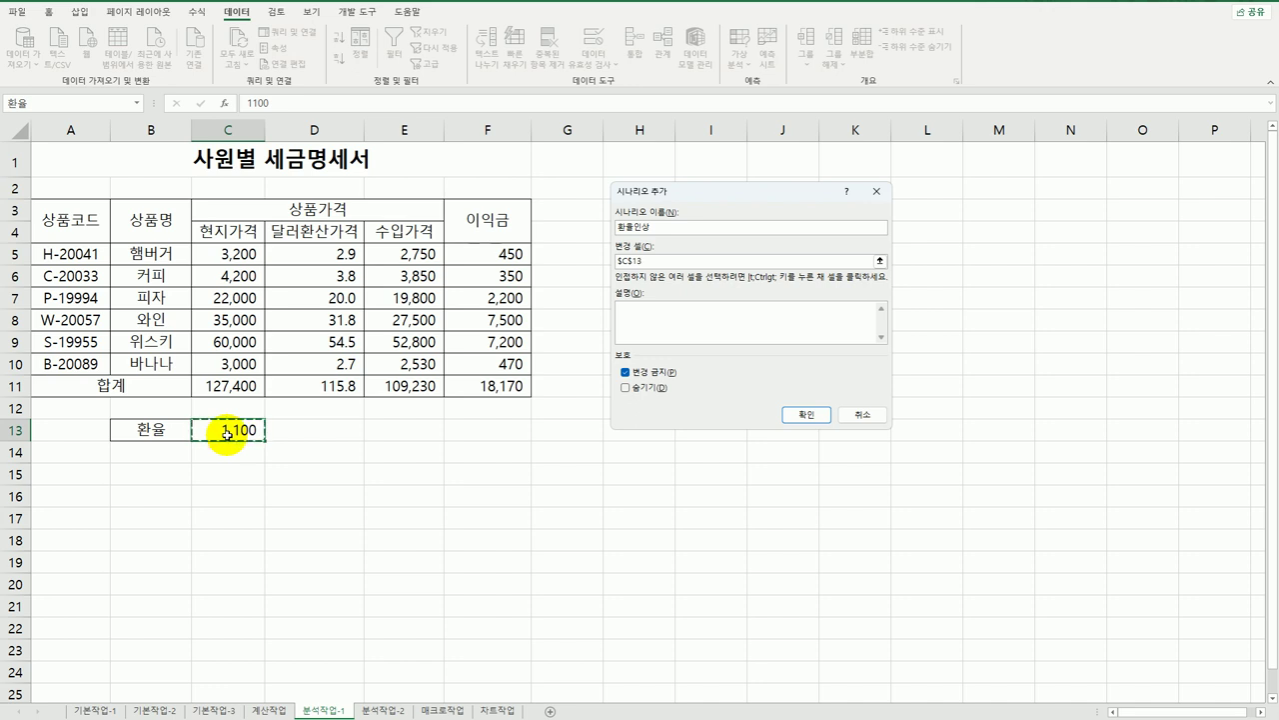
Step: Set the 환율 value of the 환율인상 scenario to 120 and start adding another scenario
click(800, 414)
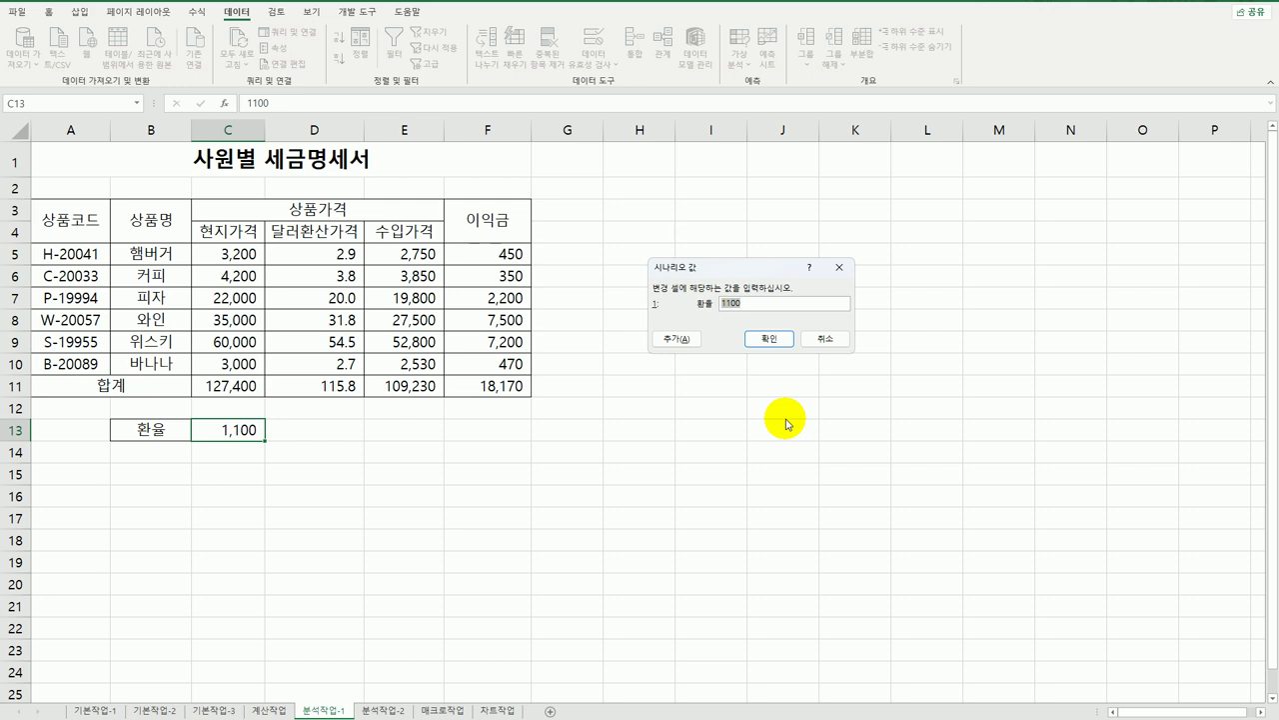
text(120)
click(677, 339)
Step: Clear the default description of the second scenario and name it 환율인하, keeping C13 as its changing cell
drag(762, 325, 583, 294)
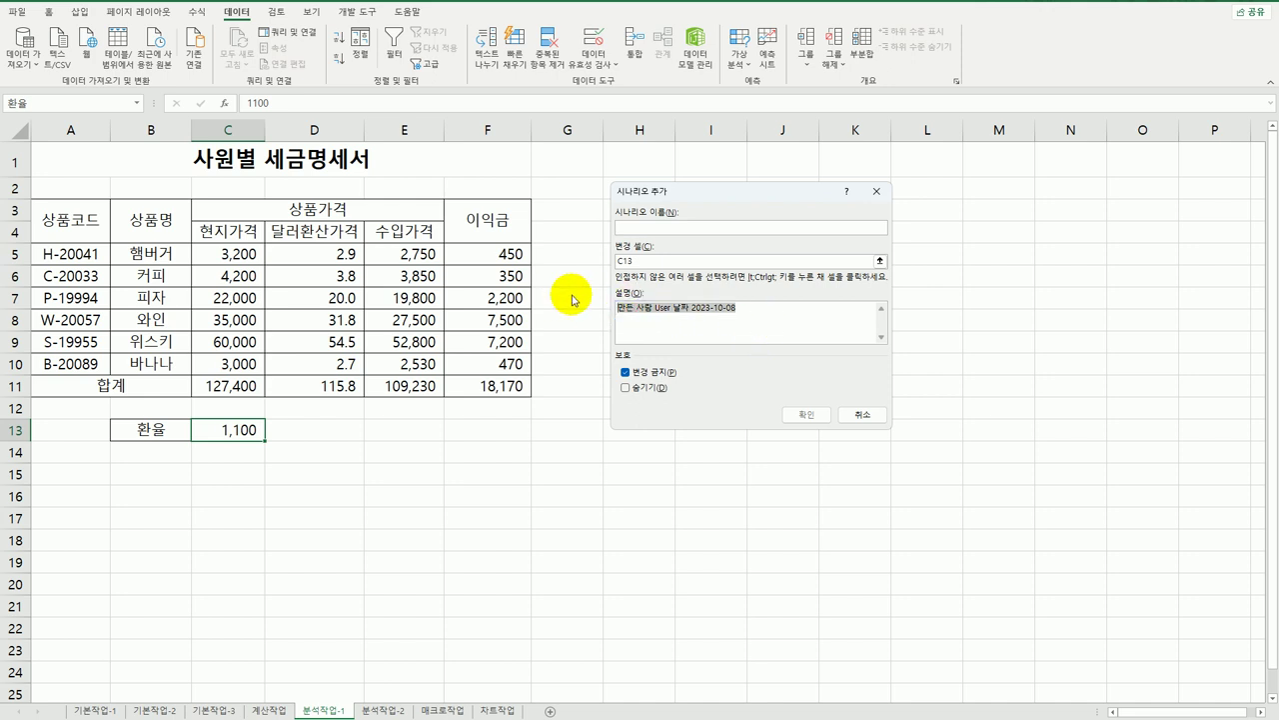
key(Delete)
click(672, 228)
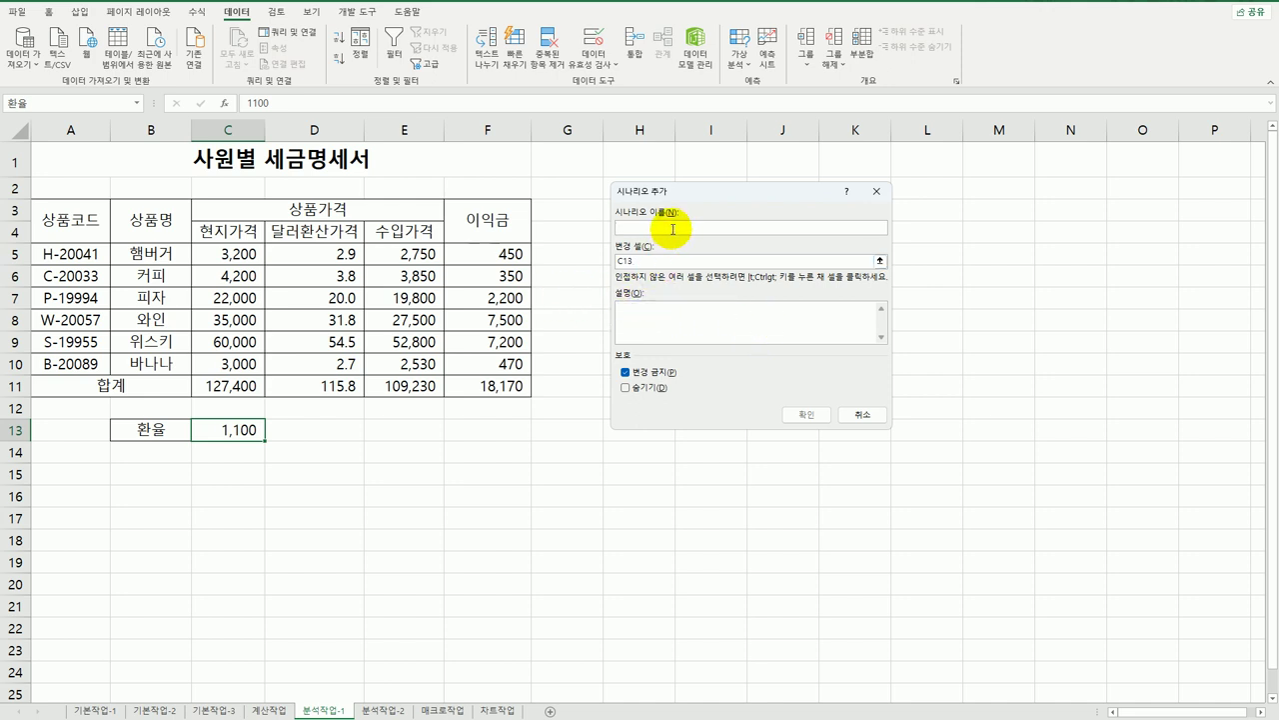
text(환율인하)
key(Tab)
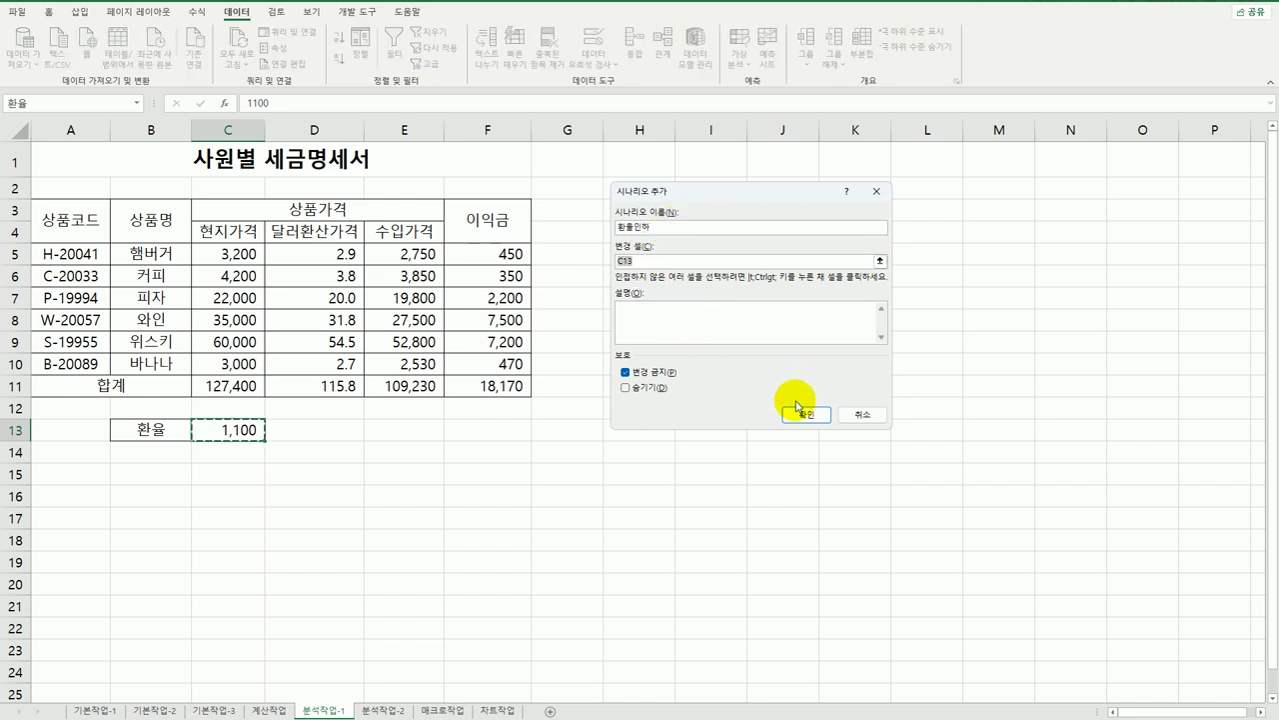
Step: Set the 환율 value of the 환율인하 scenario to 1000 and return to the scenario list
click(798, 410)
text(1)
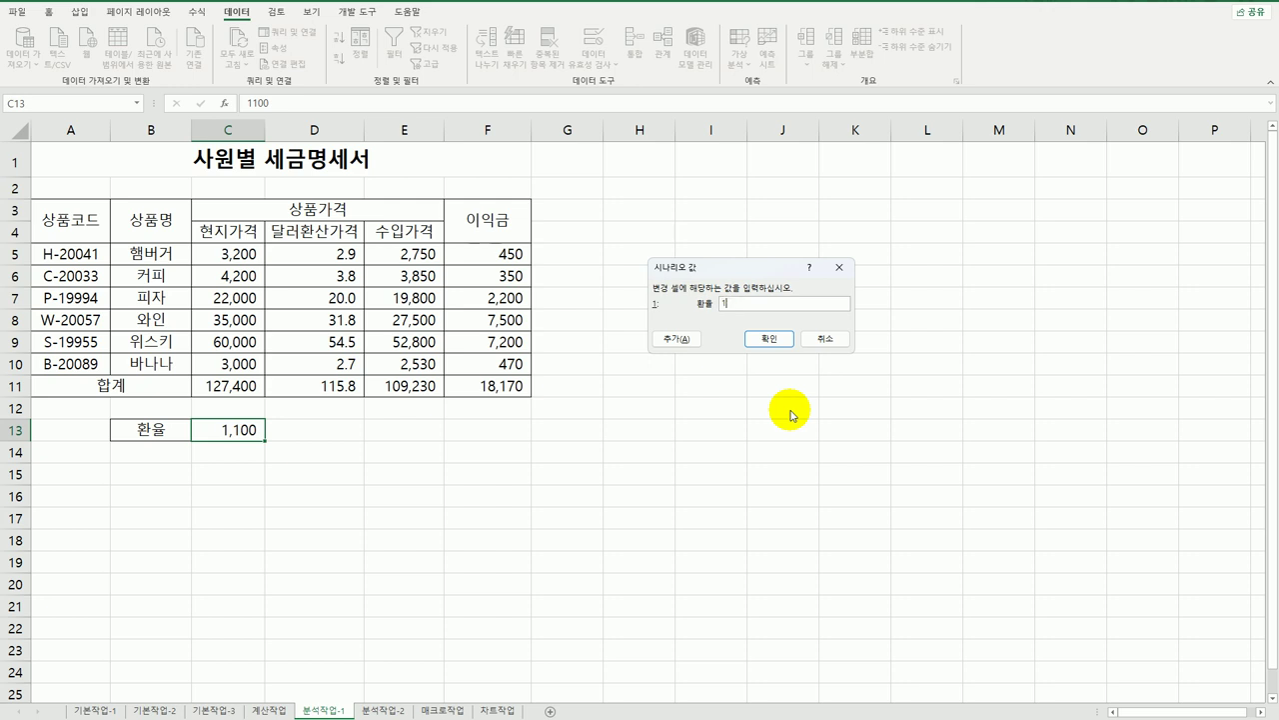
text(000)
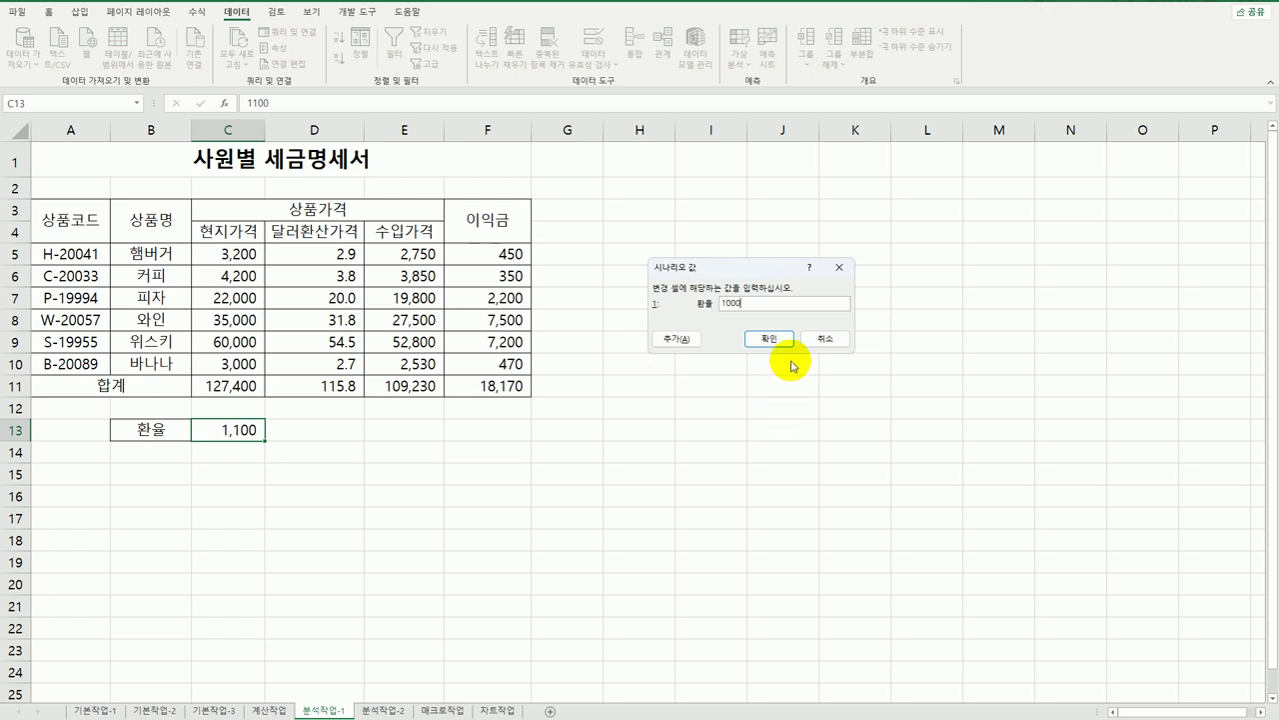
click(769, 339)
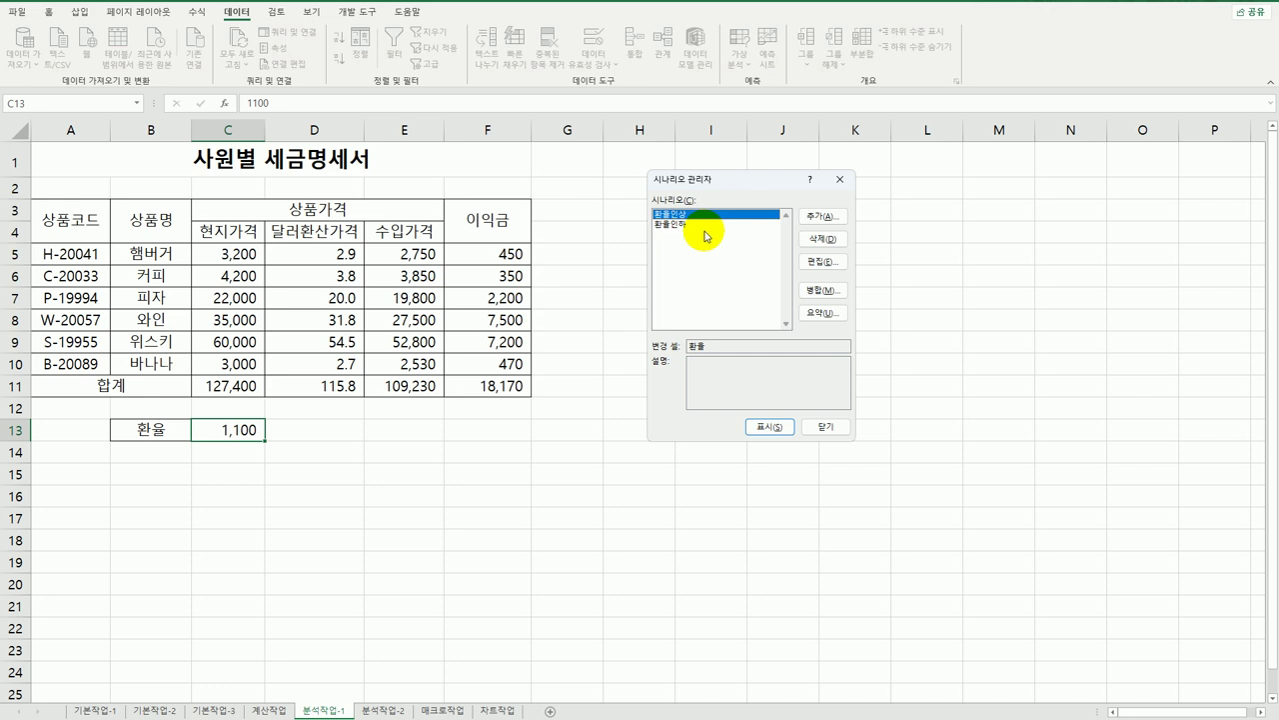
Step: Create a scenario summary report (시나리오 요약) with F11 as the result cell
click(823, 313)
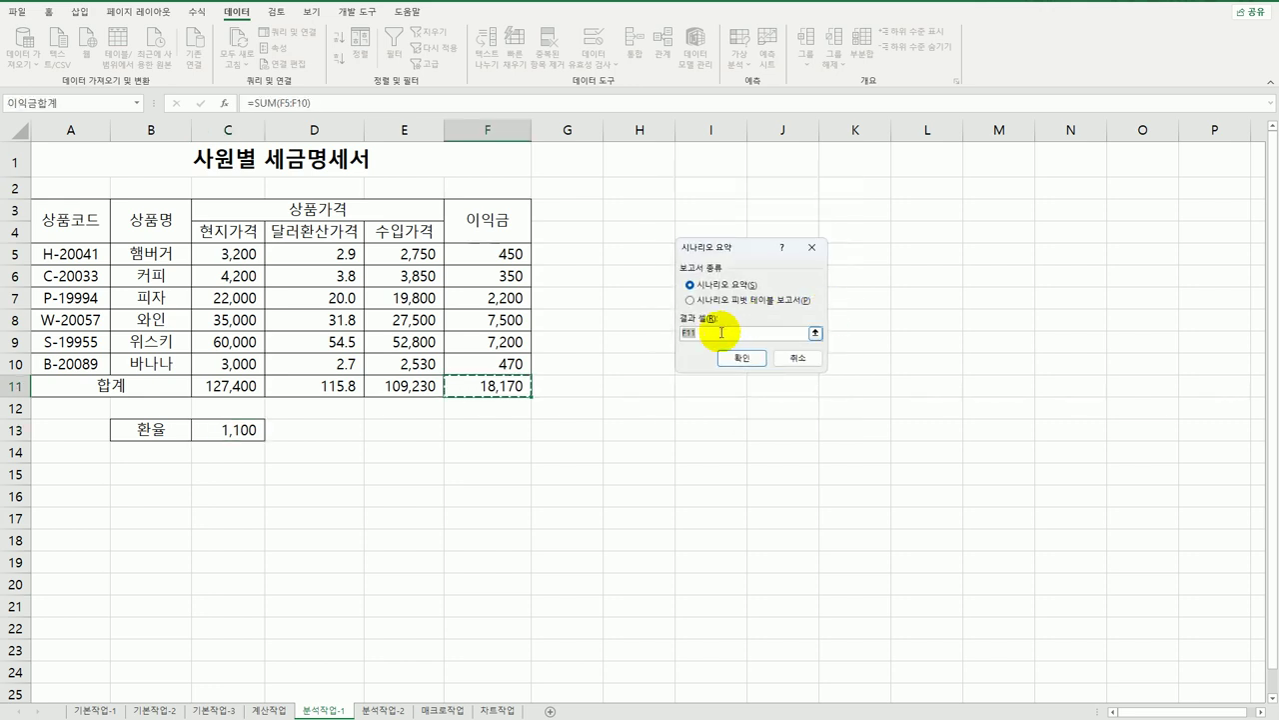
click(721, 331)
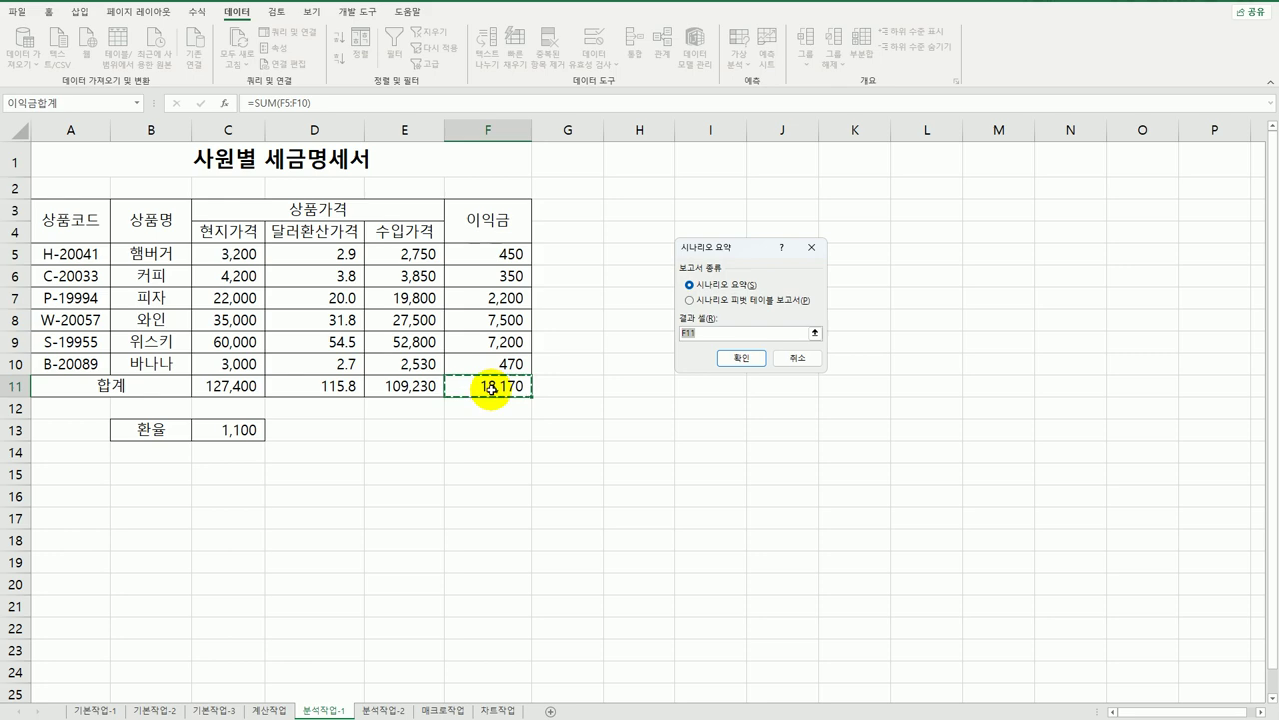
click(740, 356)
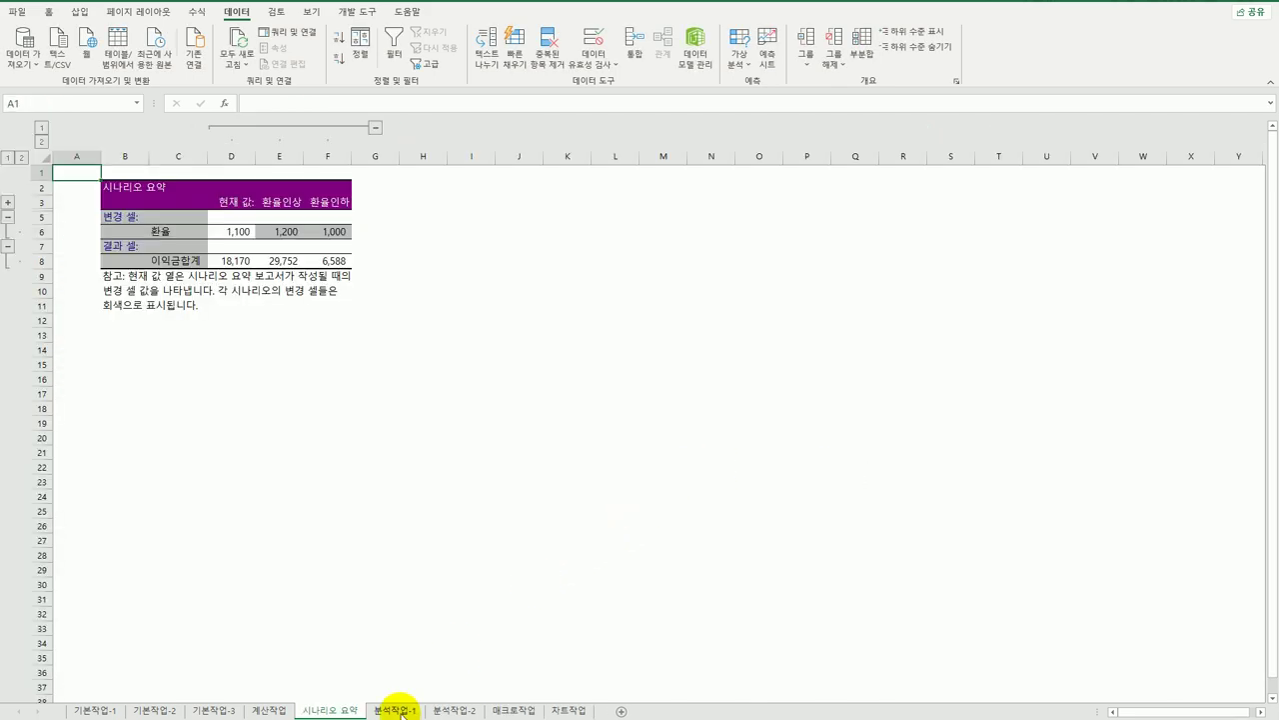
Step: Move the 시나리오 요약 sheet directly behind the 분석작업-1 sheet
click(392, 711)
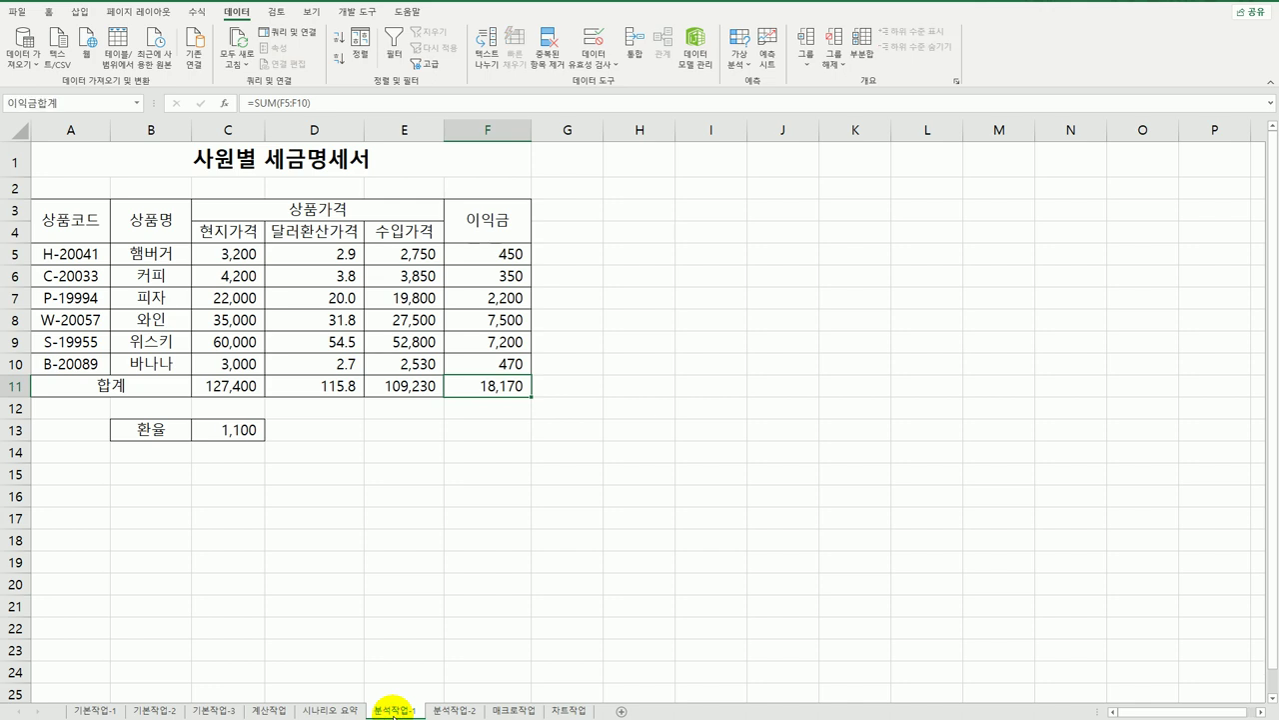
click(337, 710)
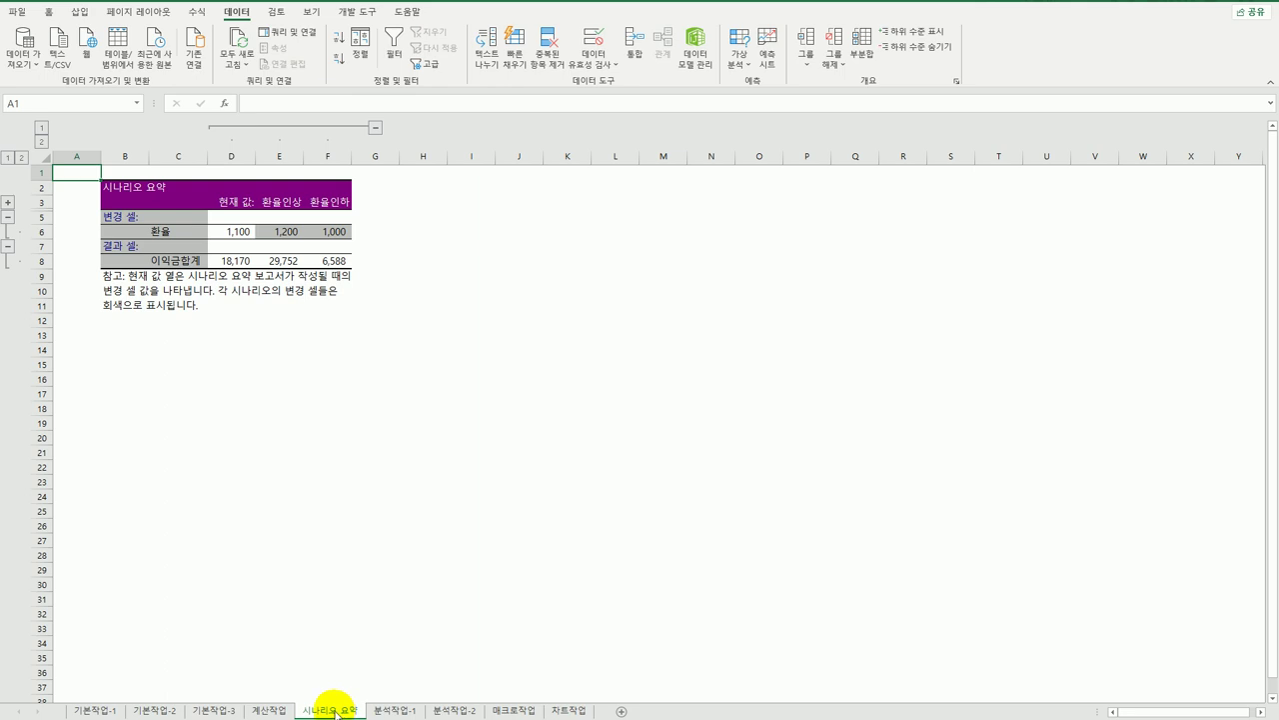
mouse_move(325, 706)
mouse_down()
mouse_move(344, 687)
mouse_move(477, 686)
mouse_up()
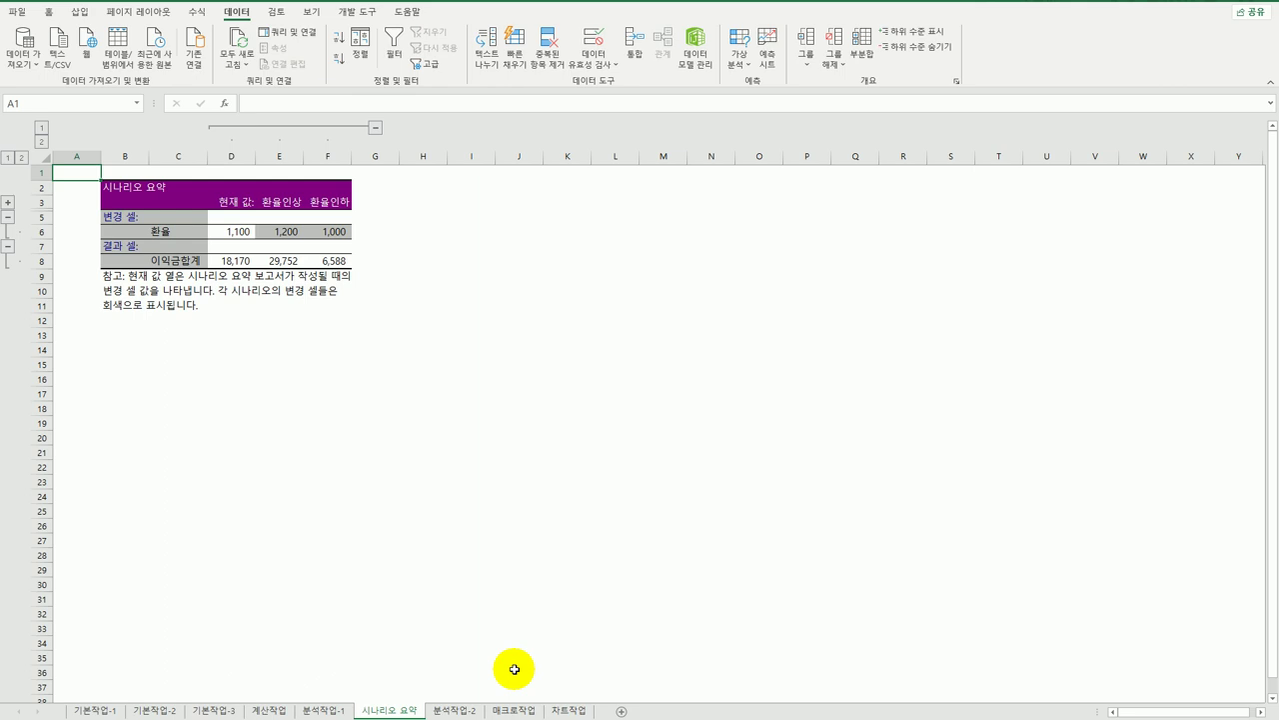
Step: On the 분석작업-2 sheet, sort the 미술/실용아트 강좌 table by 과정 in descending order
click(456, 709)
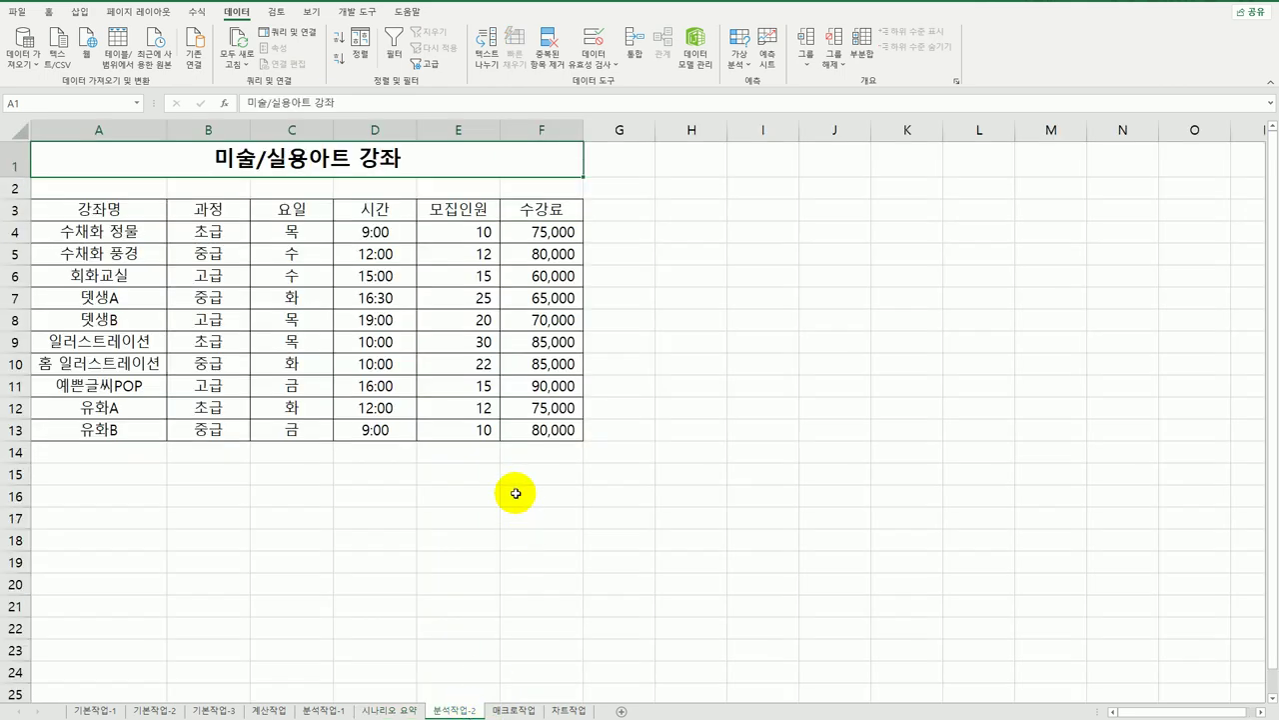
click(185, 211)
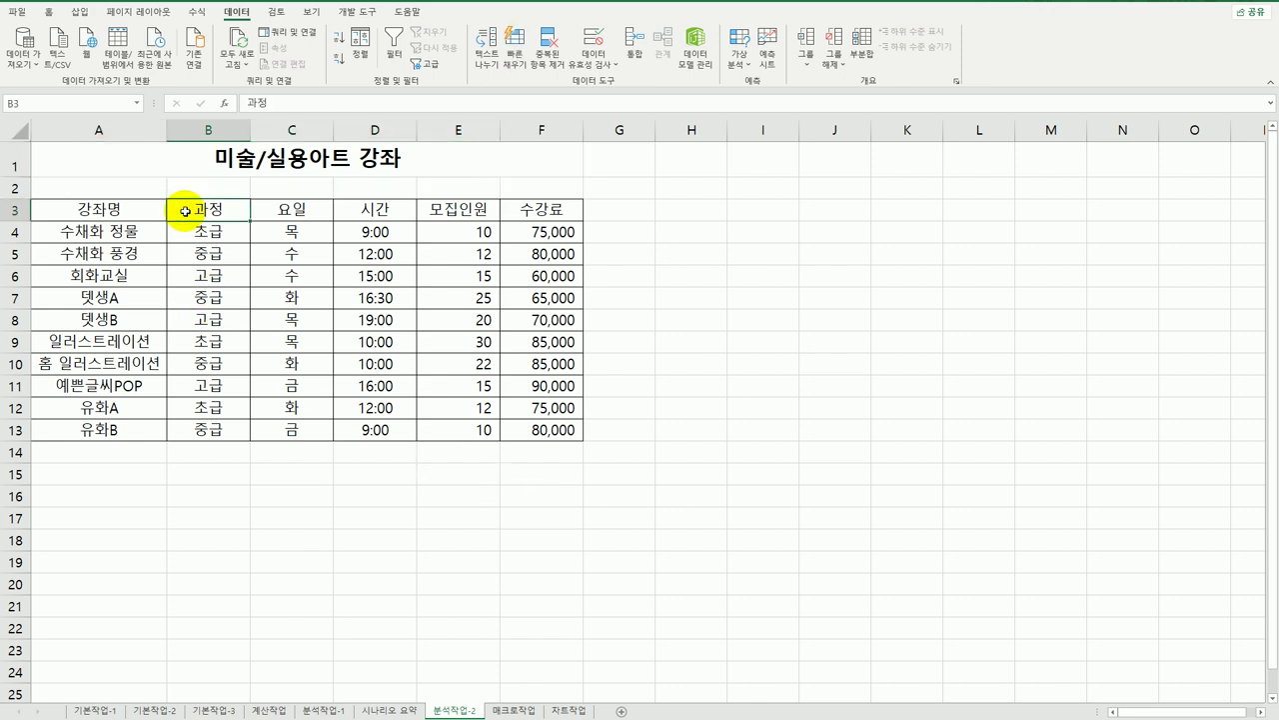
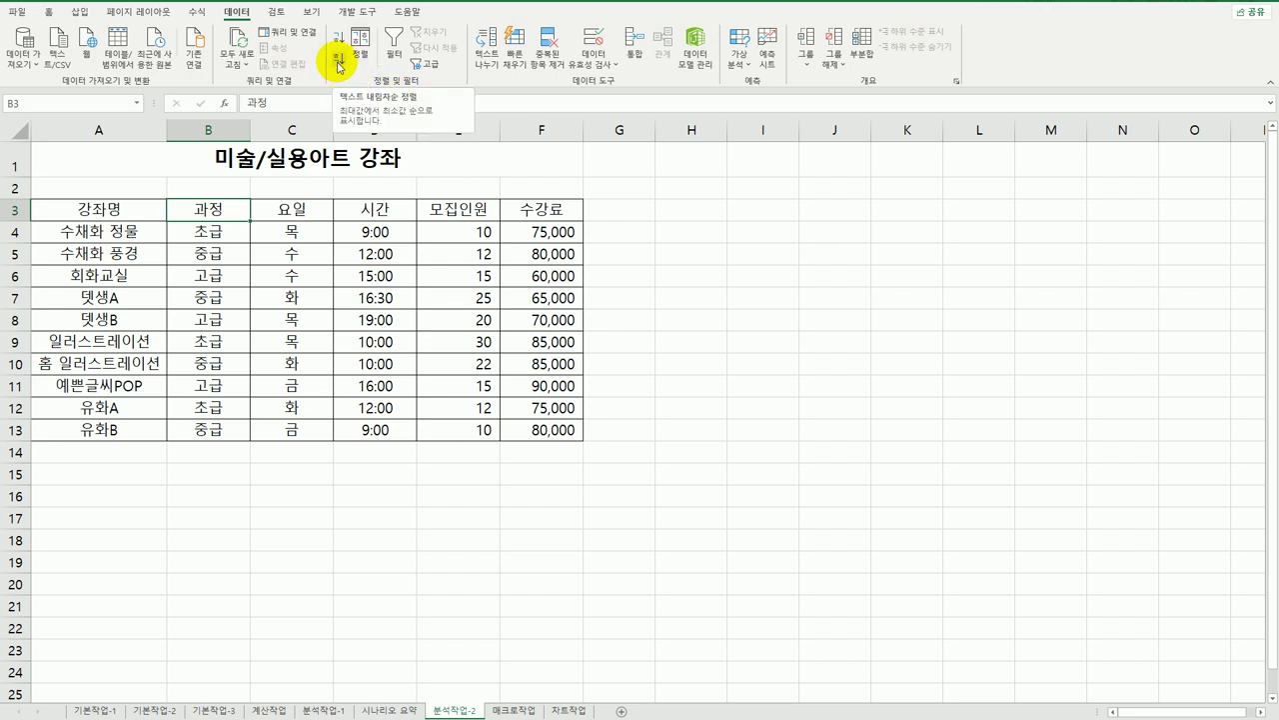
click(340, 64)
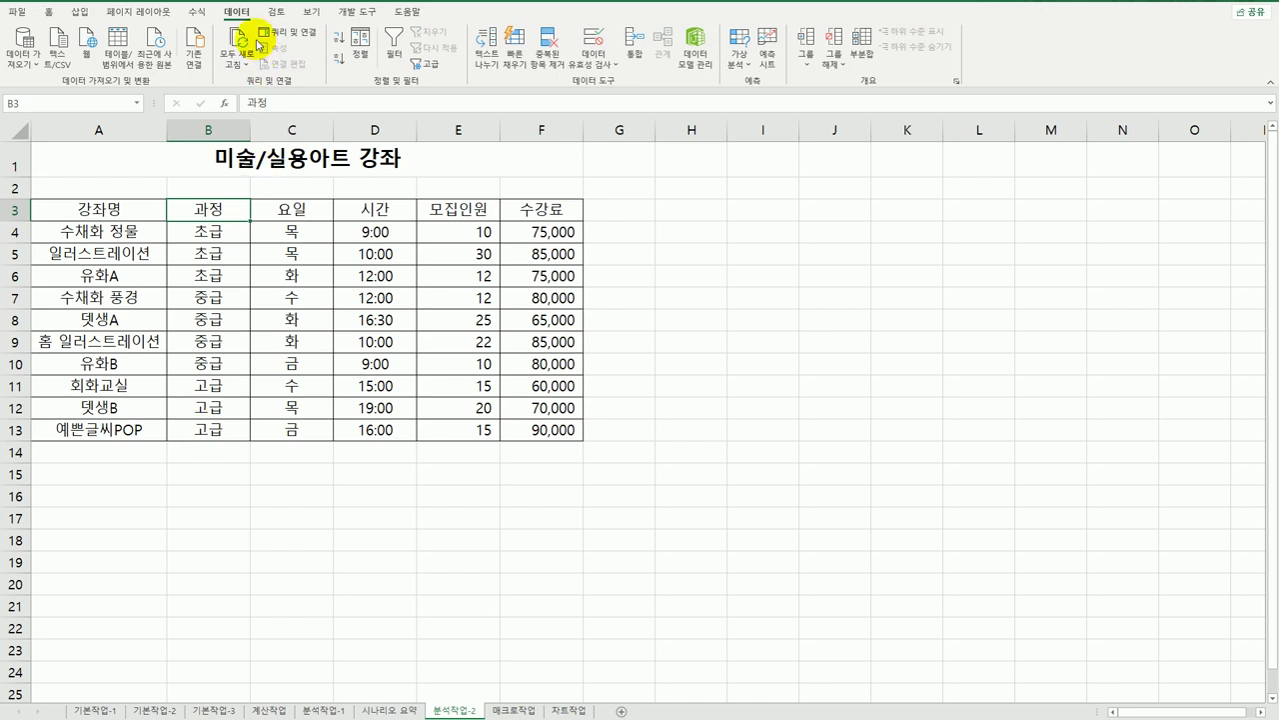
Step: Add subtotals grouped by 과정 that use the 평균 function on 모집인원 and 수강료
click(861, 46)
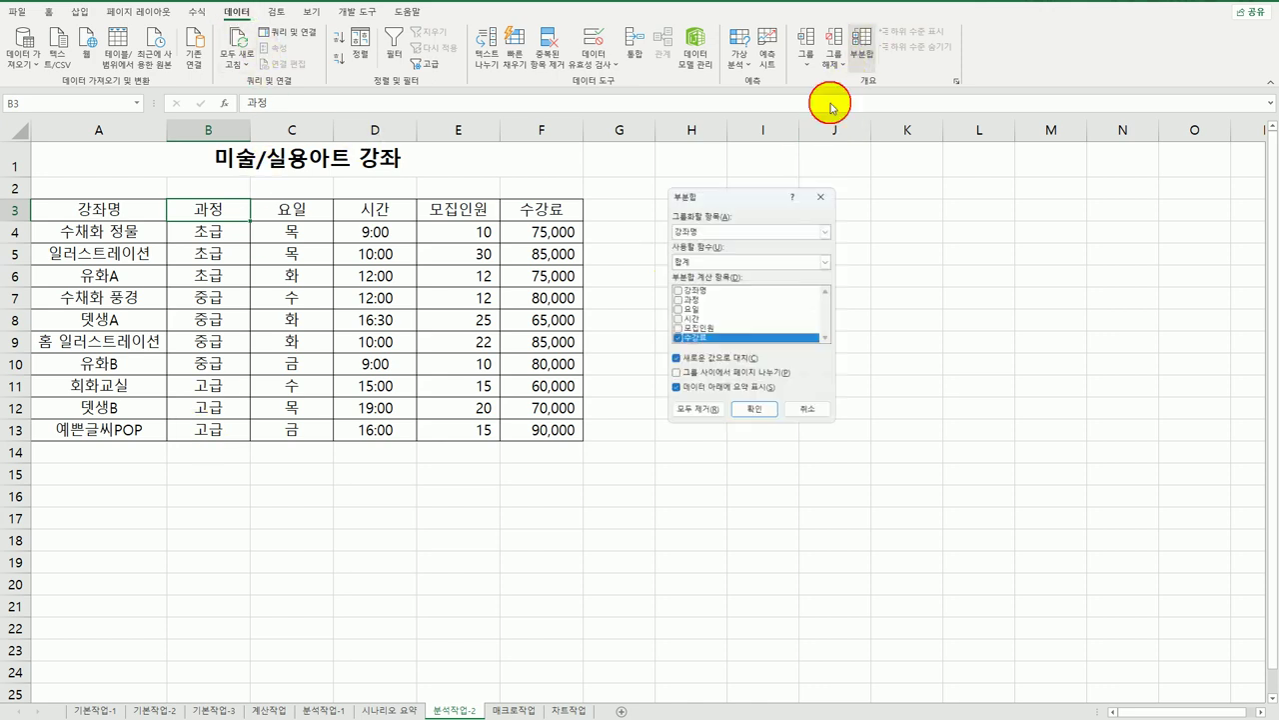
click(745, 227)
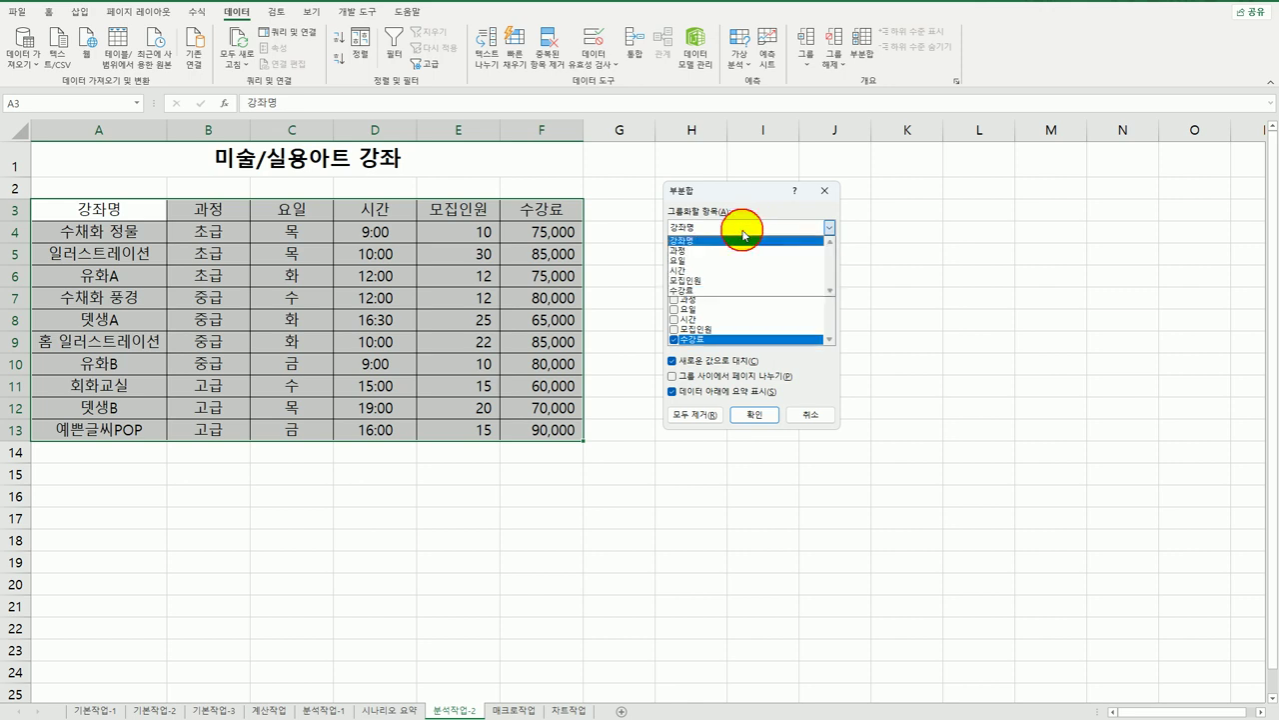
click(723, 251)
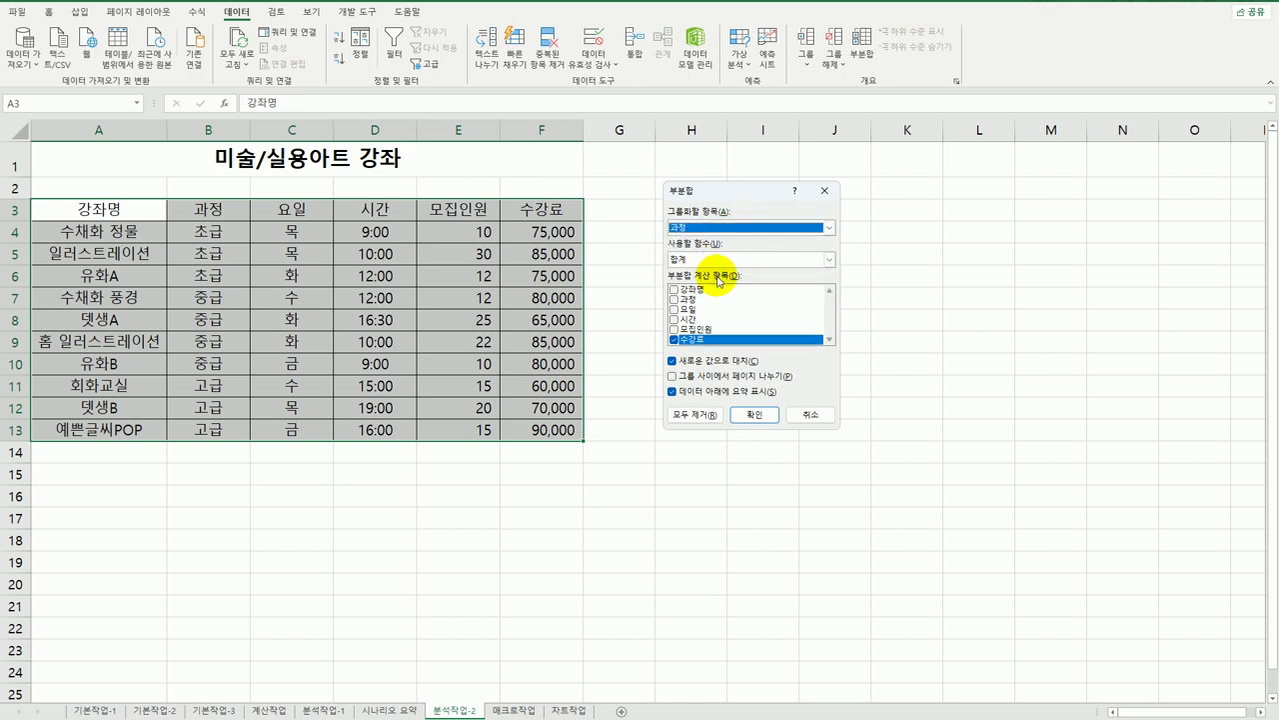
click(714, 260)
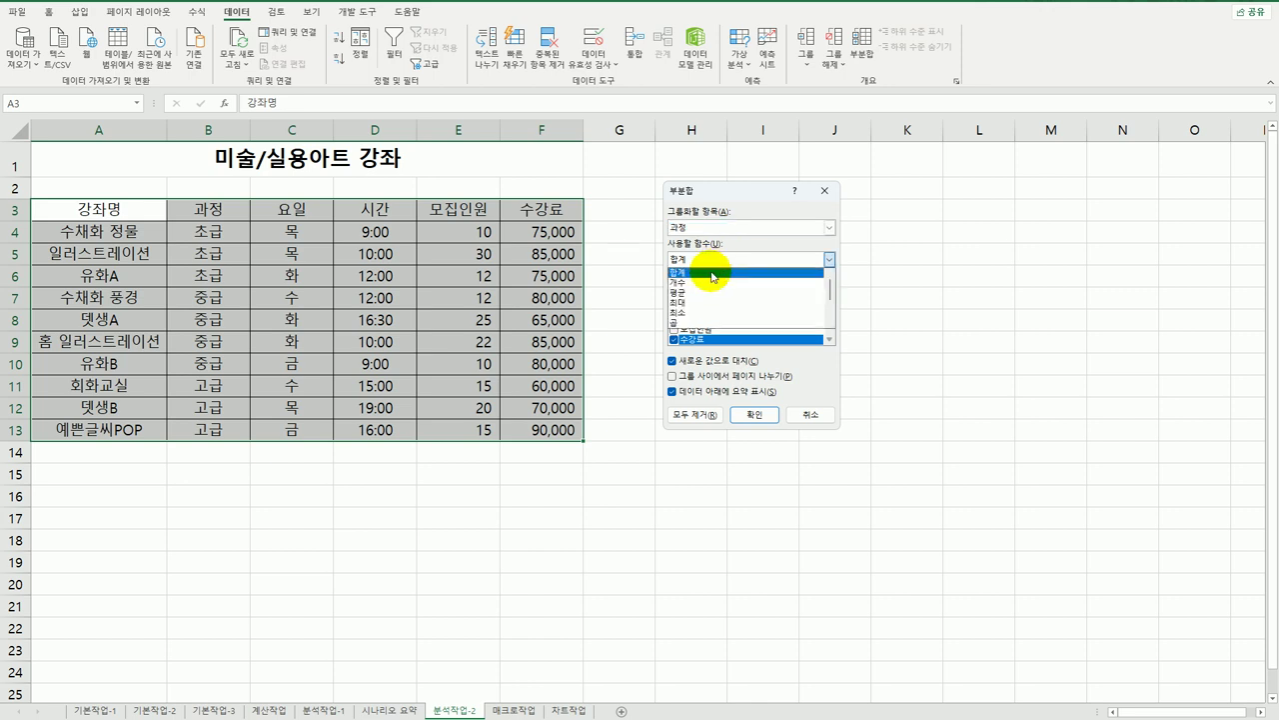
click(710, 292)
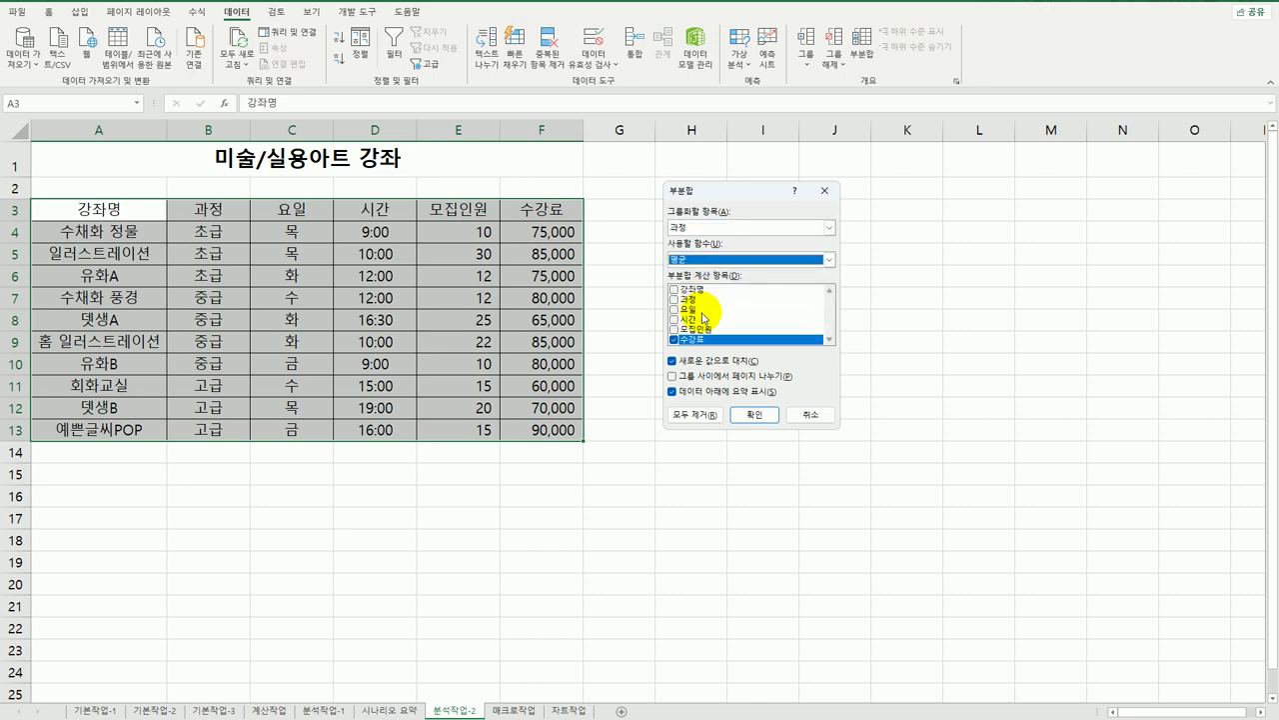
click(674, 329)
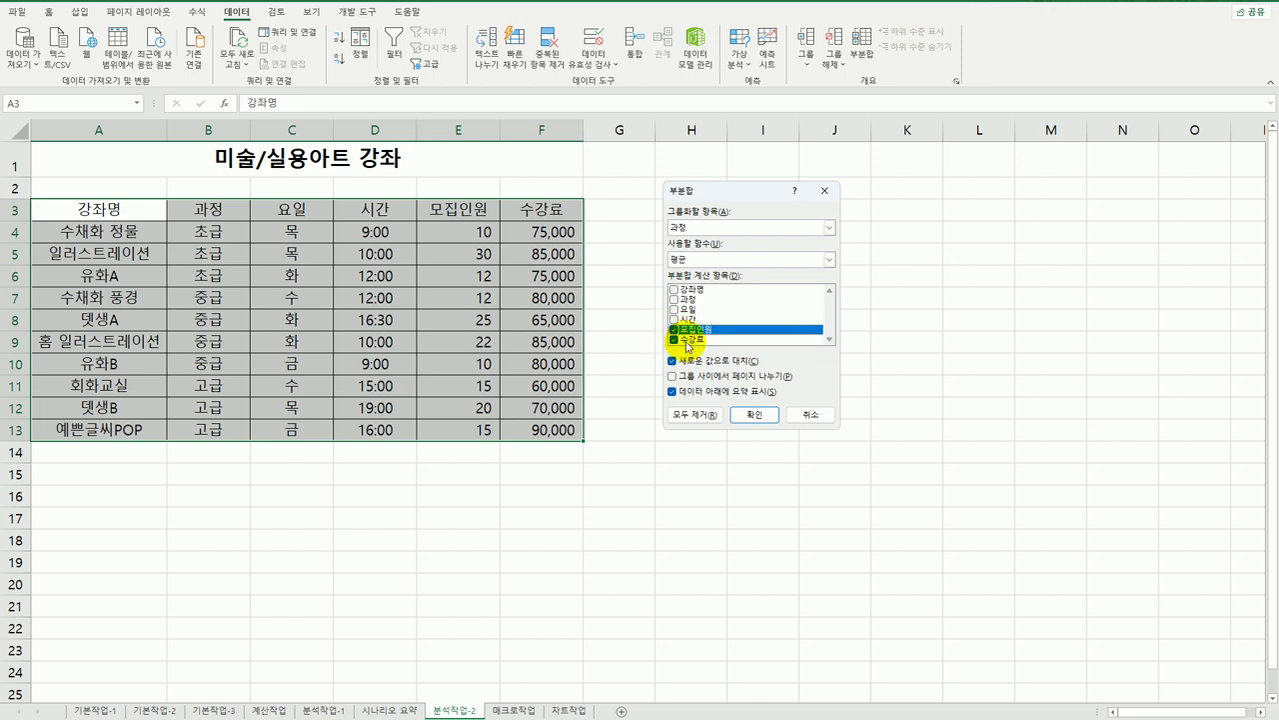
click(749, 413)
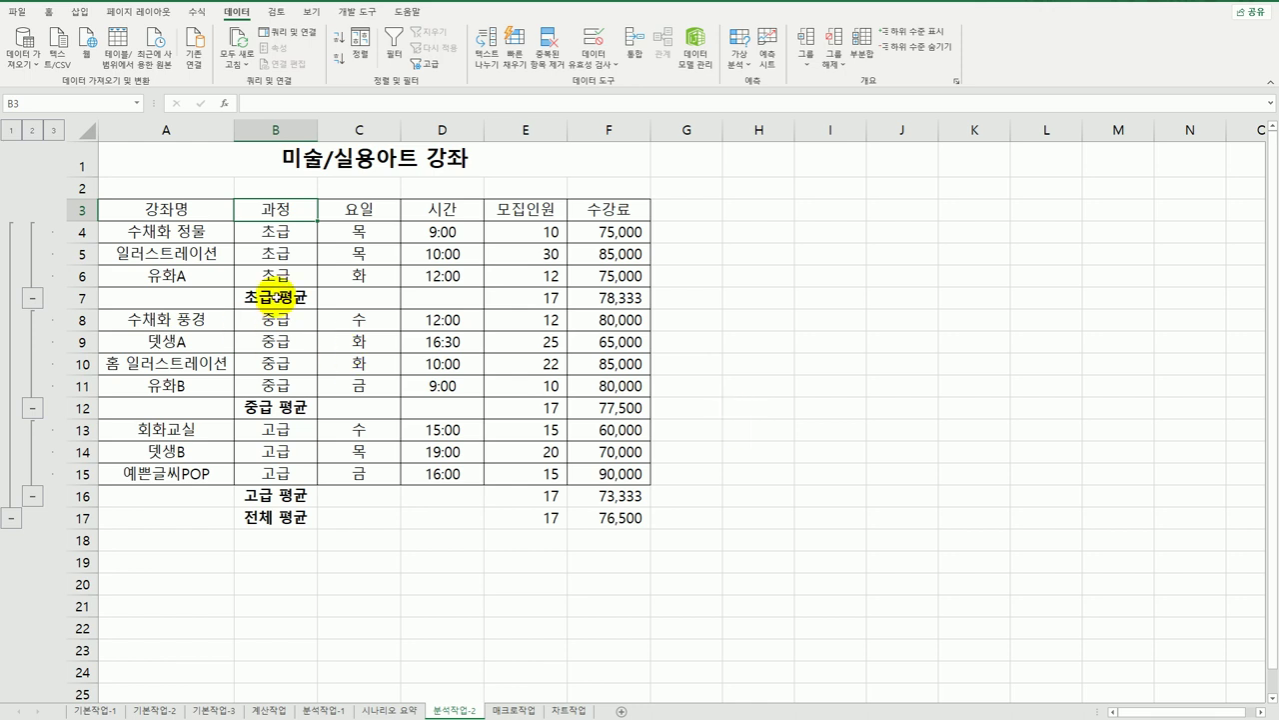
Step: Add a second subtotal by 과정 with the 최대 function for 모집인원 and 수강료, without replacing the existing averages
click(861, 55)
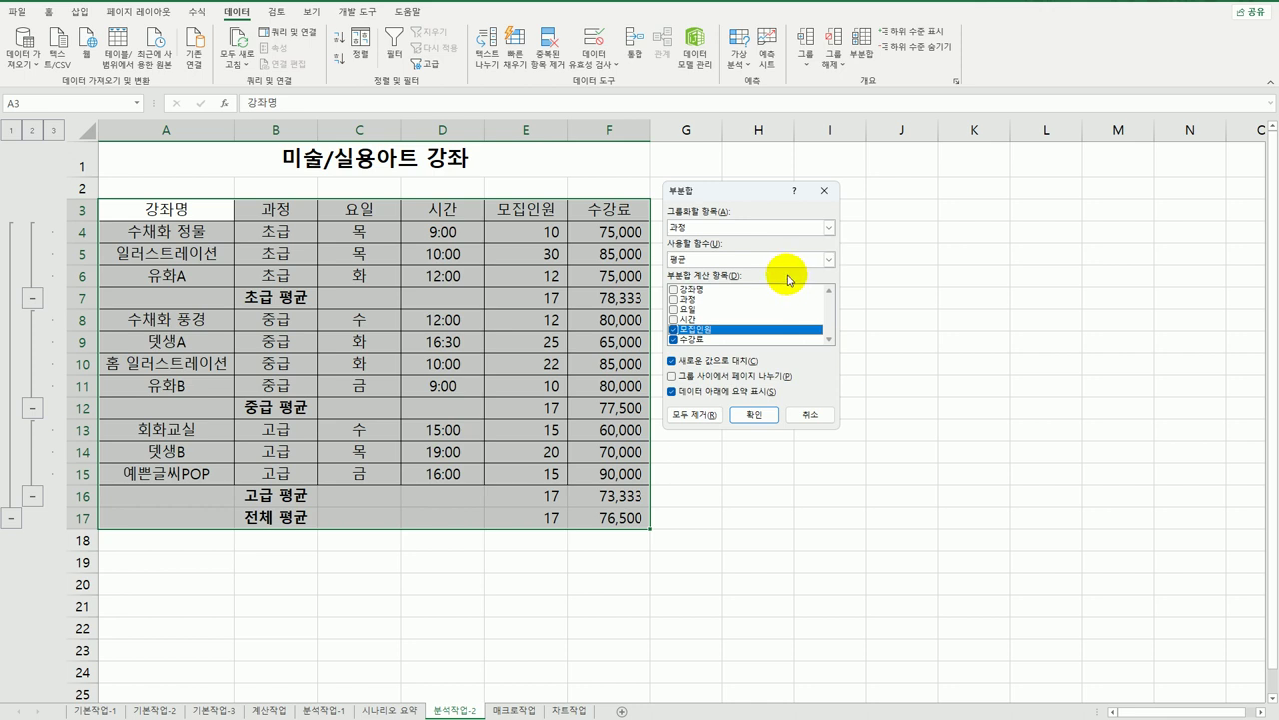
click(781, 260)
click(743, 302)
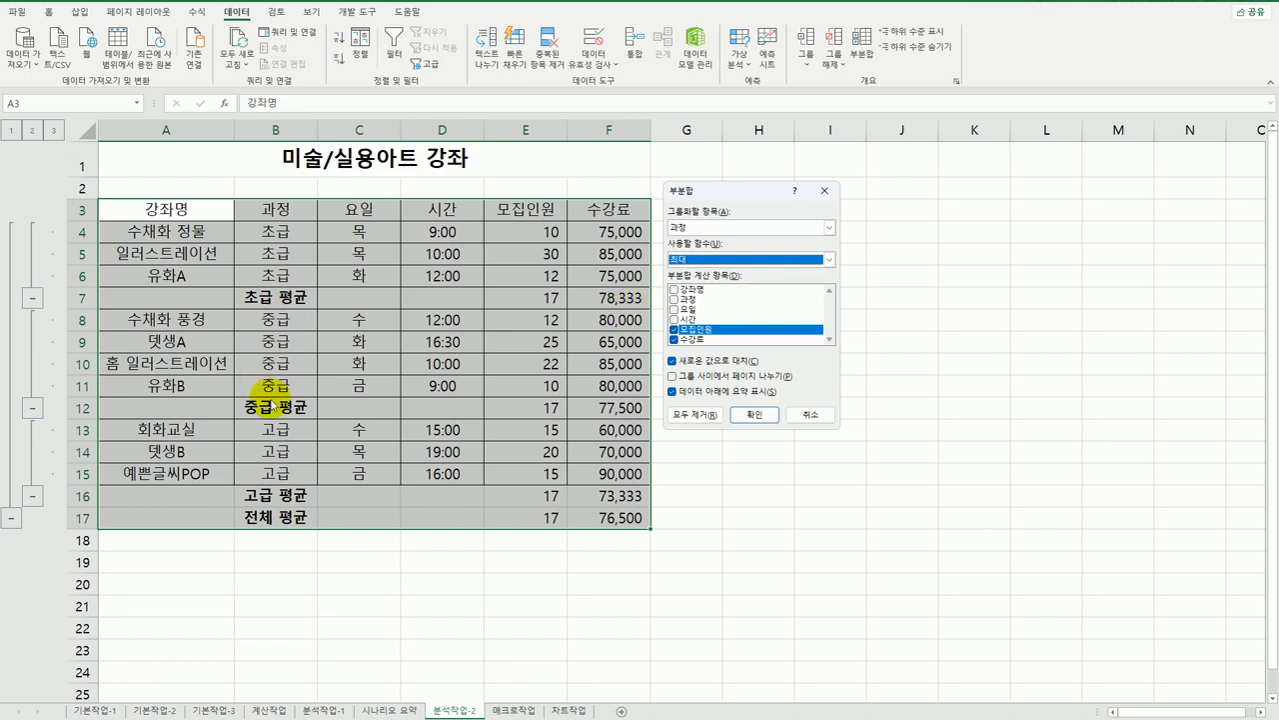
click(748, 360)
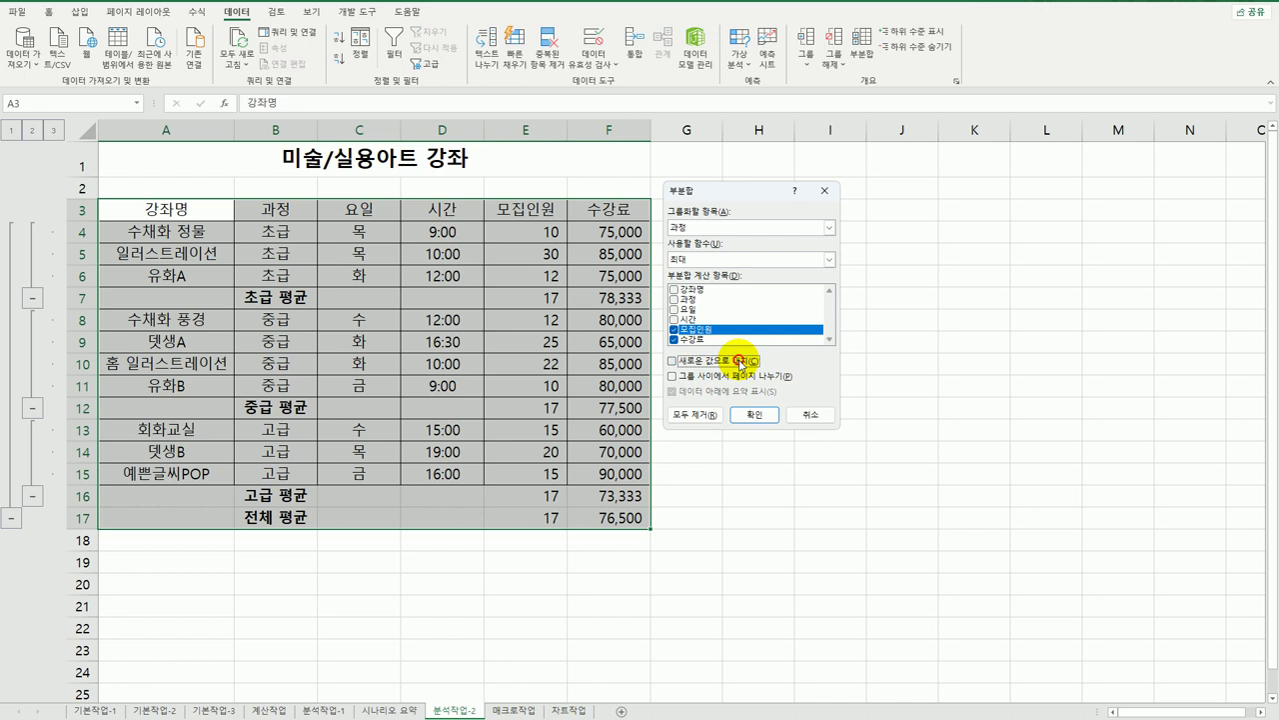
click(760, 417)
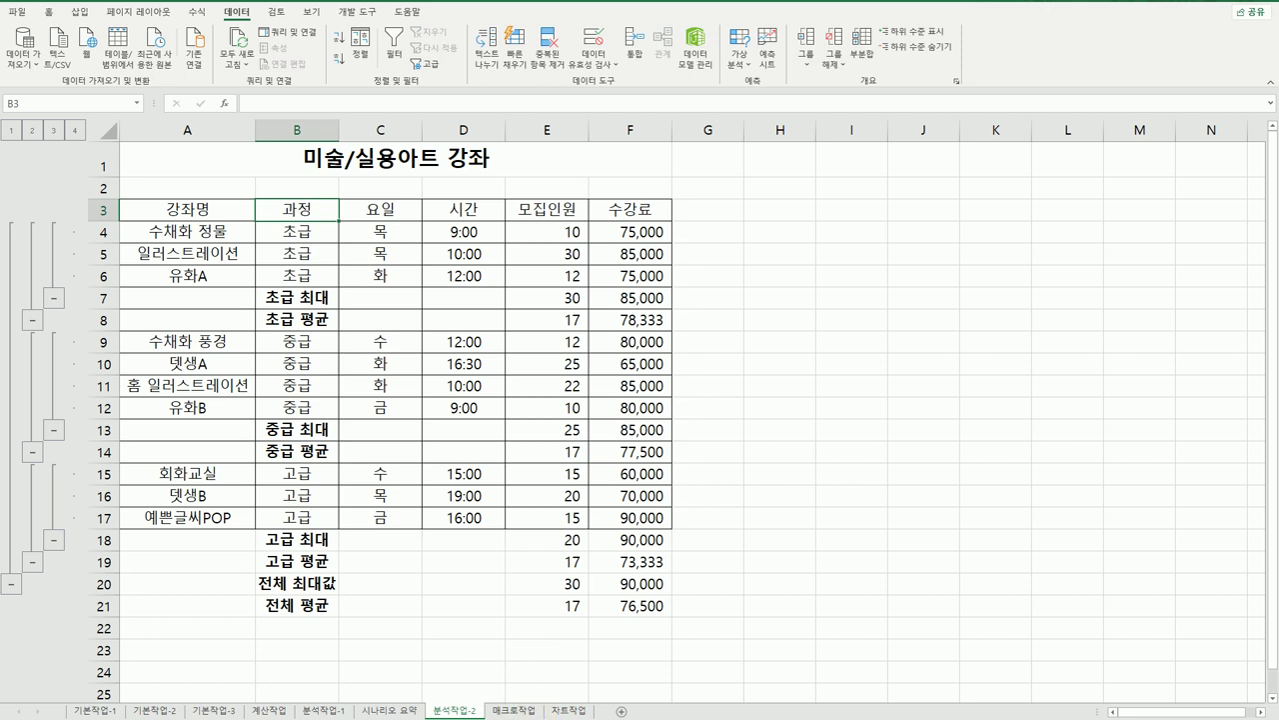
Step: On the 매크로작업 sheet, select empty cell M4 and start recording a macro named 합계 in the current workbook
click(513, 711)
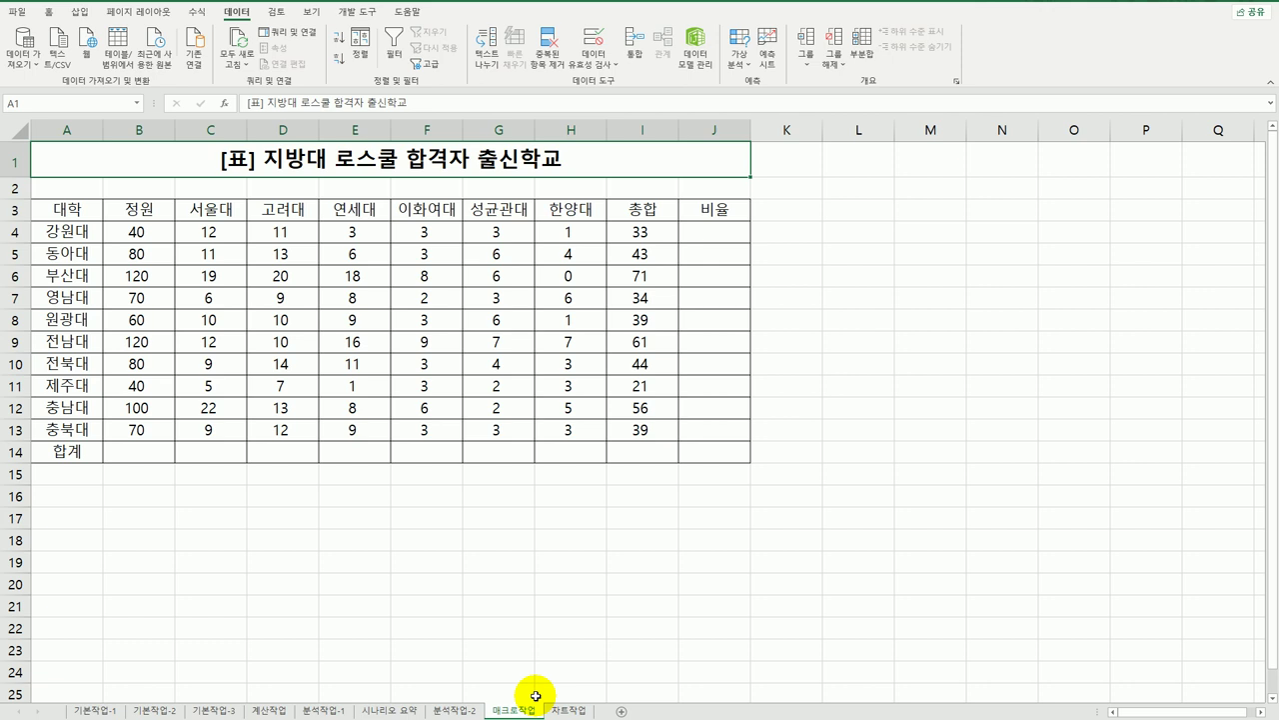
click(877, 207)
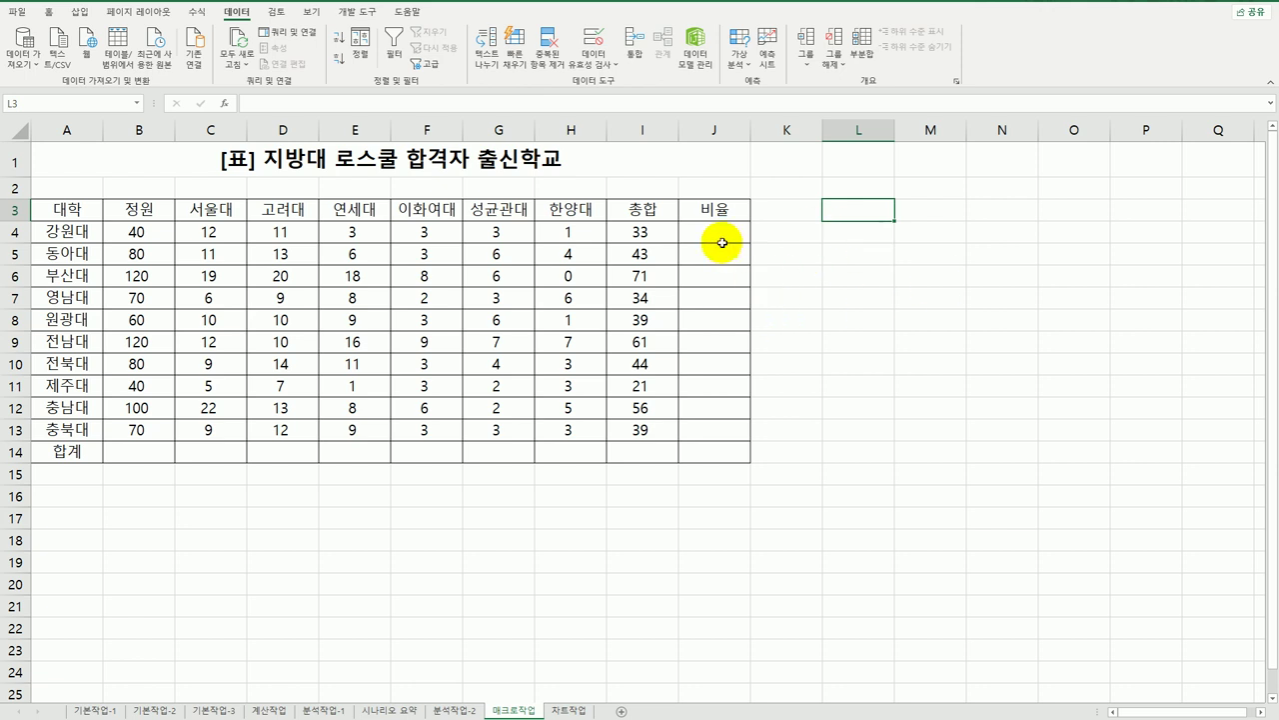
click(149, 457)
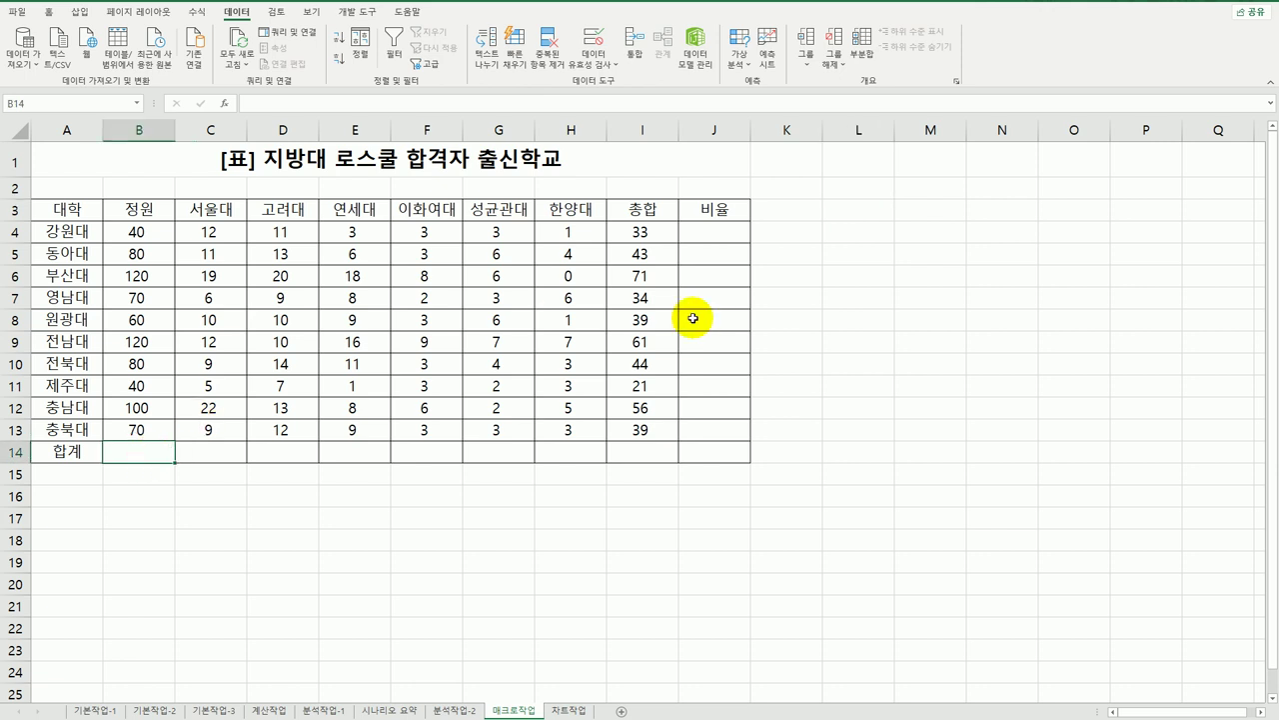
click(911, 232)
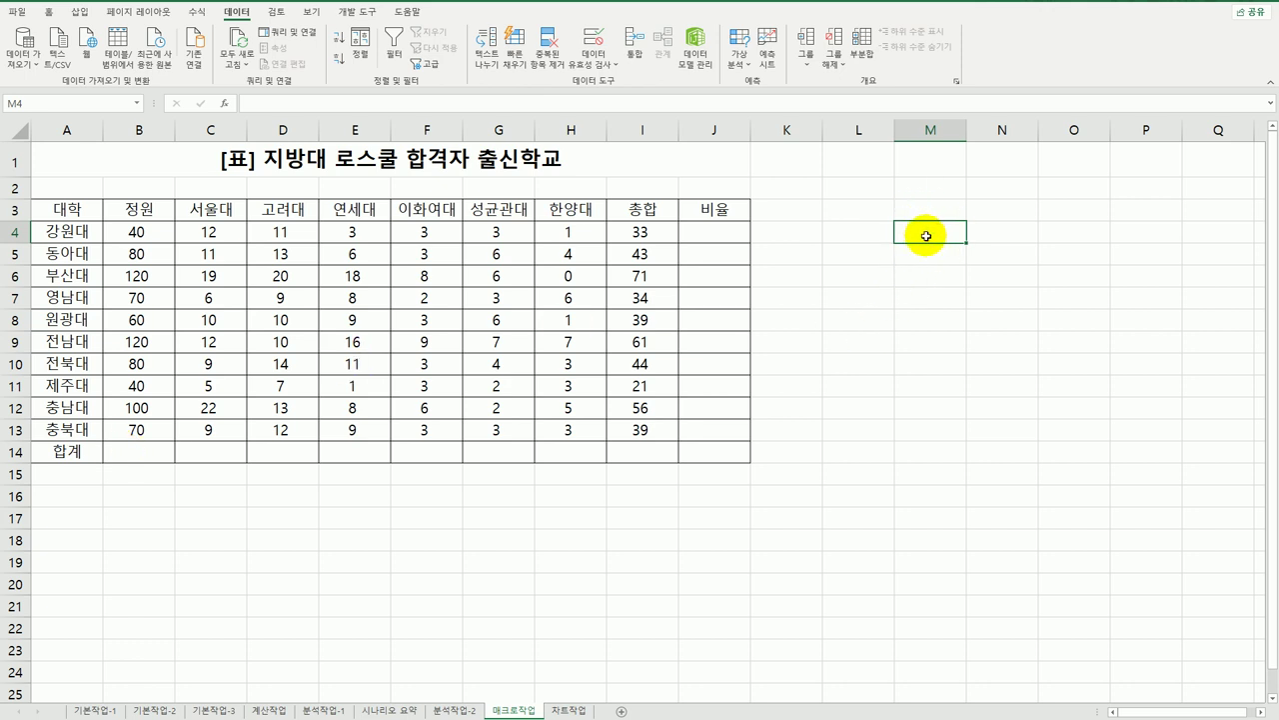
click(355, 12)
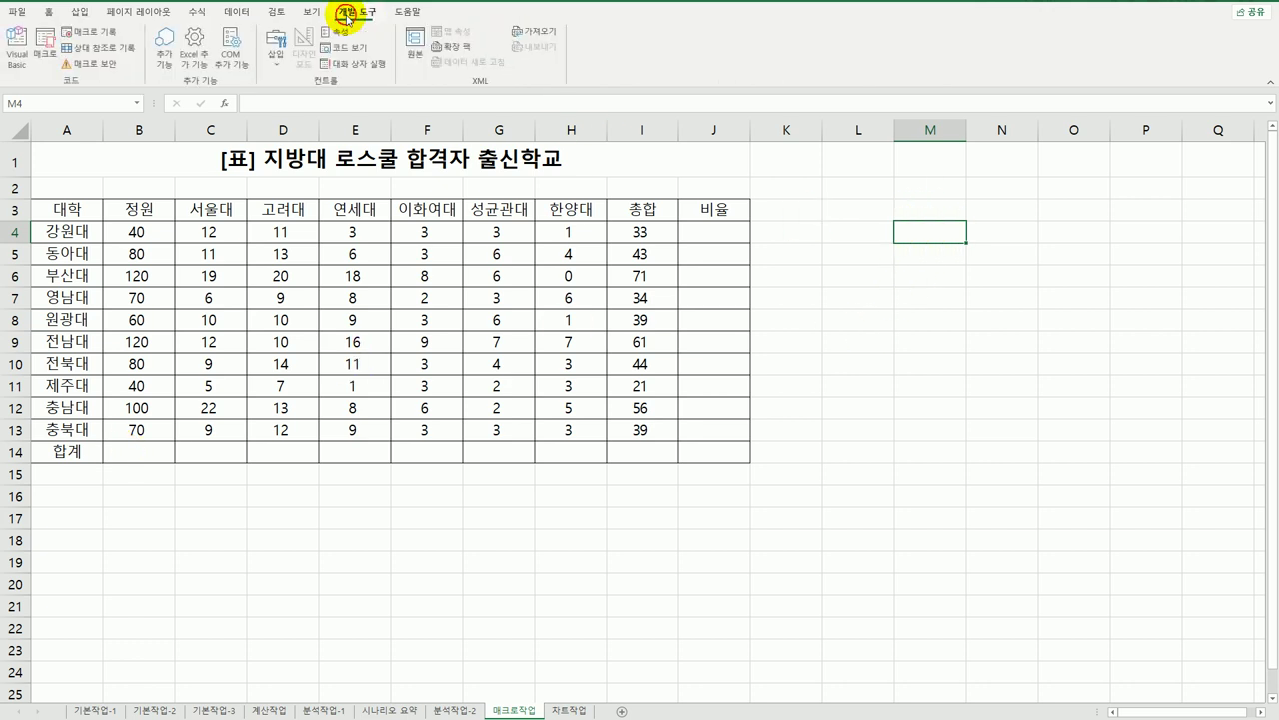
click(90, 32)
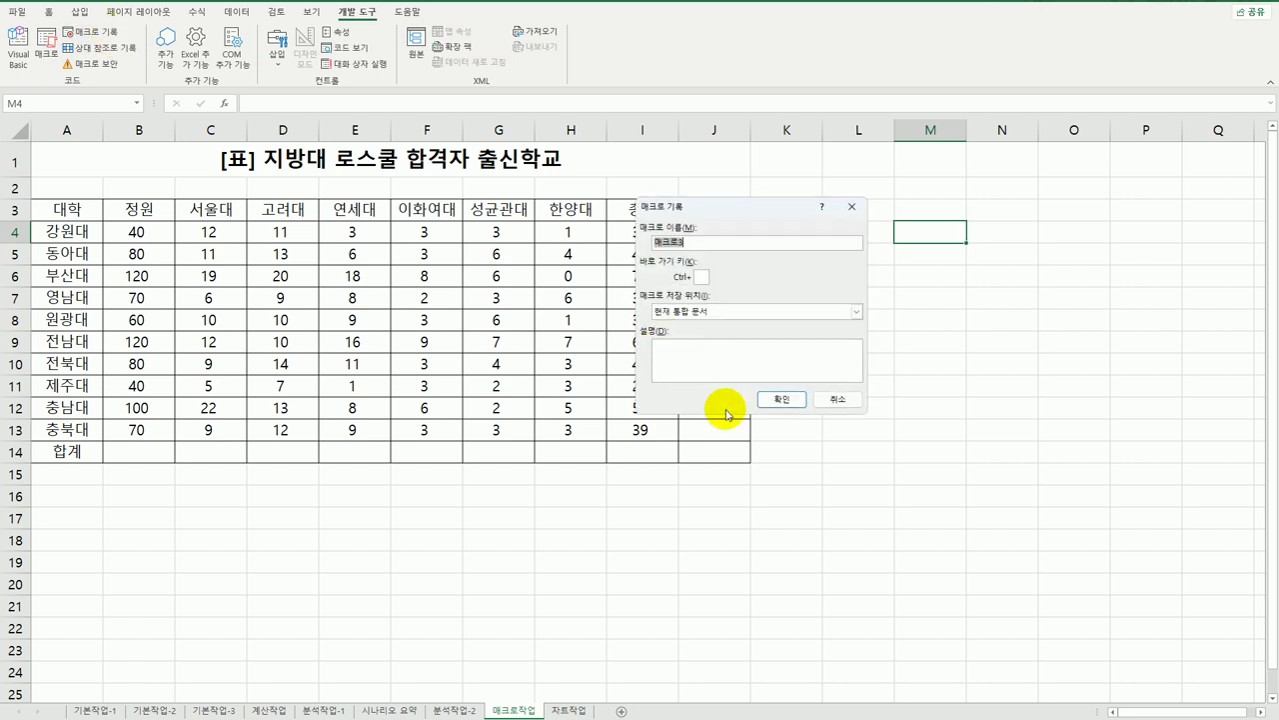
text(ㅂ)
text(계)
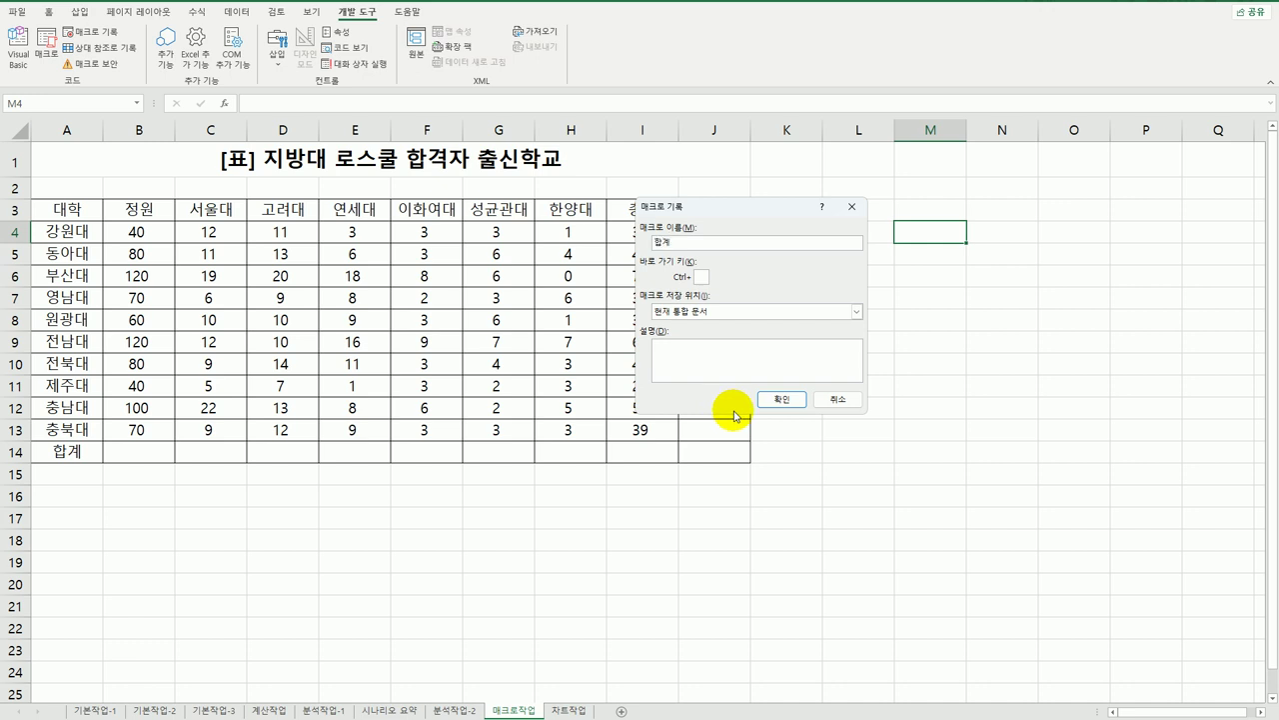
click(764, 400)
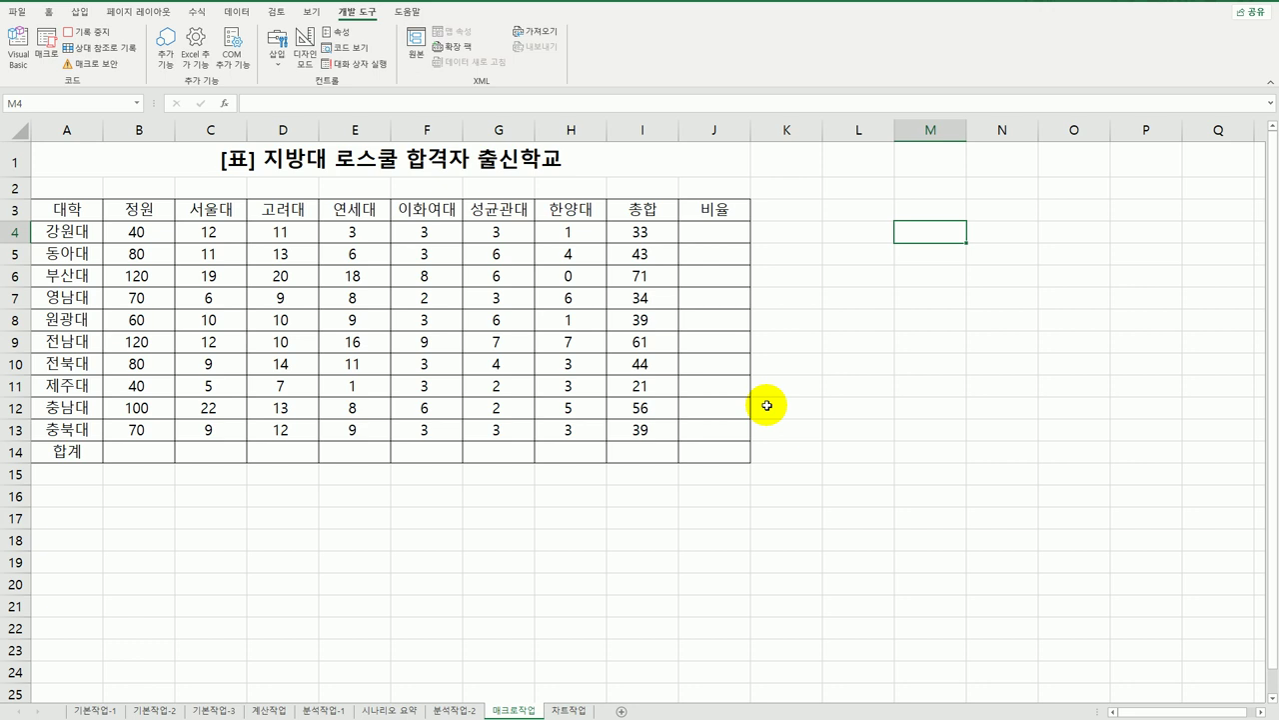
Step: Total the 정원 column in B14 with the formula =SUM(B4:B13)
click(160, 455)
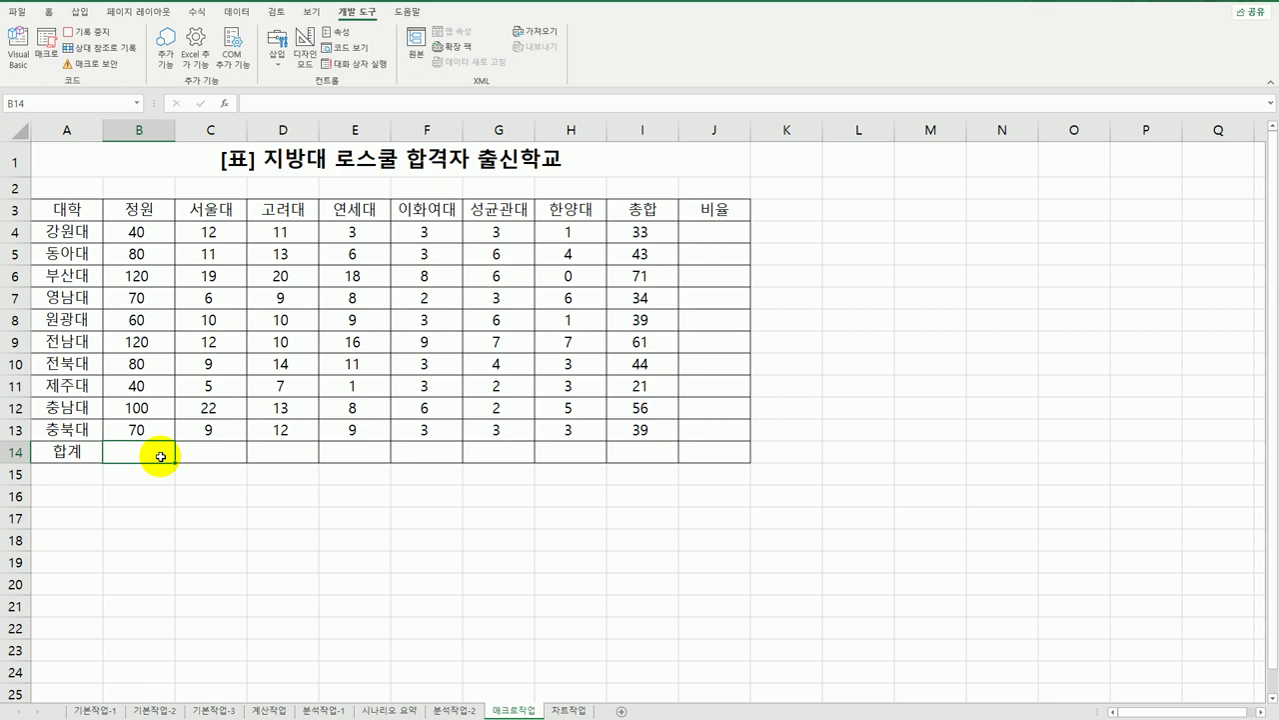
double_click(166, 458)
text(=ㄴ)
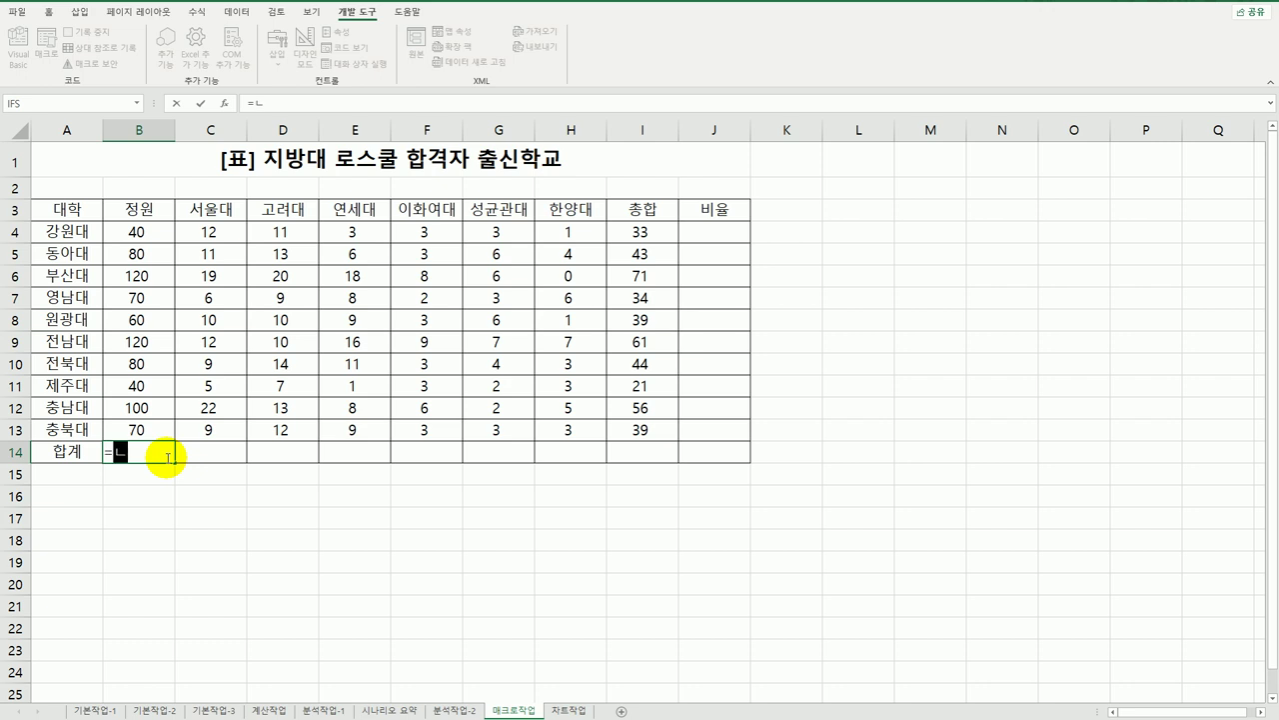
key(BackSpace)
text(sum()
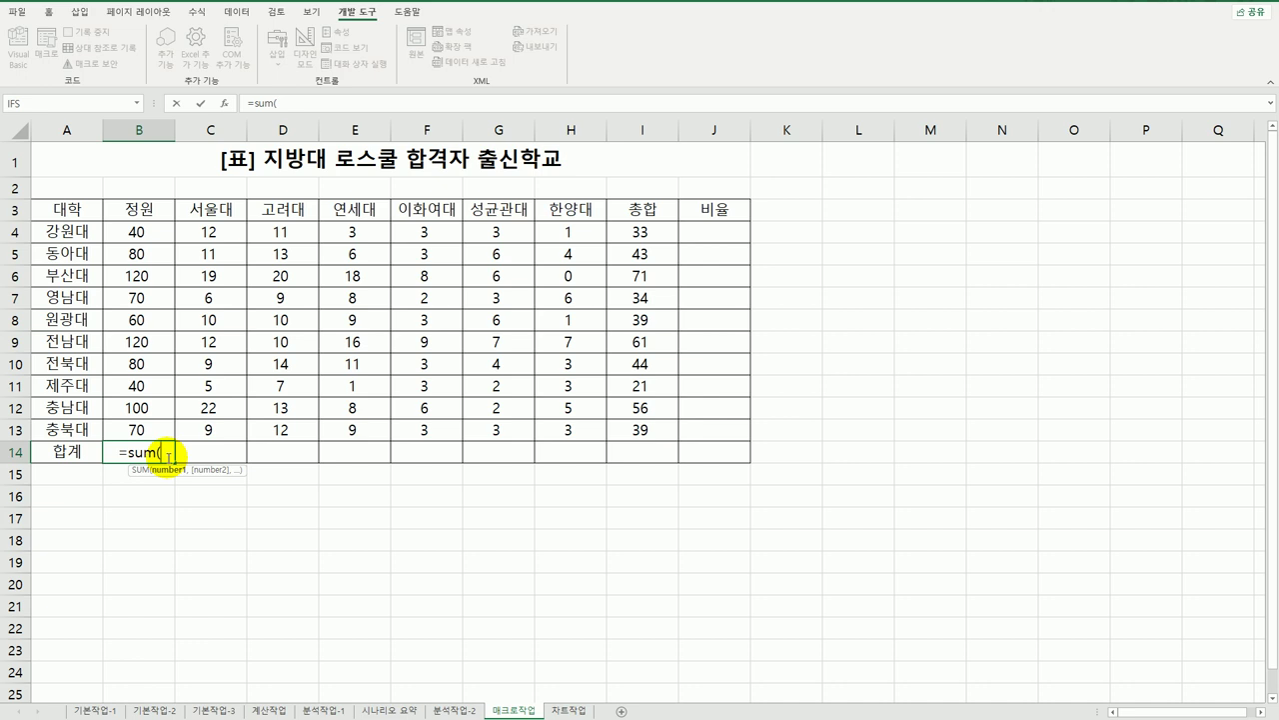
drag(140, 232, 157, 432)
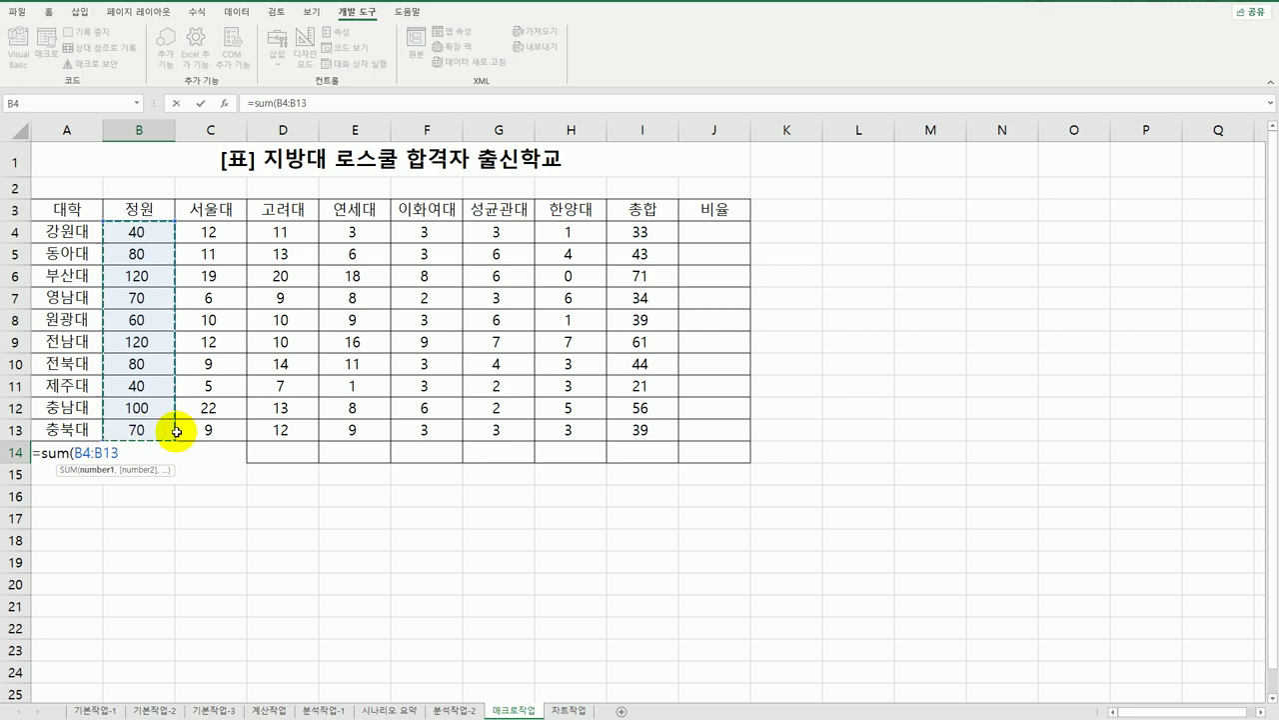
text())
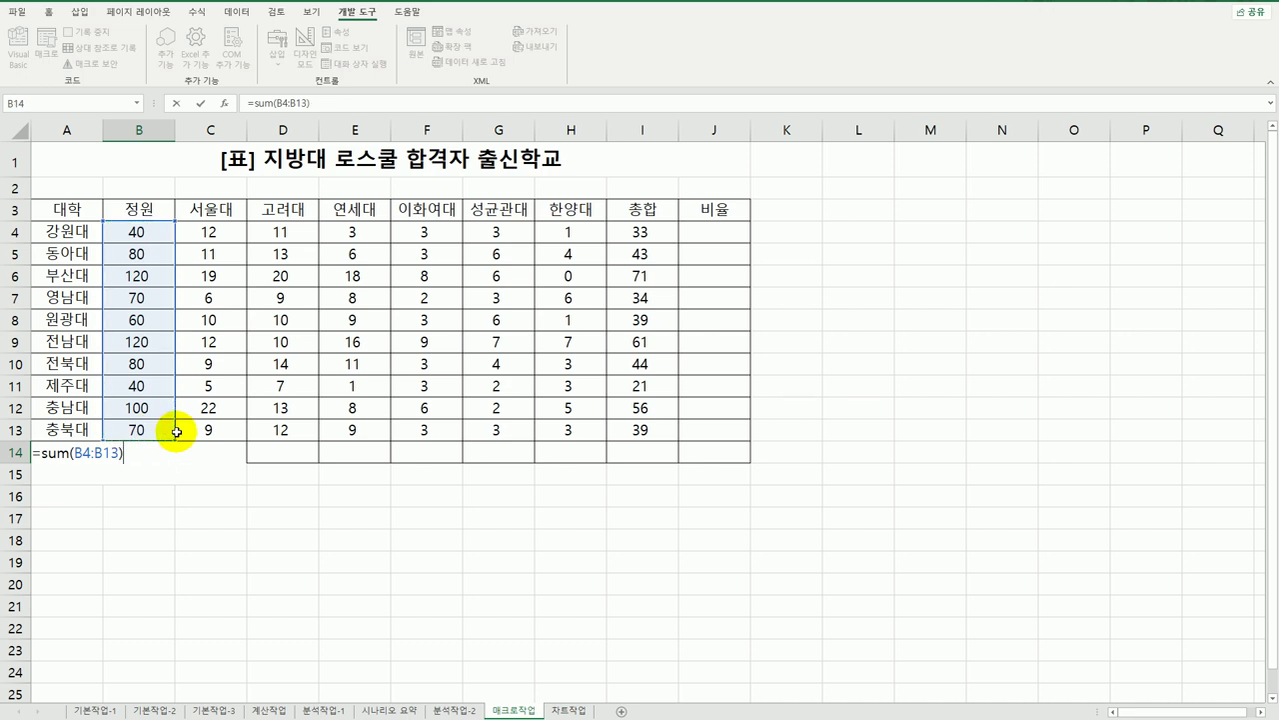
key(Return)
Step: Fill the B14 total across the 합계 row to I14 and stop recording the macro
click(168, 449)
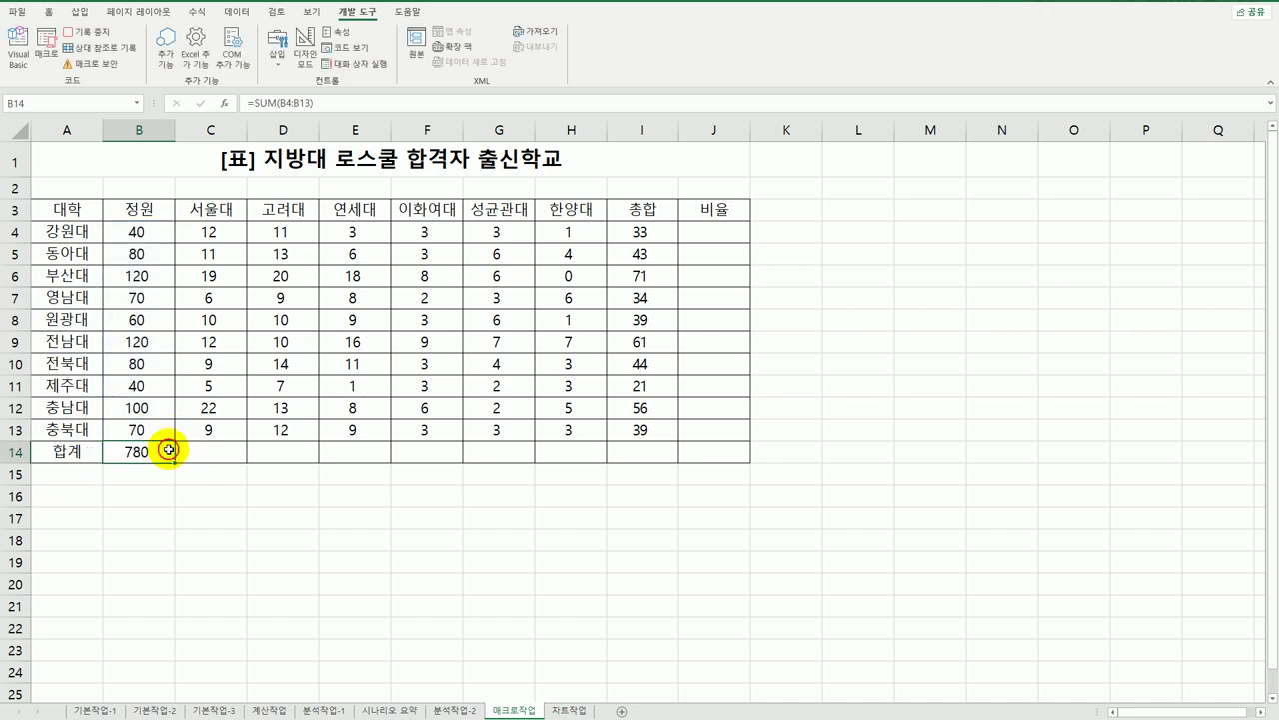
drag(168, 450, 660, 476)
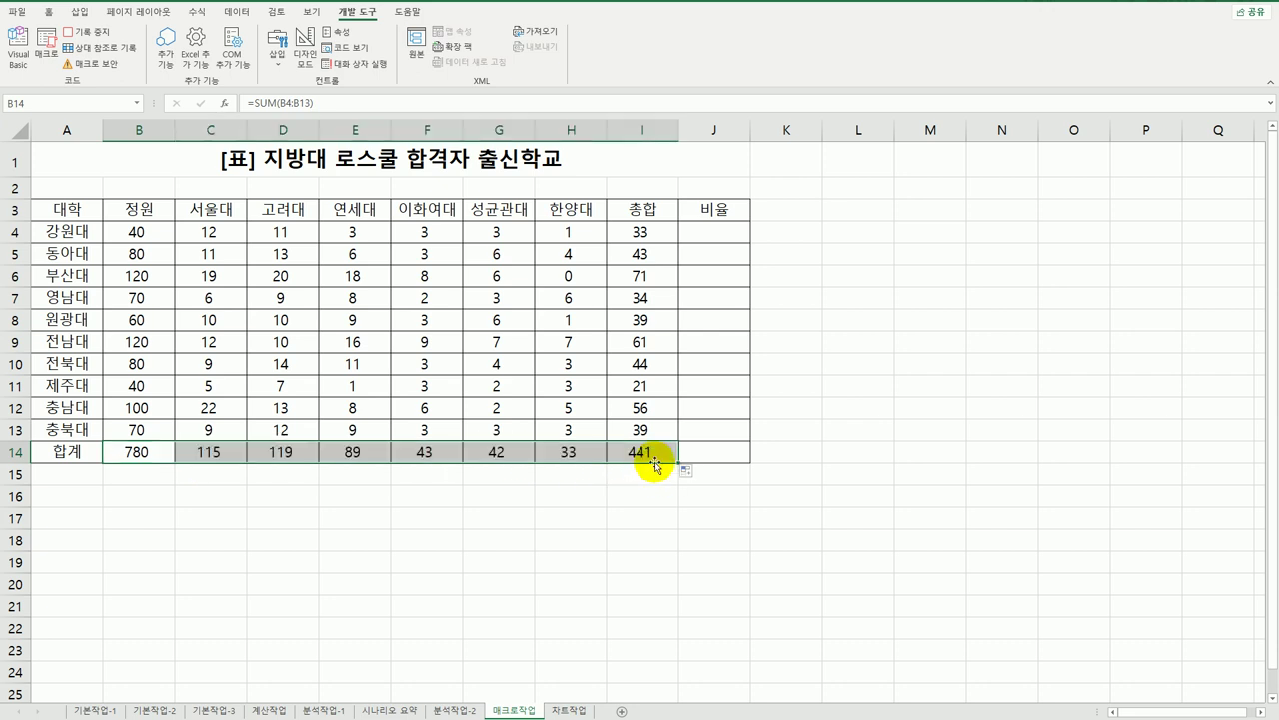
click(651, 454)
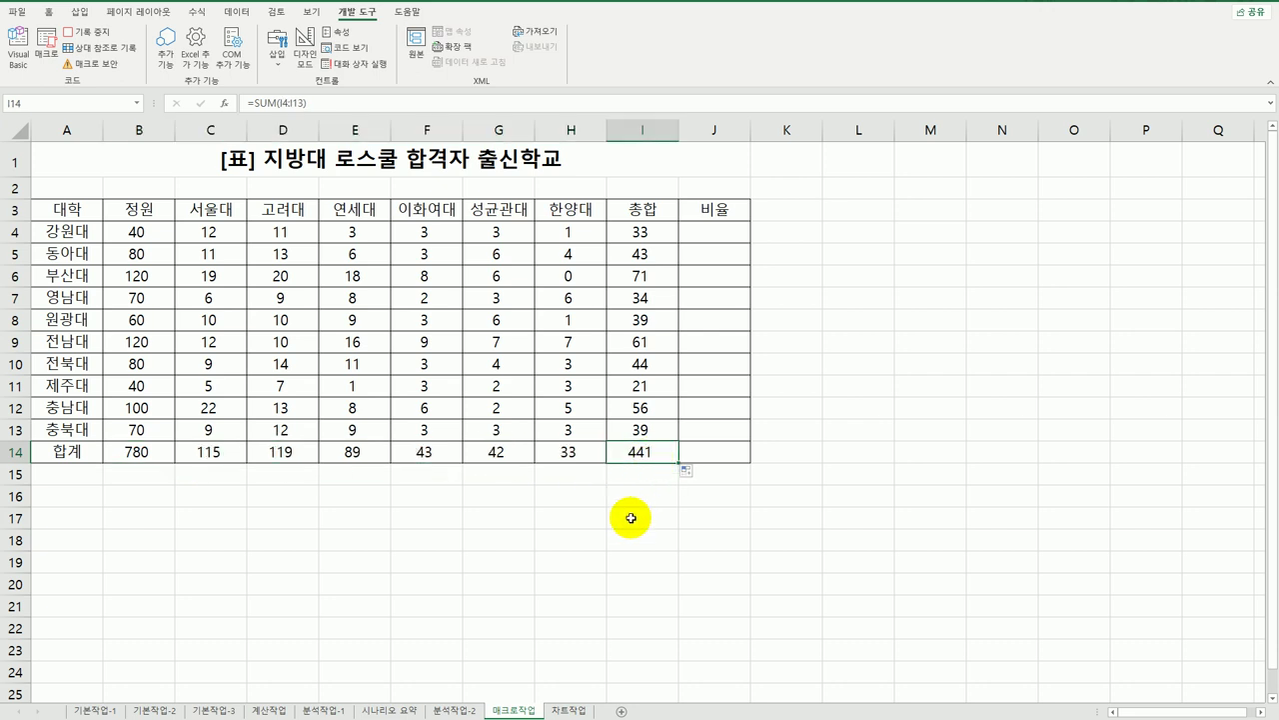
click(90, 32)
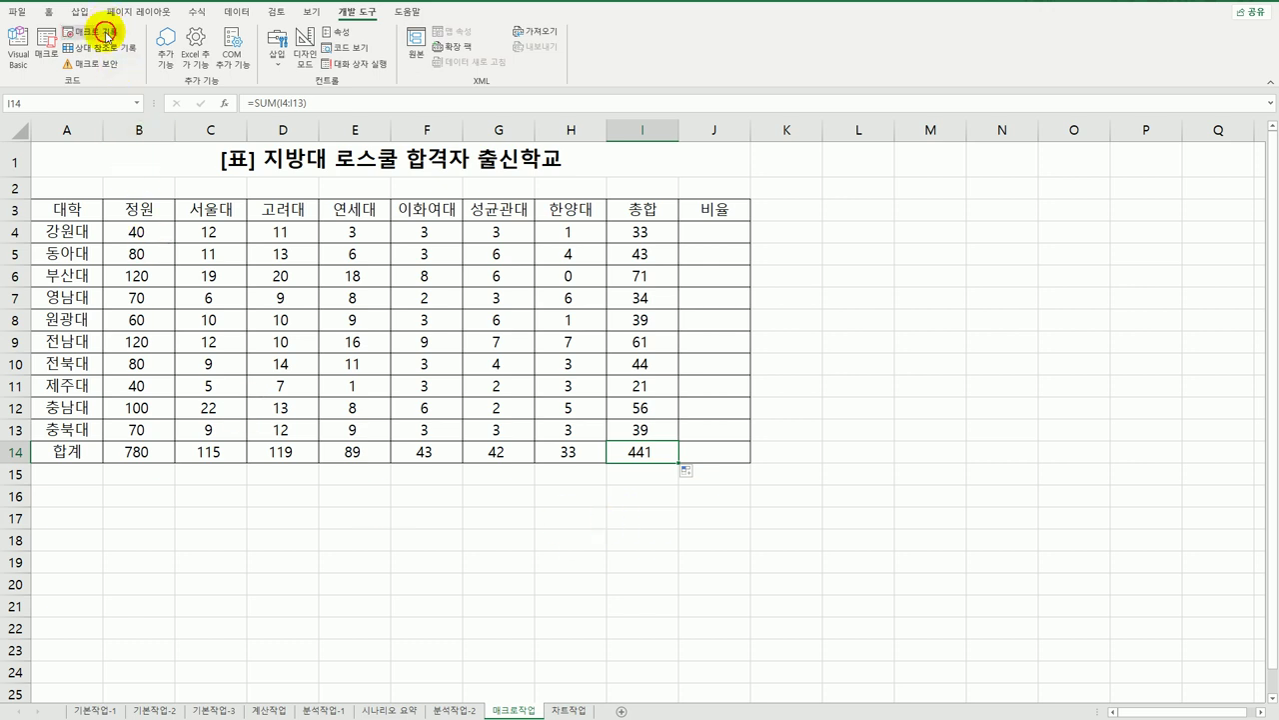
click(634, 591)
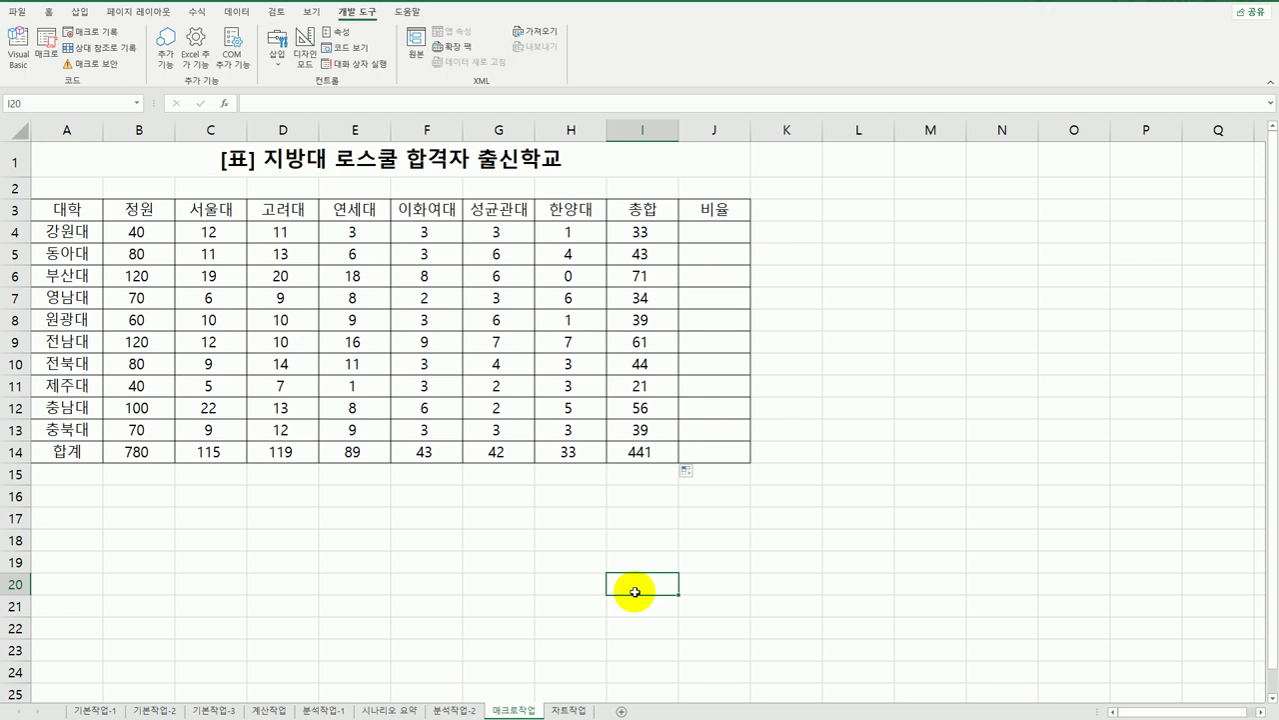
Step: Insert a rounded rectangle over L4:M5, about 3.8 cm wide and 1.2 cm high, with the text 합계
click(80, 12)
click(160, 60)
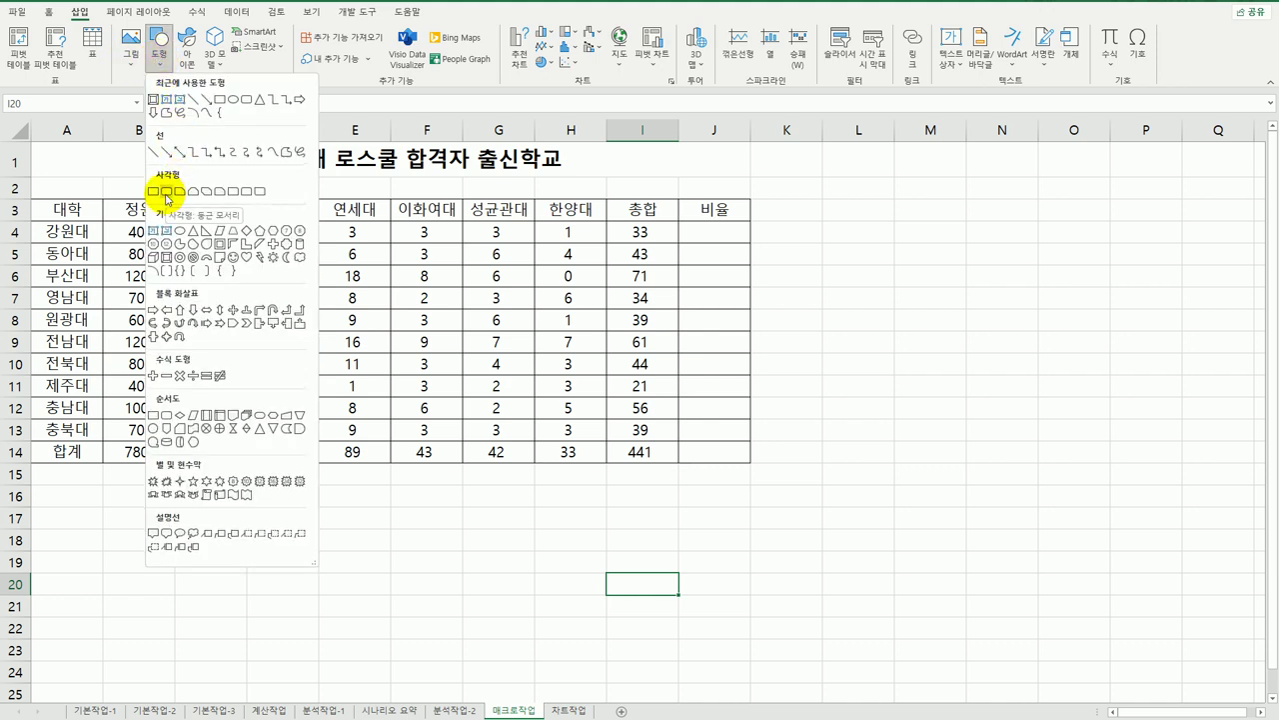
click(166, 193)
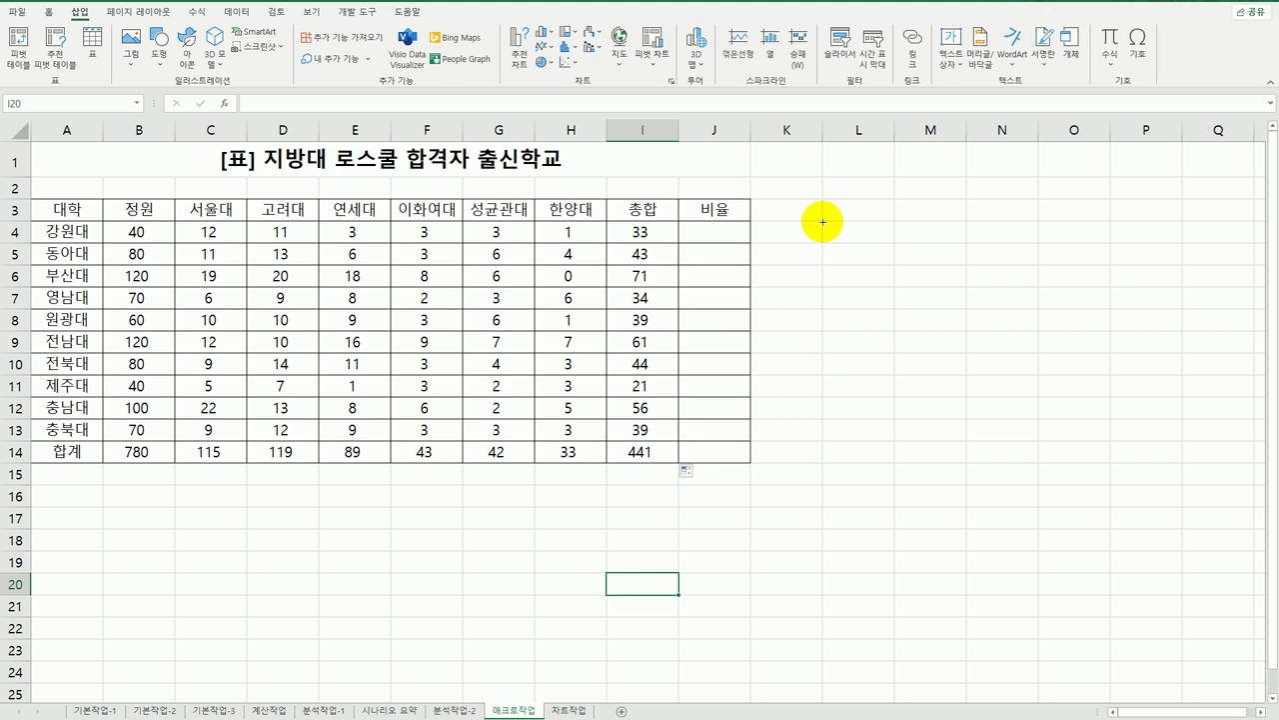
drag(822, 222, 940, 270)
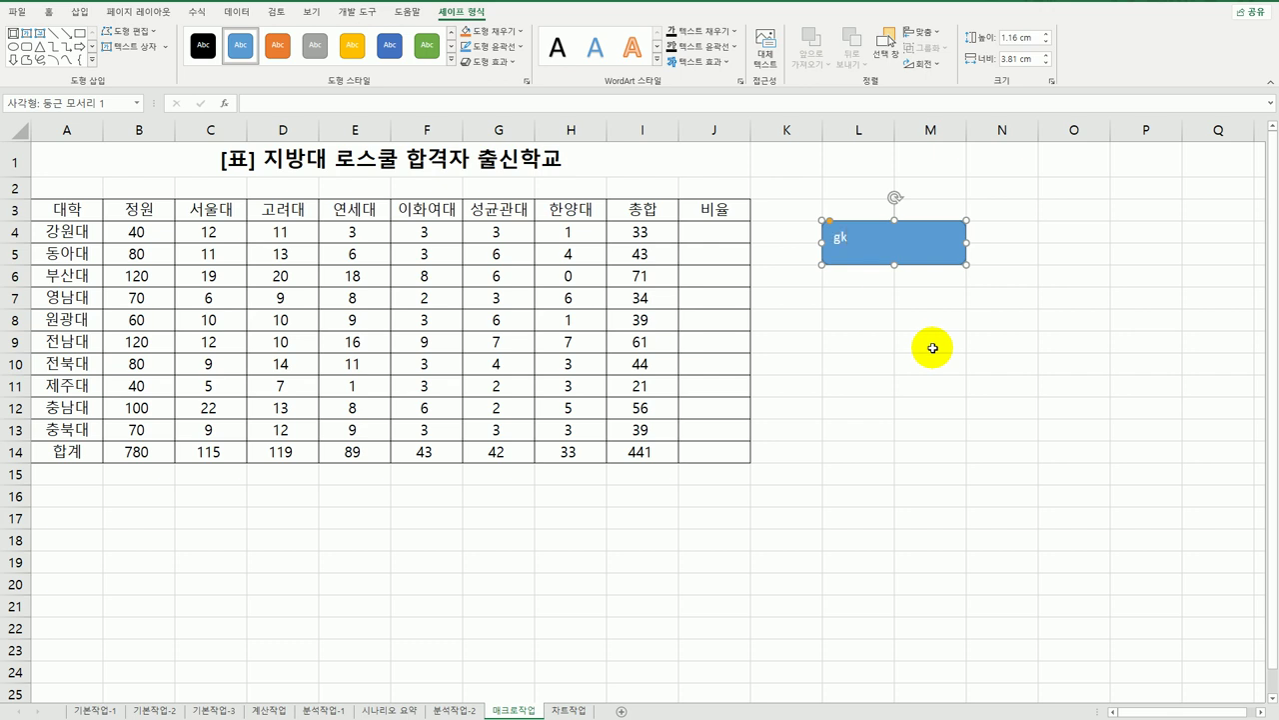
text(합계)
click(932, 348)
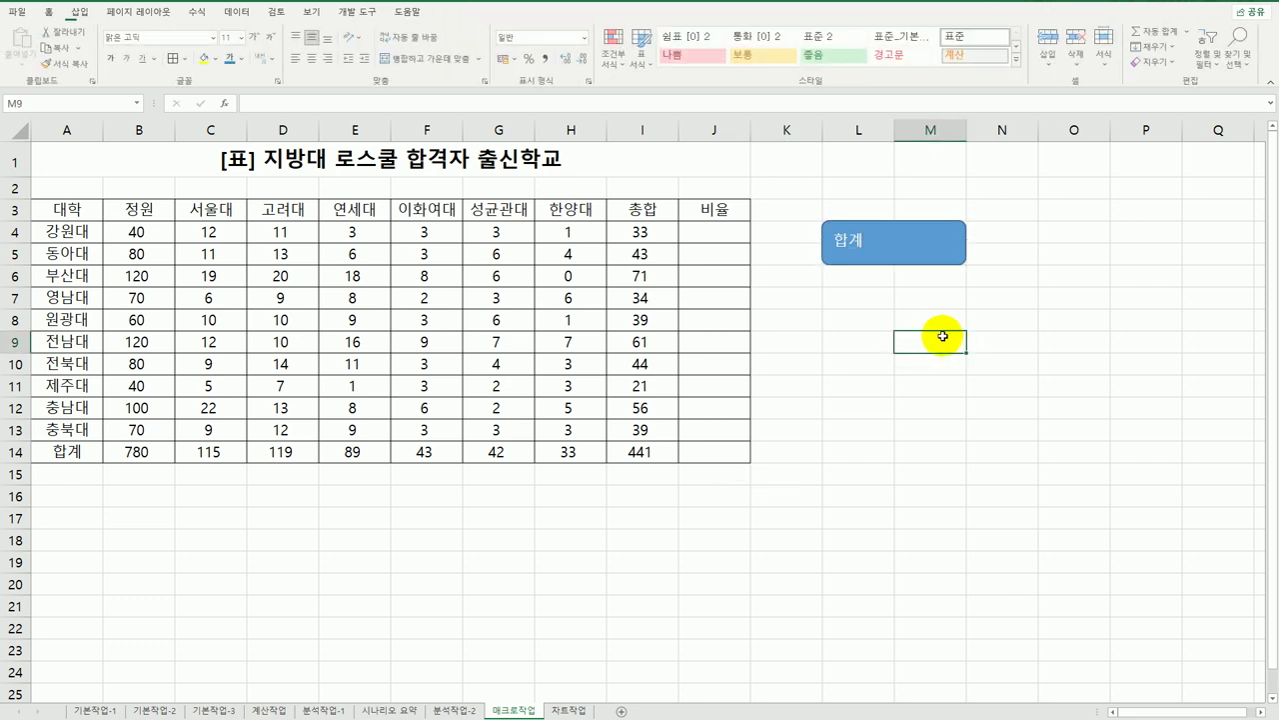
Step: Assign the 합계 macro to the rounded rectangle
click(919, 249)
right_click(923, 249)
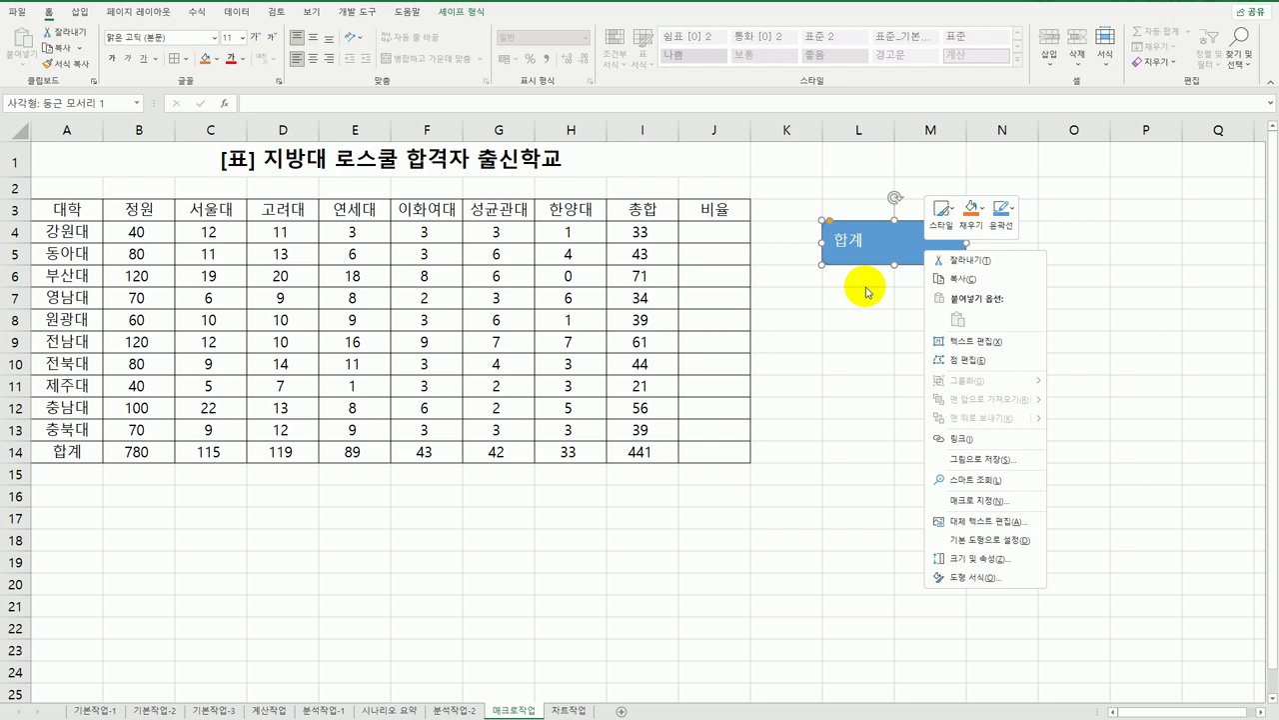
click(968, 503)
click(855, 413)
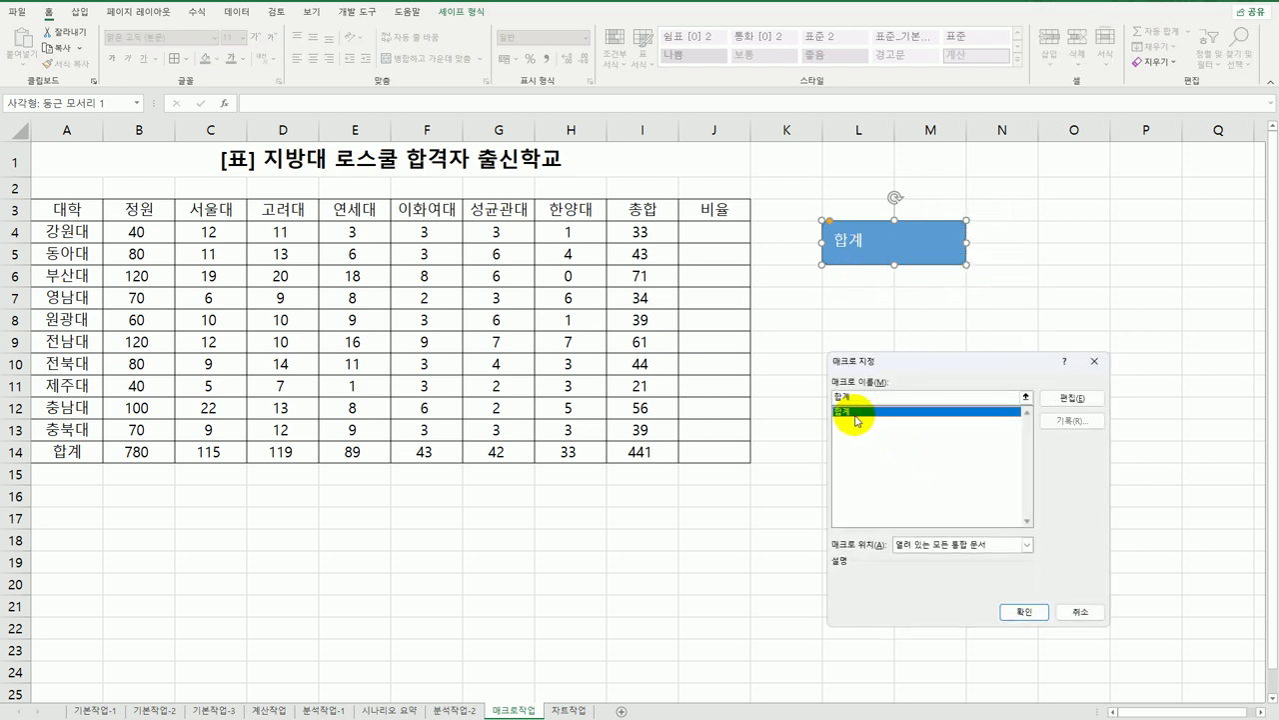
click(1021, 610)
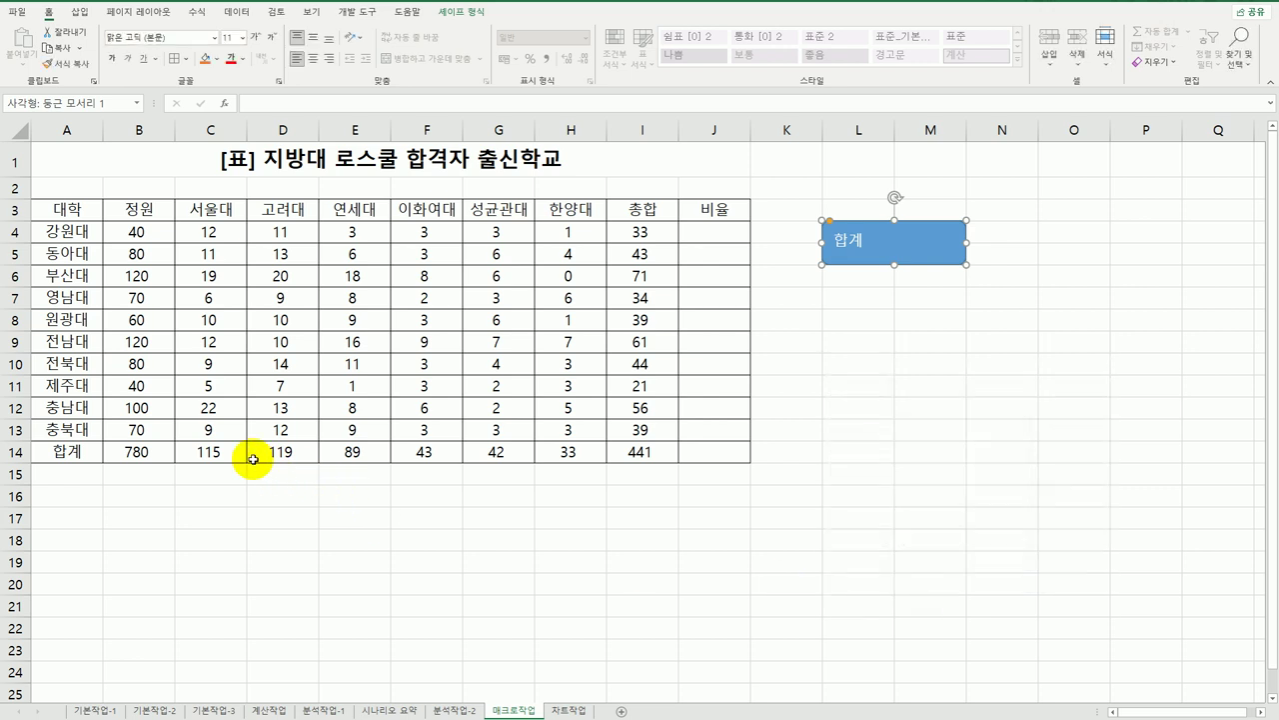
Step: Clear the totals in B14:I14 and test the 합계 macro by running it from the rounded rectangle
drag(160, 452, 654, 462)
key(Delete)
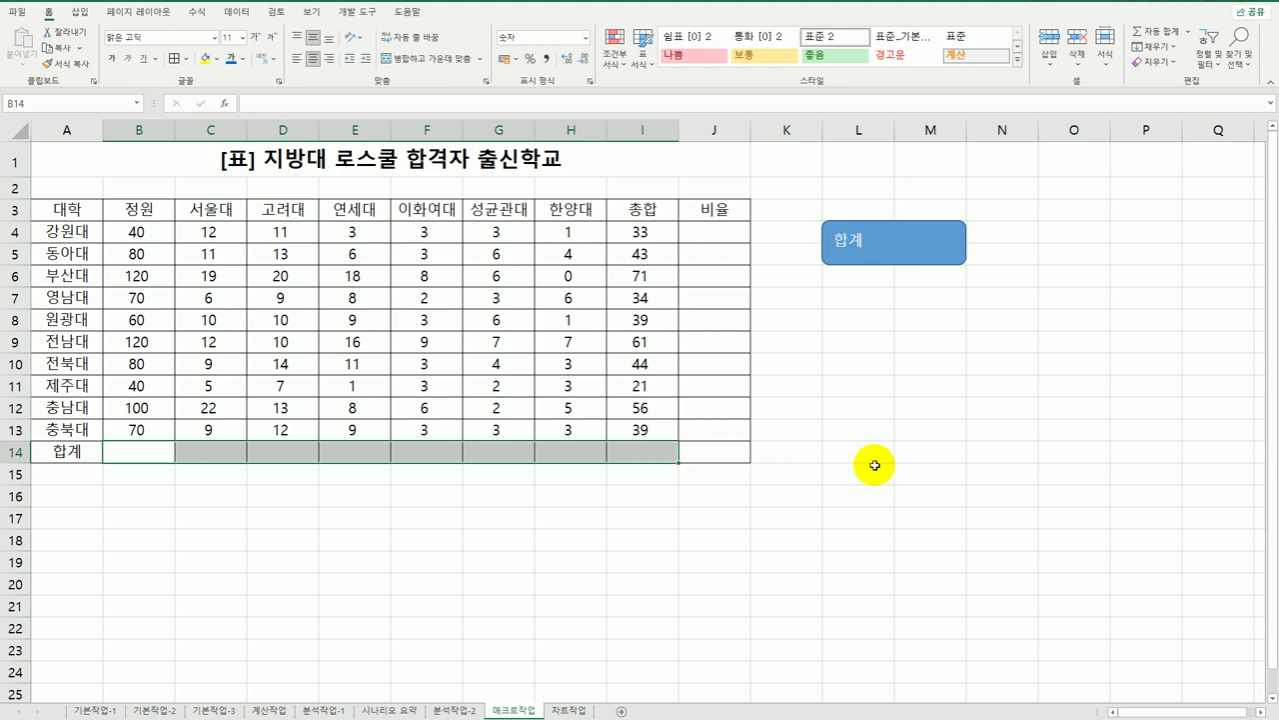
click(874, 465)
click(866, 240)
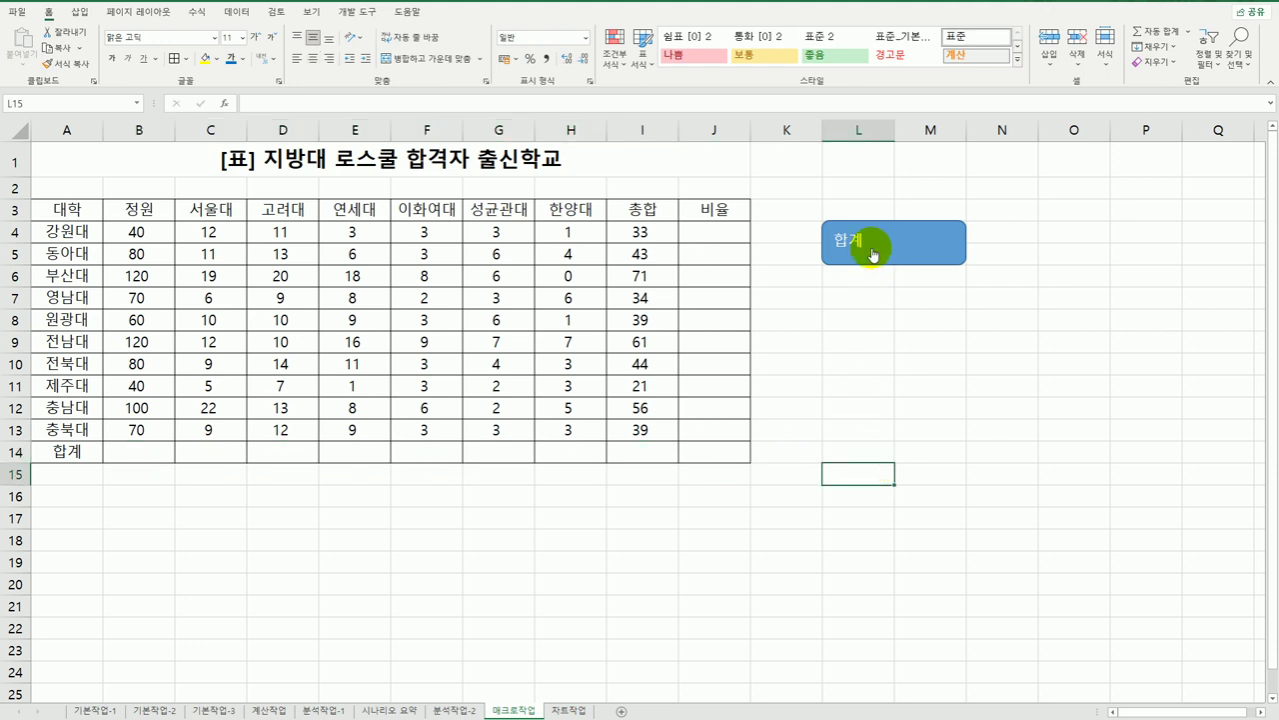
click(870, 404)
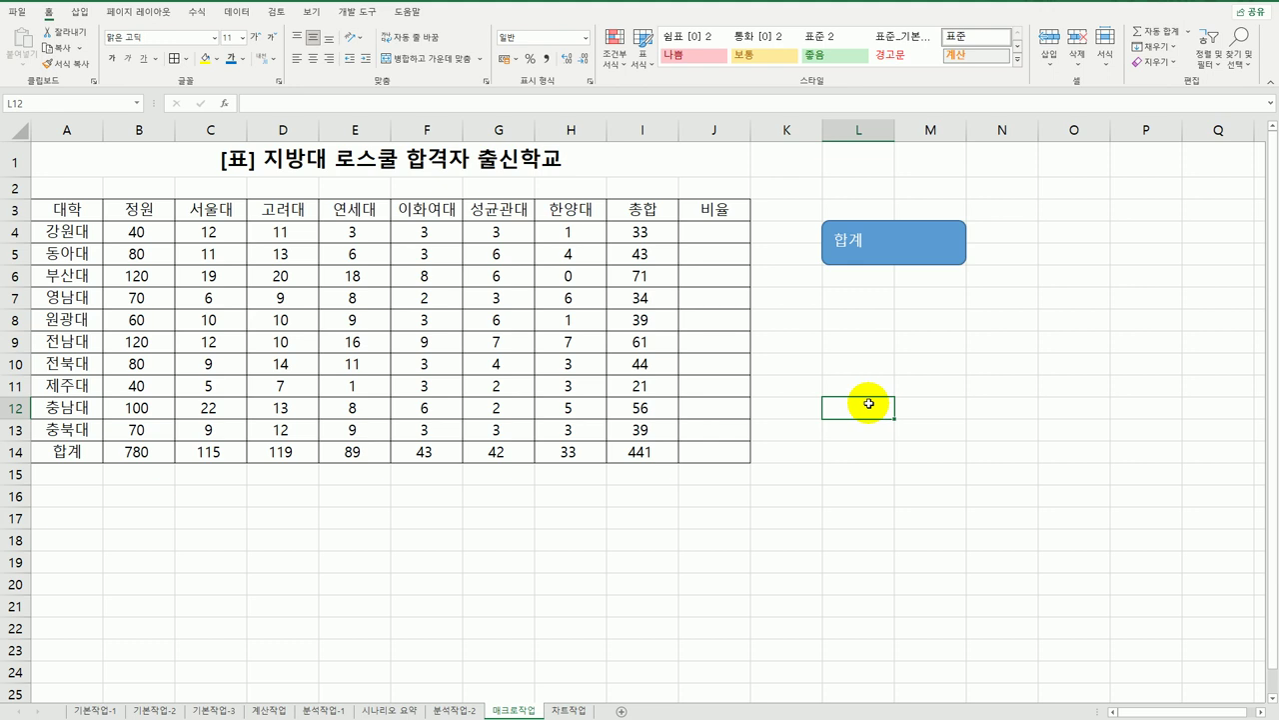
click(844, 299)
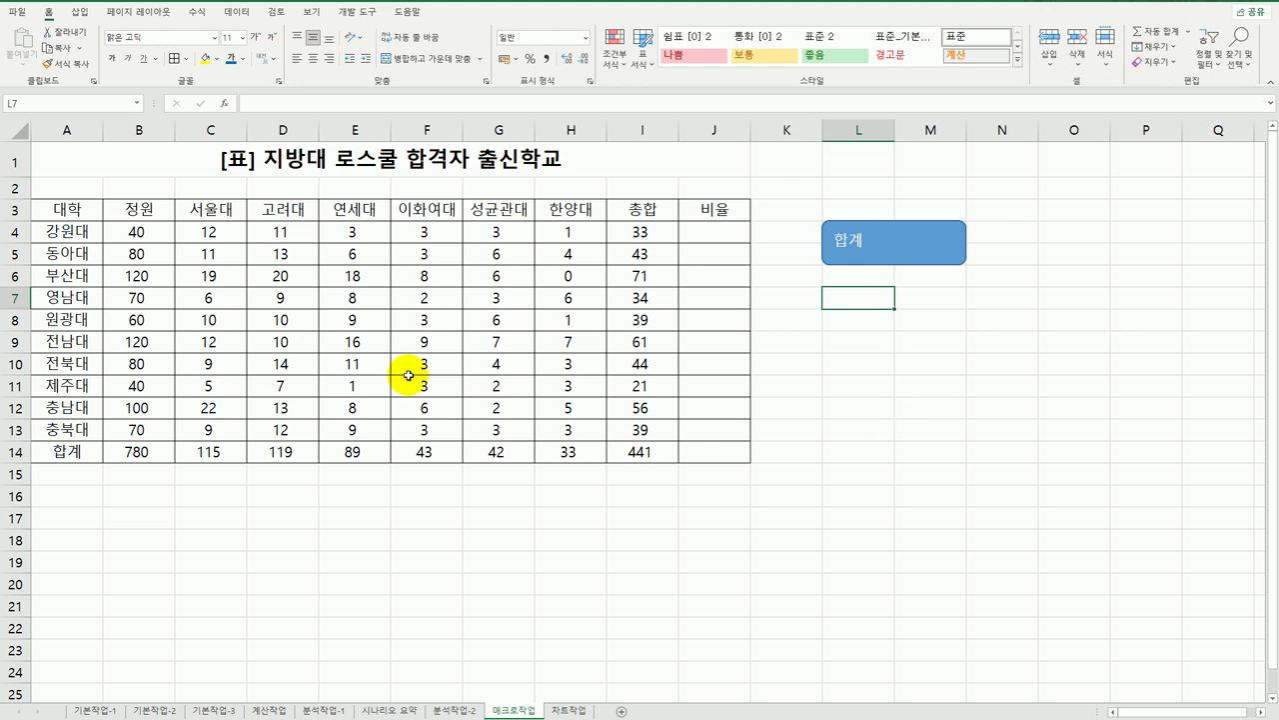
Step: Start recording a new macro named 비율 in the current workbook
click(356, 11)
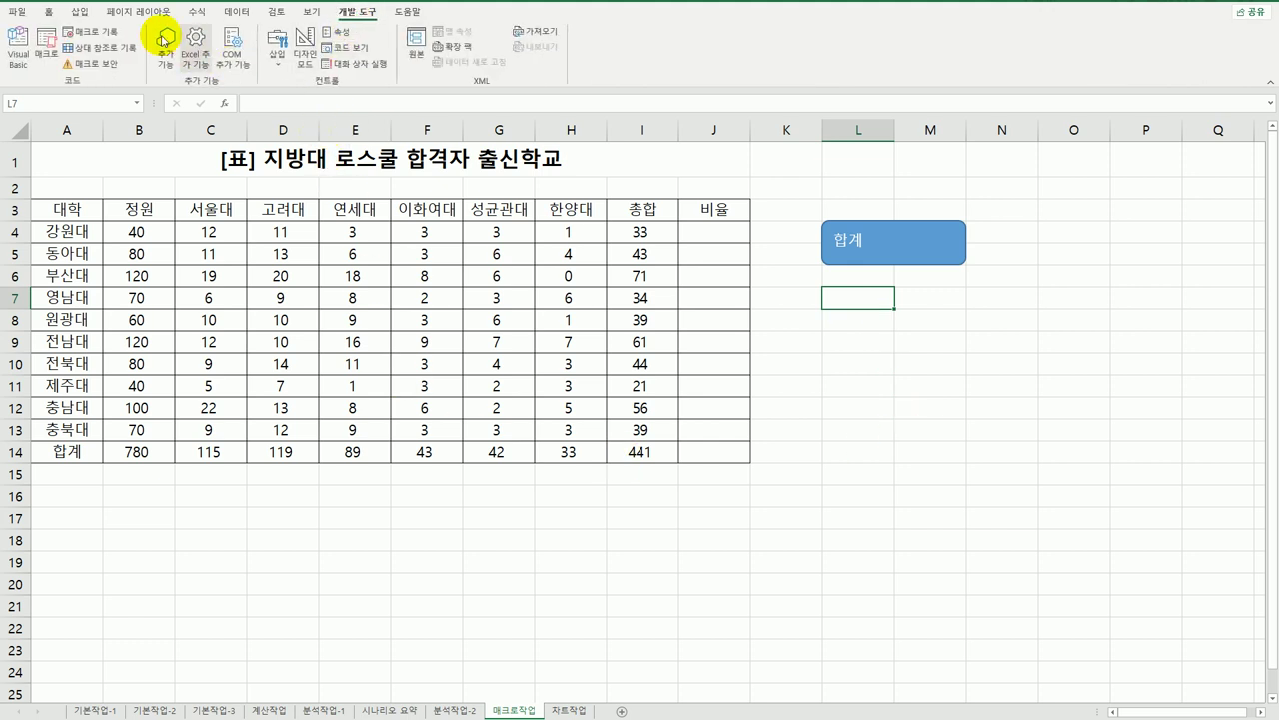
click(90, 31)
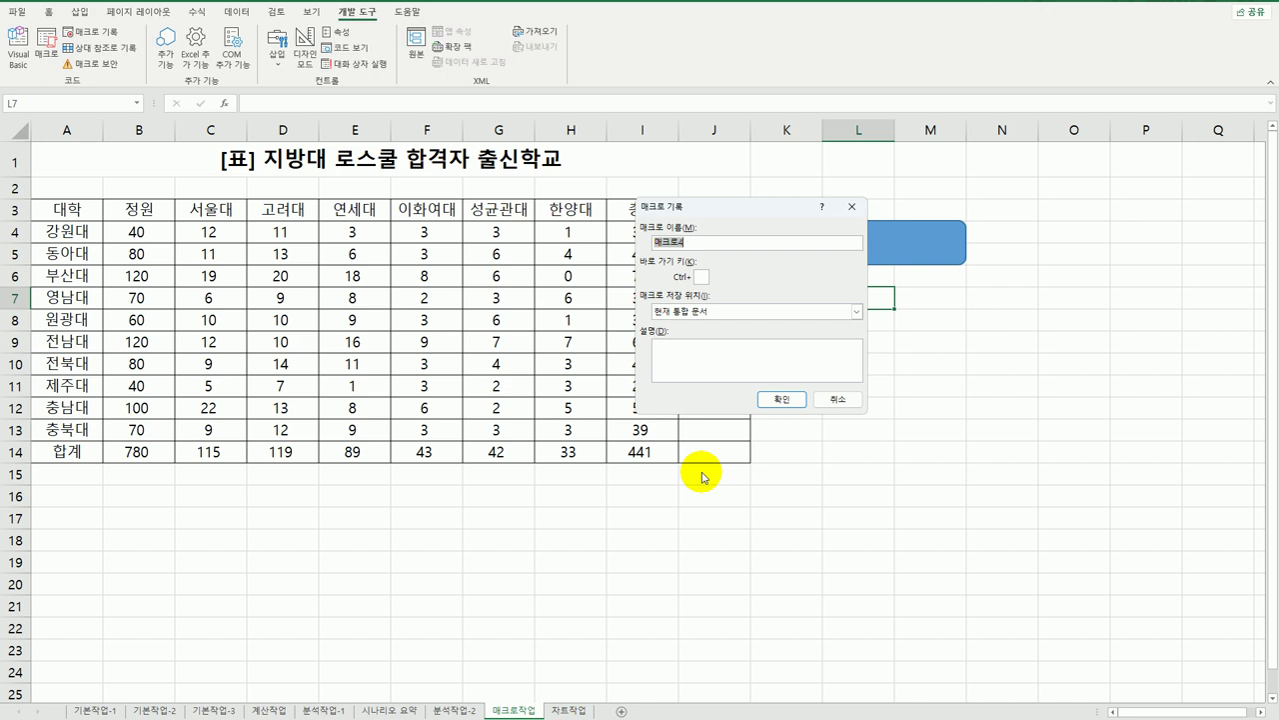
text(비율)
click(778, 402)
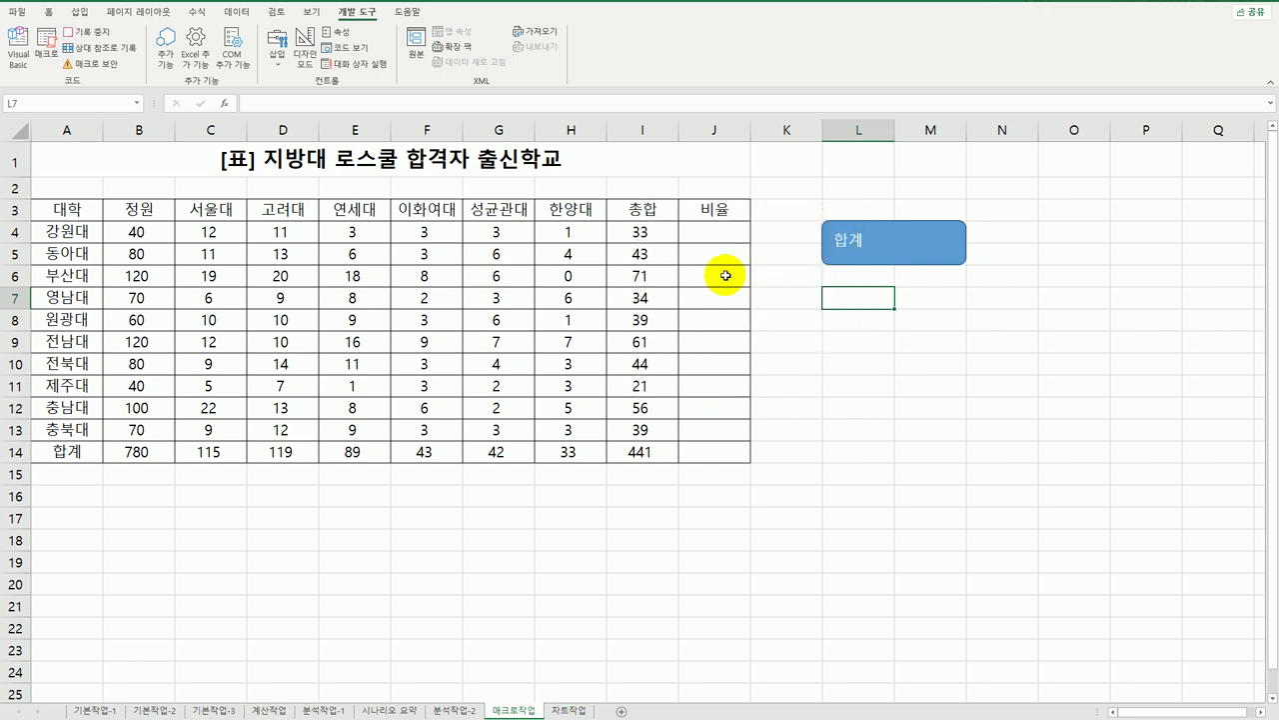
Step: Calculate the 비율 for 강원대 in J4 with the formula =(I4/B4)*100
click(725, 237)
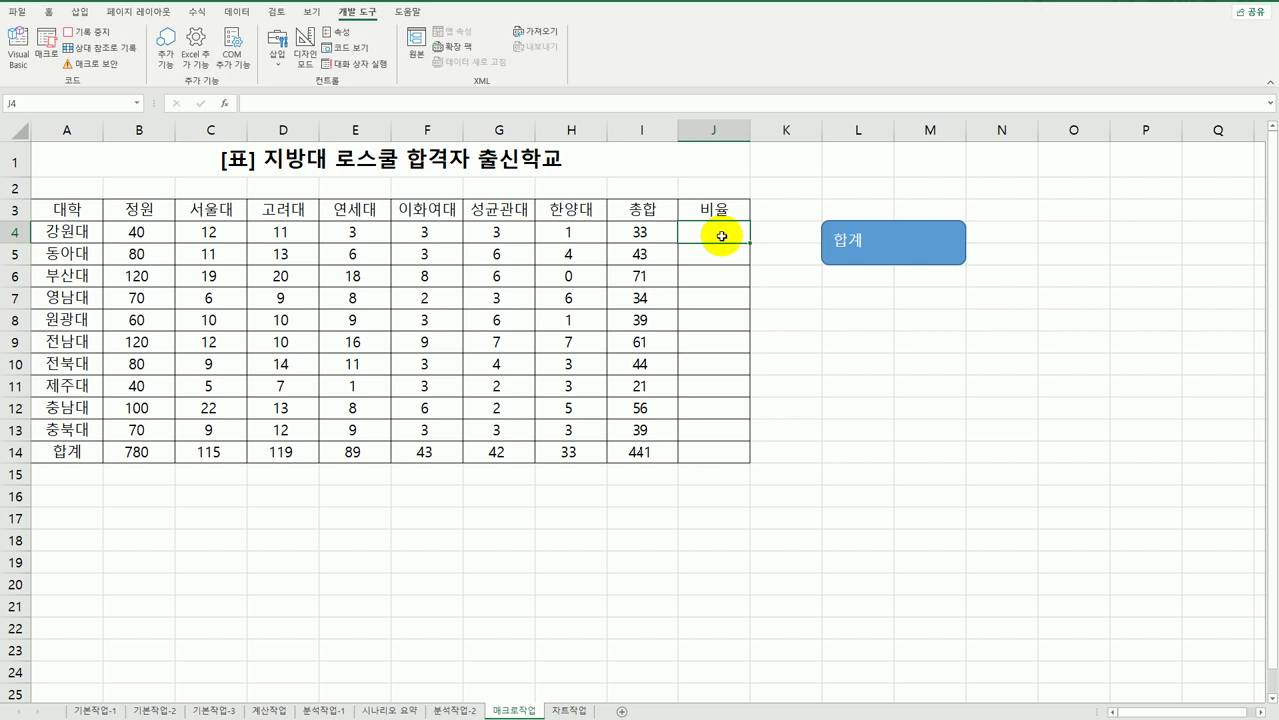
text(=)
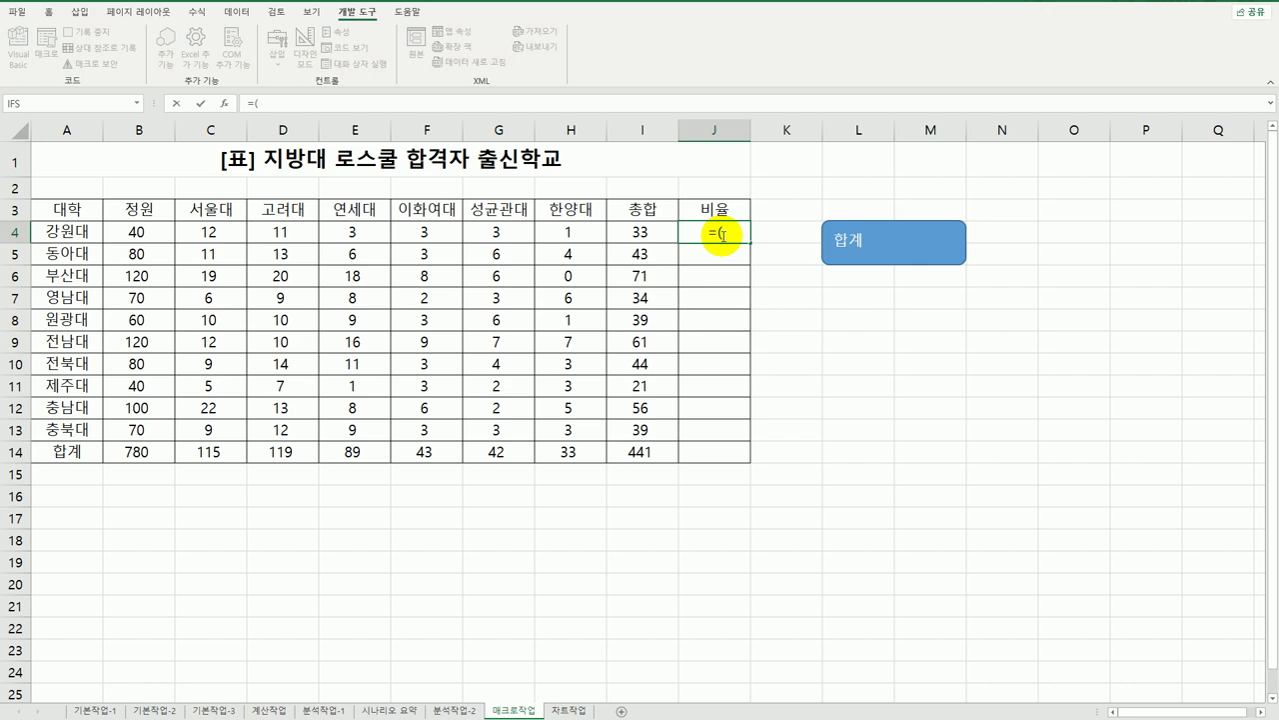
text(()
click(628, 233)
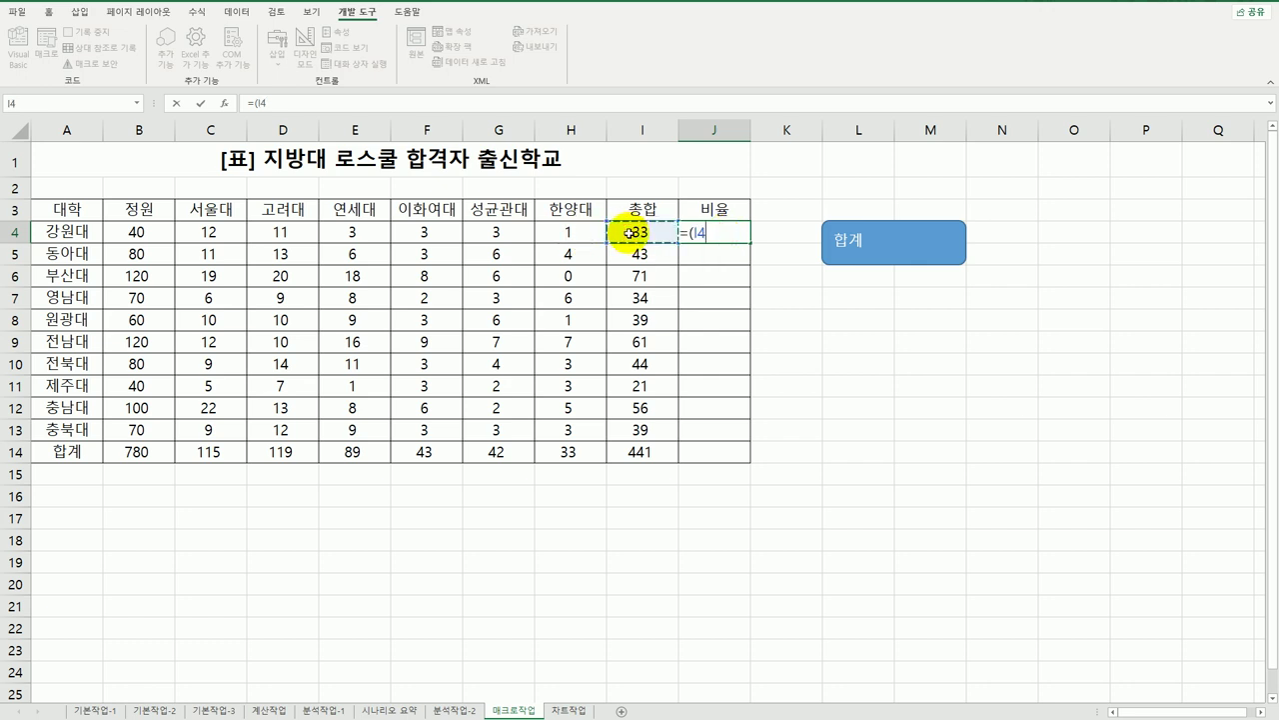
text(/)
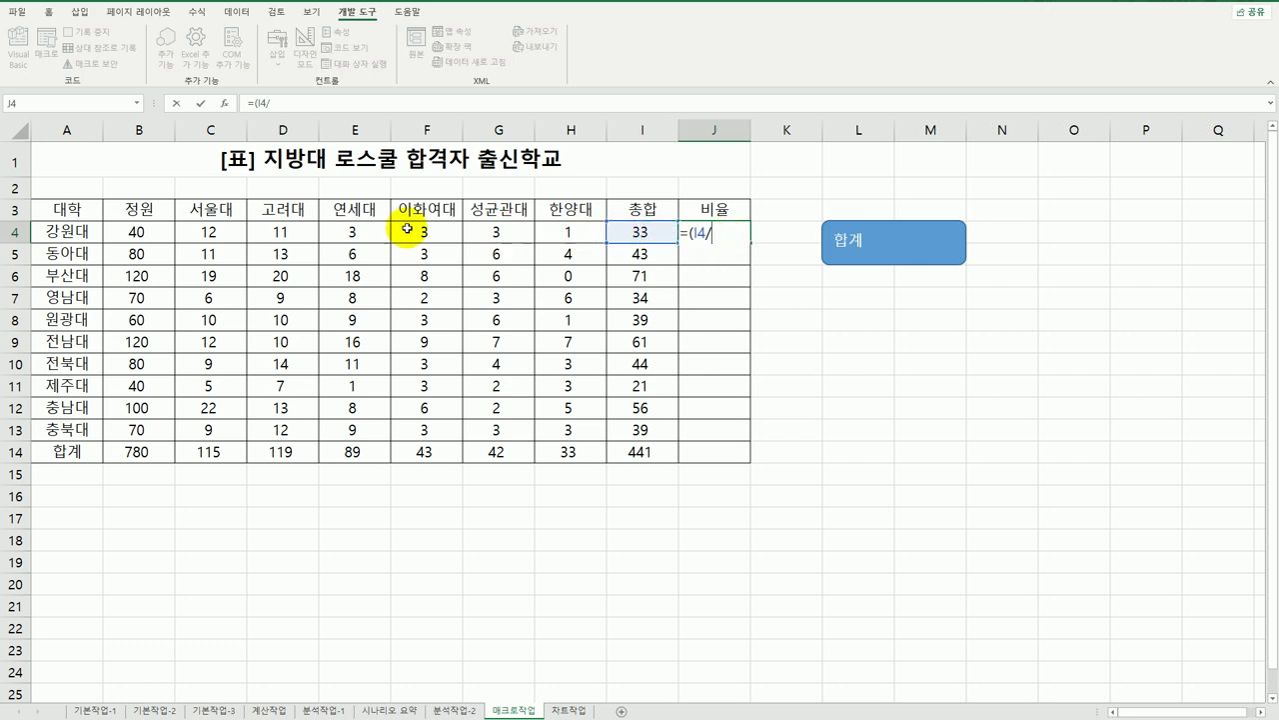
click(168, 236)
text()*)
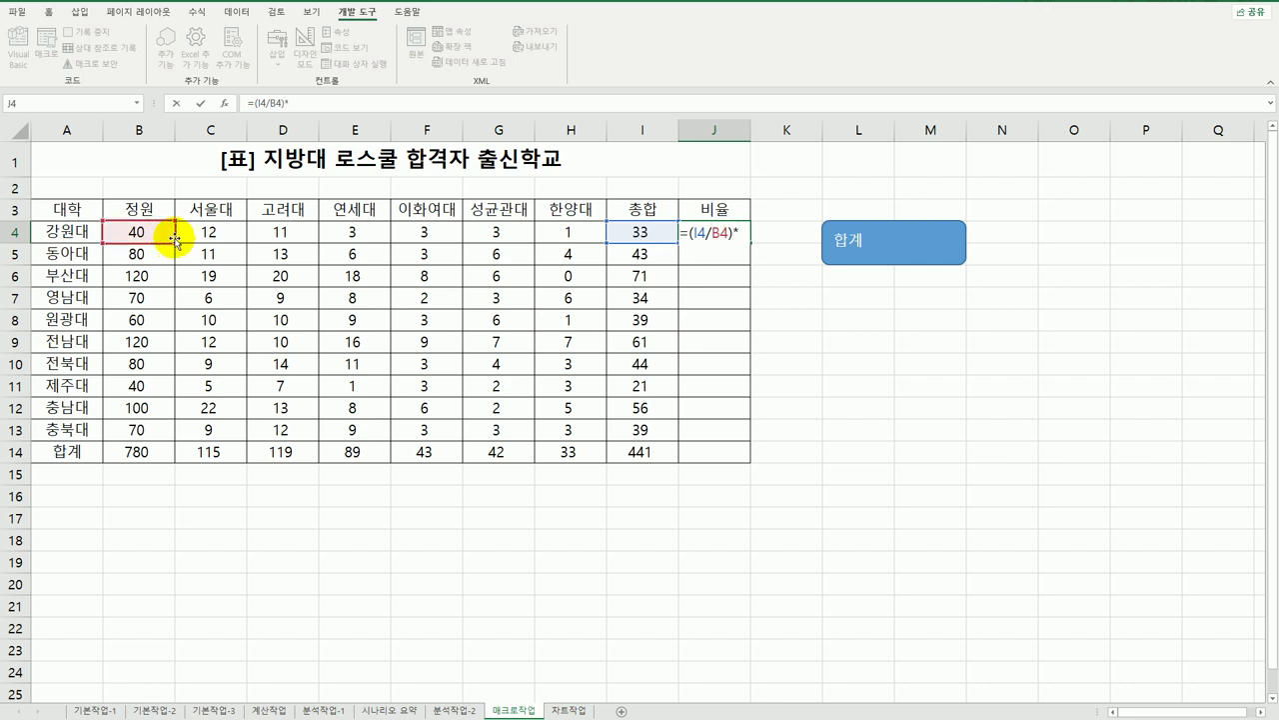
text(100)
key(Return)
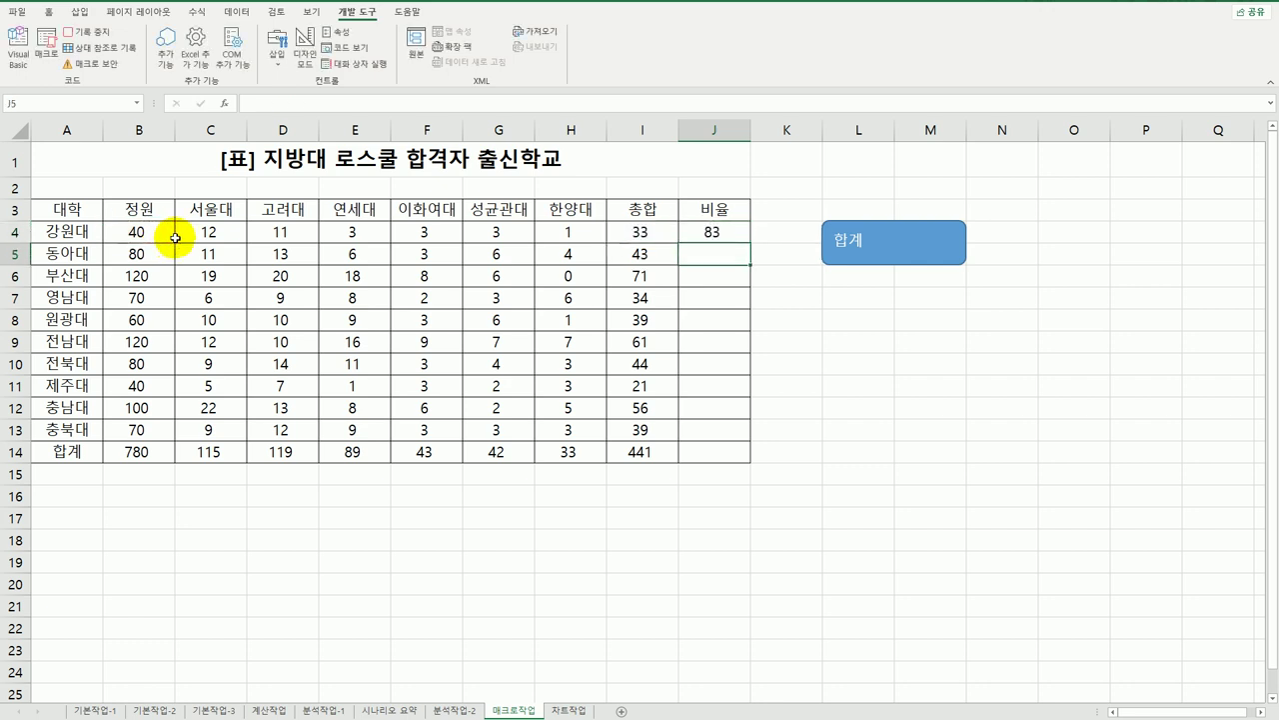
Step: Format J4 to show two decimal places and fill its formula down the 비율 column to J14
click(695, 234)
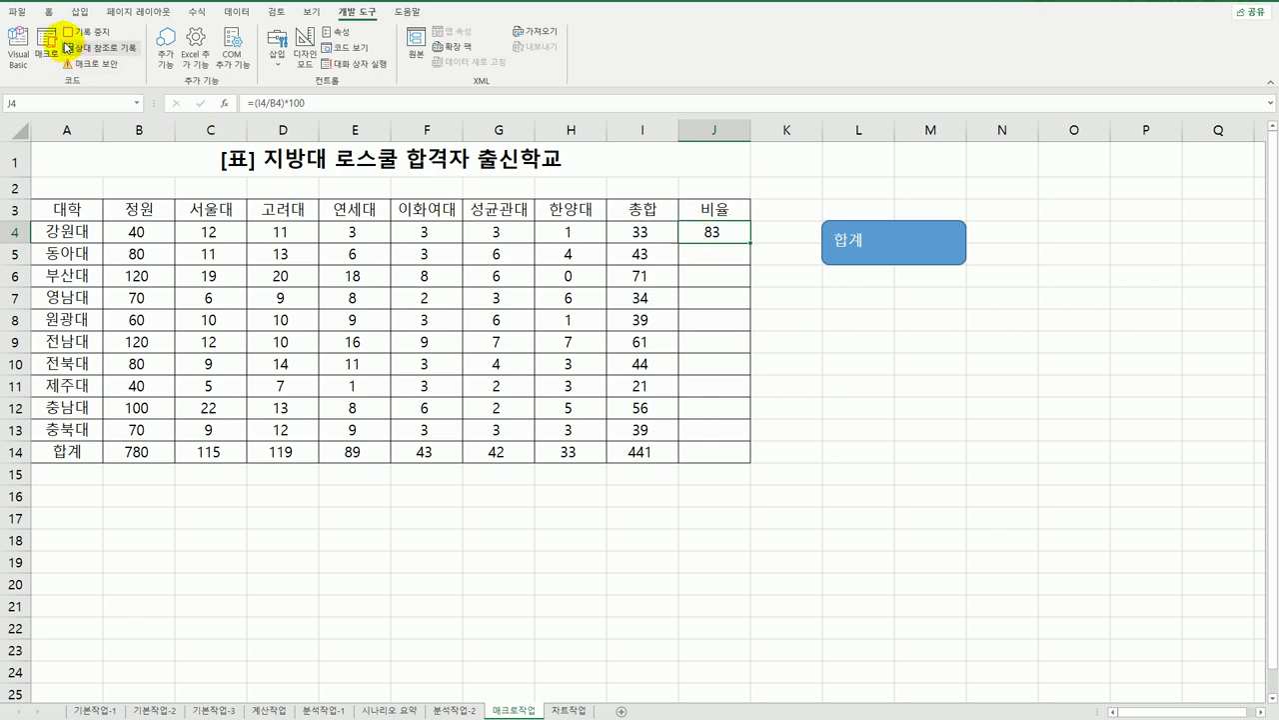
click(48, 13)
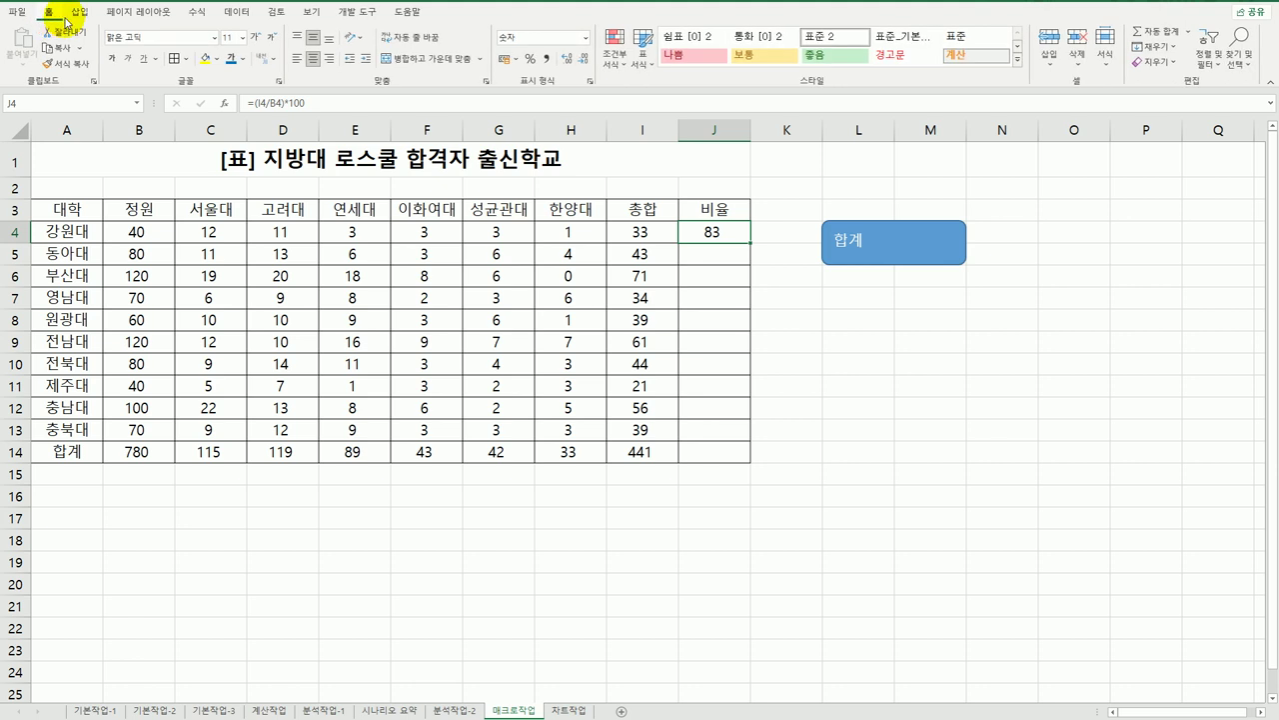
click(565, 60)
click(565, 60)
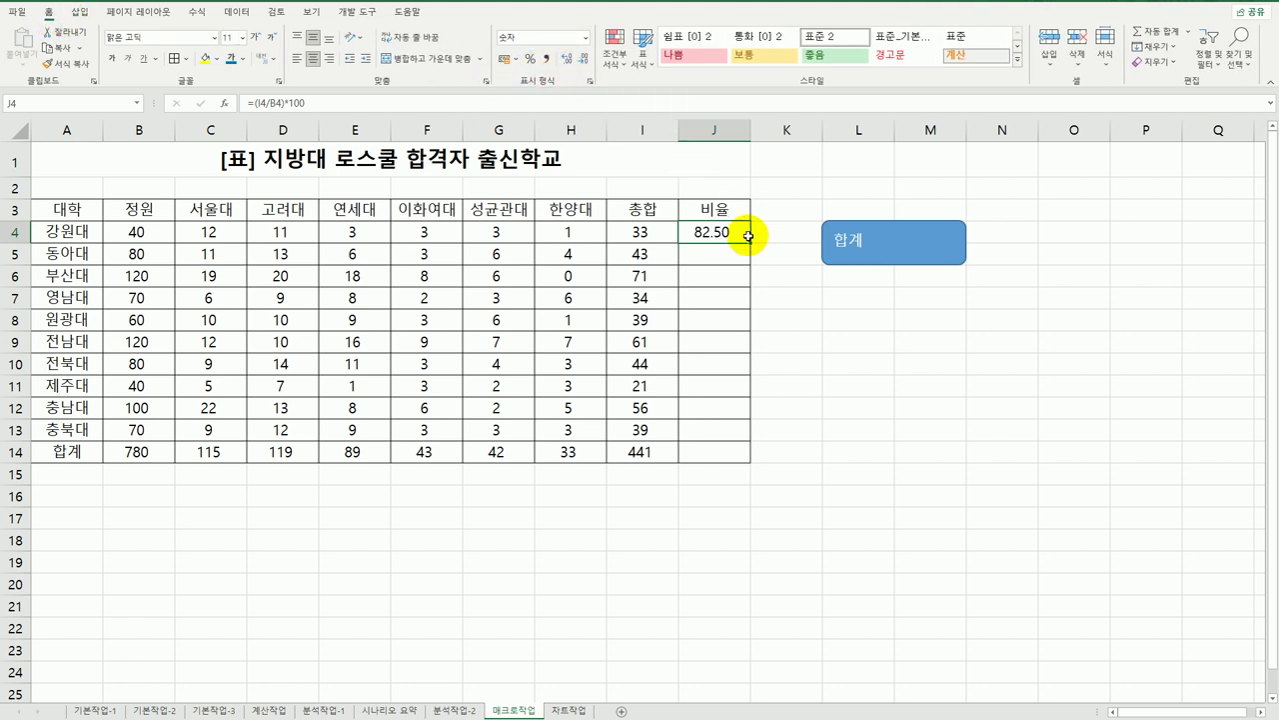
drag(748, 237, 731, 458)
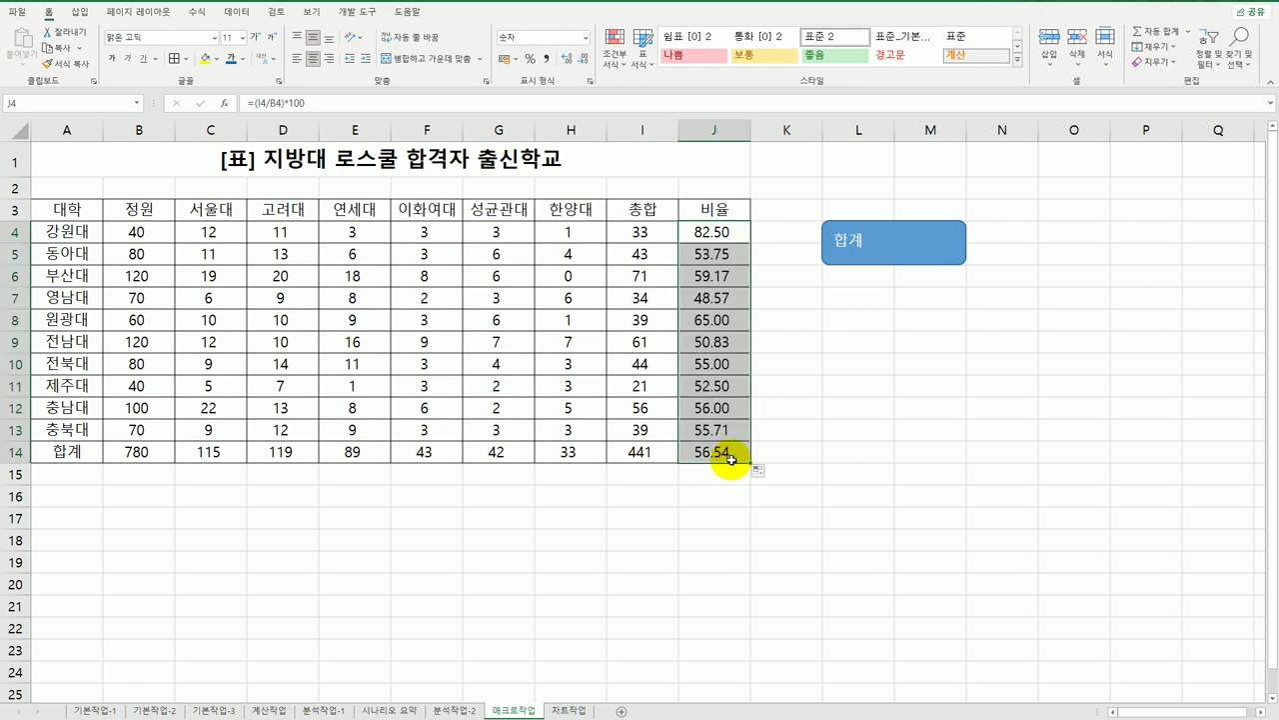
click(732, 458)
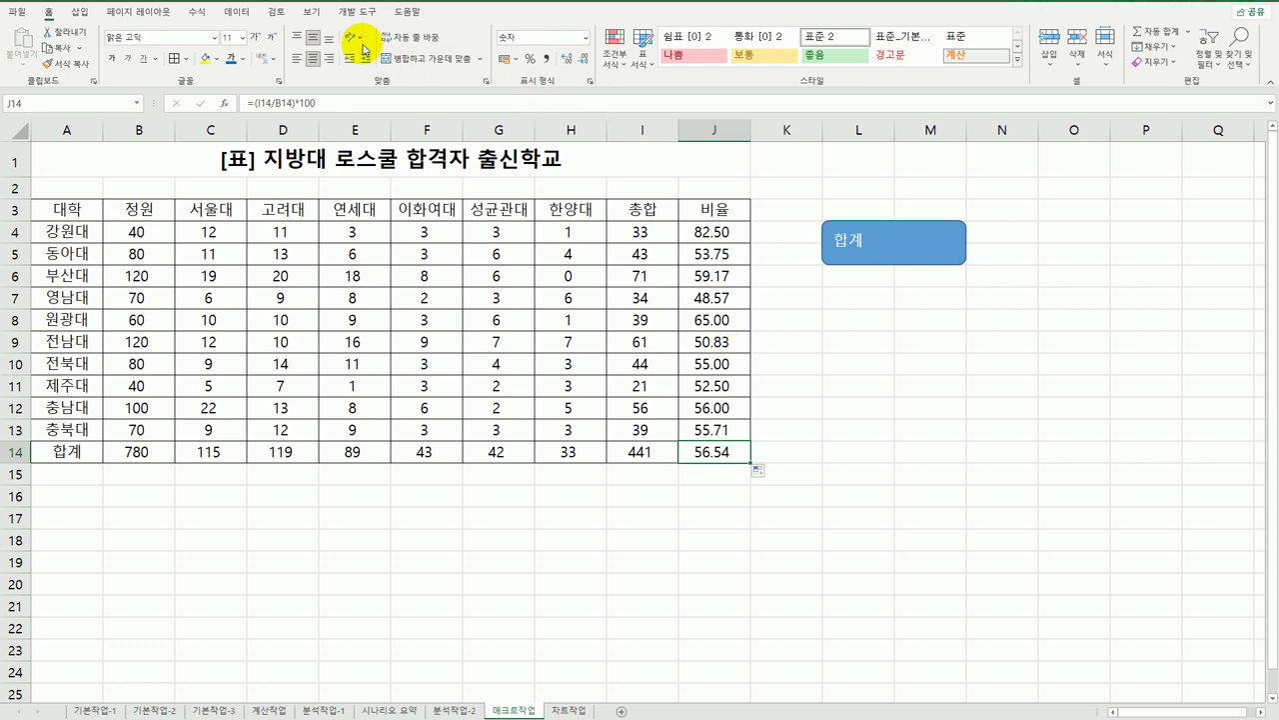
Step: Stop recording the 비율 macro and deselect the 비율 column
click(352, 12)
click(88, 31)
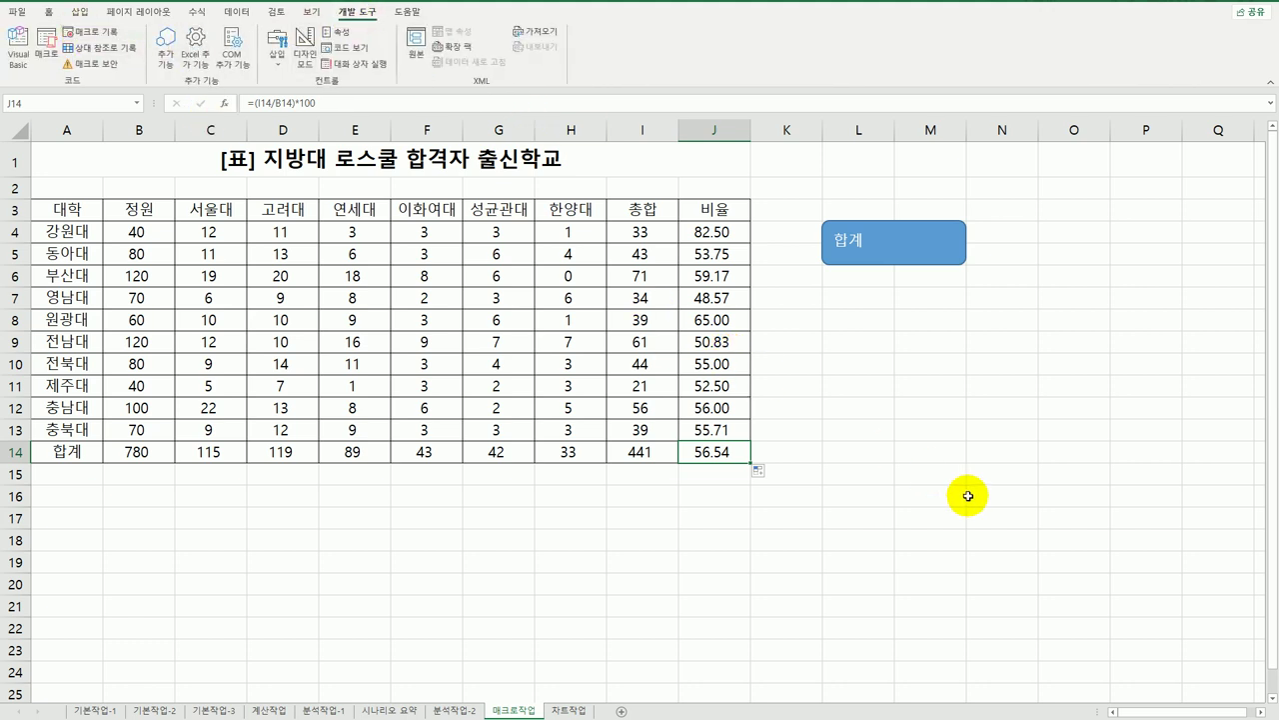
click(946, 450)
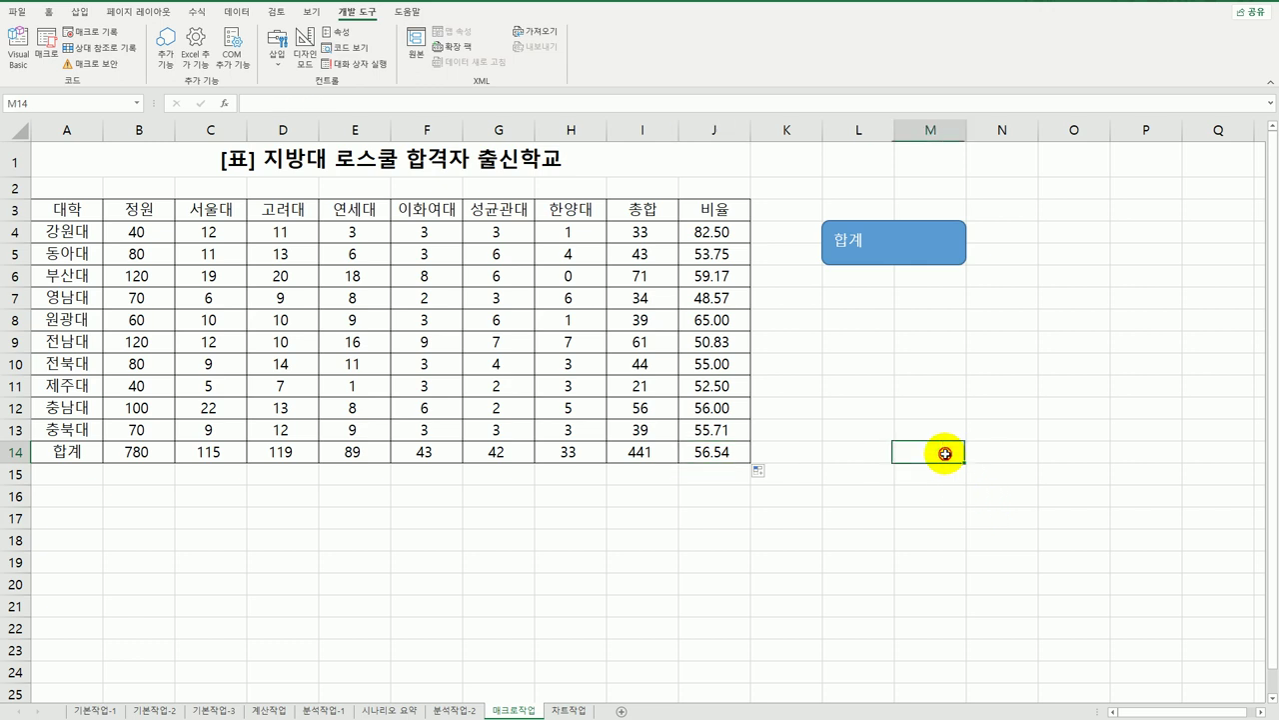
Step: Draw a cross shape over L7:M8, about 1.16 cm high and 3.81 cm wide, and label it 비율
click(78, 12)
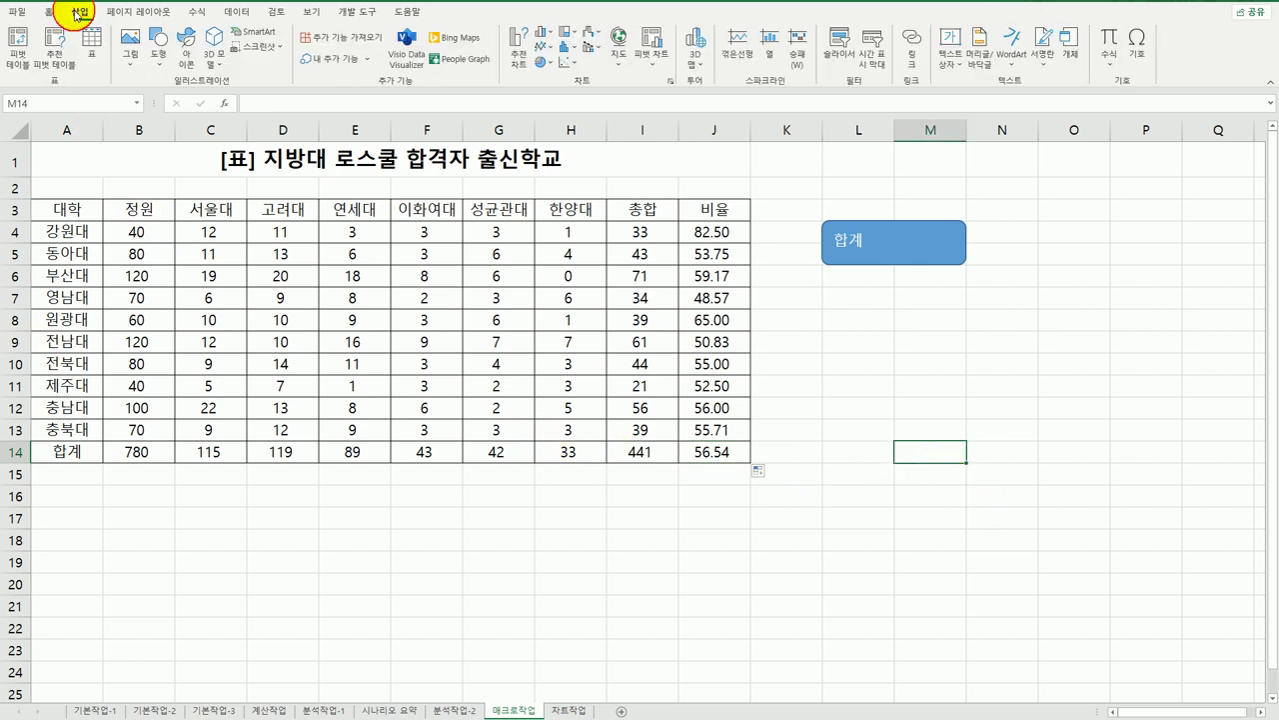
click(160, 55)
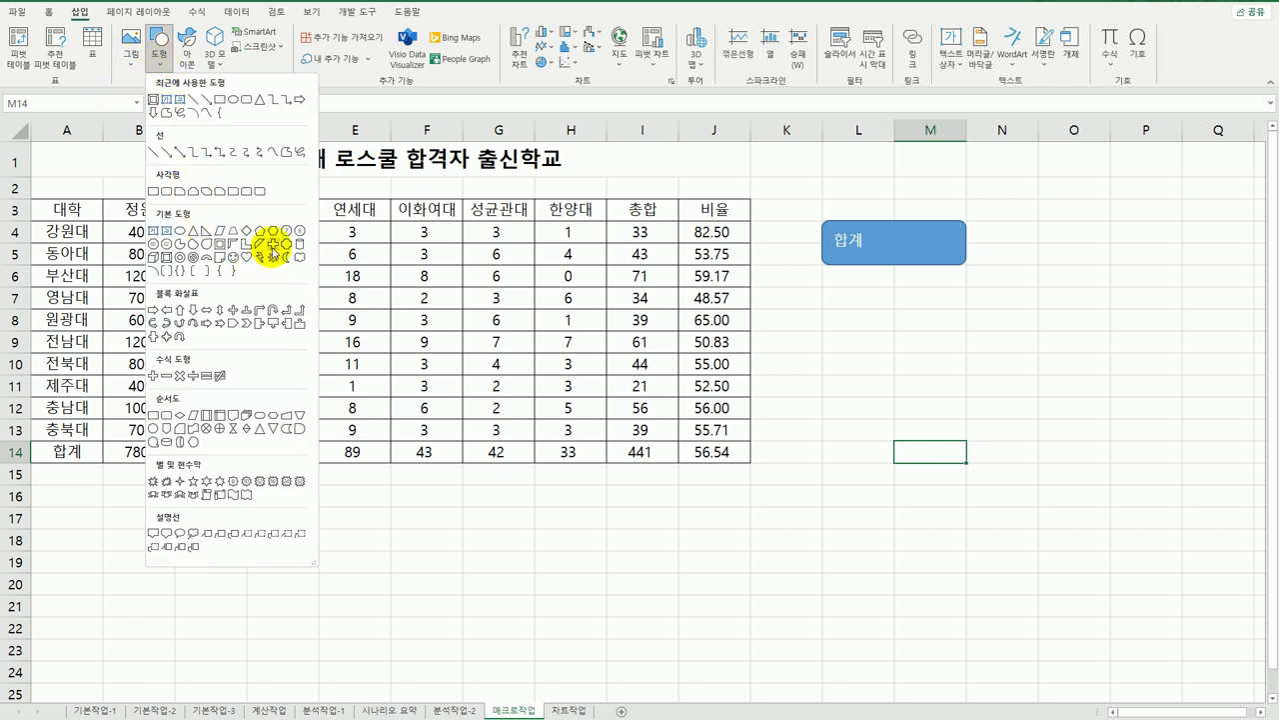
click(272, 245)
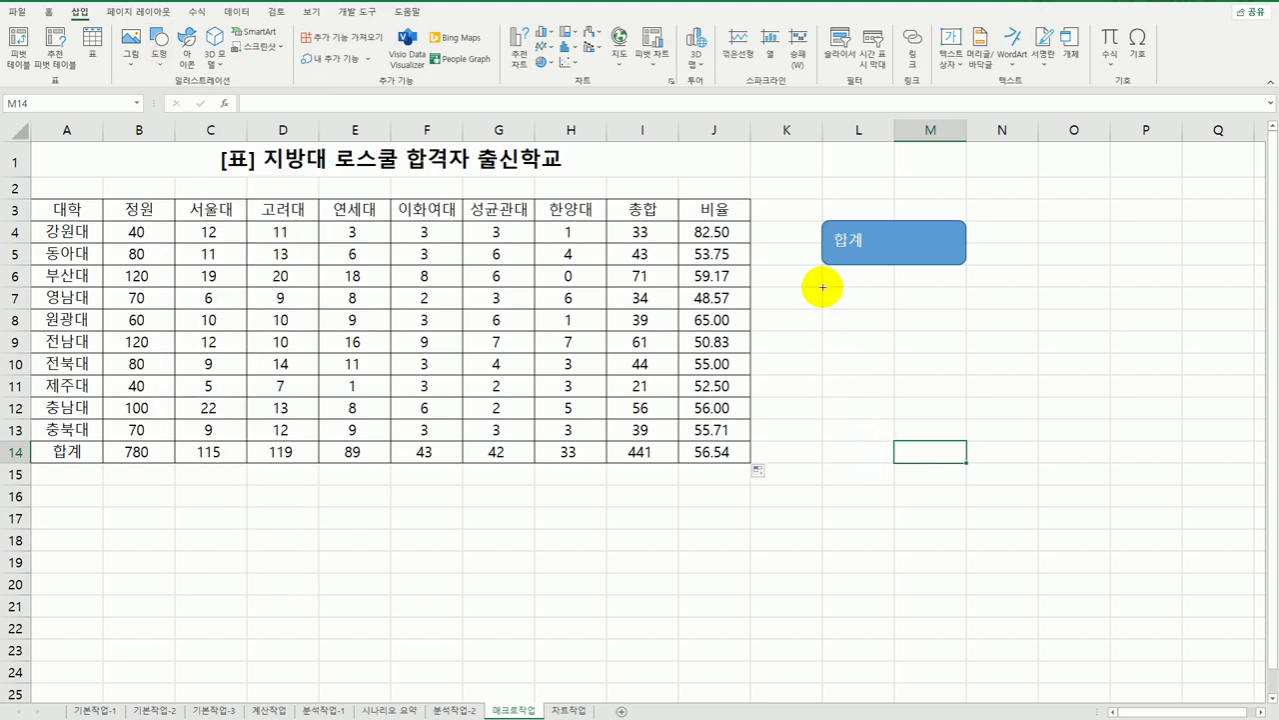
mouse_move(822, 287)
mouse_down()
mouse_move(866, 317)
mouse_move(946, 320)
mouse_move(946, 332)
mouse_up()
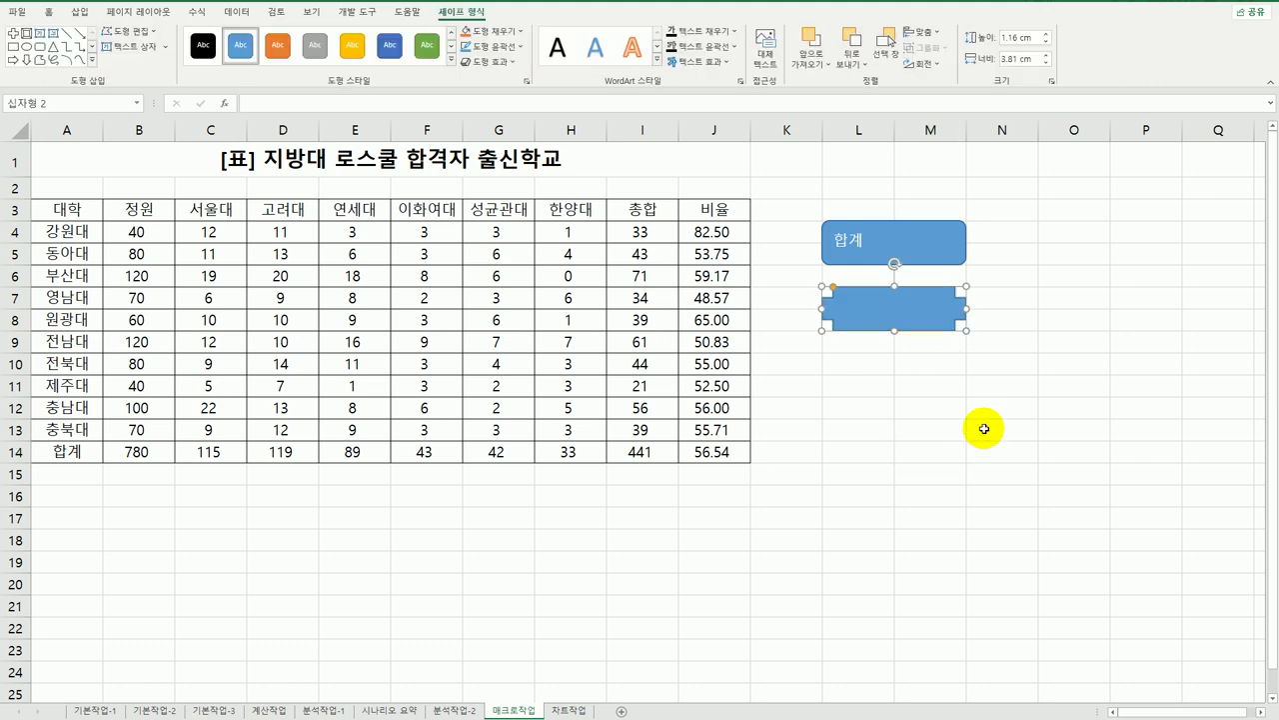
text(비유)
click(985, 429)
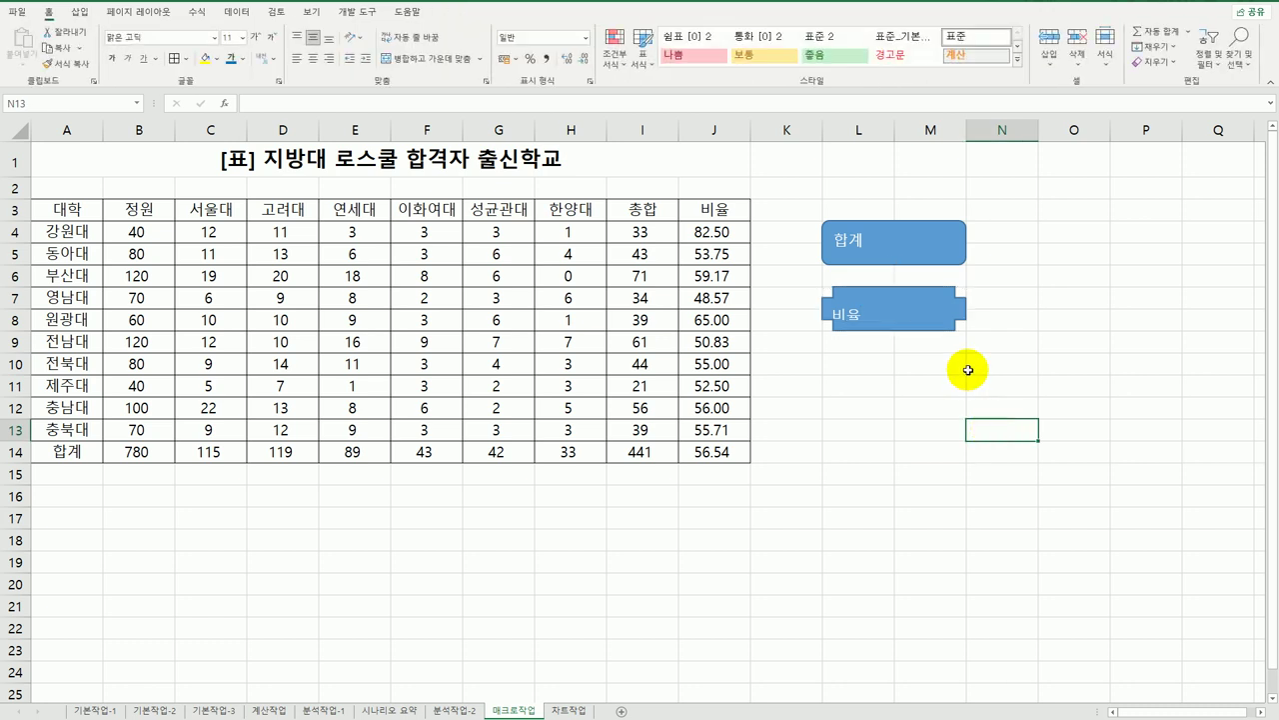
Step: Assign the 비율 macro to the cross shape
right_click(950, 318)
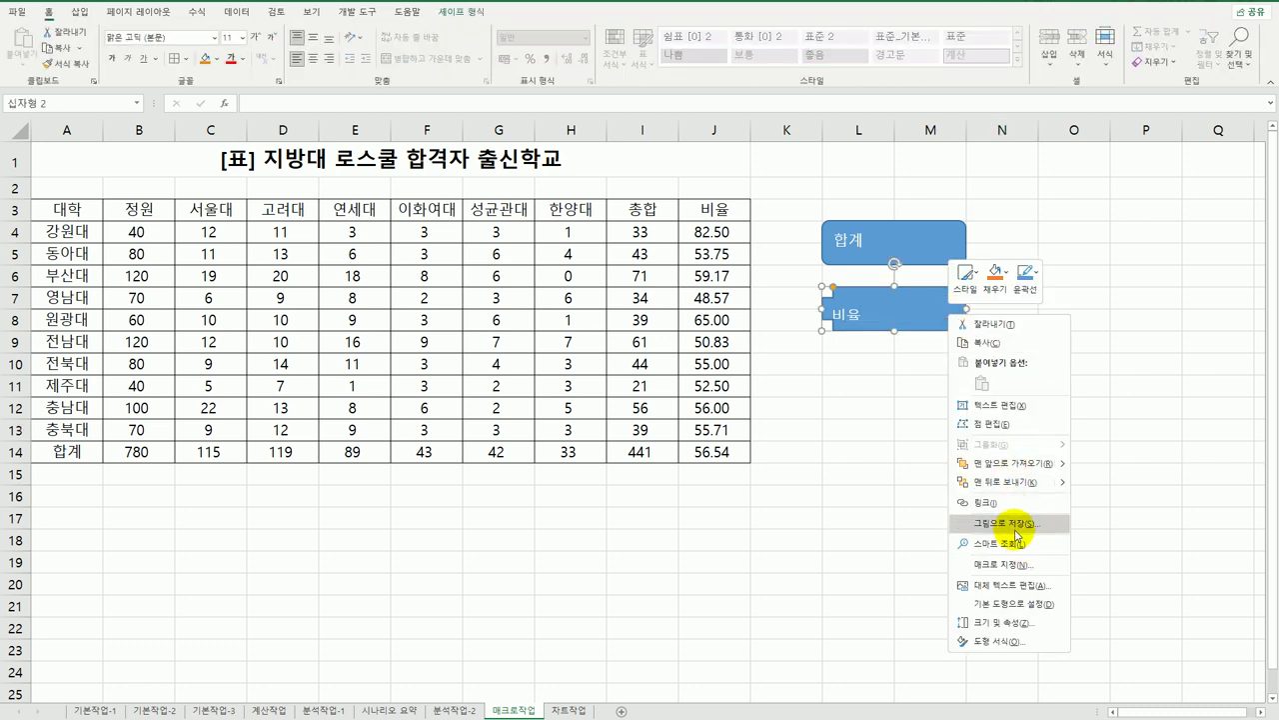
click(1019, 567)
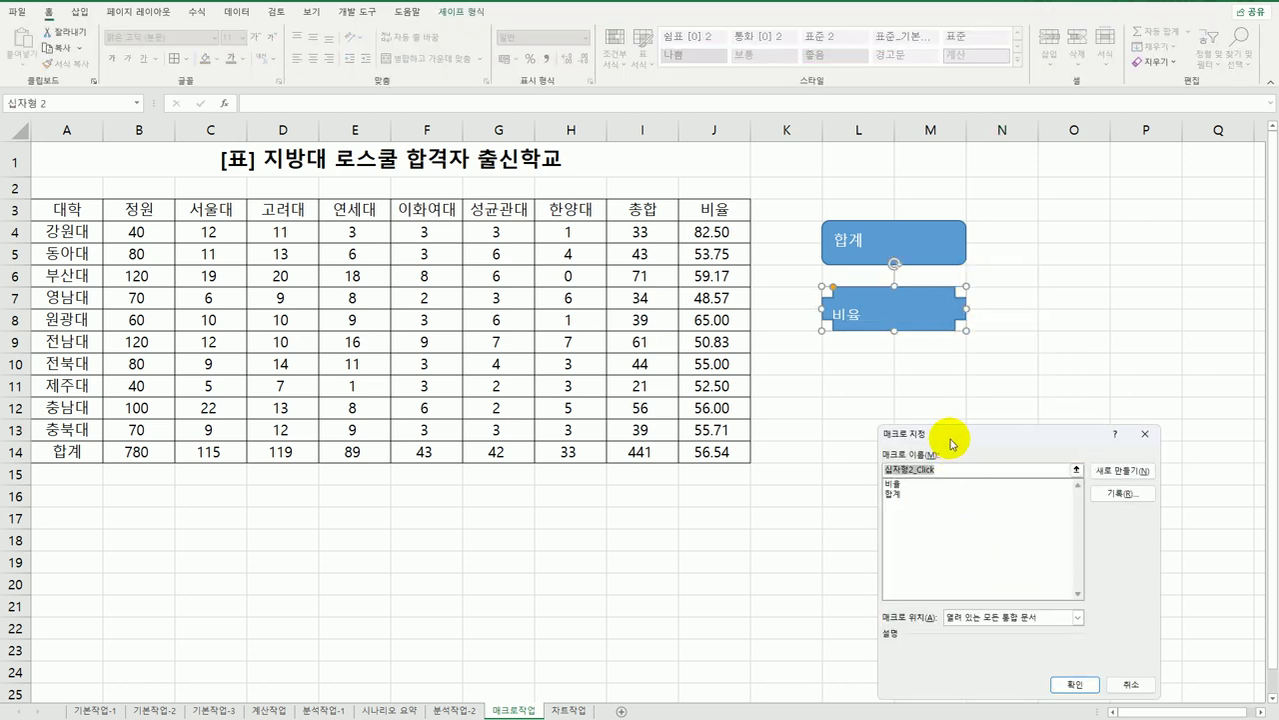
drag(951, 514, 526, 286)
click(469, 332)
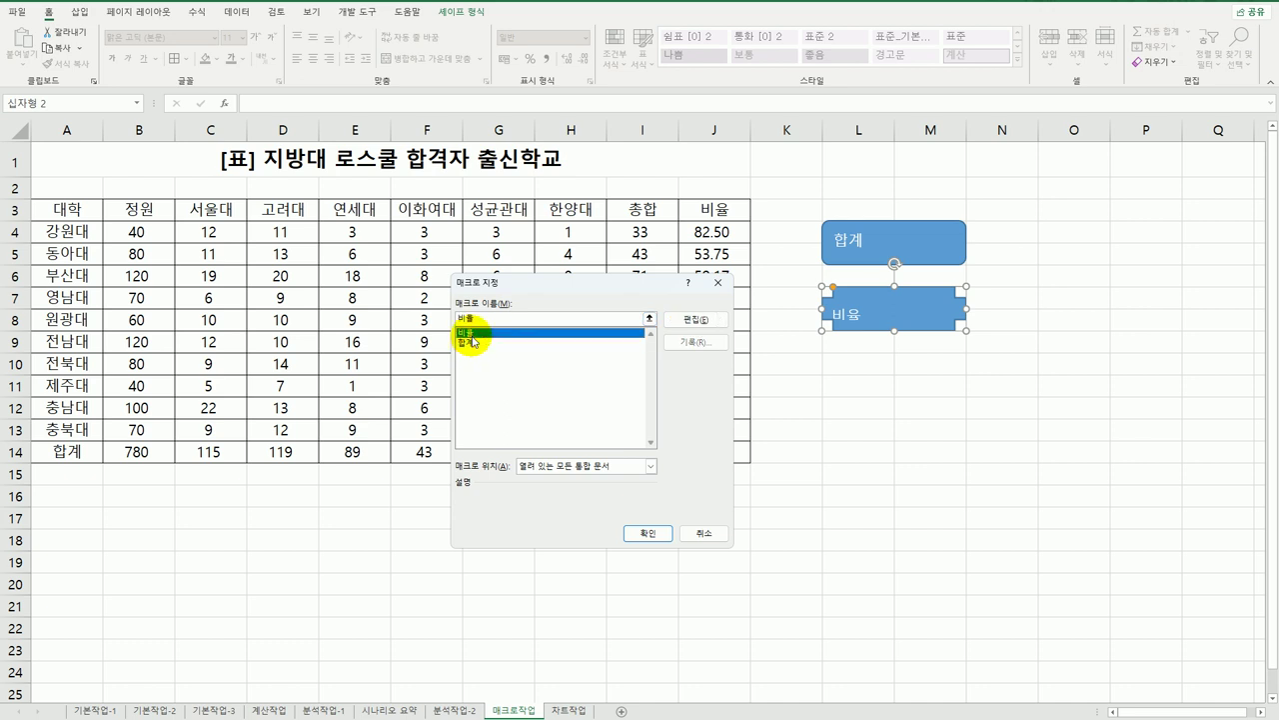
click(649, 532)
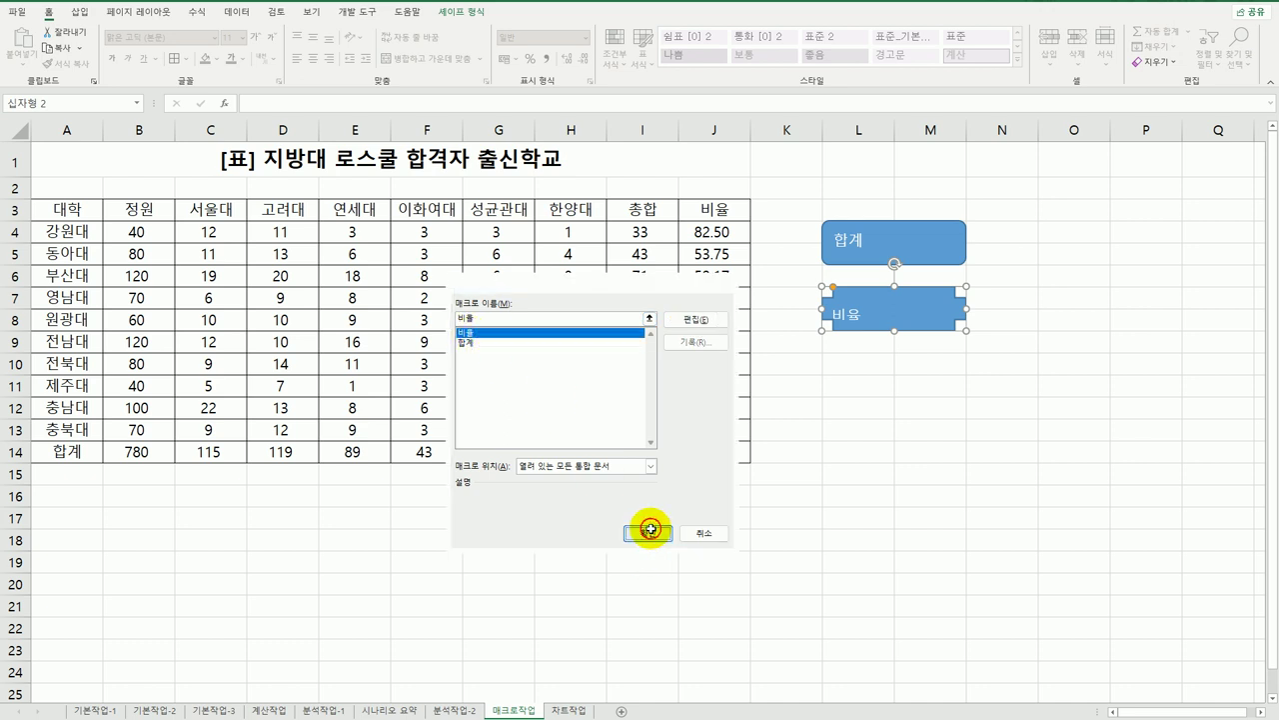
click(978, 519)
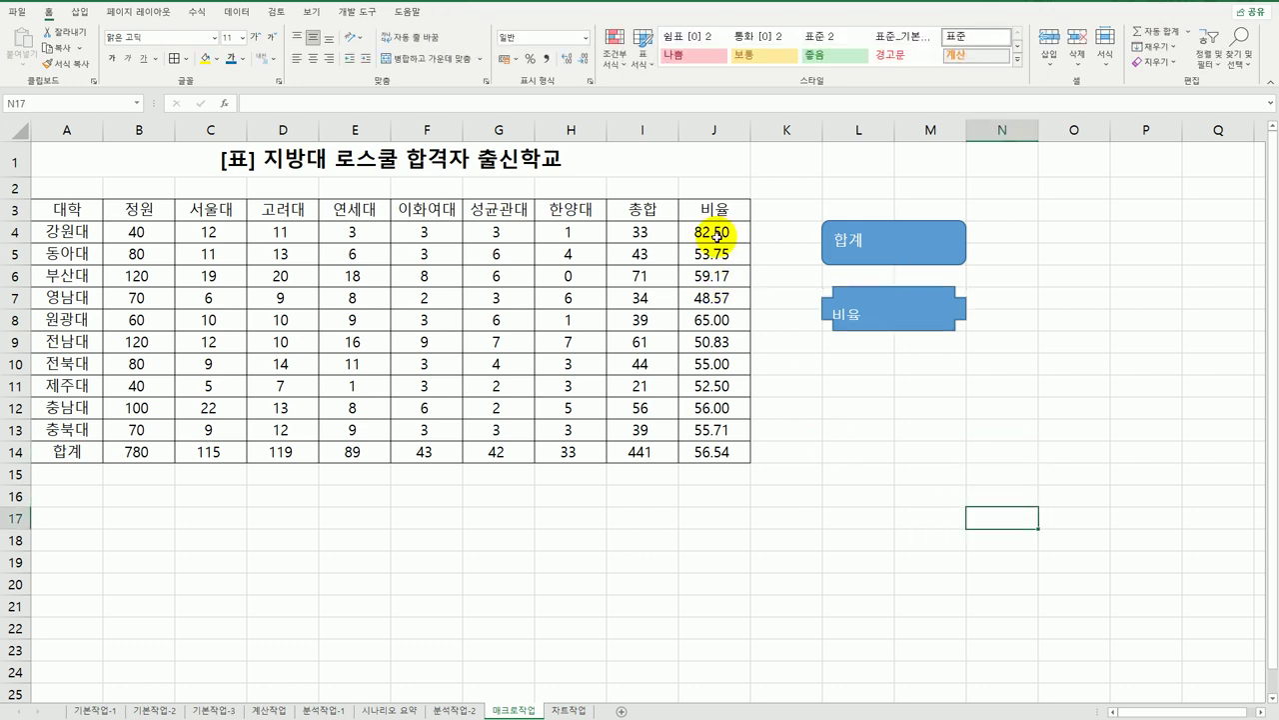
Step: Clear the ratios in J4:J14 and test the 비율 macro by running it from the cross shape
drag(717, 236, 697, 451)
key(Delete)
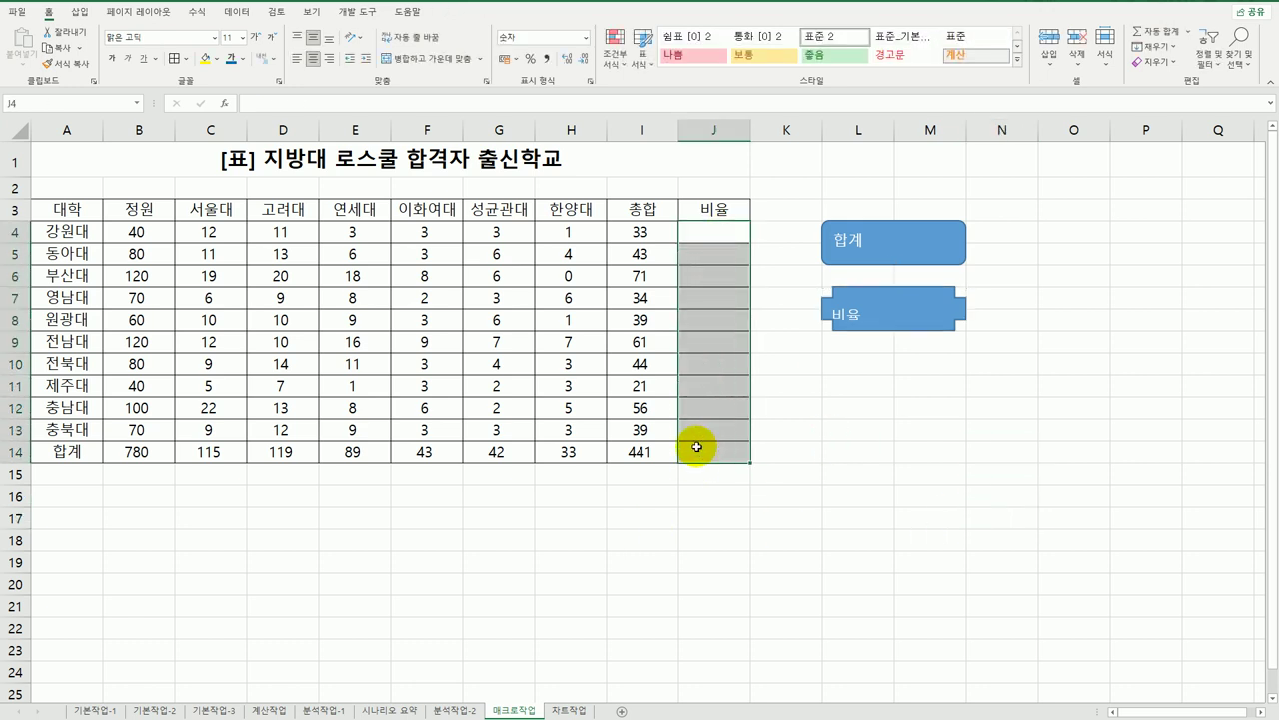
click(947, 454)
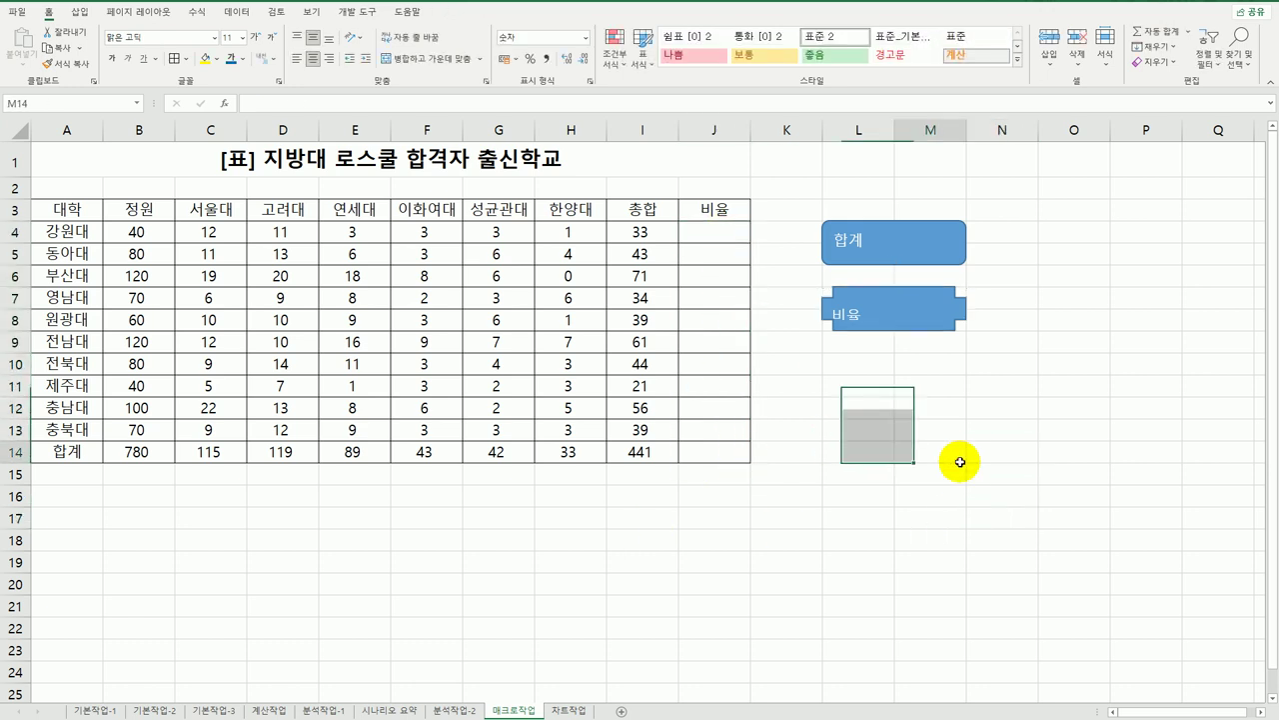
click(913, 326)
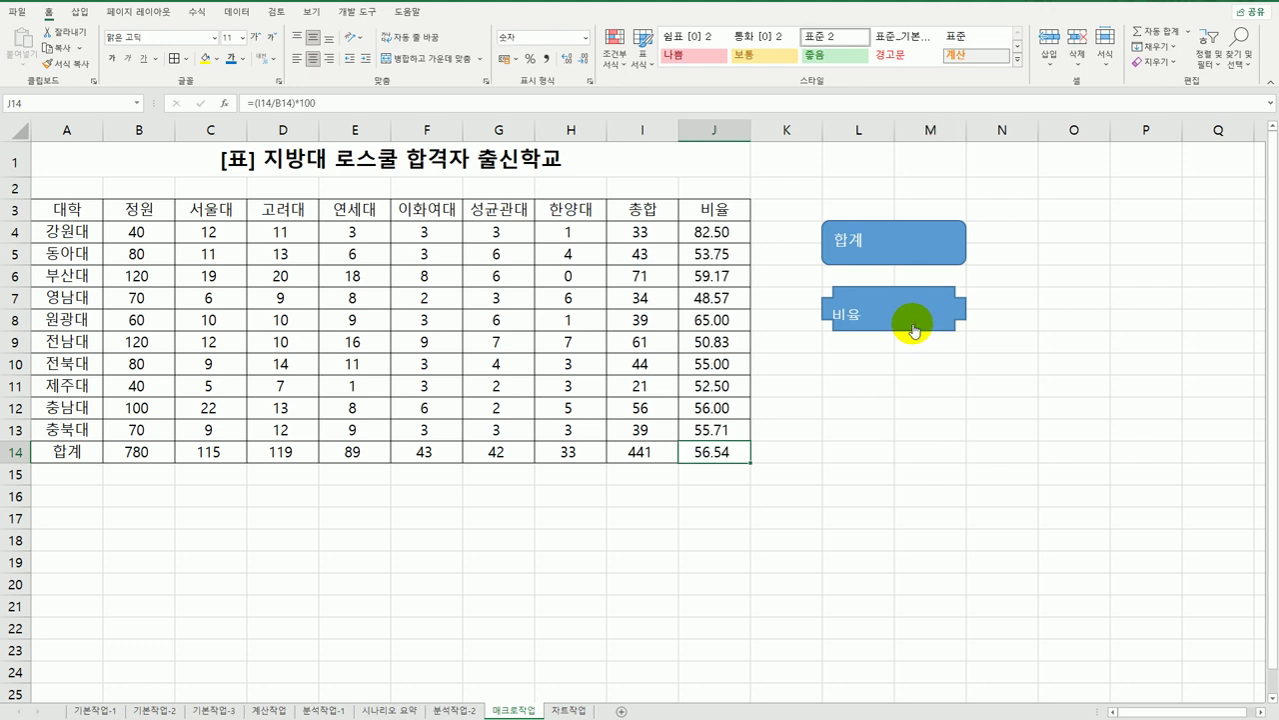
click(925, 427)
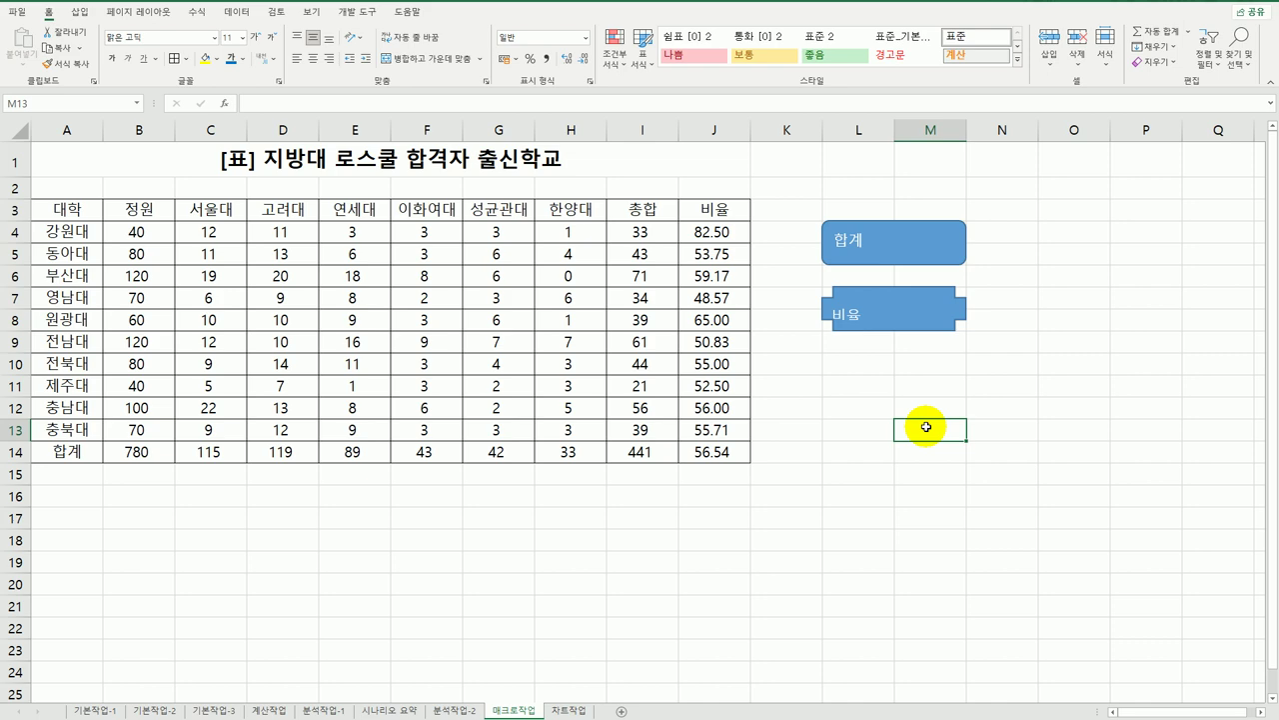
Step: Change the chart on the 차트작업 sheet to a line chart with markers (표식이 있는 꺾은선형)
click(570, 708)
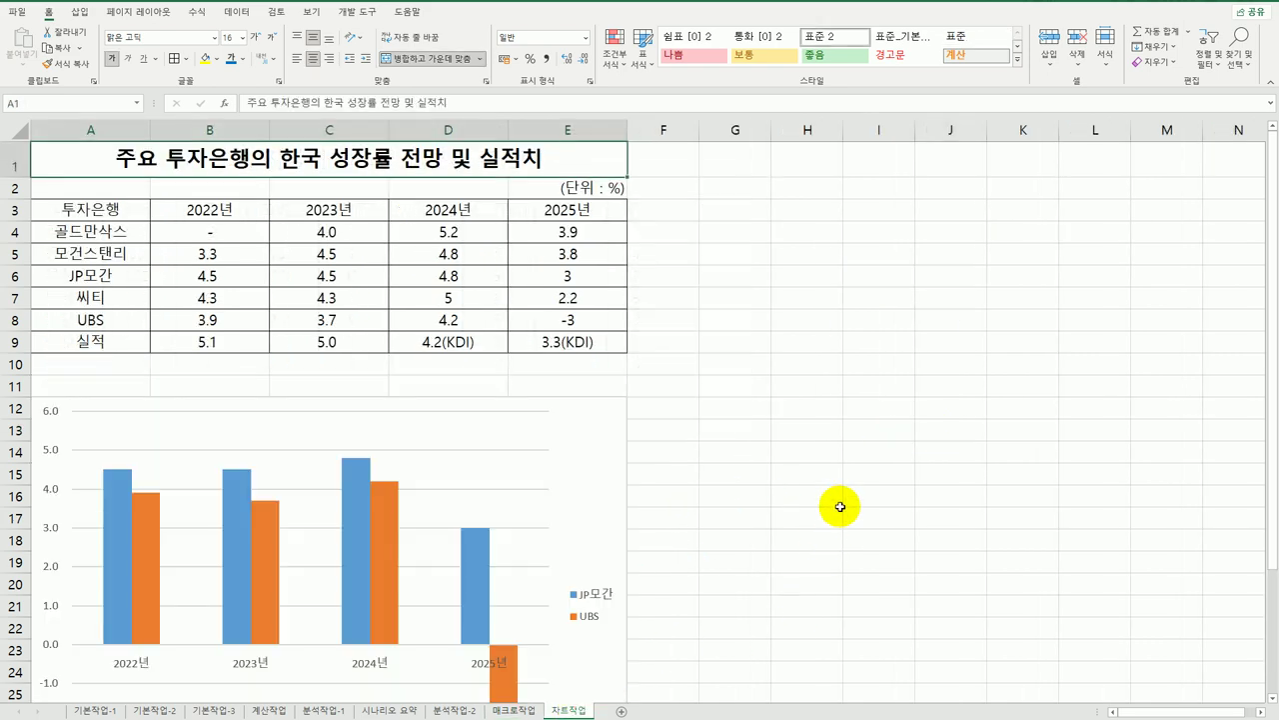
click(822, 500)
scroll(817, 506, down, 3)
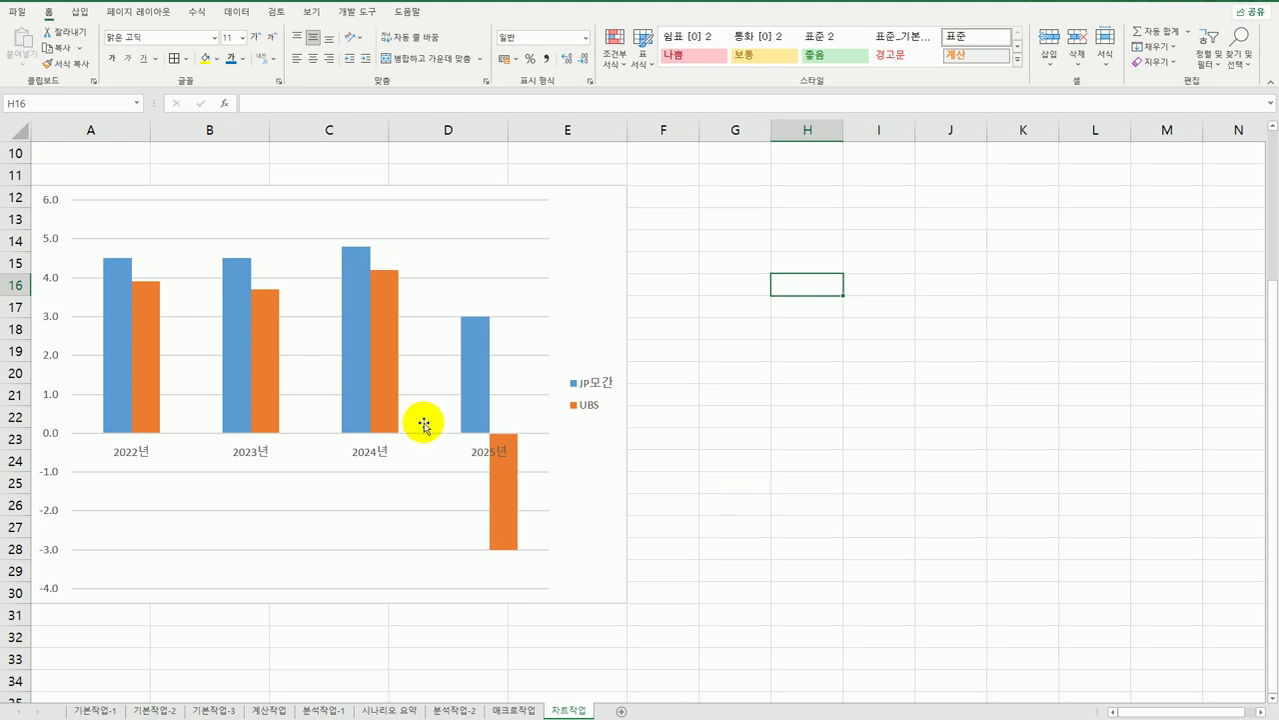
right_click(491, 215)
click(597, 270)
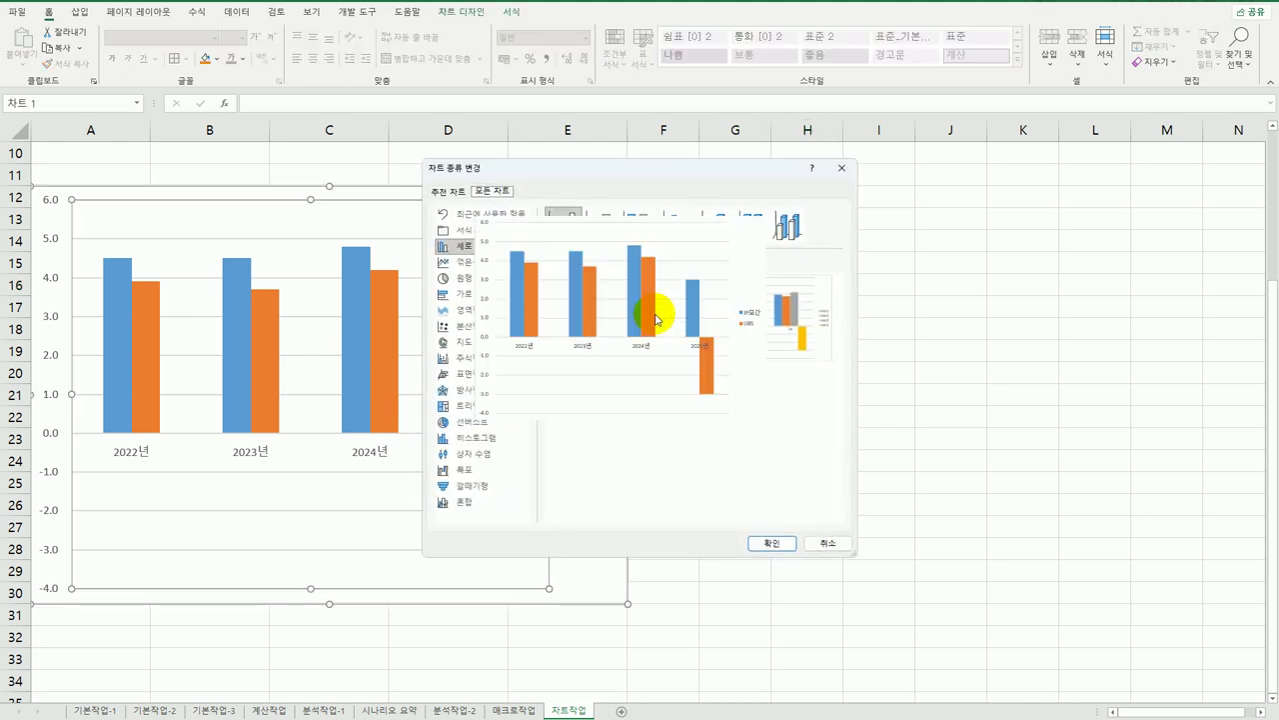
click(473, 264)
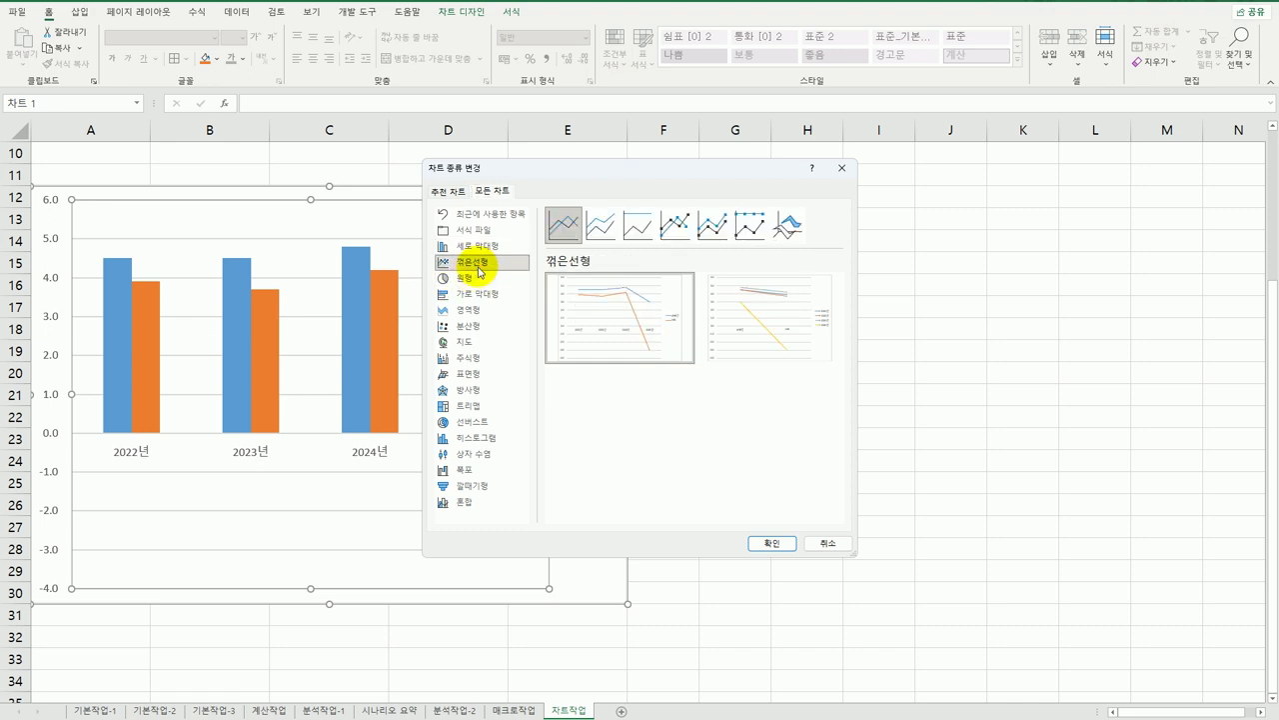
click(680, 229)
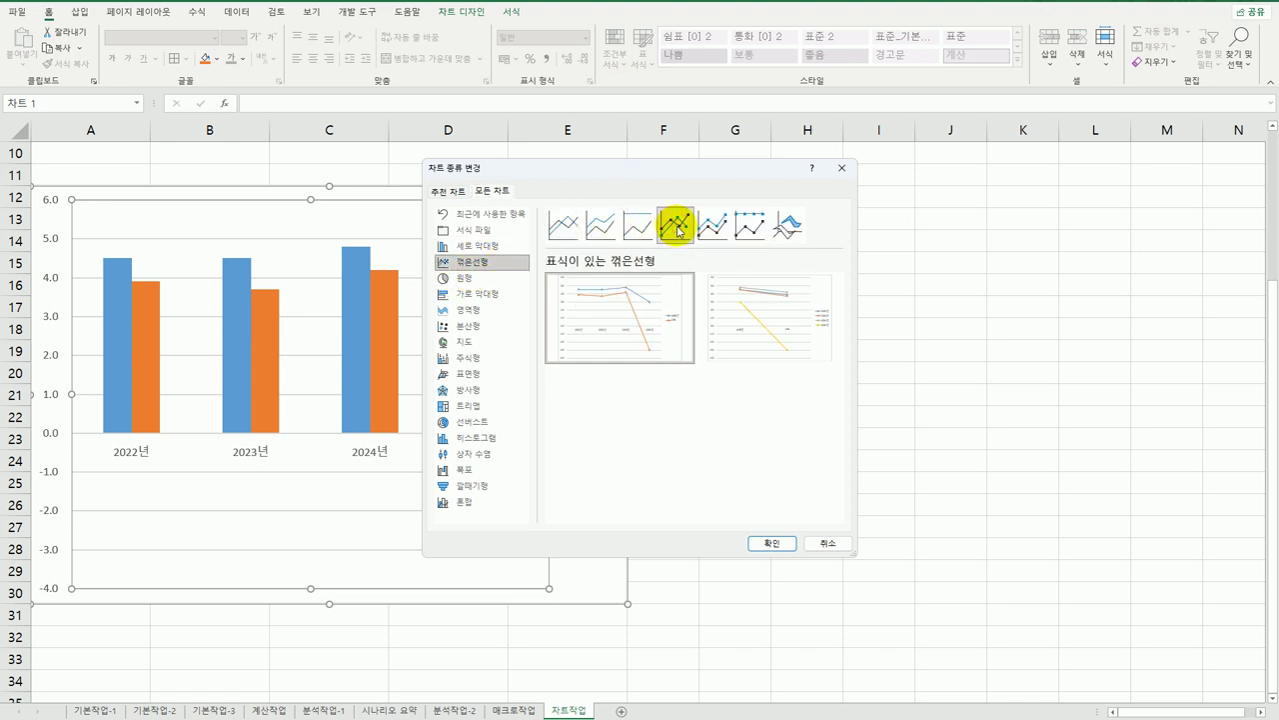
click(772, 543)
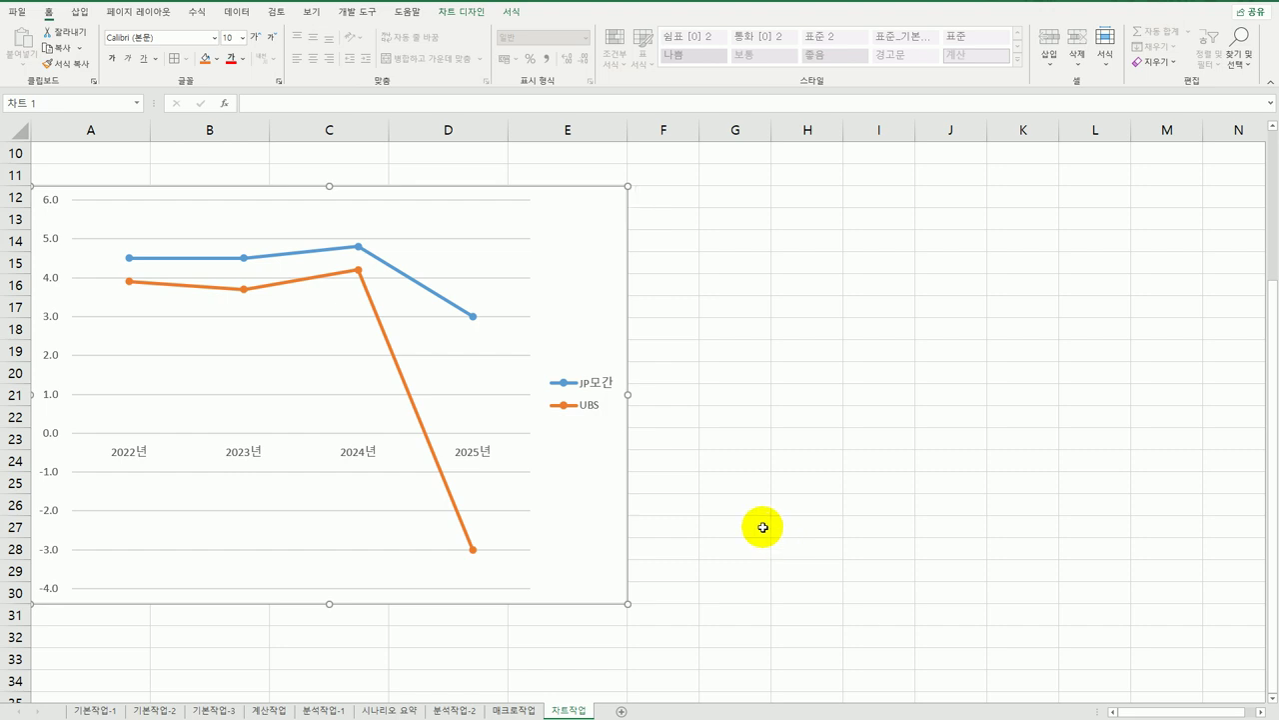
Step: Add the 모건스탠리 row (A5:E5) to the chart as a new series by copying and pasting it
scroll(762, 527, up, 3)
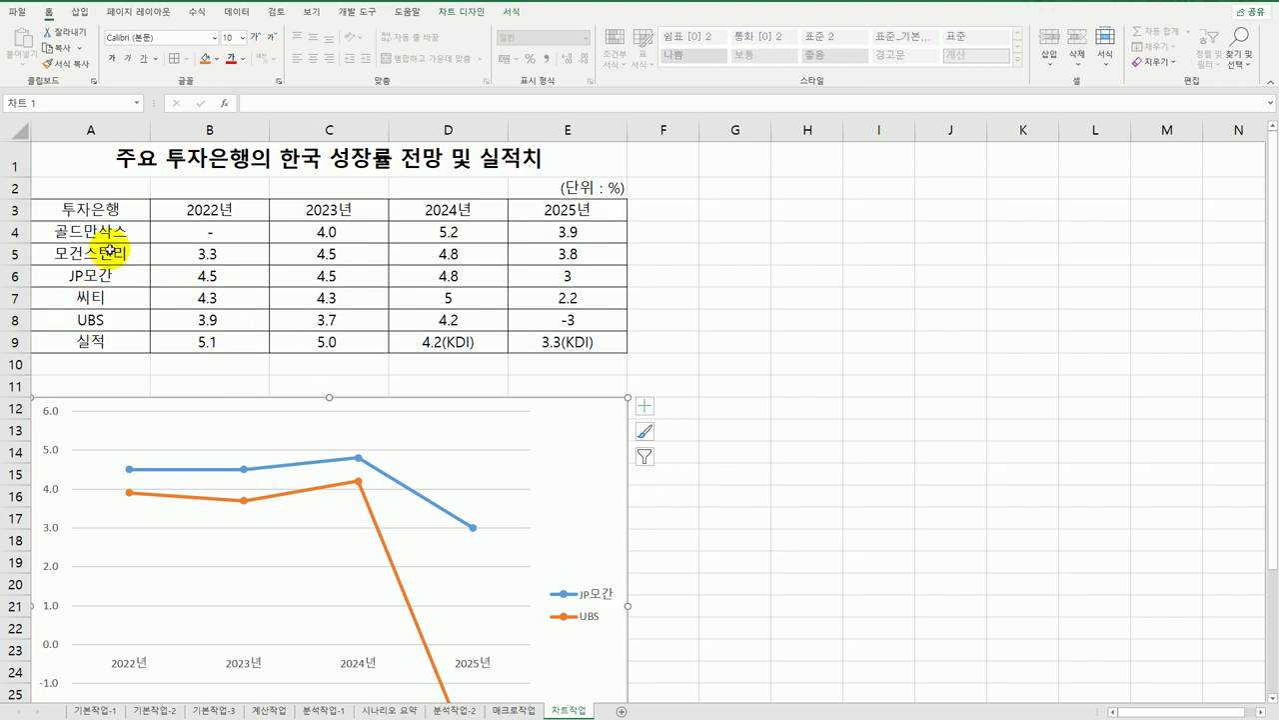
drag(110, 253, 575, 257)
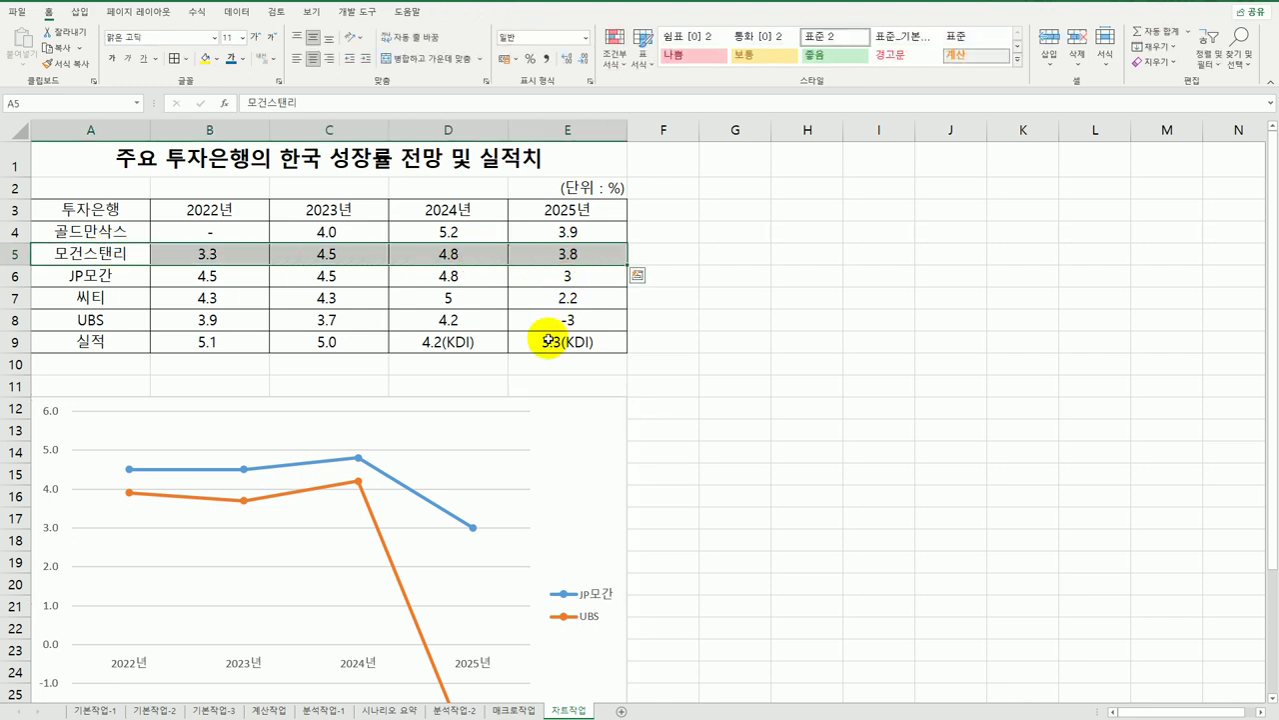
key(ctrl+c)
click(578, 455)
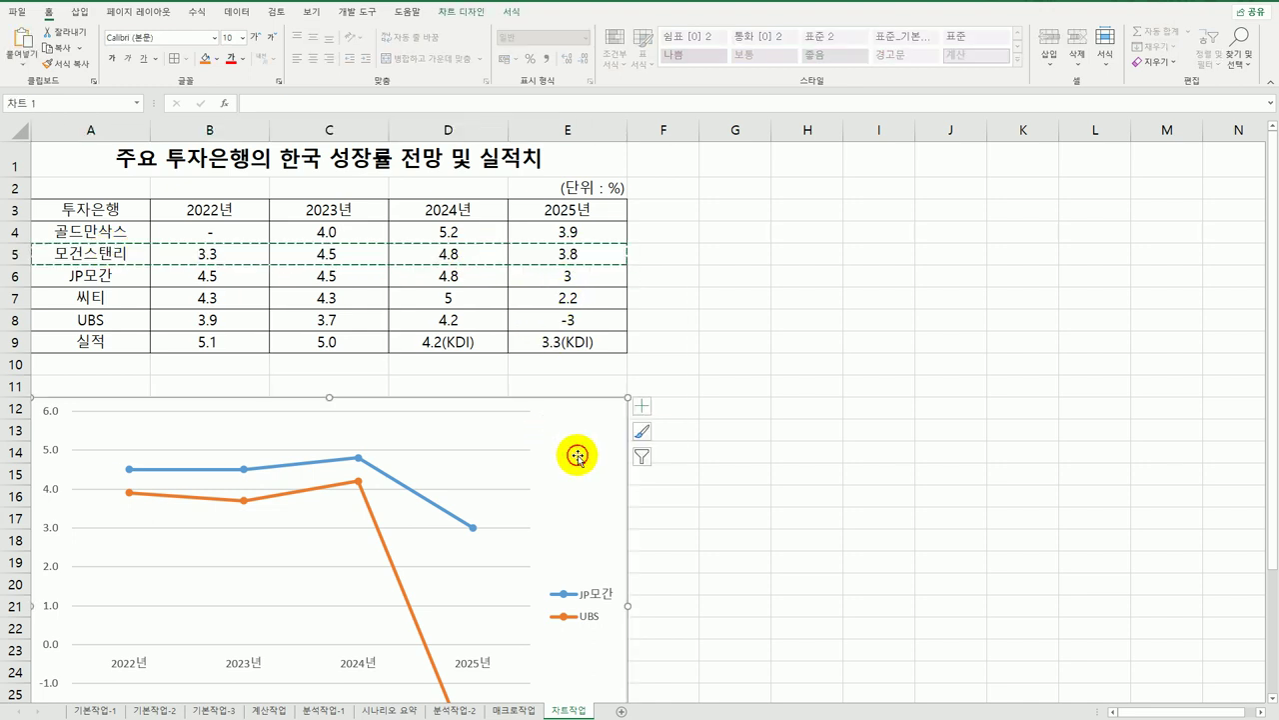
key(ctrl+v)
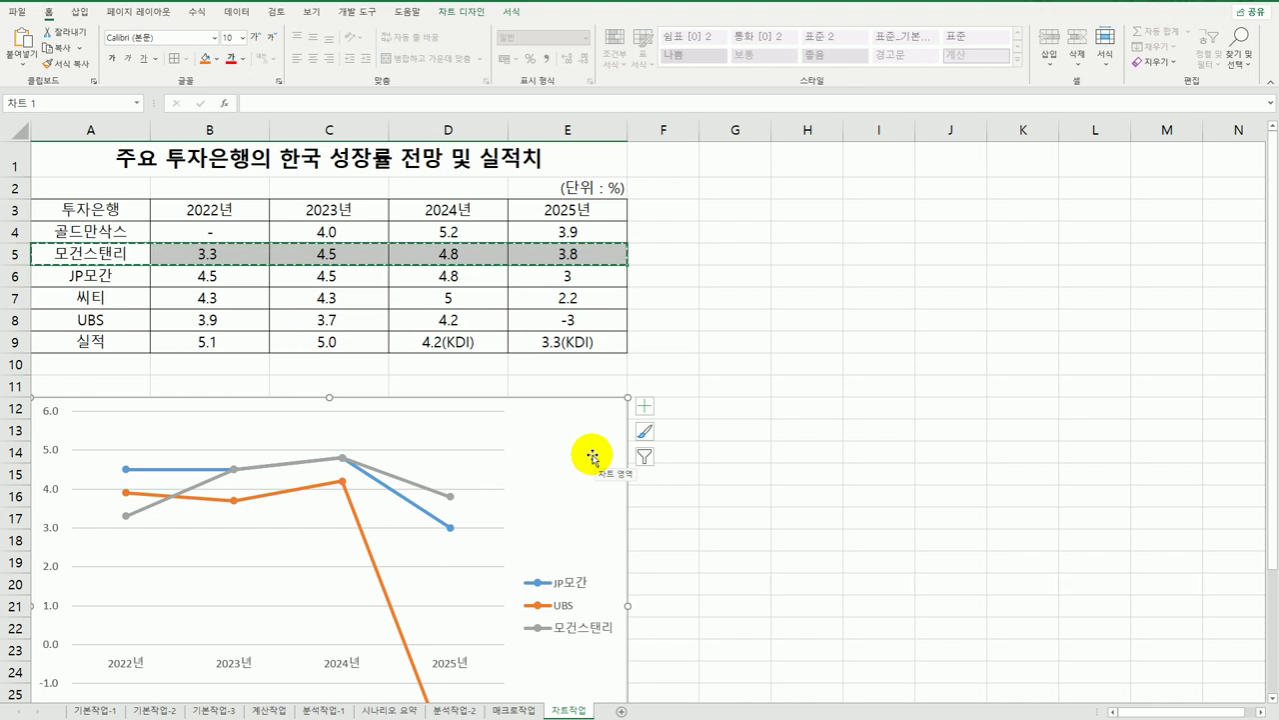
Step: Add a chart title to the line chart
click(648, 403)
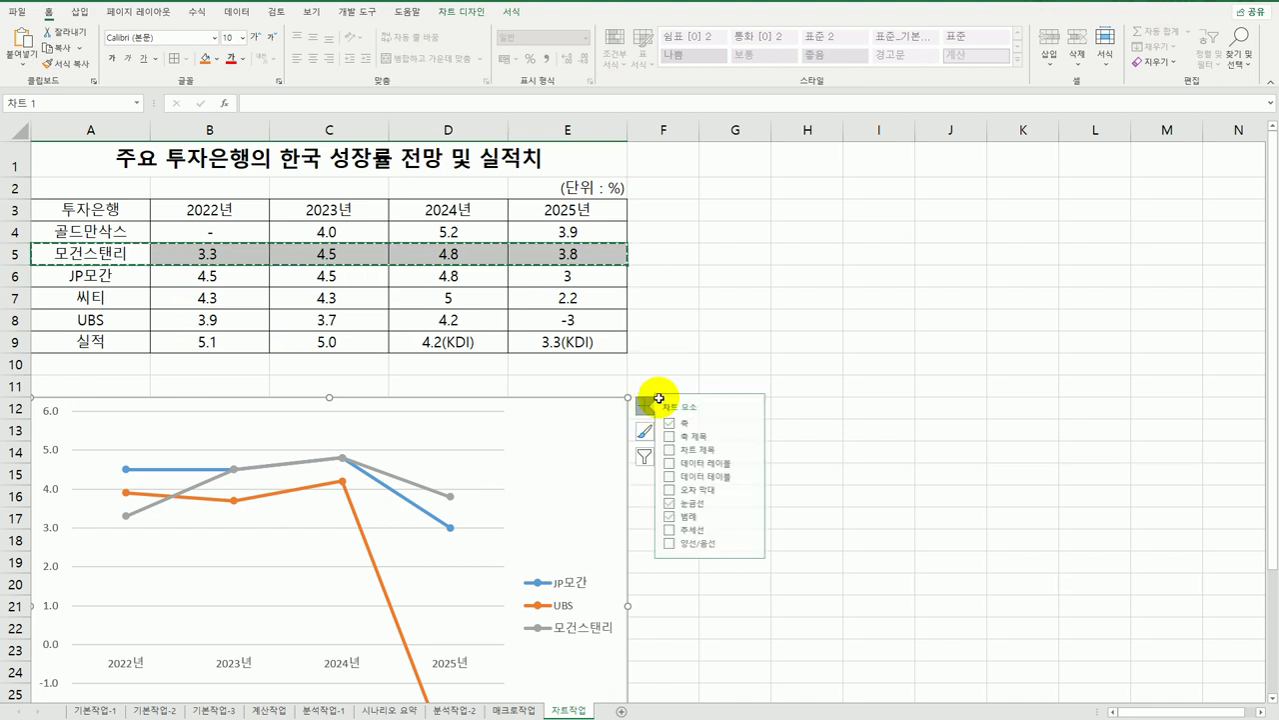
click(710, 449)
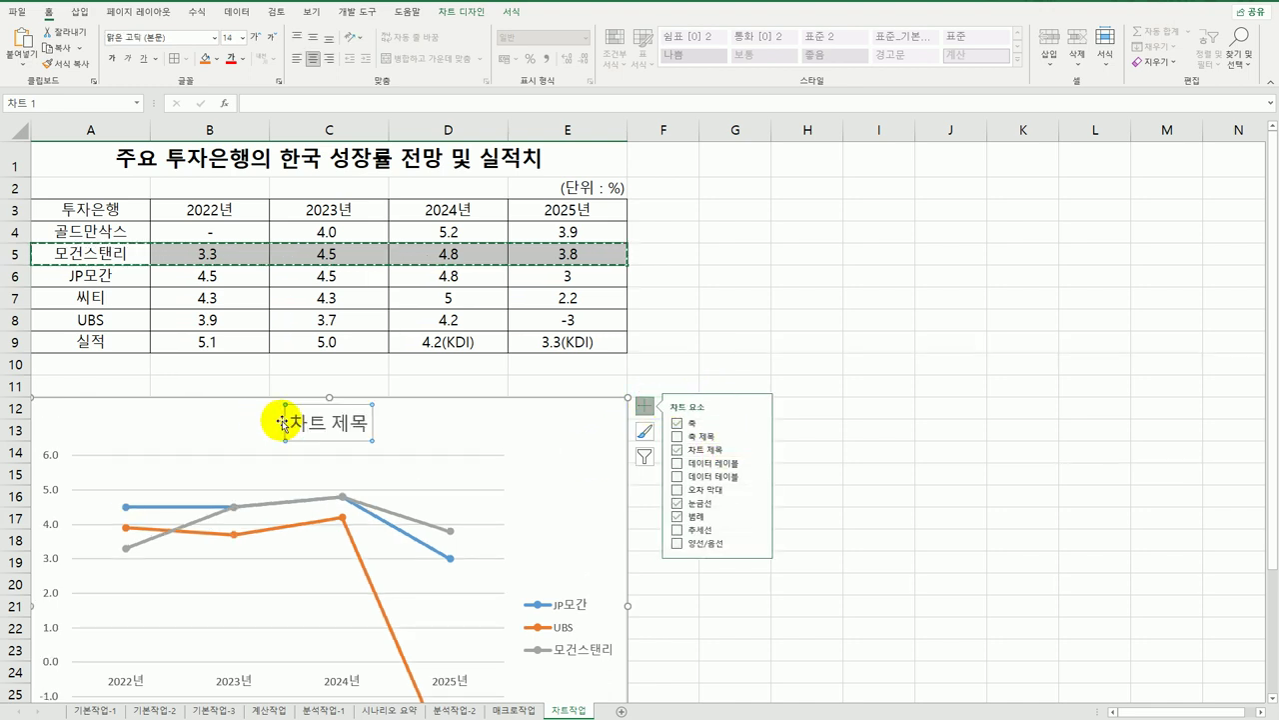
drag(300, 422, 370, 427)
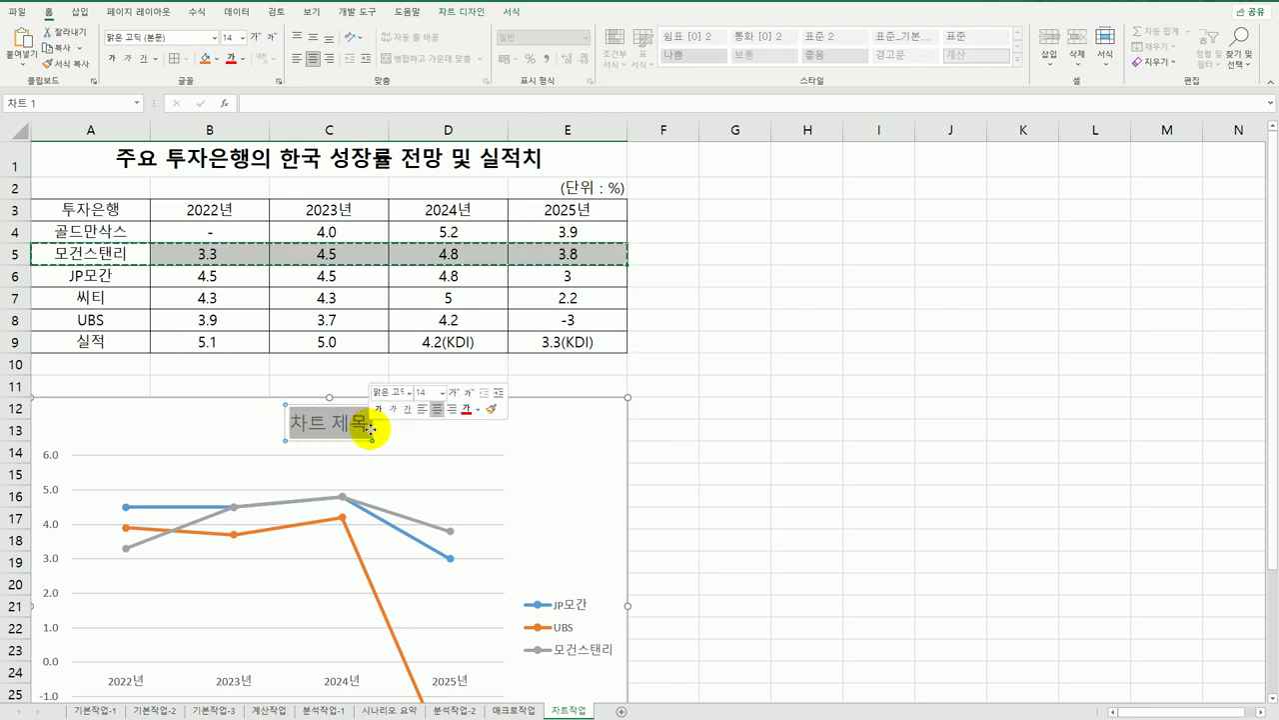
text(한국)
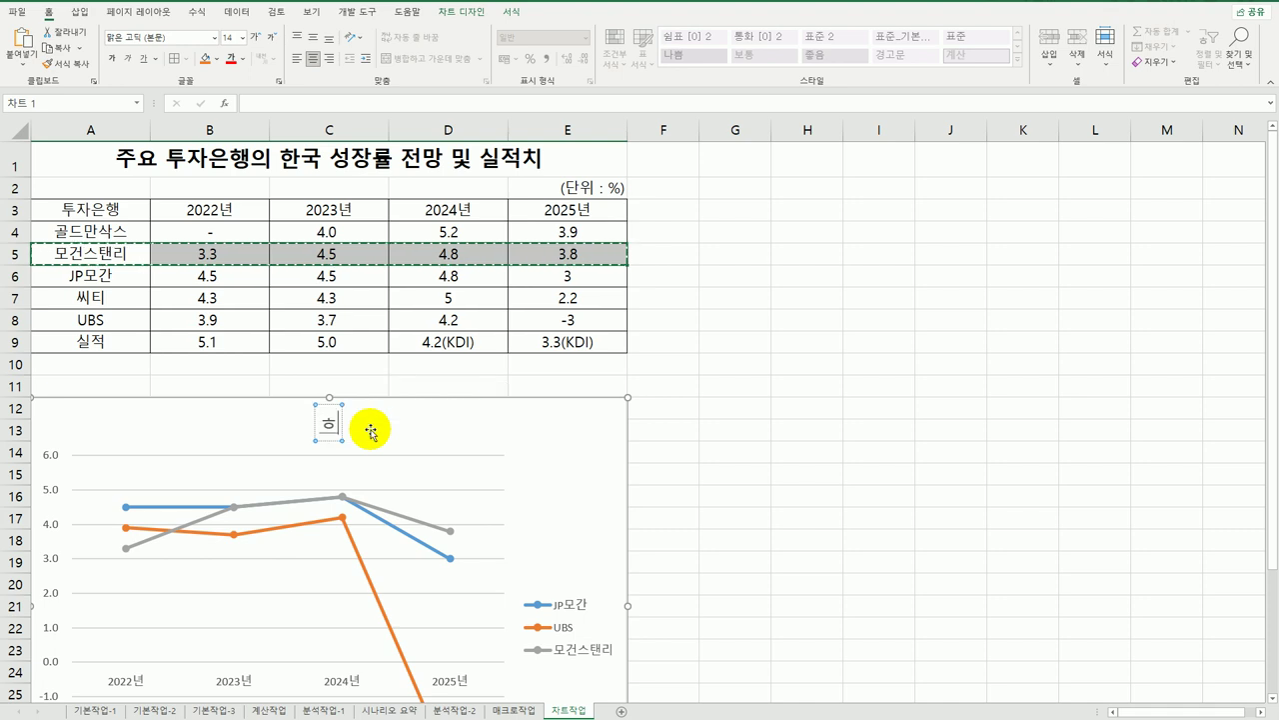
text(성자)
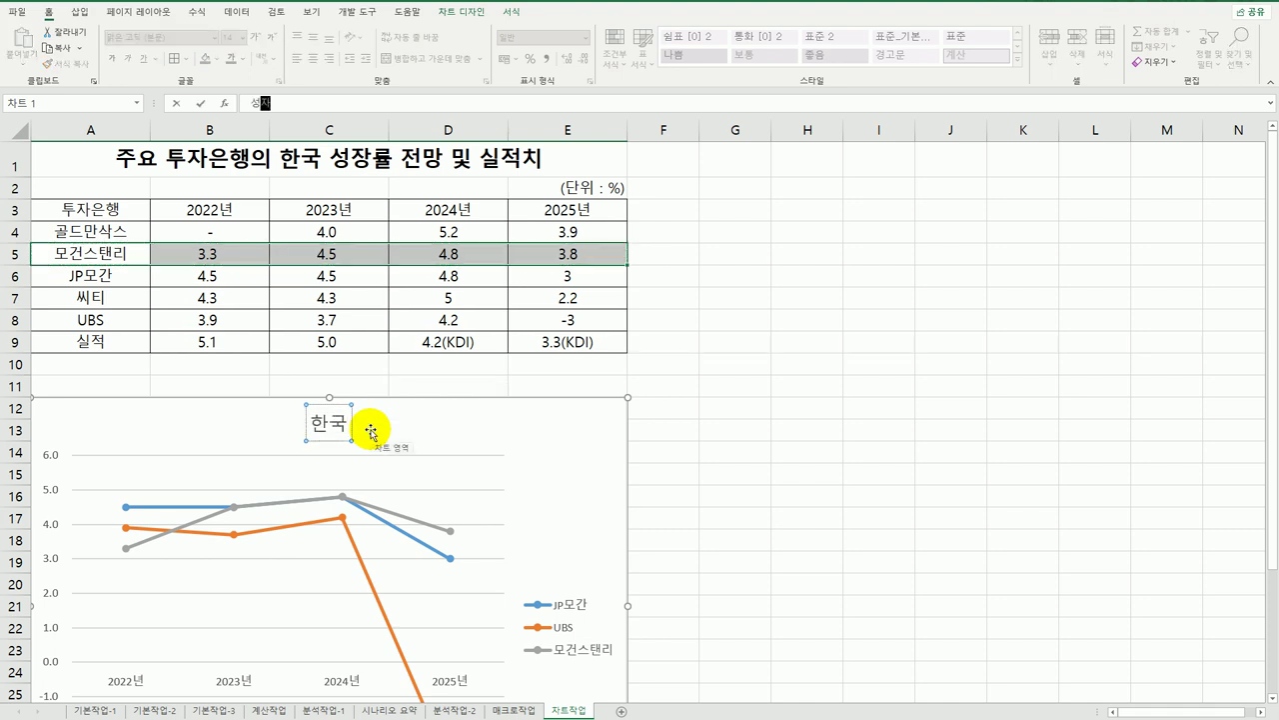
text(ㅇ)
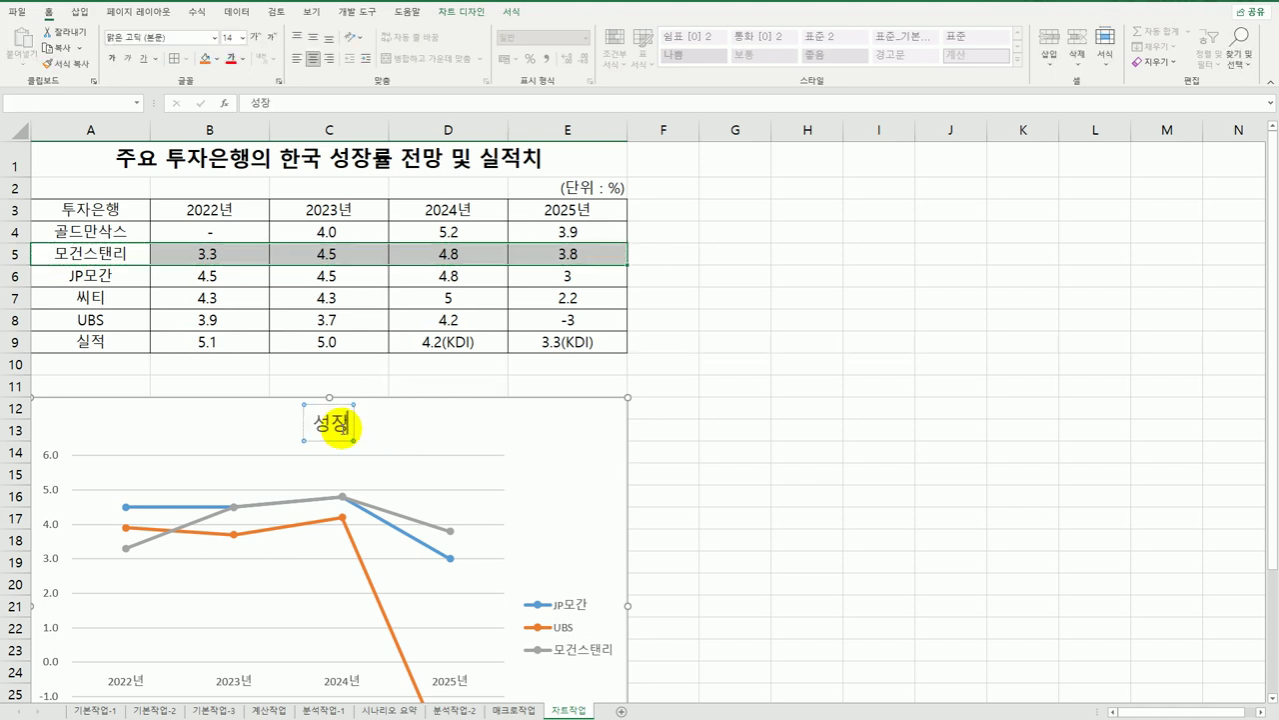
key(Return)
Step: Replace the chart title's text with 한국 성장률
drag(340, 428, 322, 435)
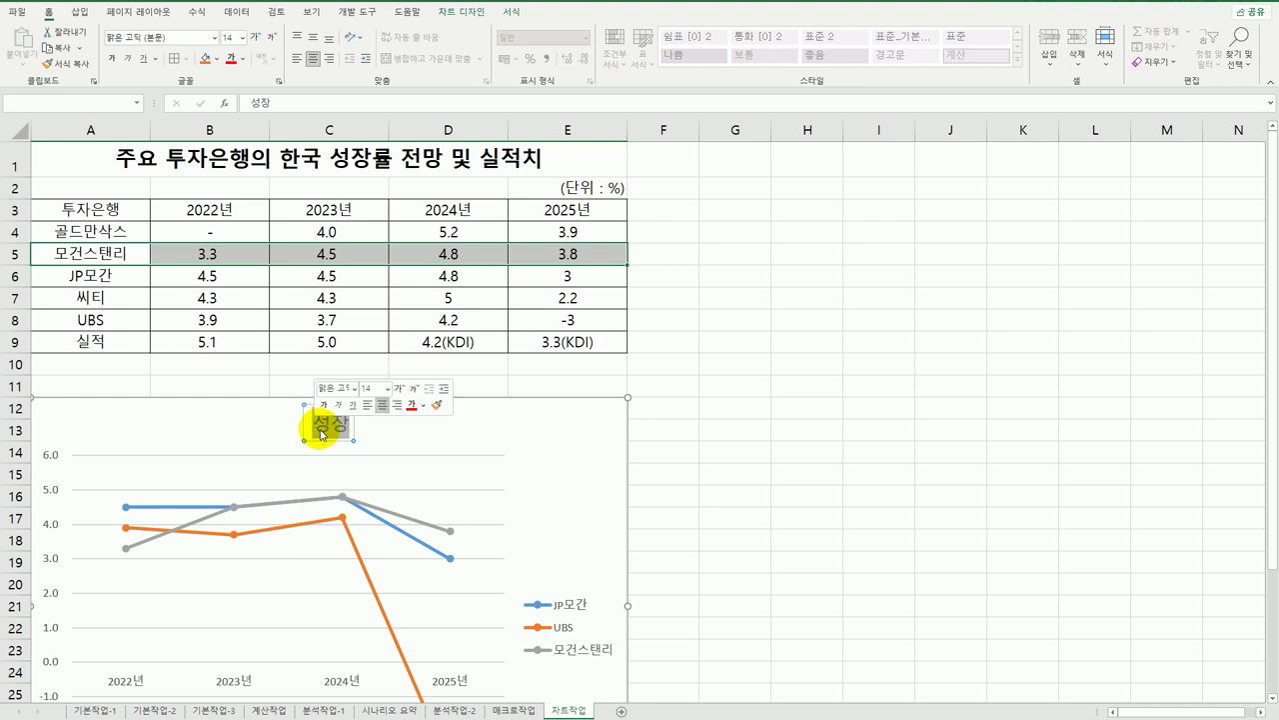
text(한국 세)
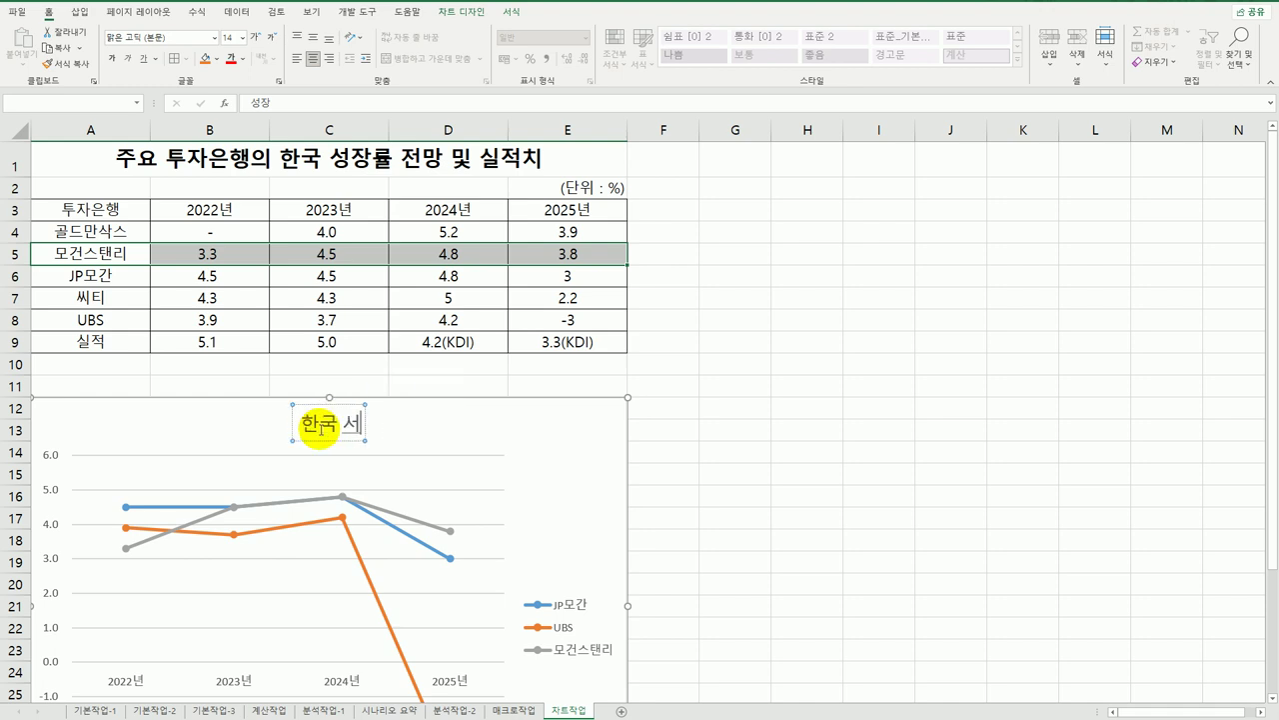
text(ㅇ장률)
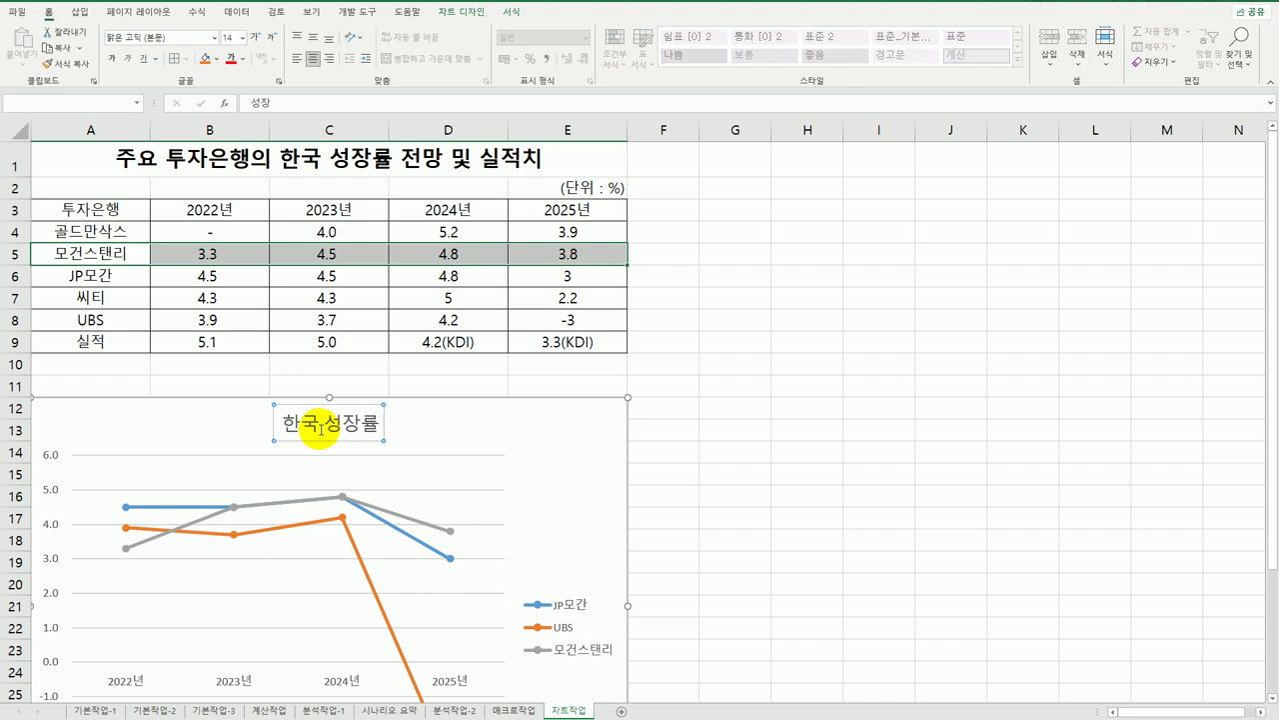
Step: Extend the chart title's text so it reads 한국 성장률 전망 및 실적
text( 전망)
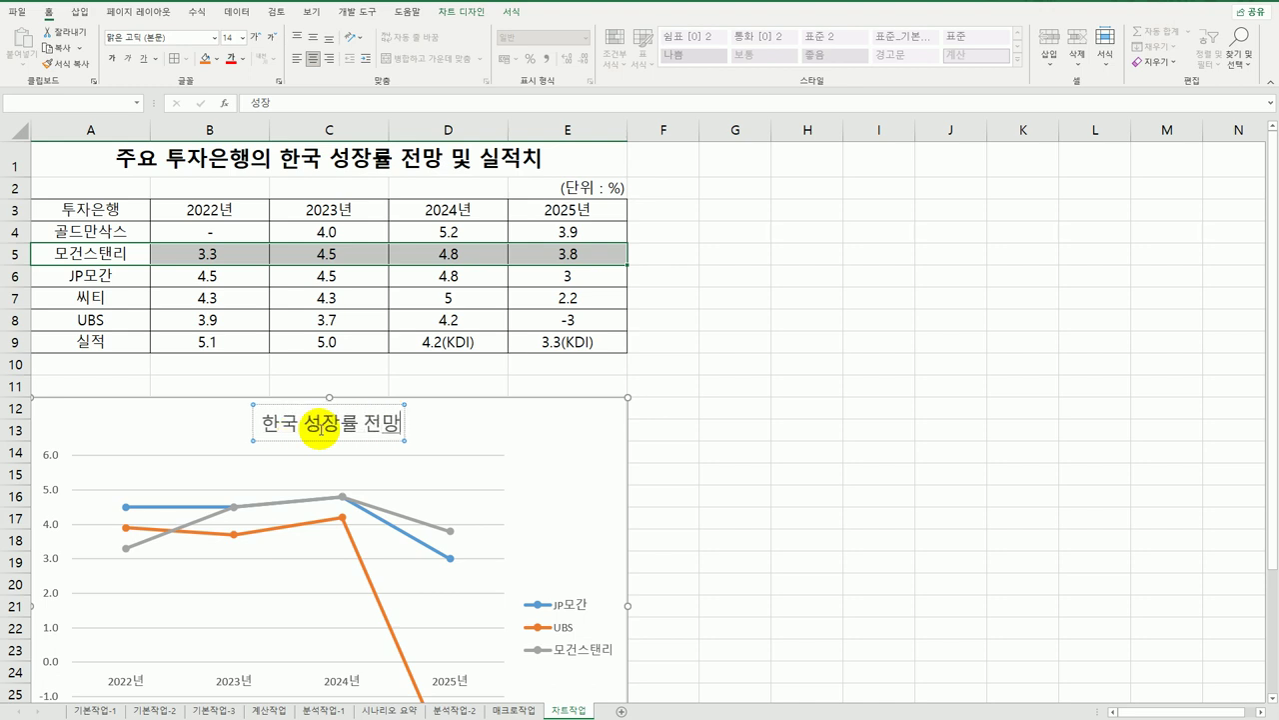
text( 및 실적)
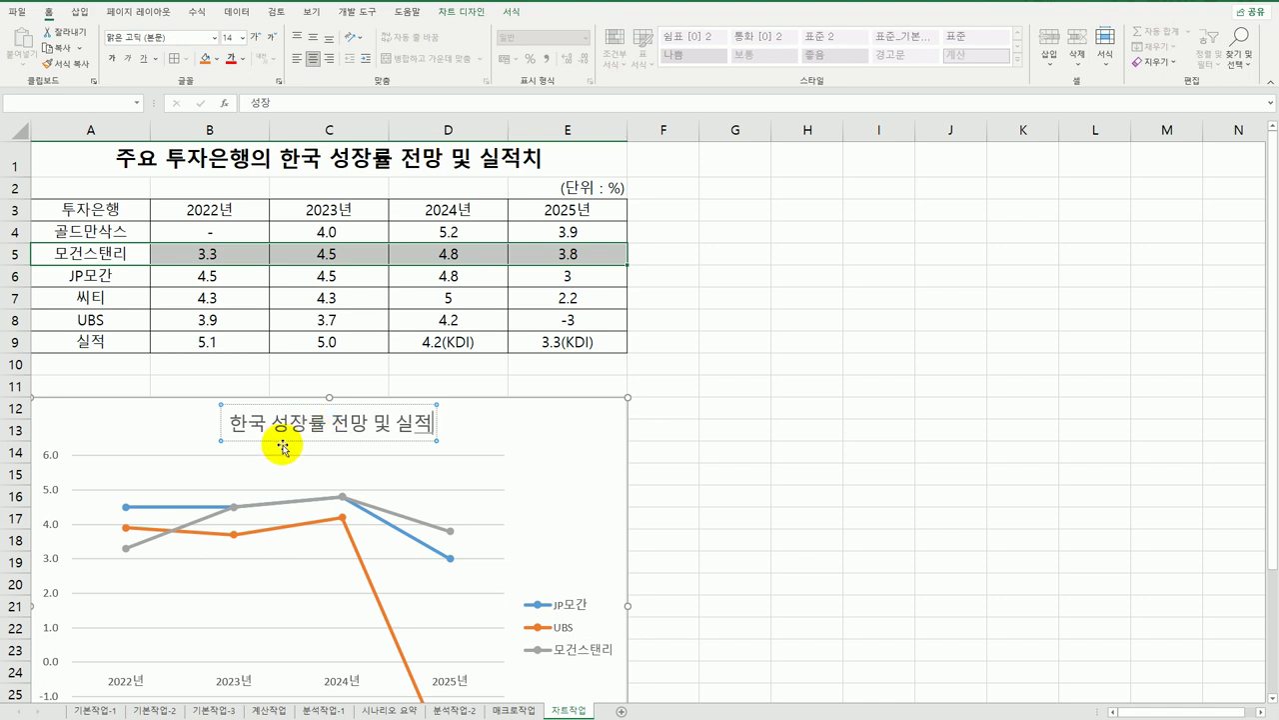
click(294, 442)
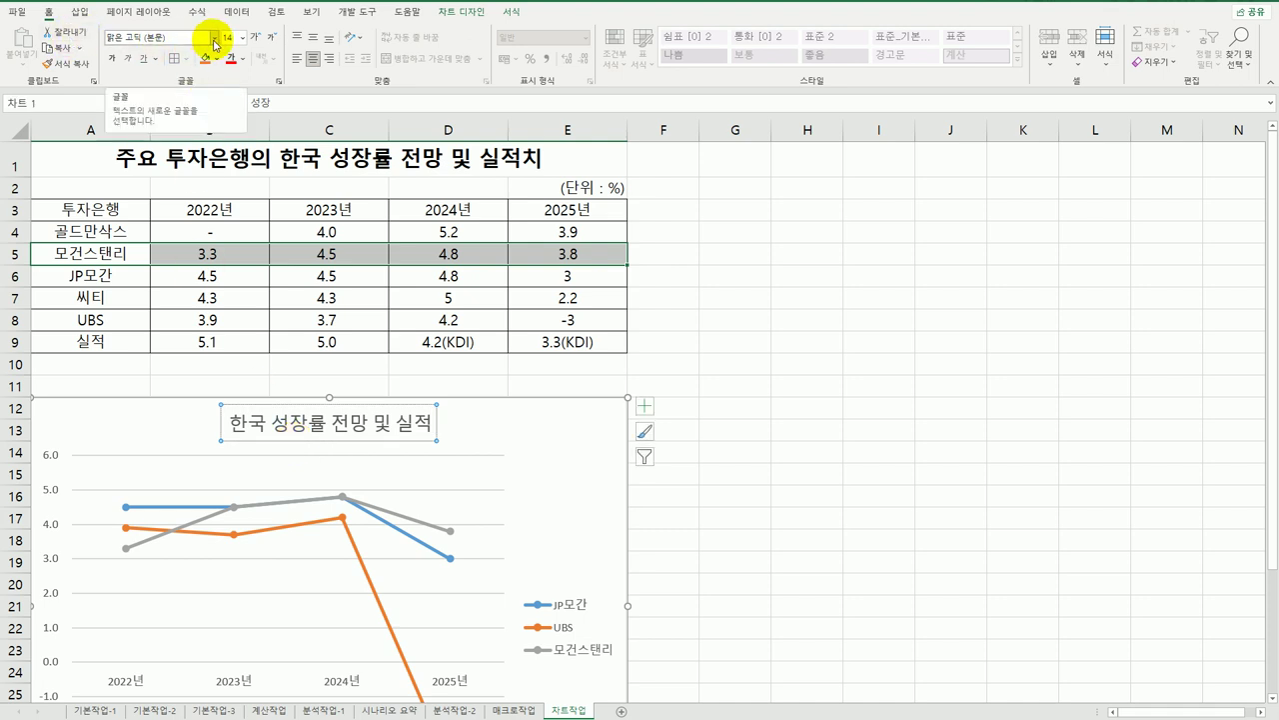
Step: Format the chart title in 궁서체, bold, at size 12
click(213, 37)
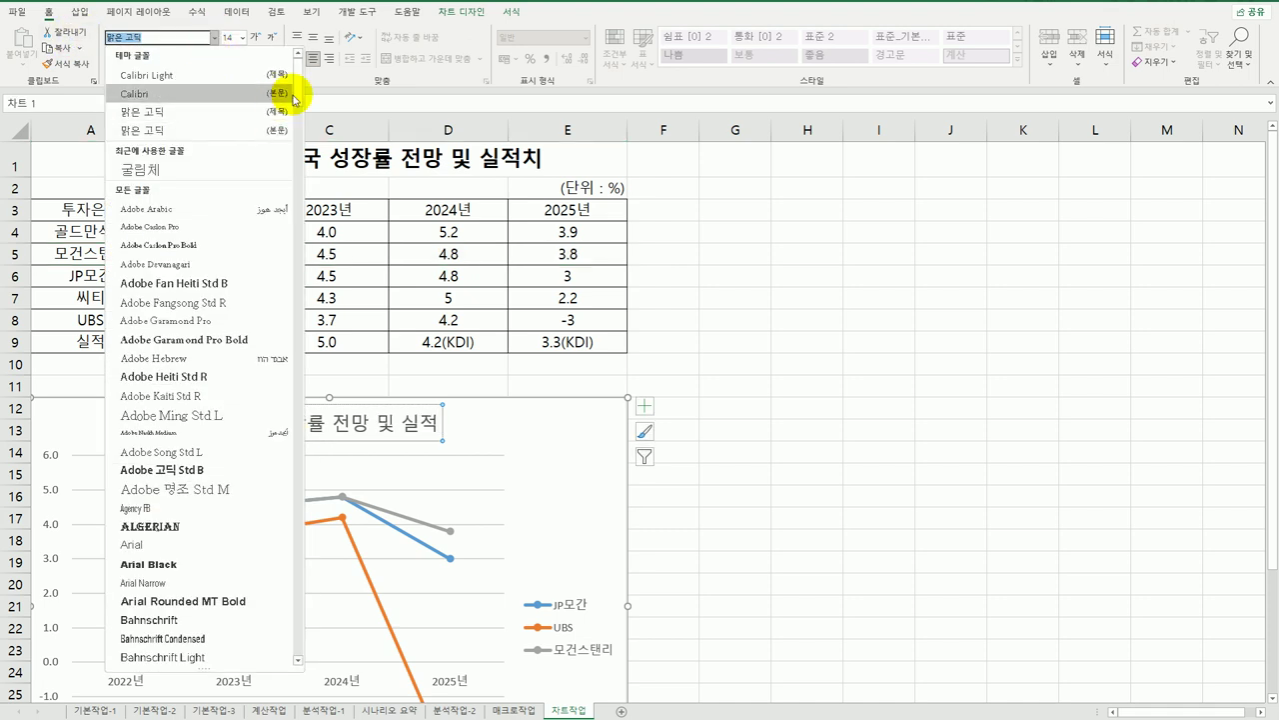
drag(297, 82, 274, 605)
click(180, 285)
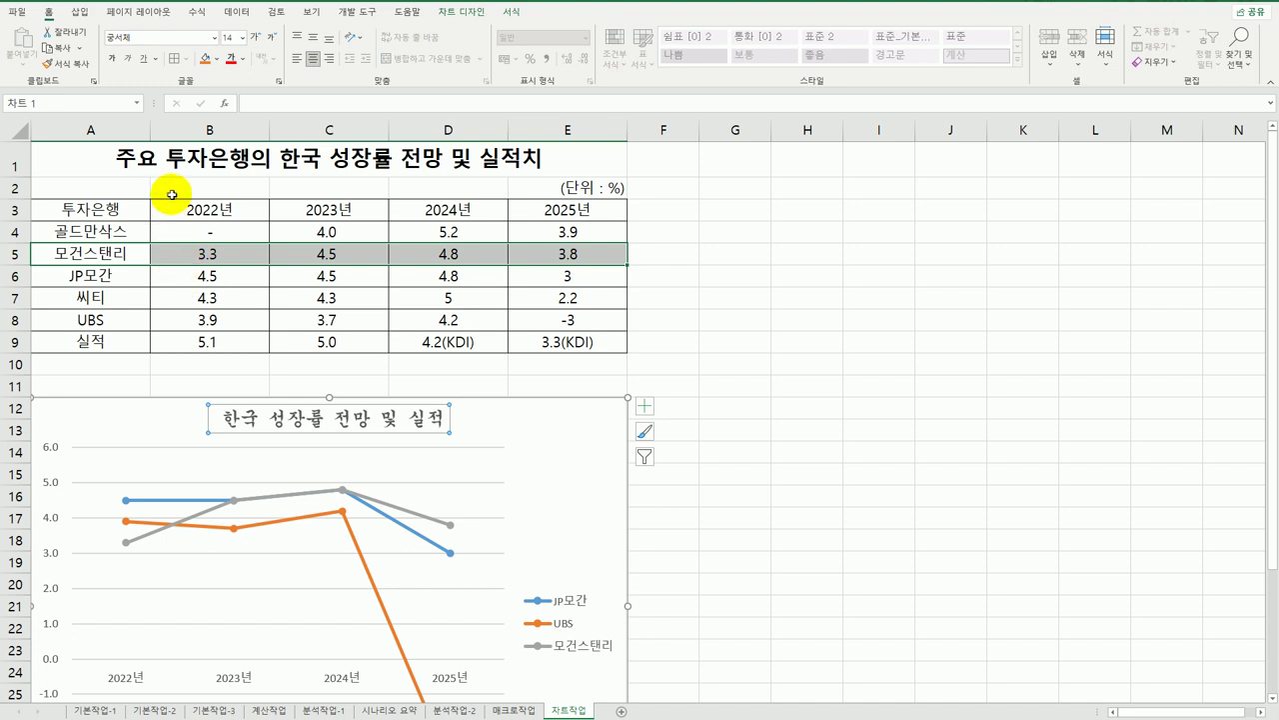
click(112, 60)
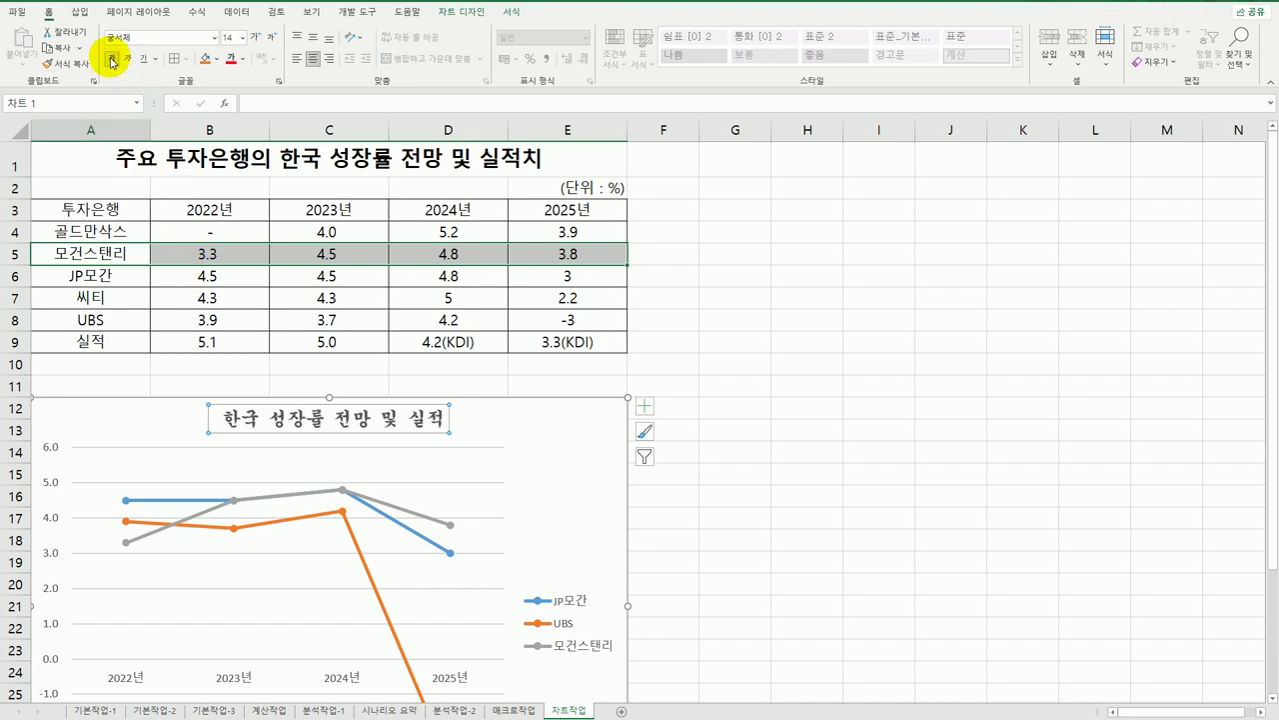
click(270, 37)
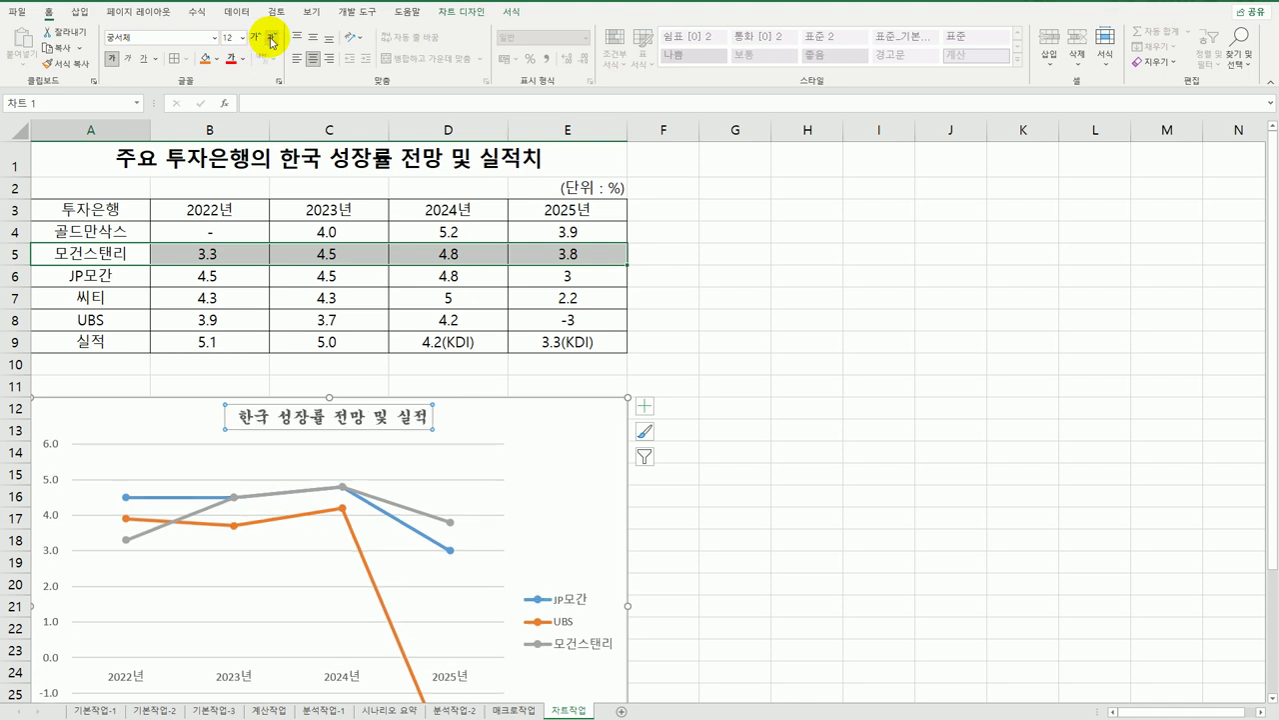
click(778, 541)
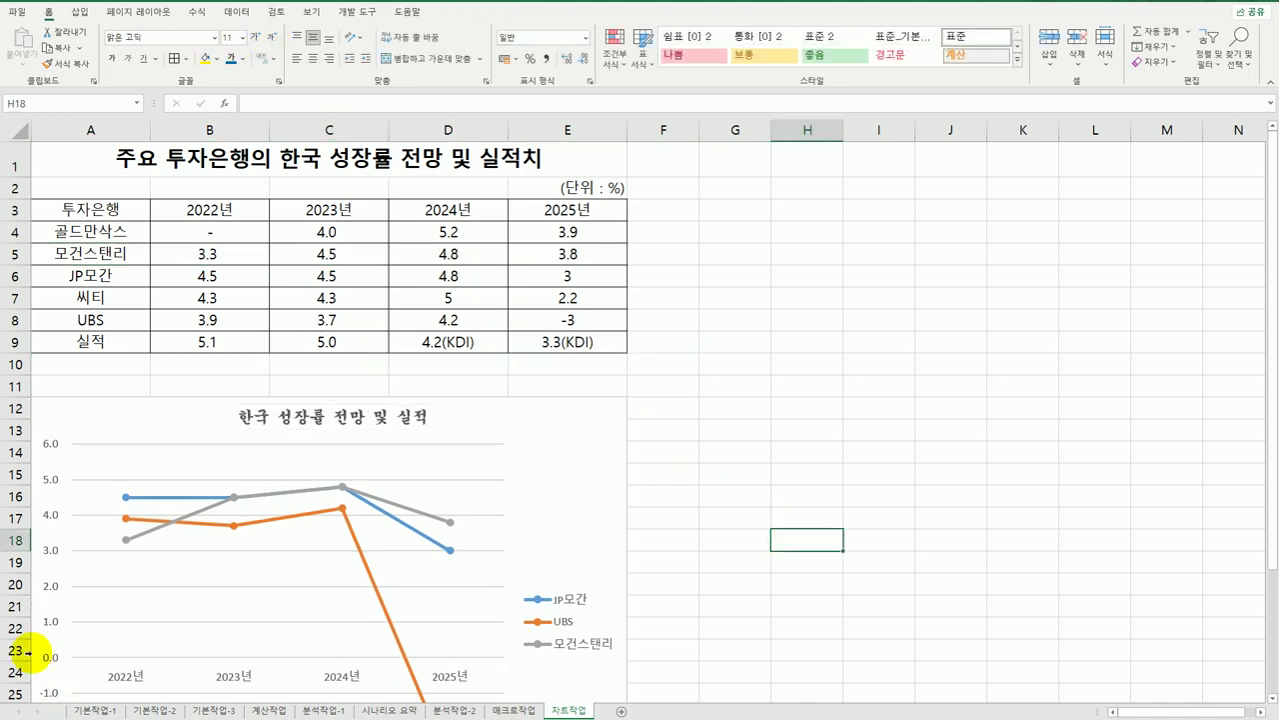
Step: Add a primary vertical axis title (기본 세로) to the chart and set its text to (단위:%)
scroll(332, 570, down, 3)
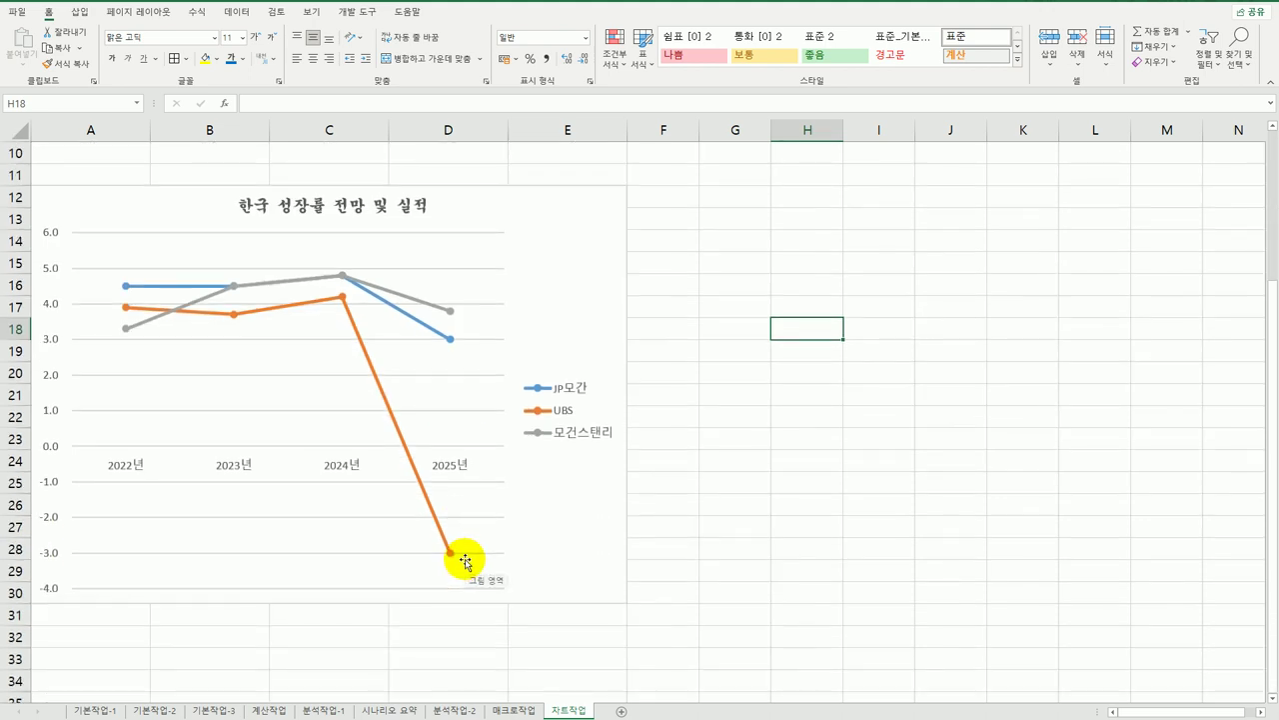
click(607, 234)
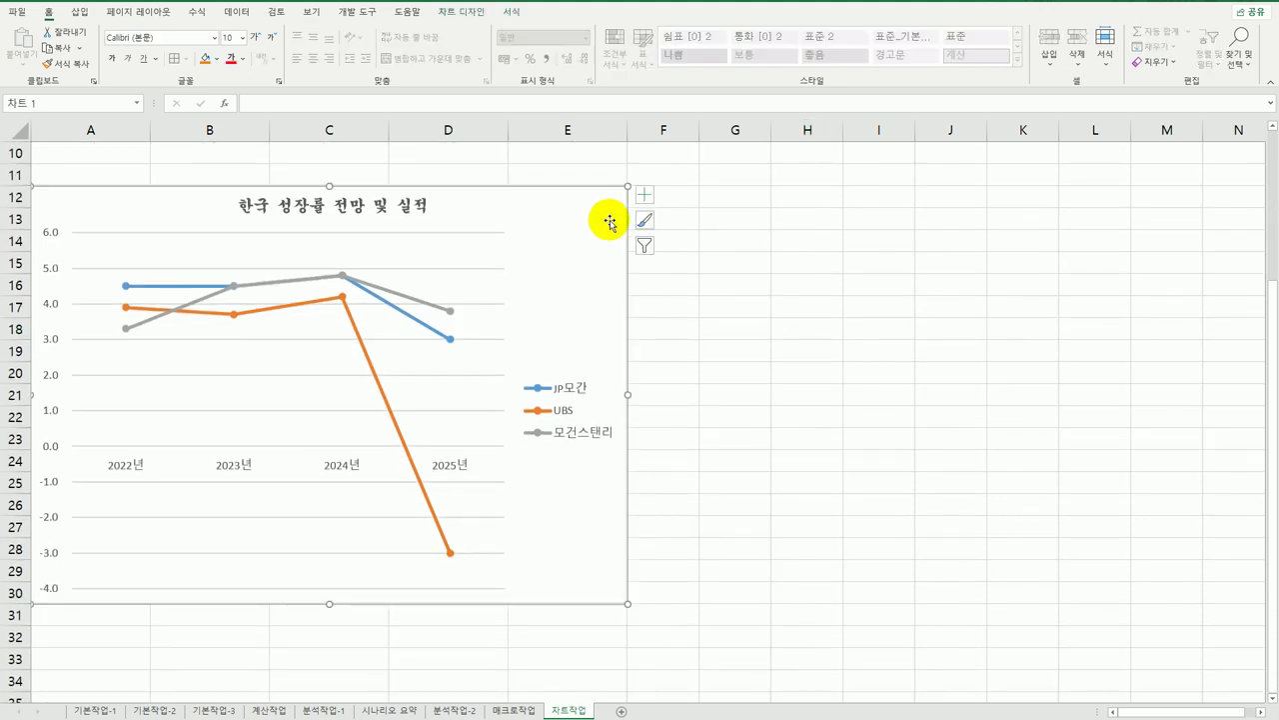
click(644, 194)
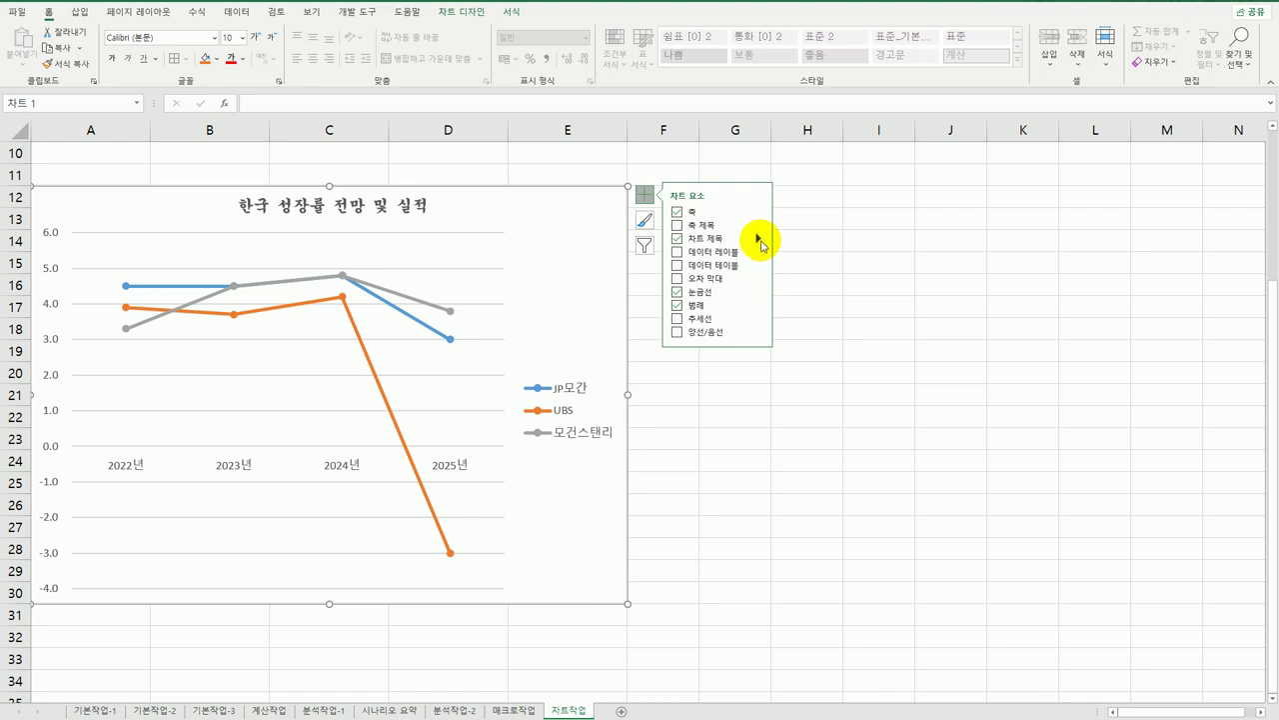
mouse_move(757, 224)
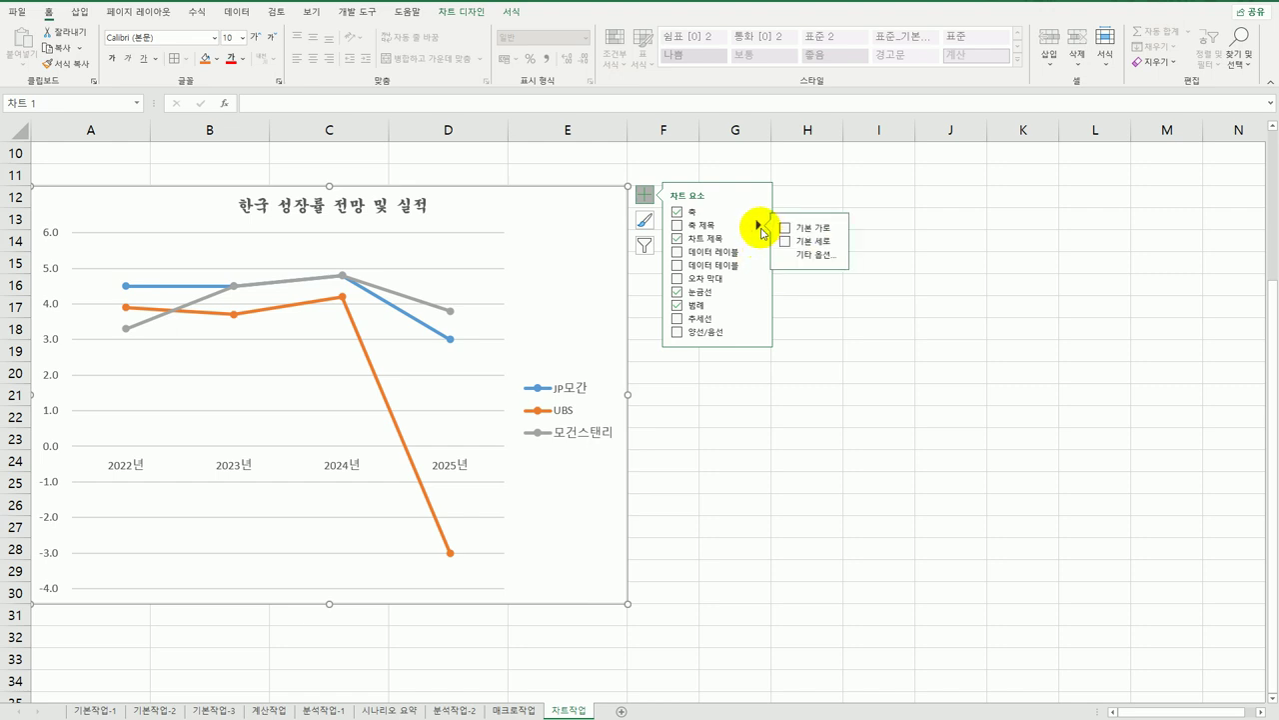
click(819, 241)
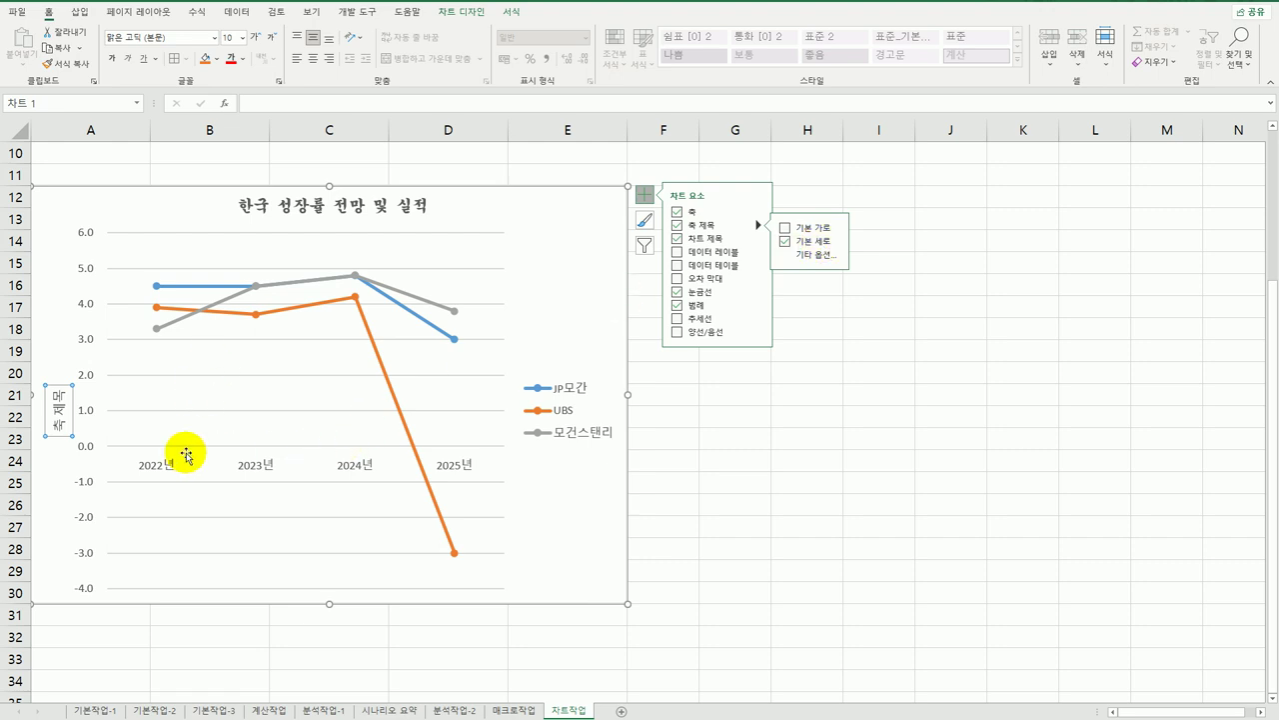
drag(57, 392, 71, 453)
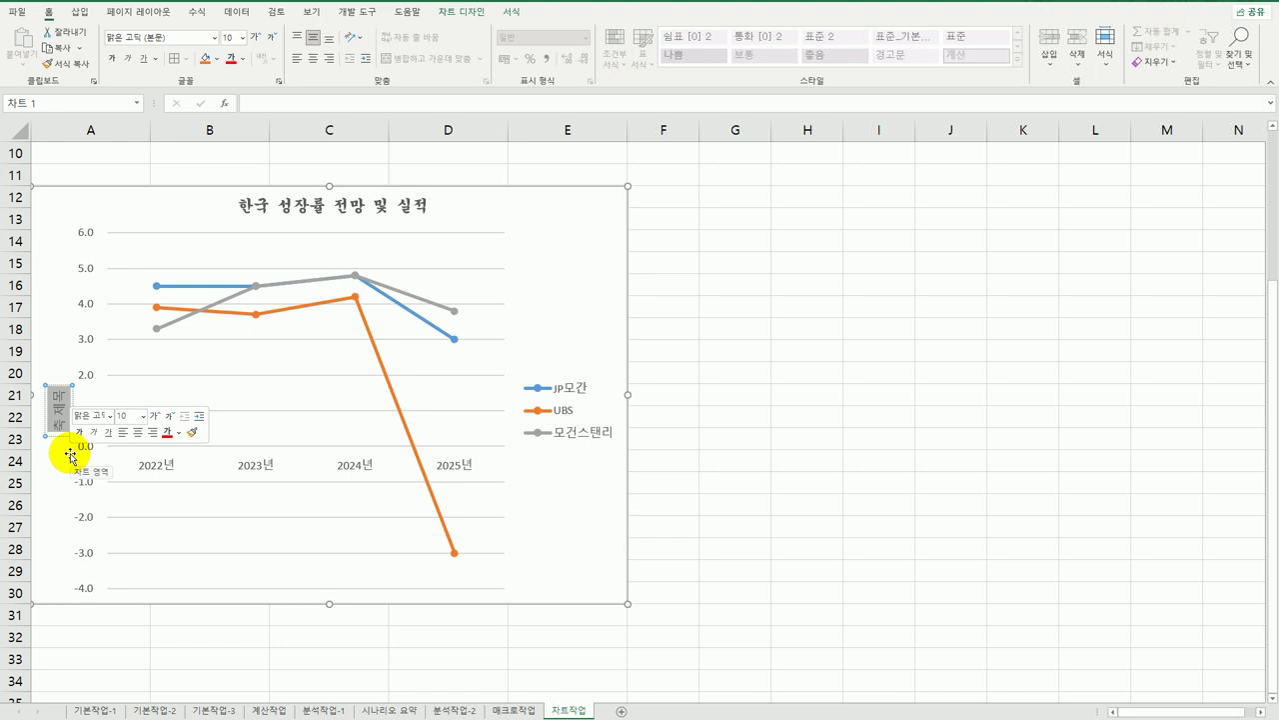
text((단위))
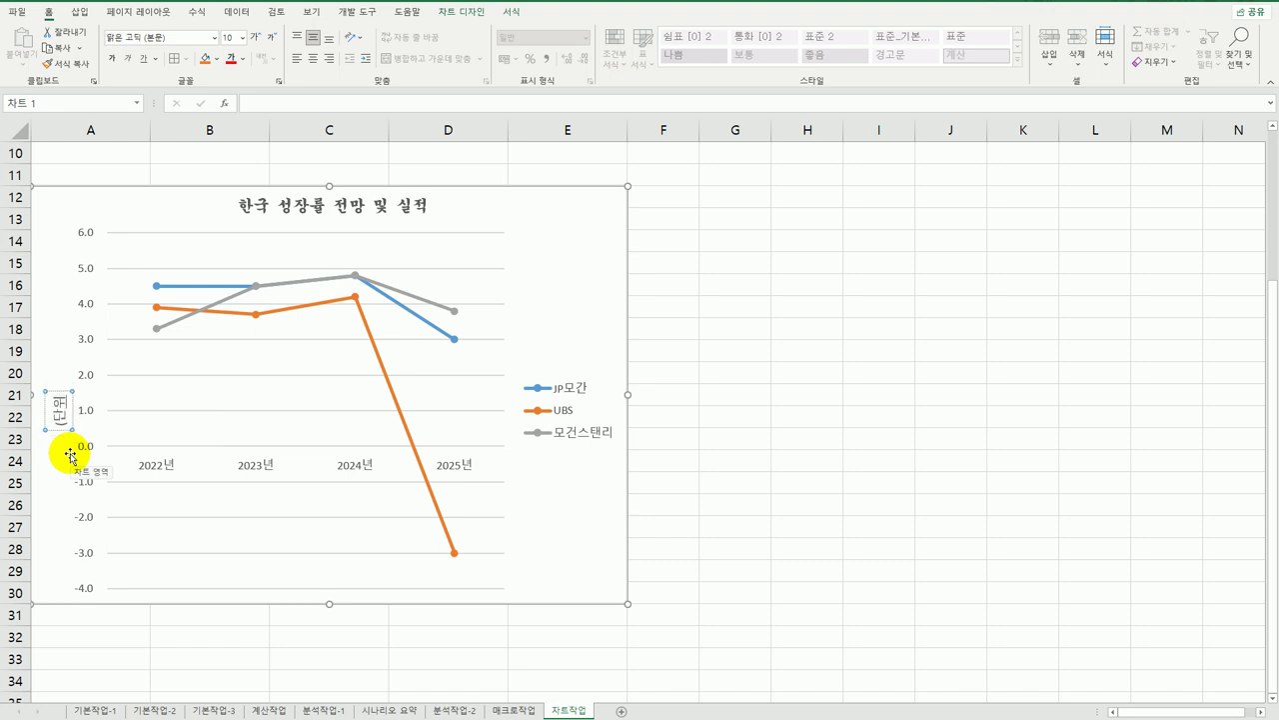
text(:%))
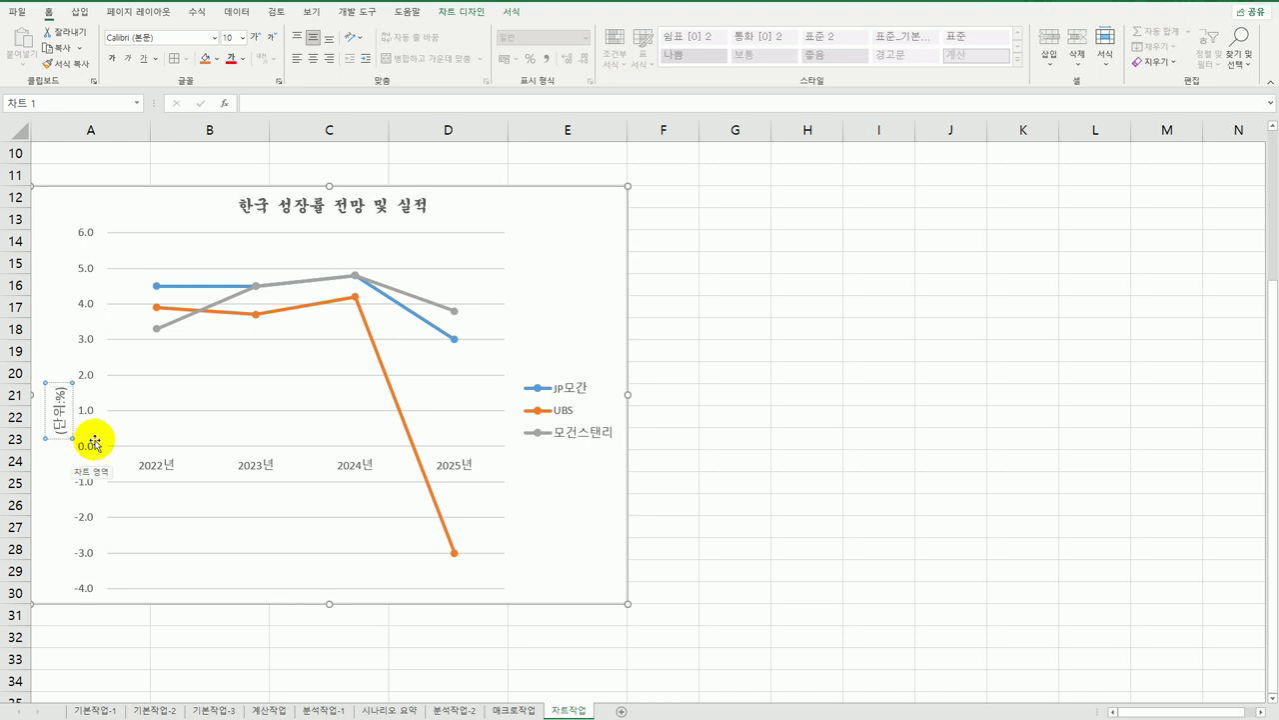
click(58, 366)
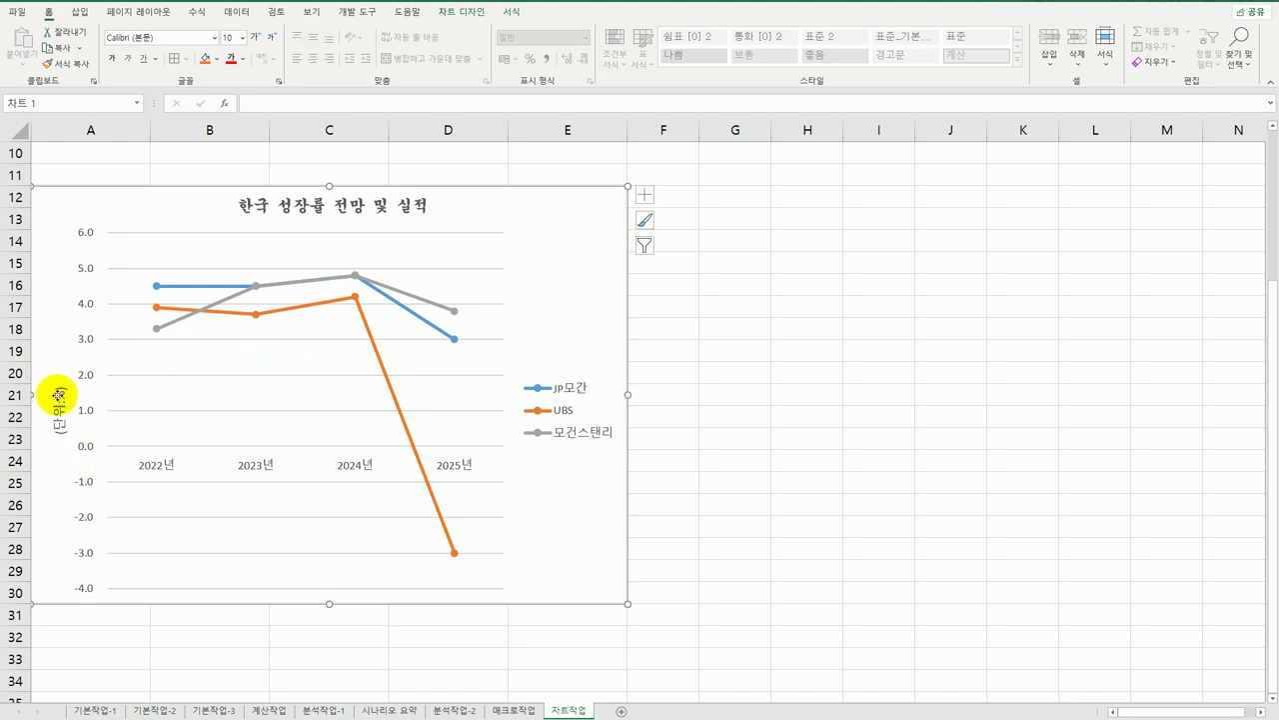
Step: Set the vertical axis title's text direction to 가로 (horizontal)
click(57, 400)
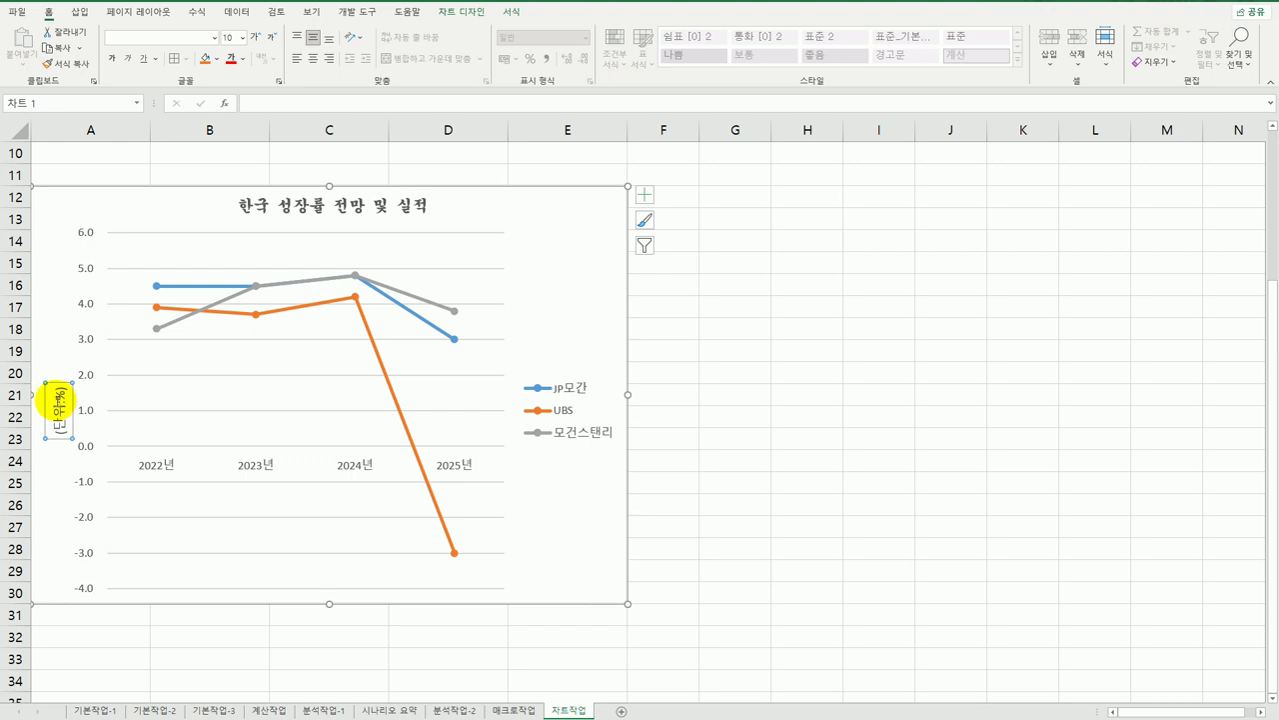
right_click(57, 400)
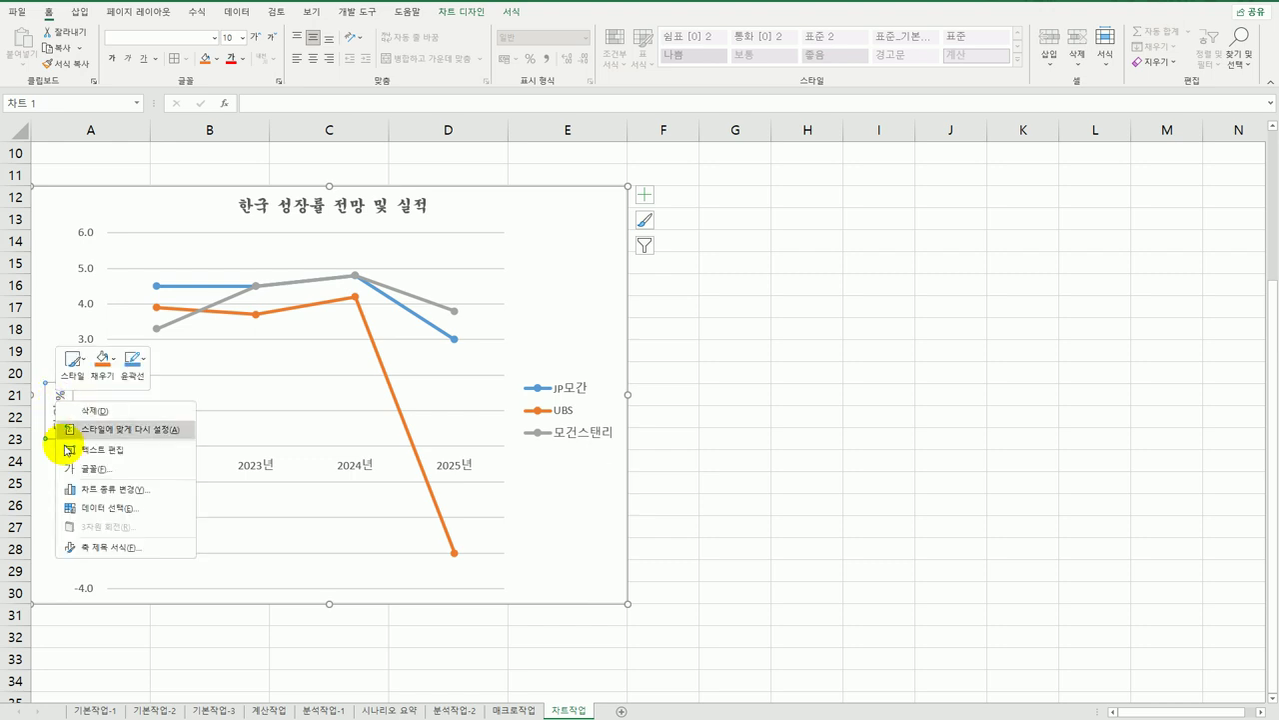
click(100, 554)
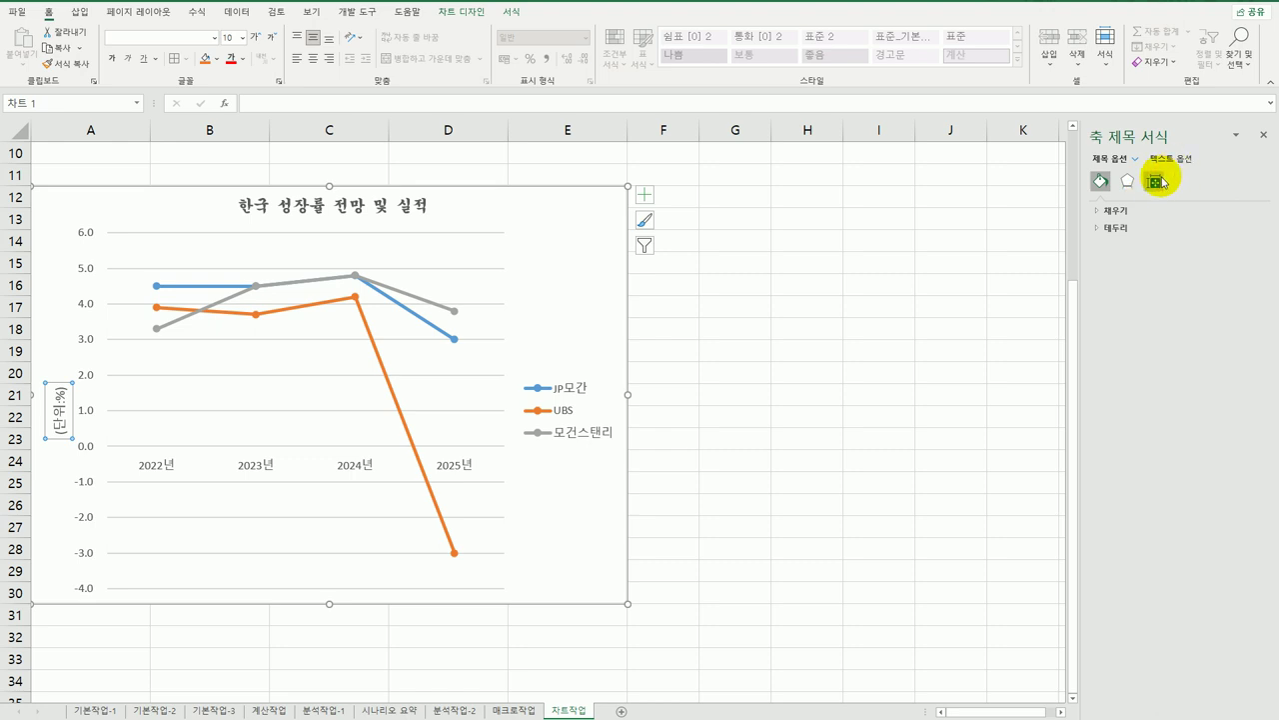
click(1156, 183)
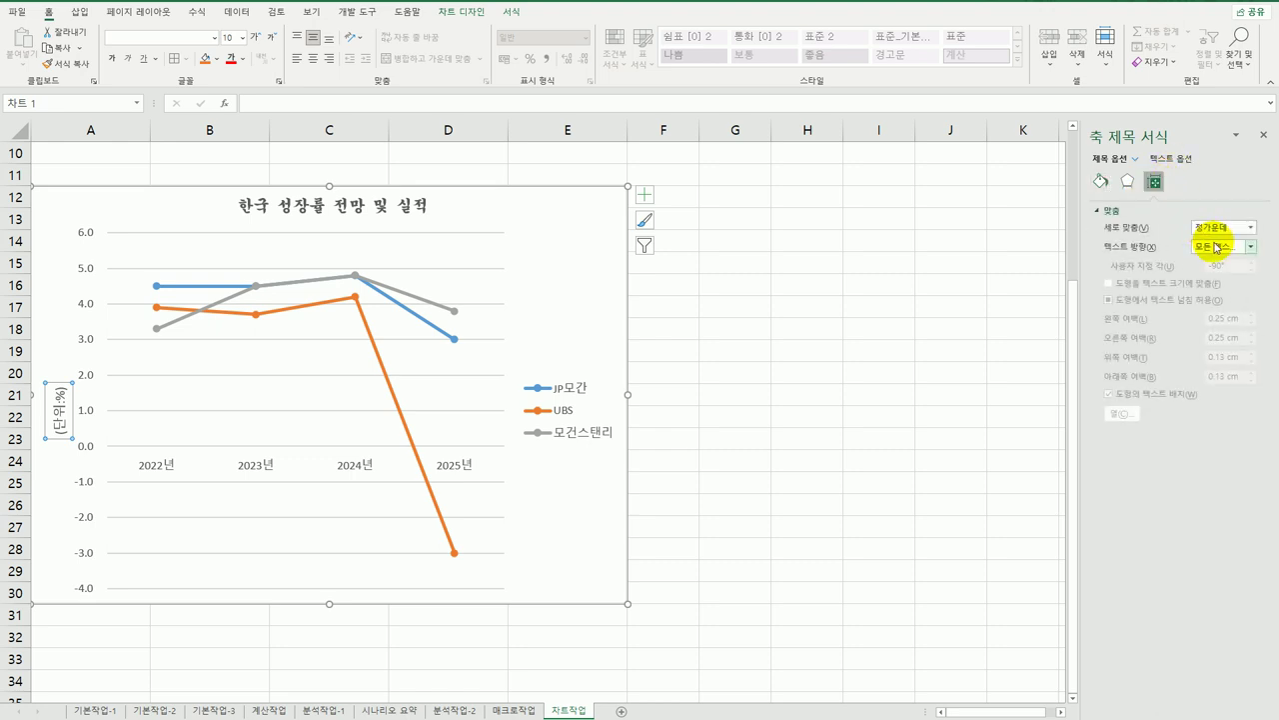
click(1250, 246)
click(1240, 279)
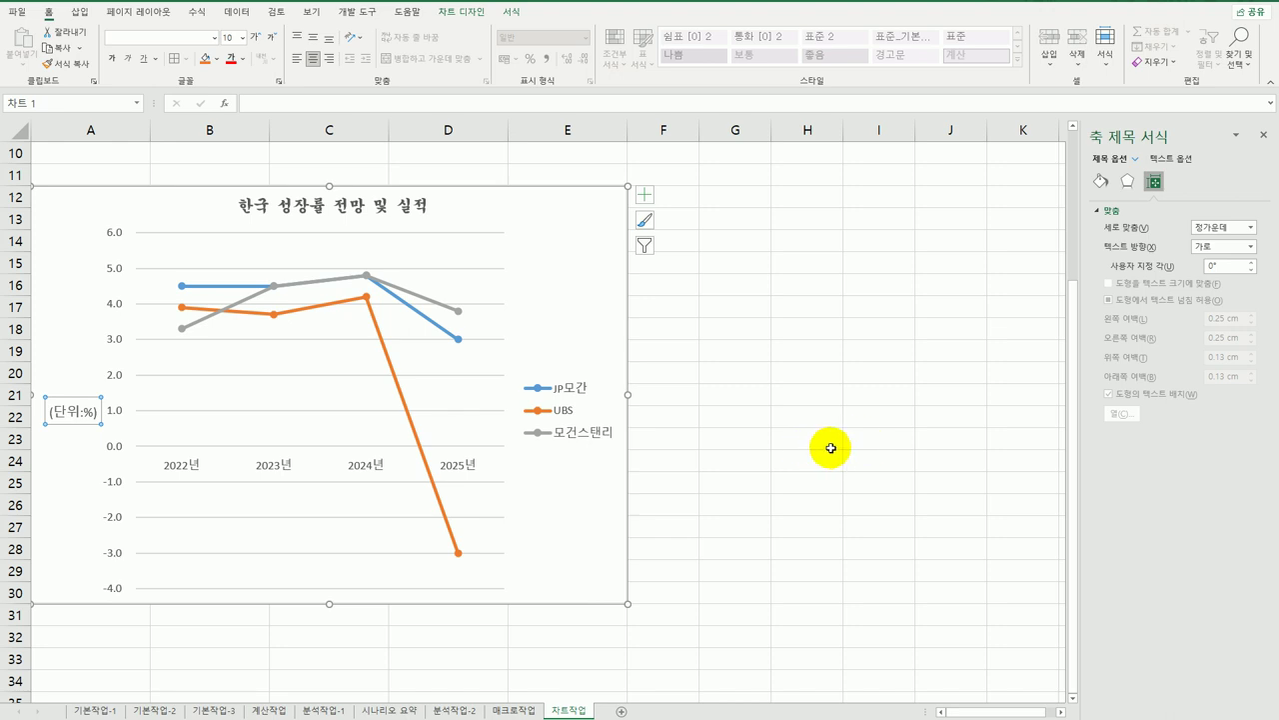
Step: Set the major unit (기본 단위) of the chart's vertical value axis to 2
click(112, 302)
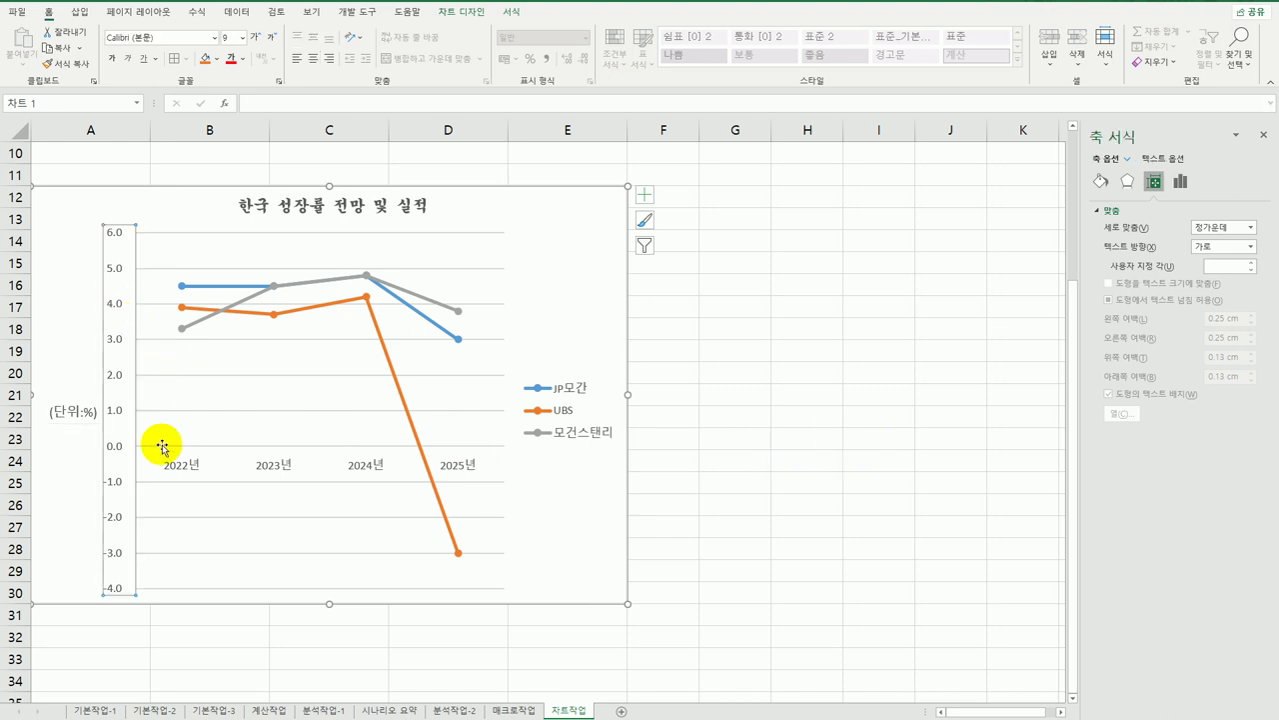
scroll(176, 413, up, 3)
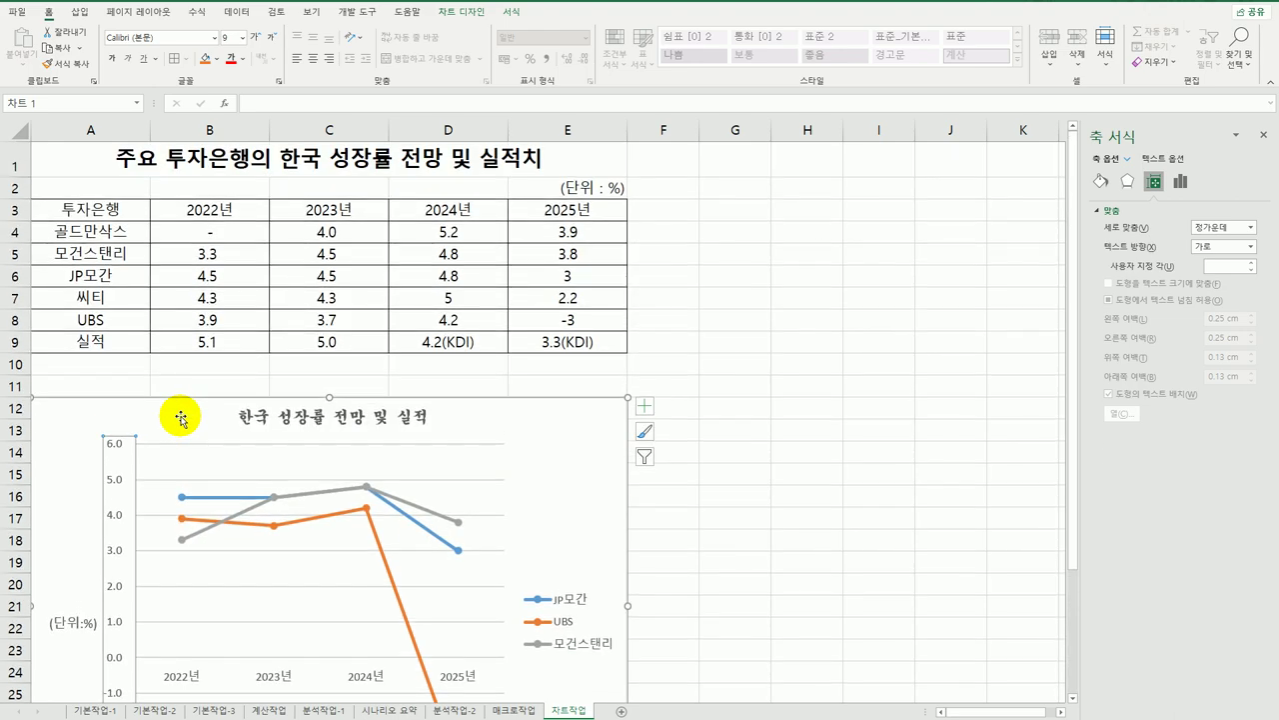
scroll(120, 514, down, 3)
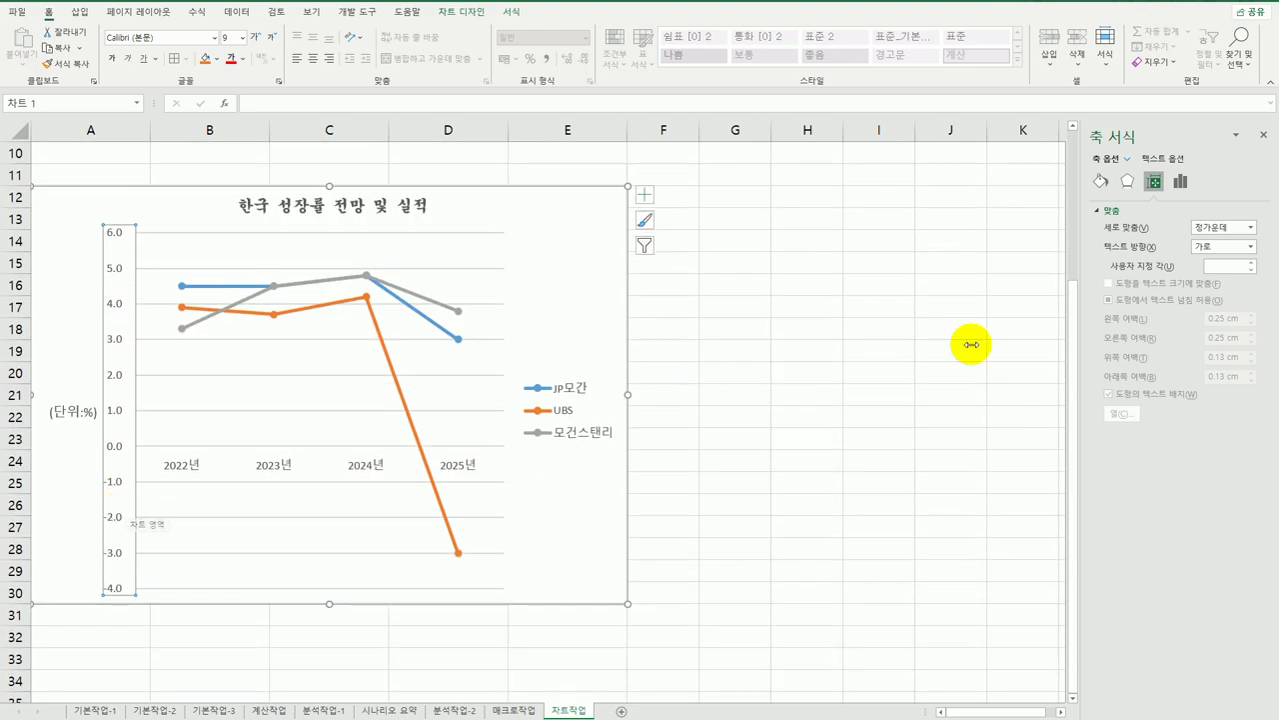
click(1180, 180)
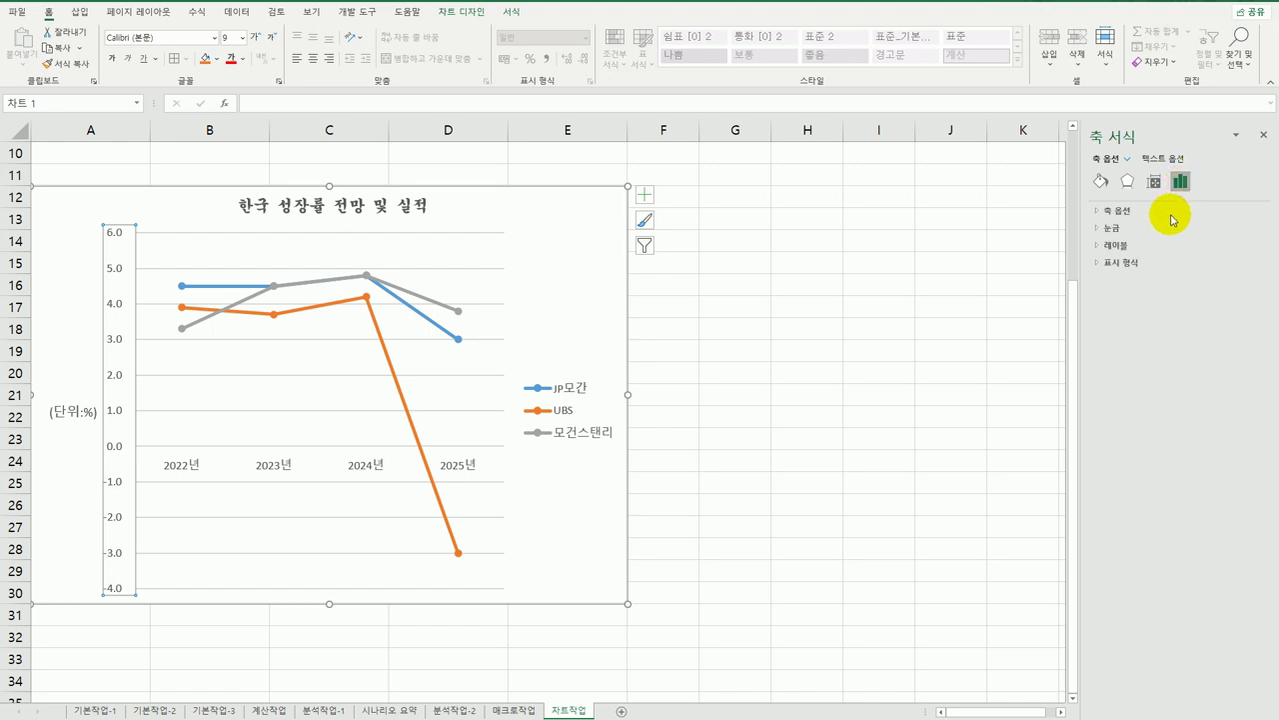
click(1154, 209)
double_click(1183, 296)
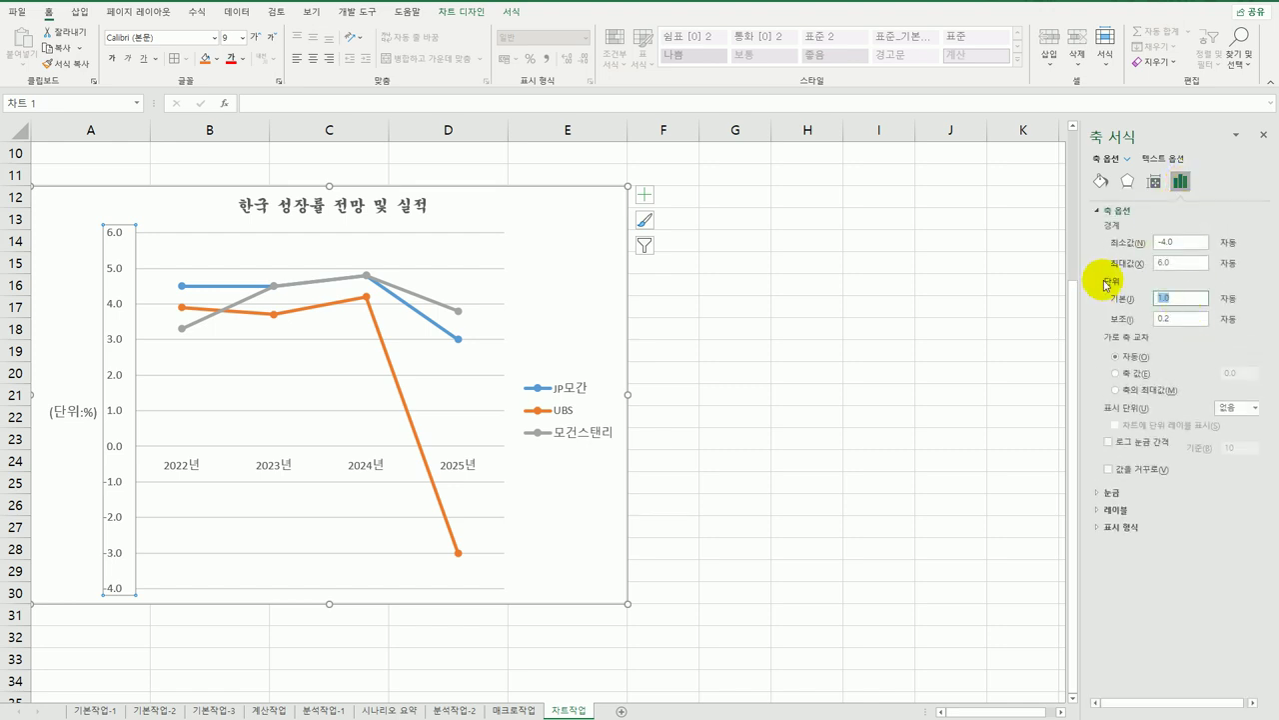
text(2)
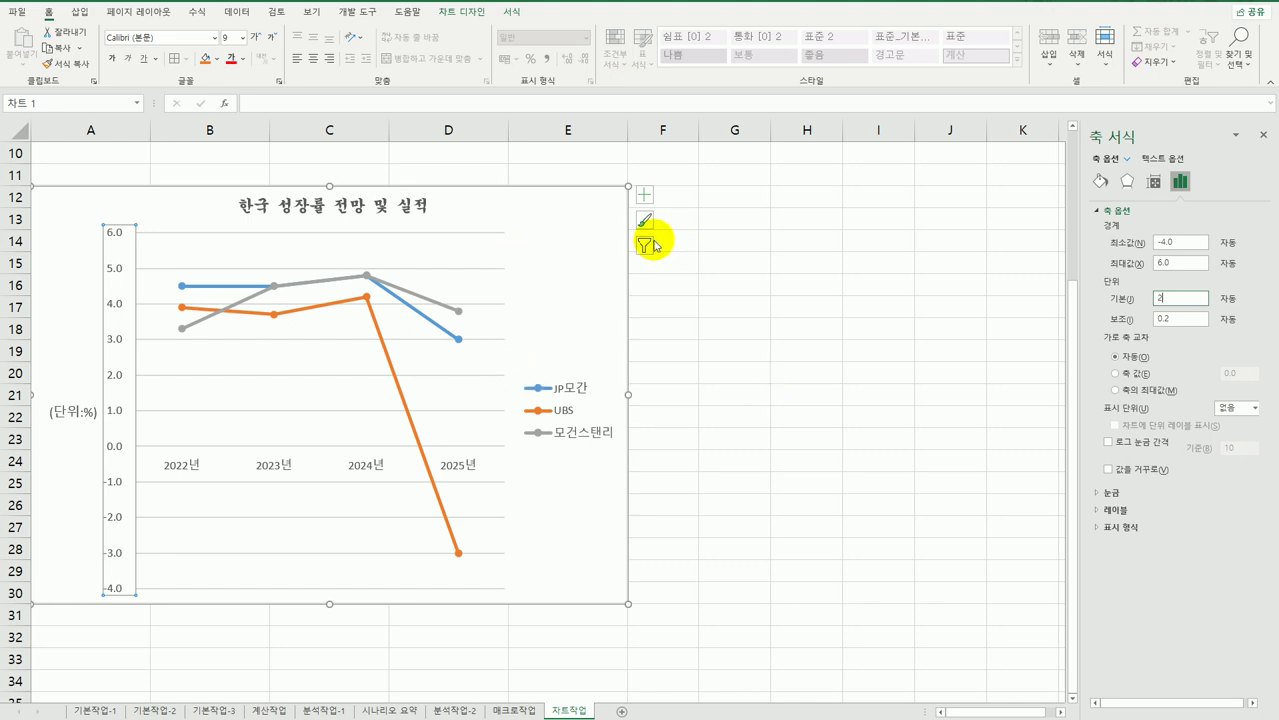
click(570, 240)
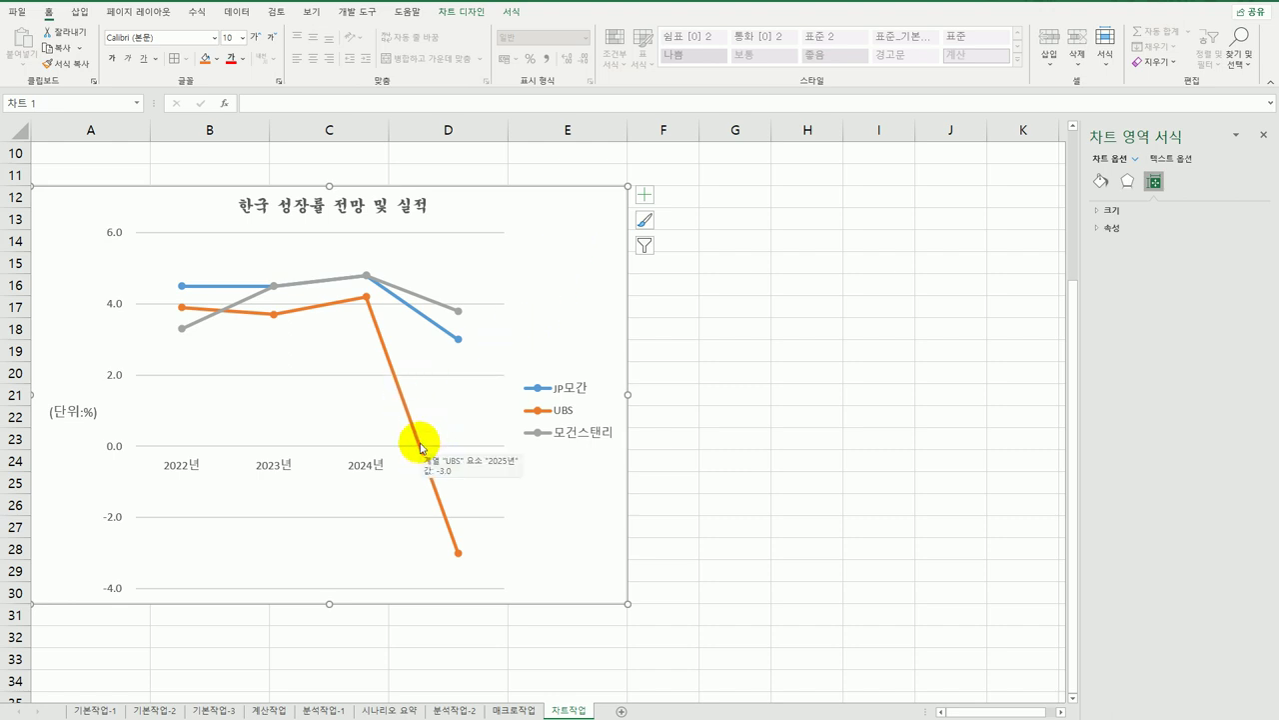
Step: Add data labels to the UBS series in the chart
click(273, 316)
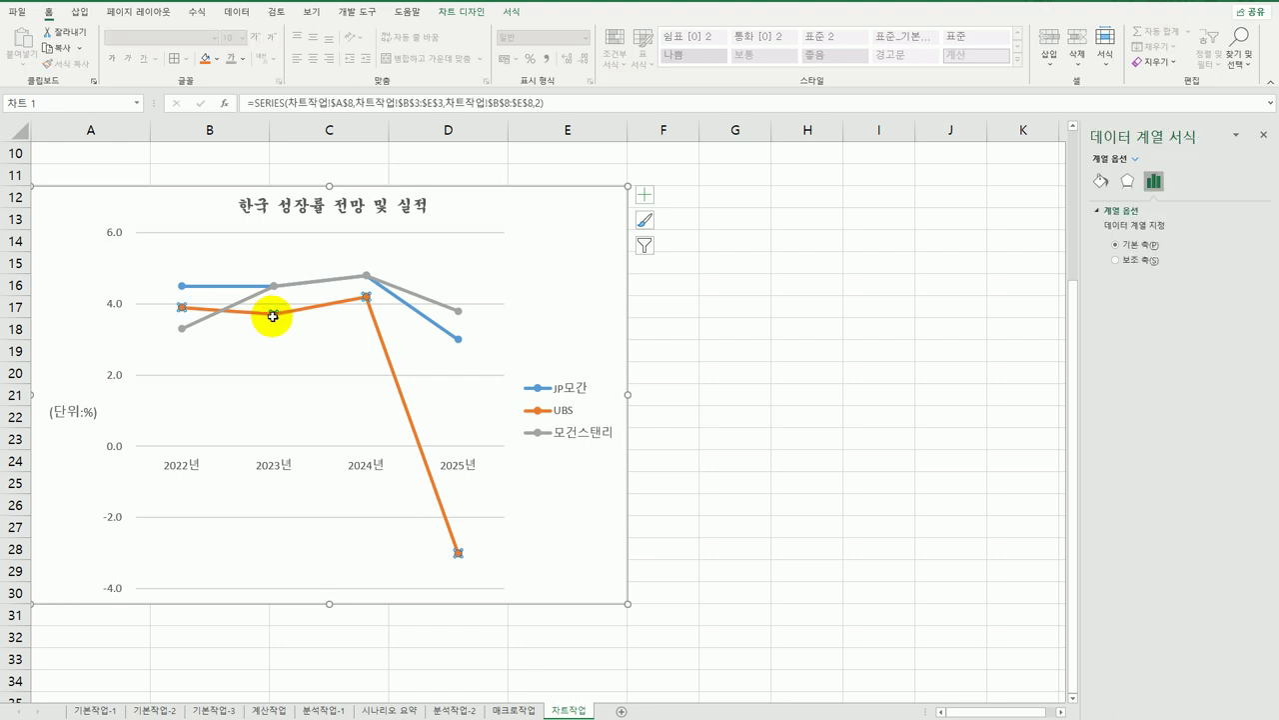
right_click(273, 315)
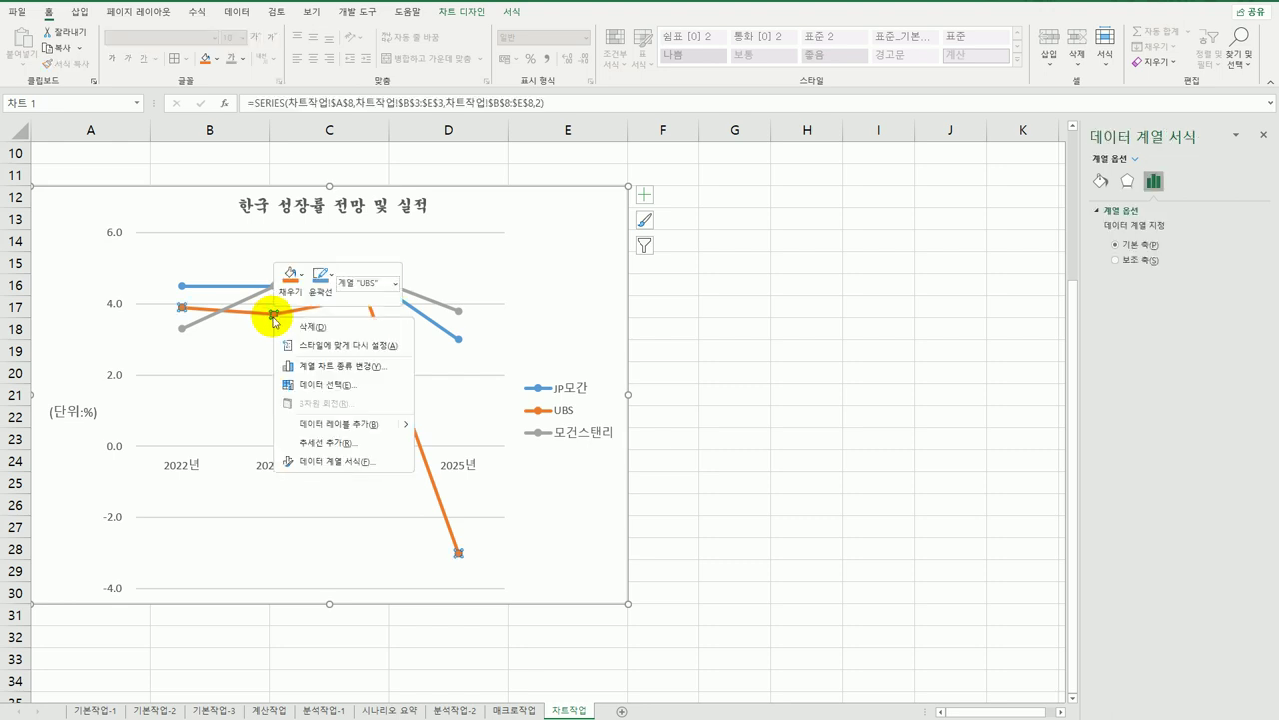
click(319, 424)
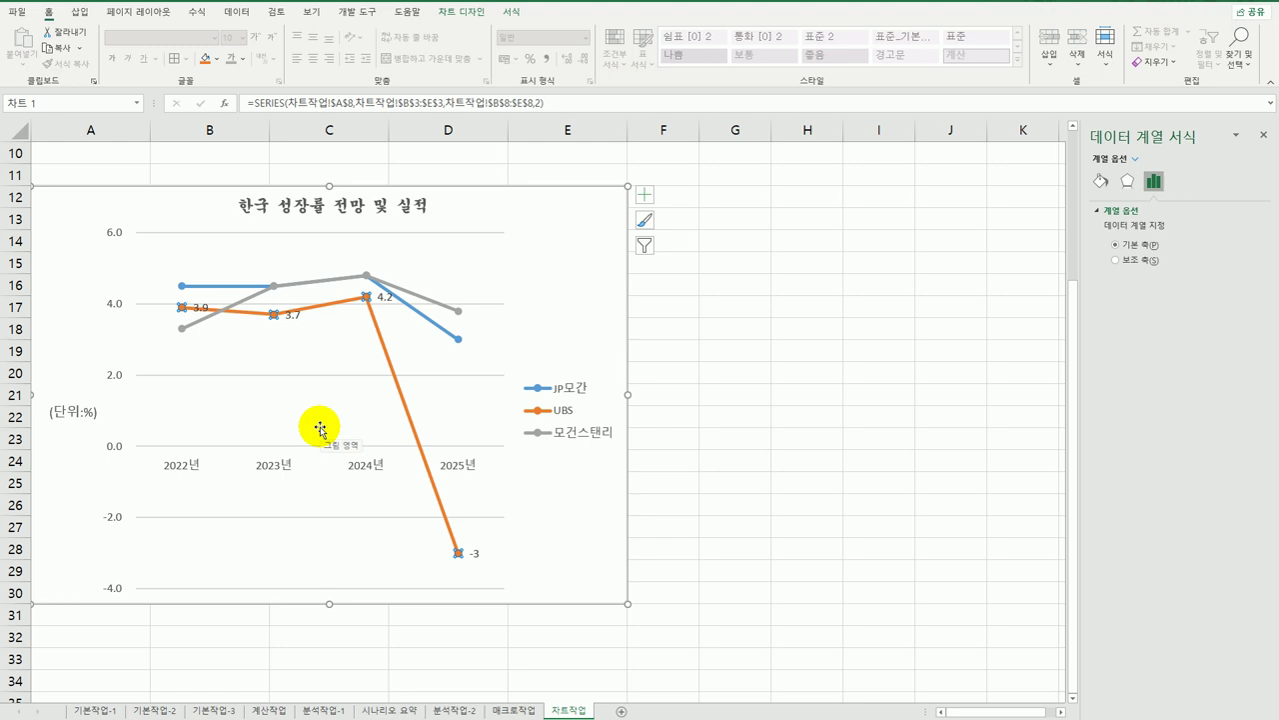
Step: Give the chart area's border rounded corners (둥근 모서리)
click(587, 242)
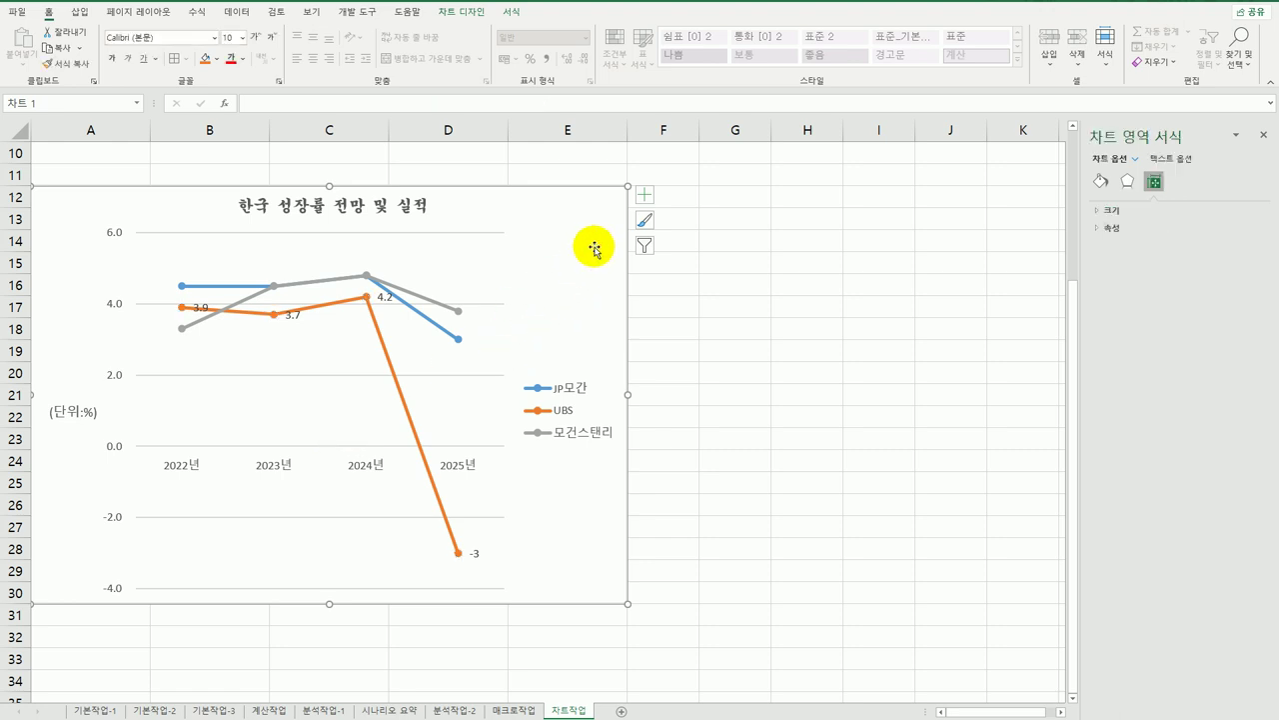
click(1100, 184)
click(1108, 229)
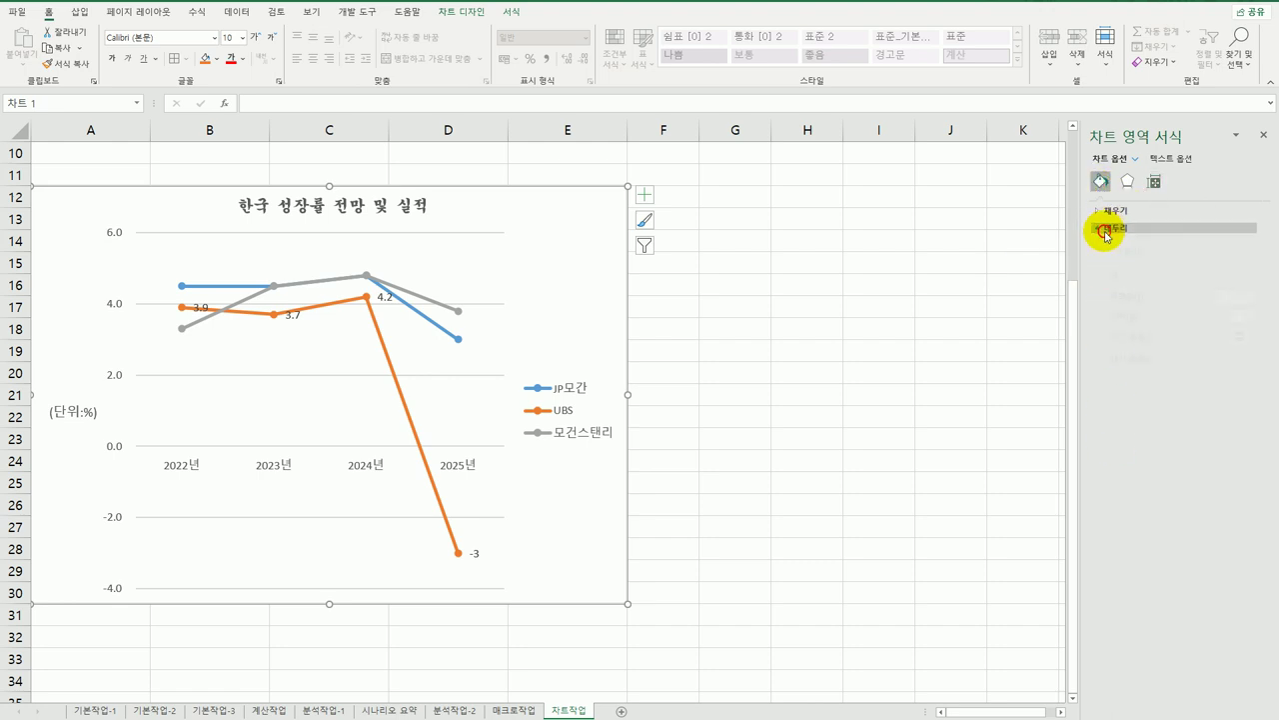
click(1133, 548)
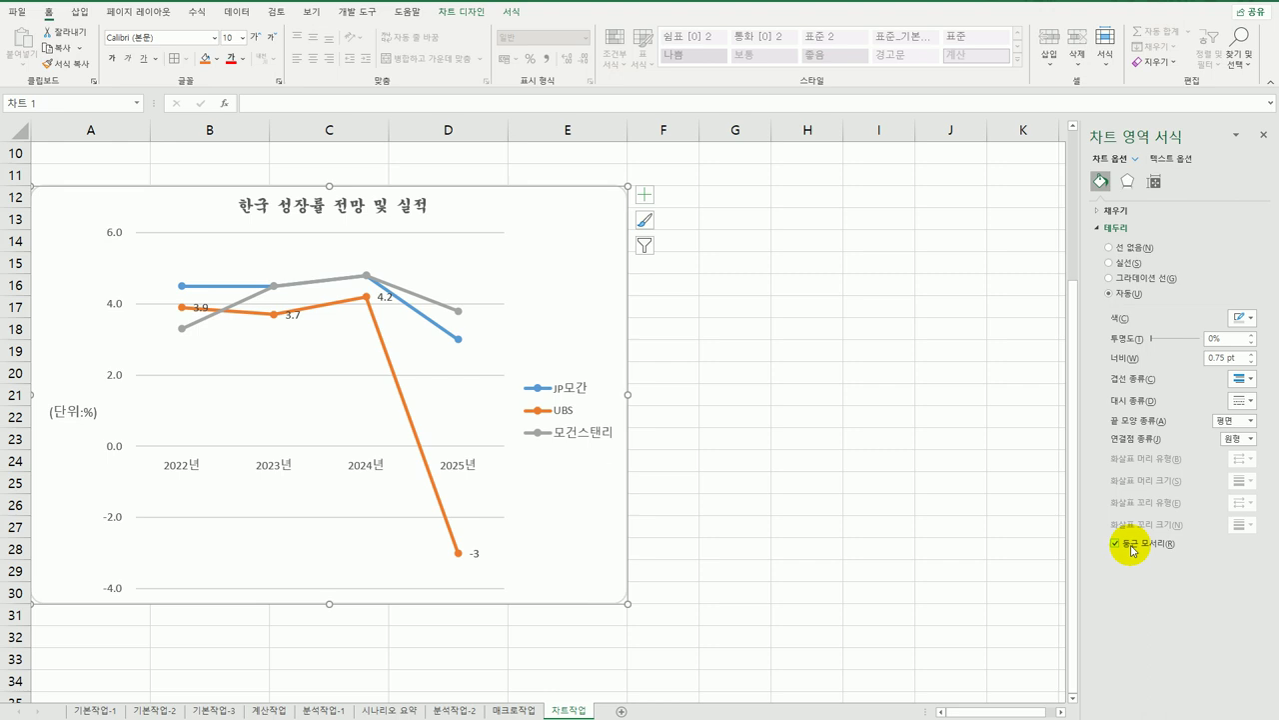
click(850, 521)
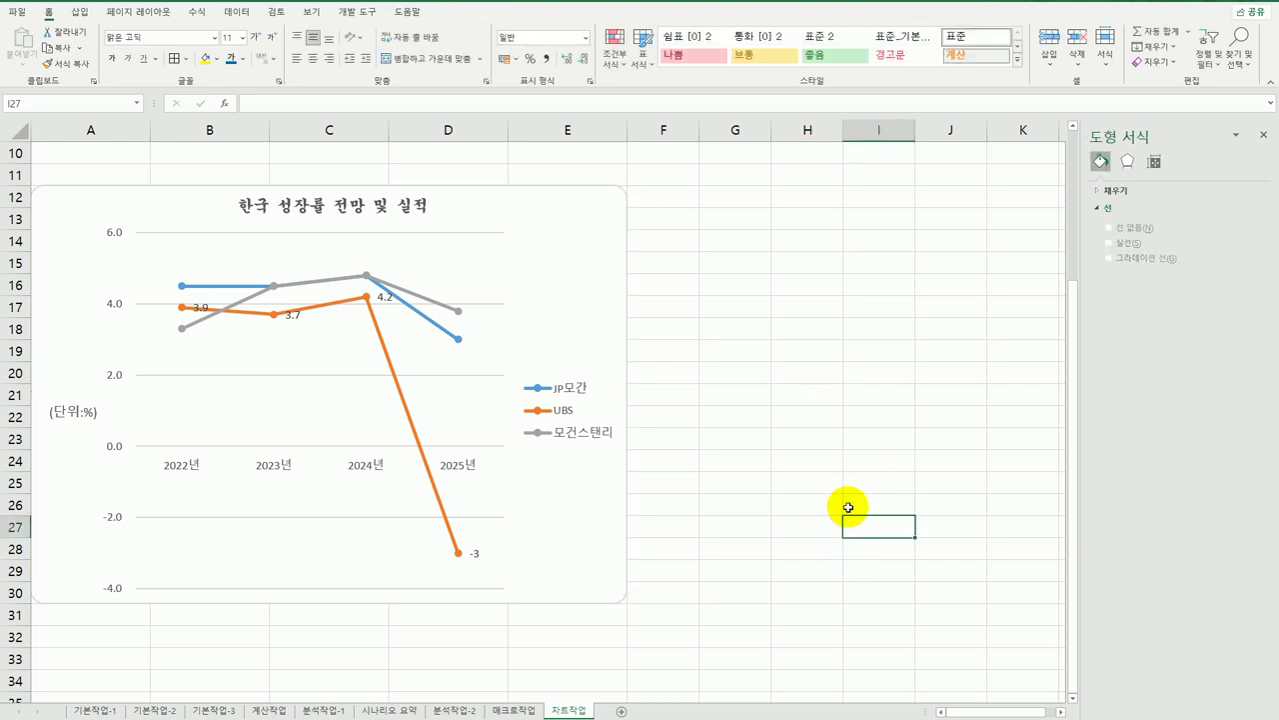